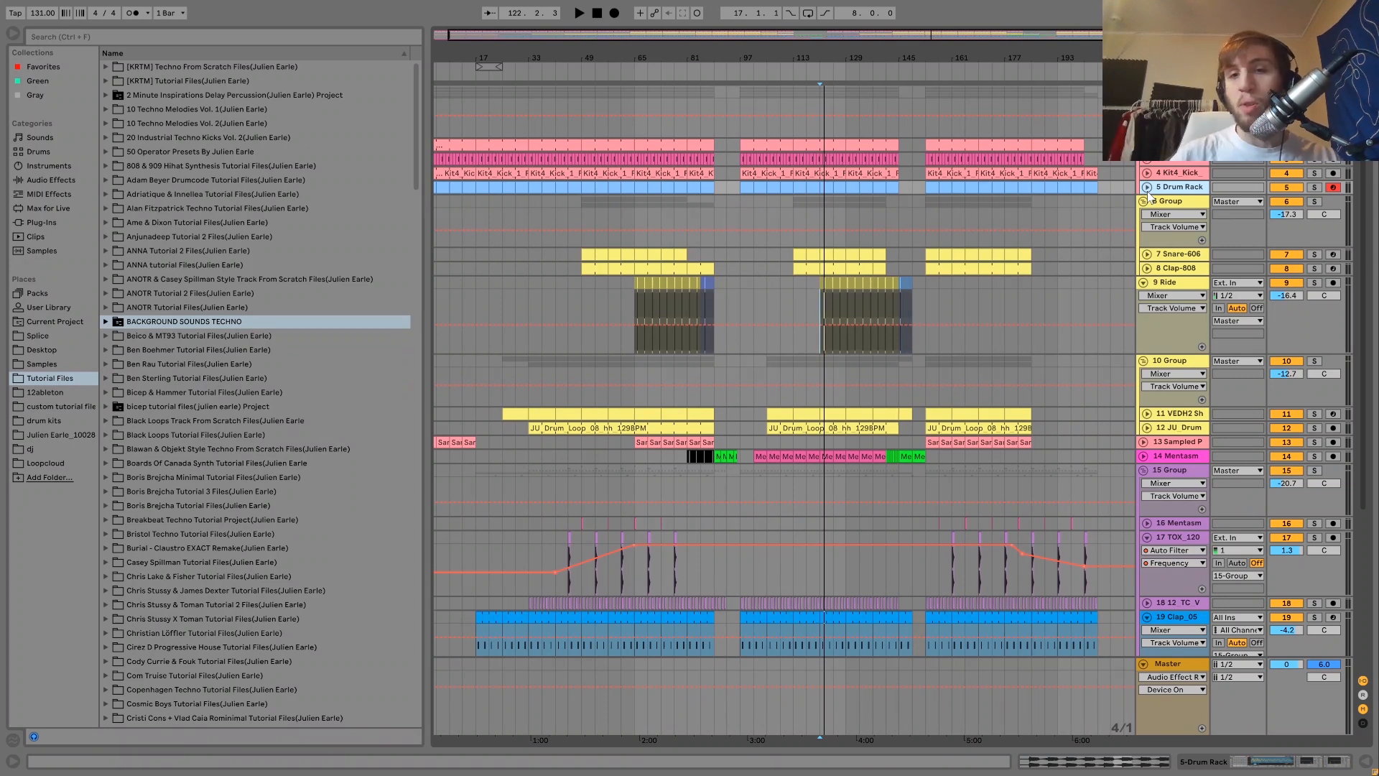
- Audition the 1-Group and its 2-Instrument Rack track in solo from bar 121
scroll(1148, 191, "down", 5)
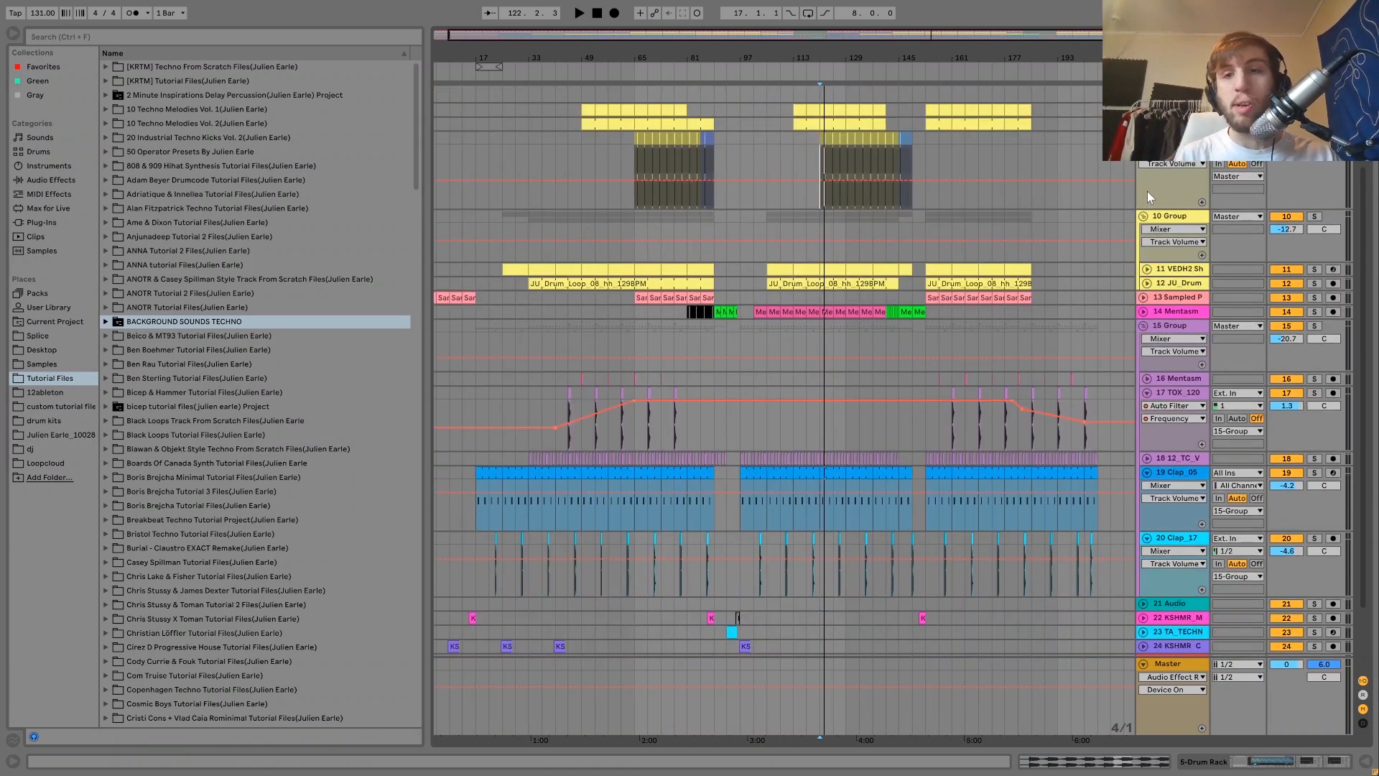
scroll(1024, 316, "up", 5)
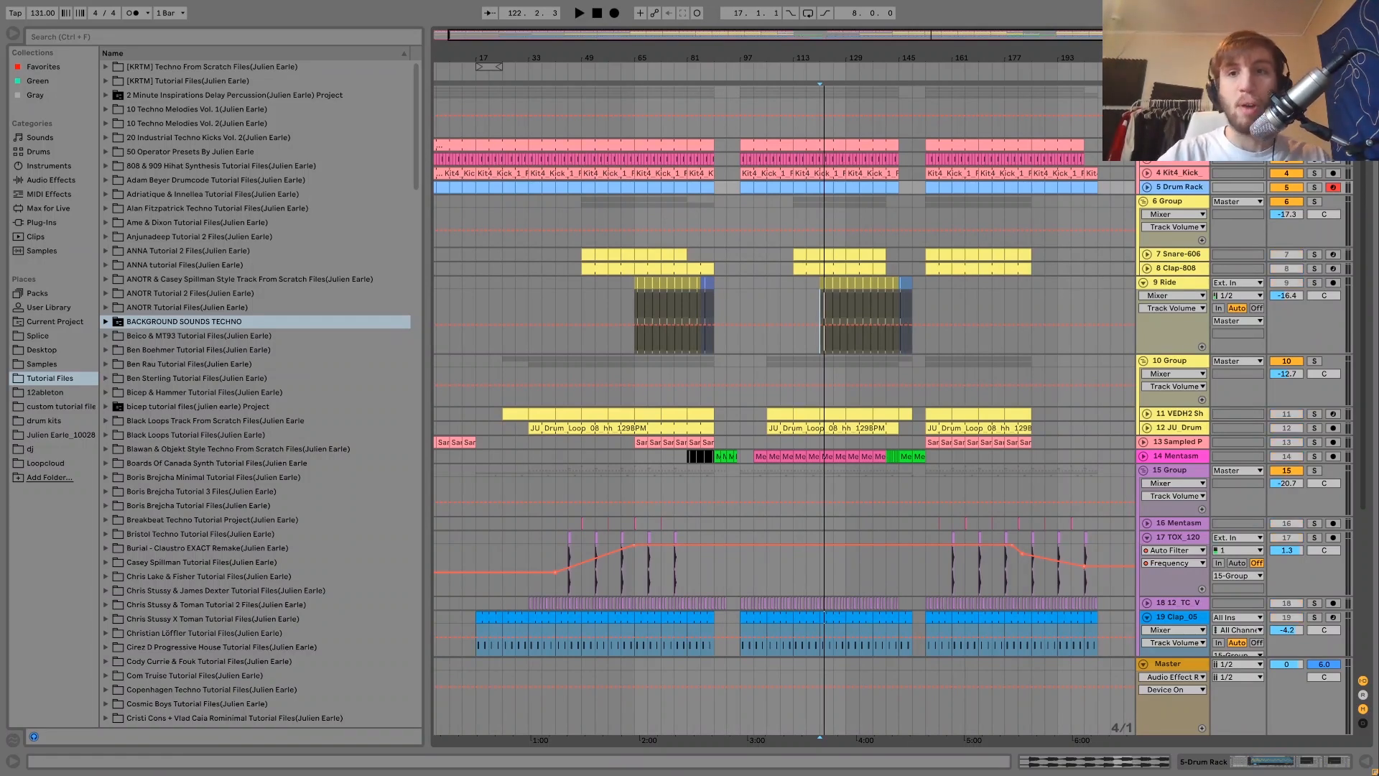
key("space")
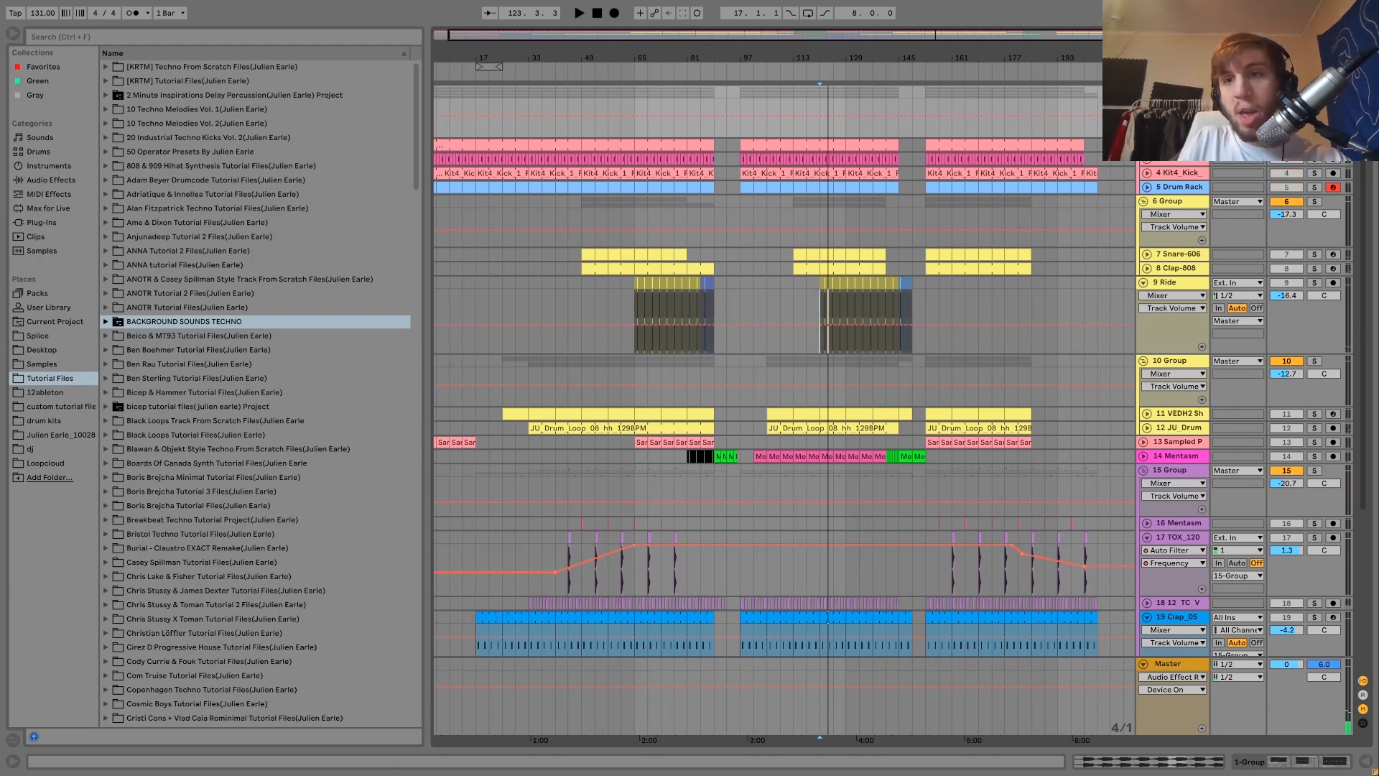
key("space")
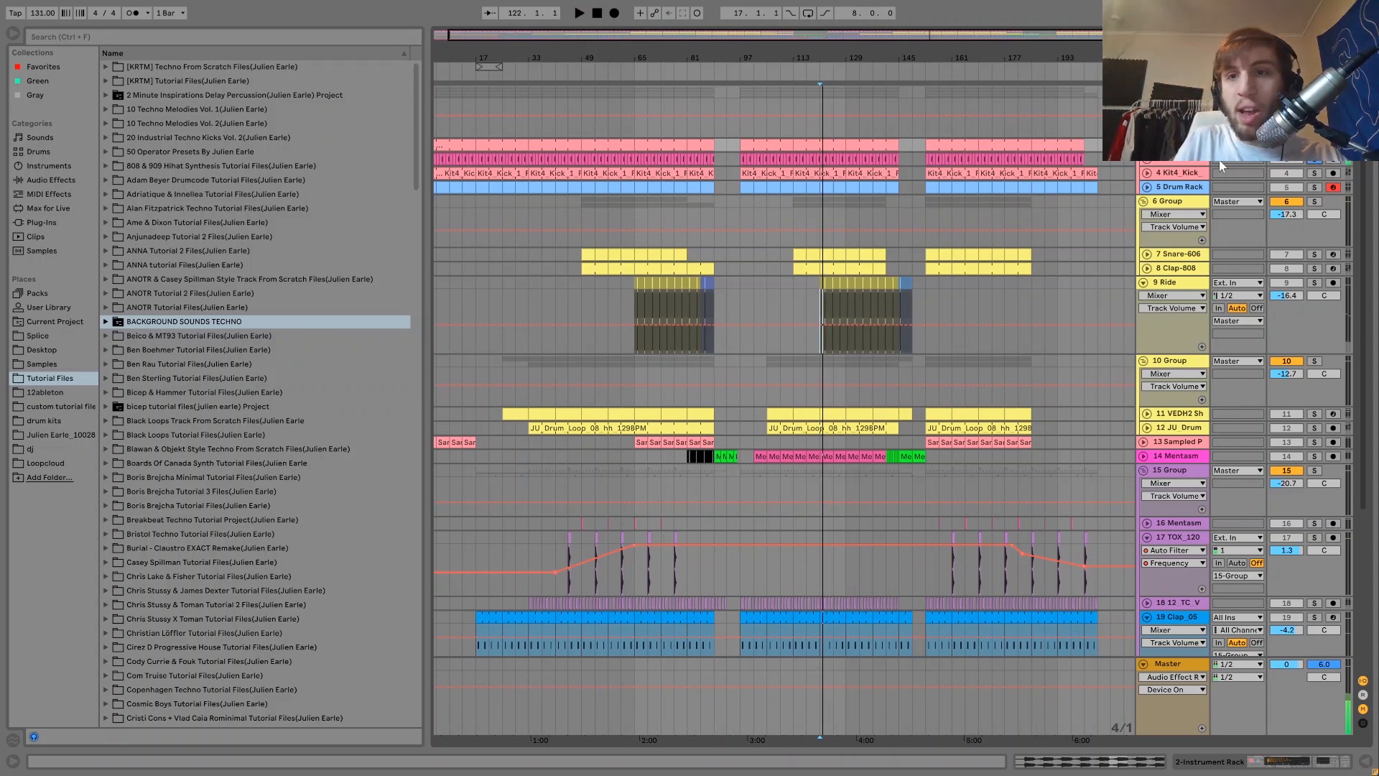
- Select the 3-Mentasm track and listen to it in solo from bar 121
left_click(1191, 166)
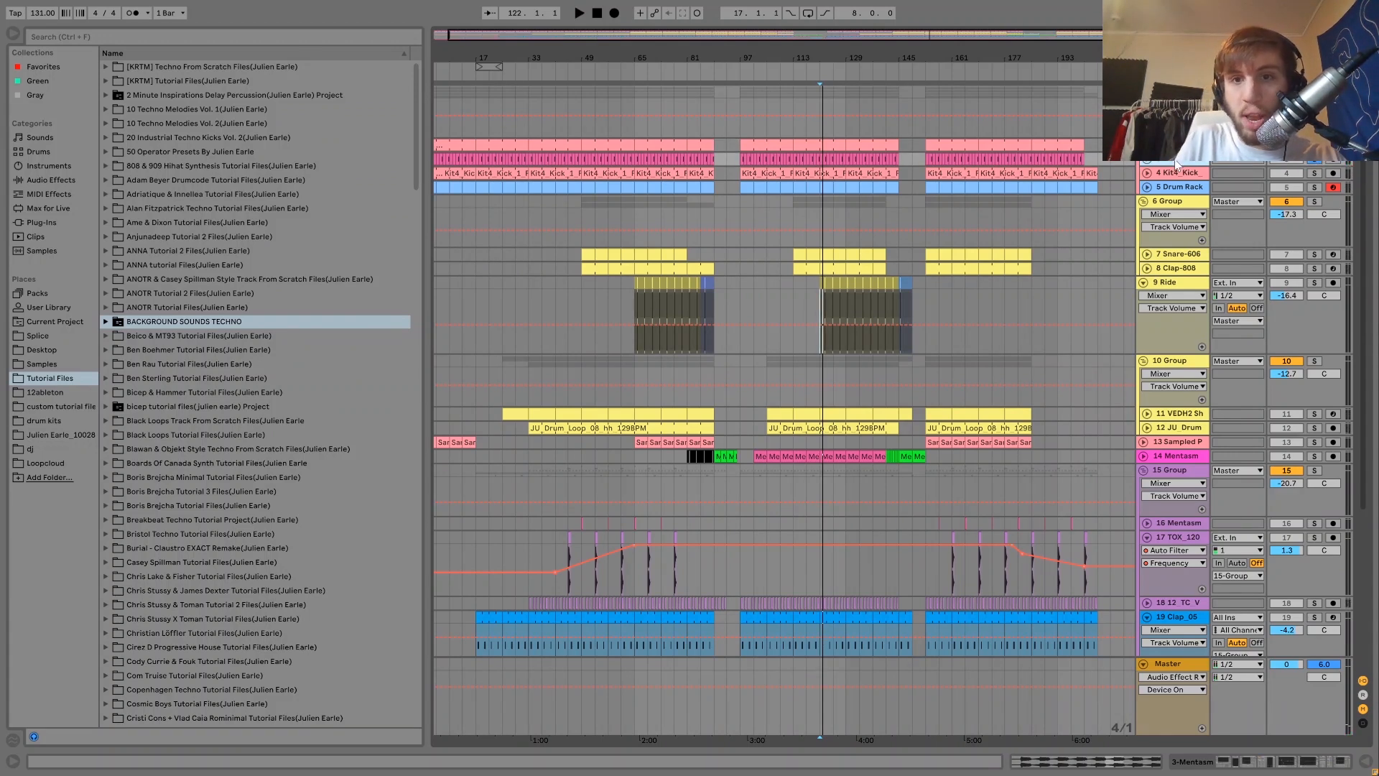
key("space")
scroll(1157, 165, "down", 5)
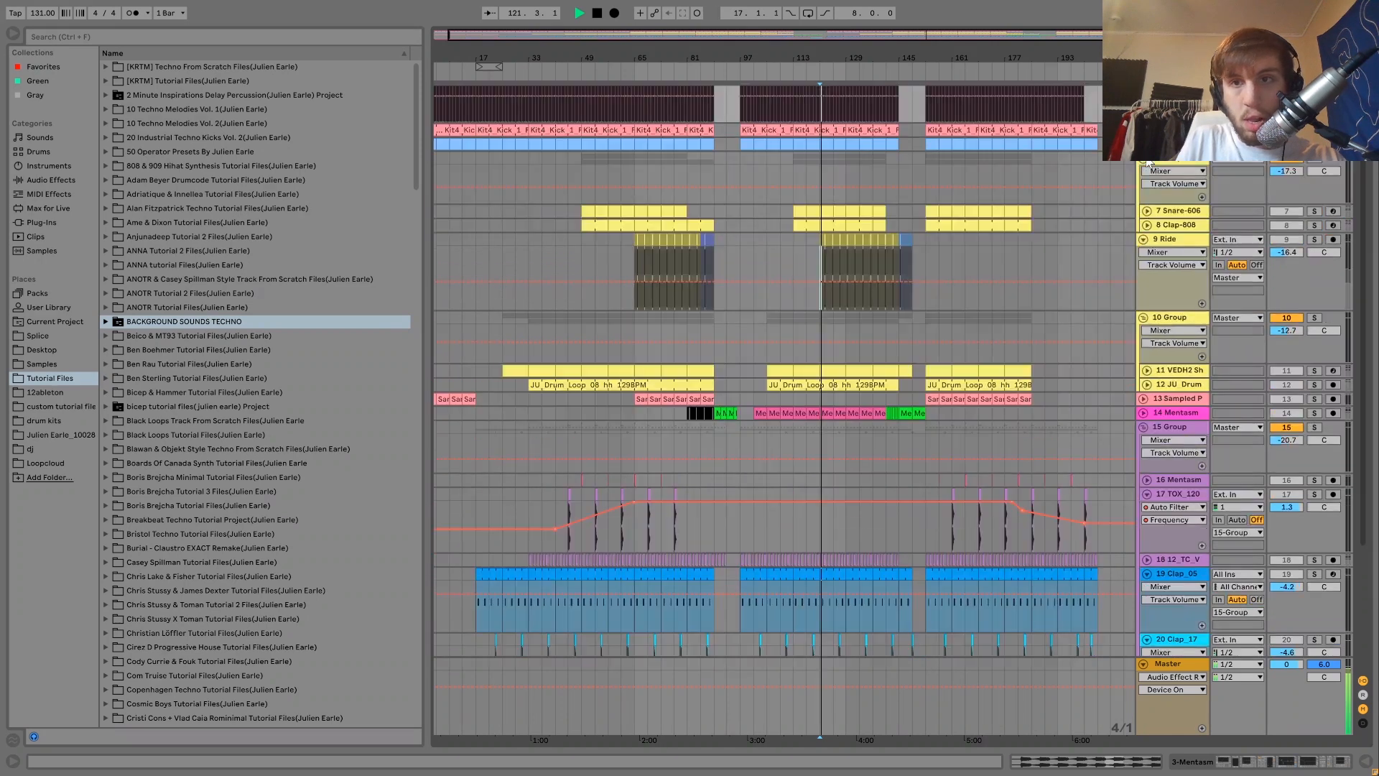
scroll(1148, 165, "down", 2)
key("space")
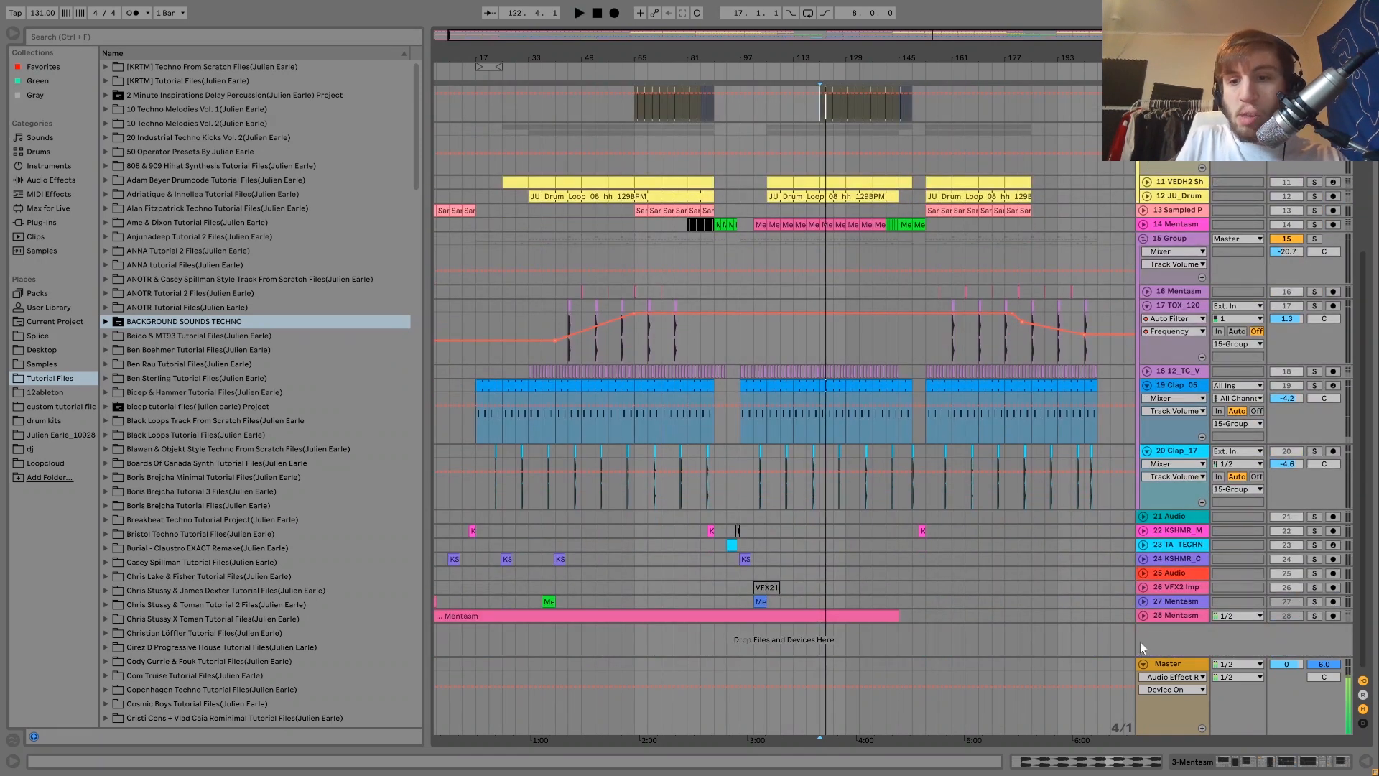
- Unfold the 28 Mentasm audio track, solo it and audition it from bar 69
left_click(1144, 615)
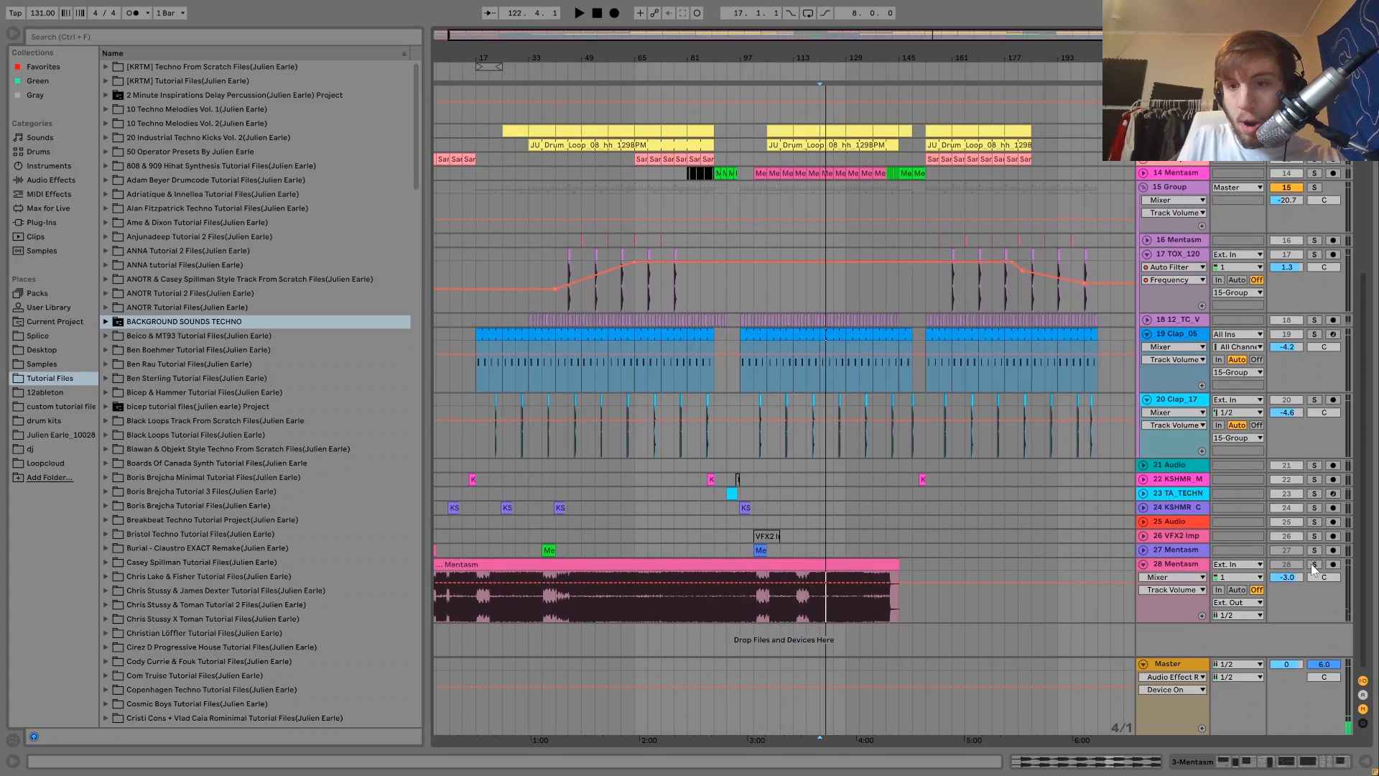
left_click(1314, 565)
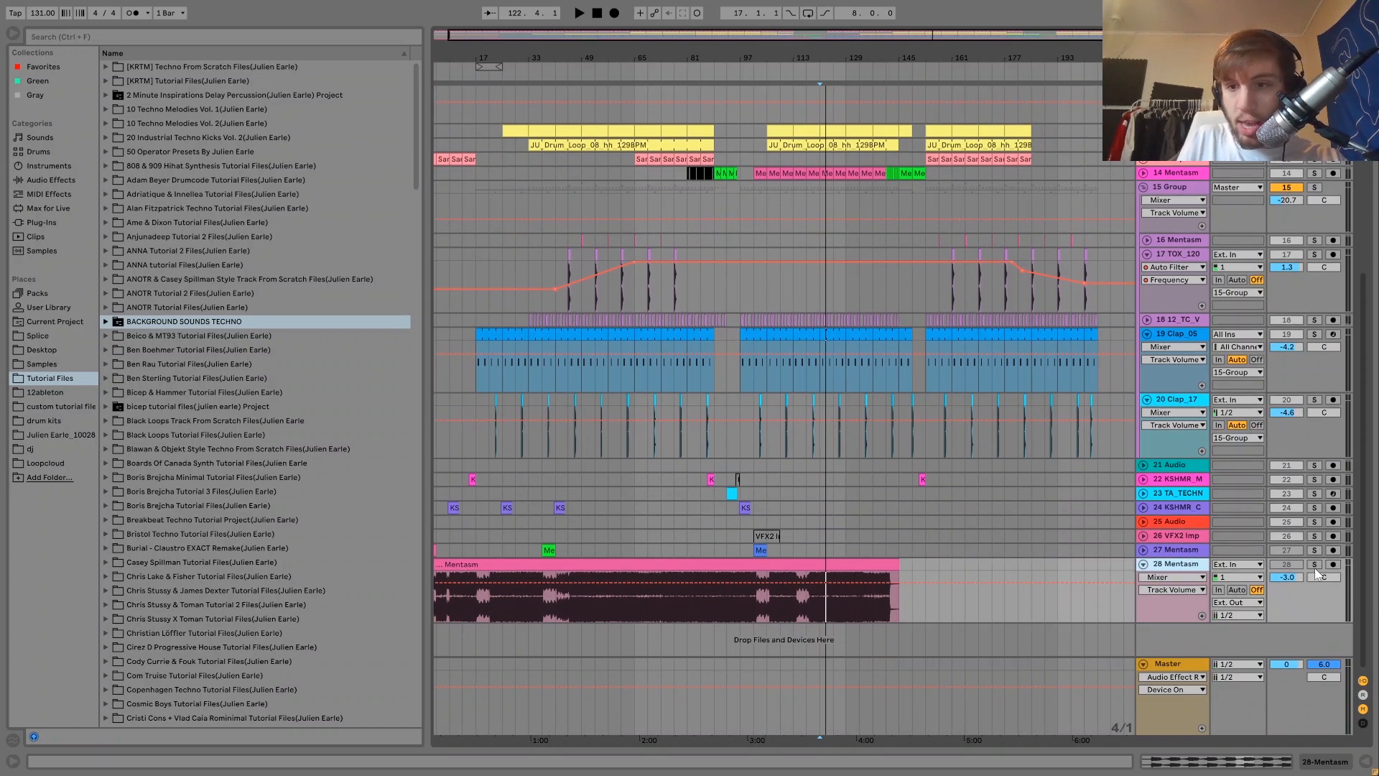
left_click(644, 605)
key("space")
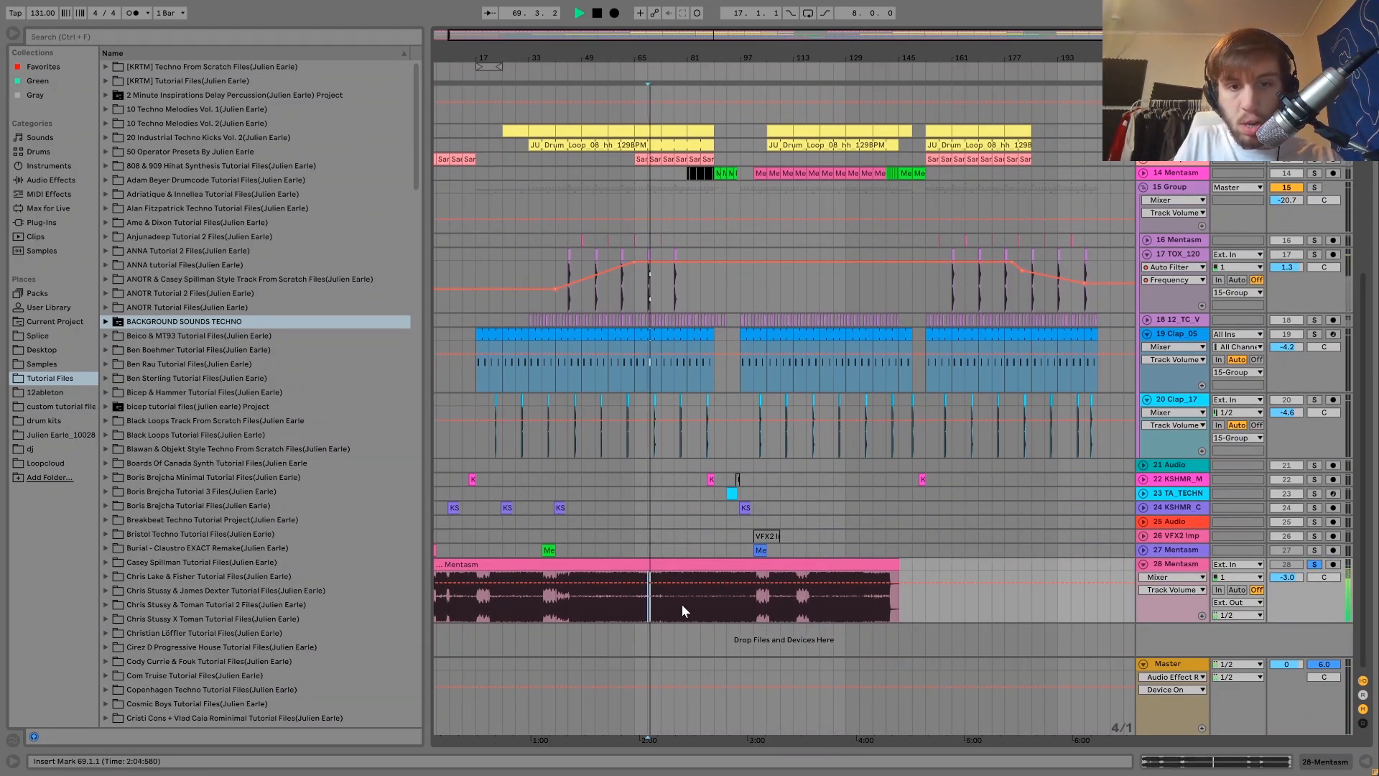
left_click(607, 604)
left_click(648, 600)
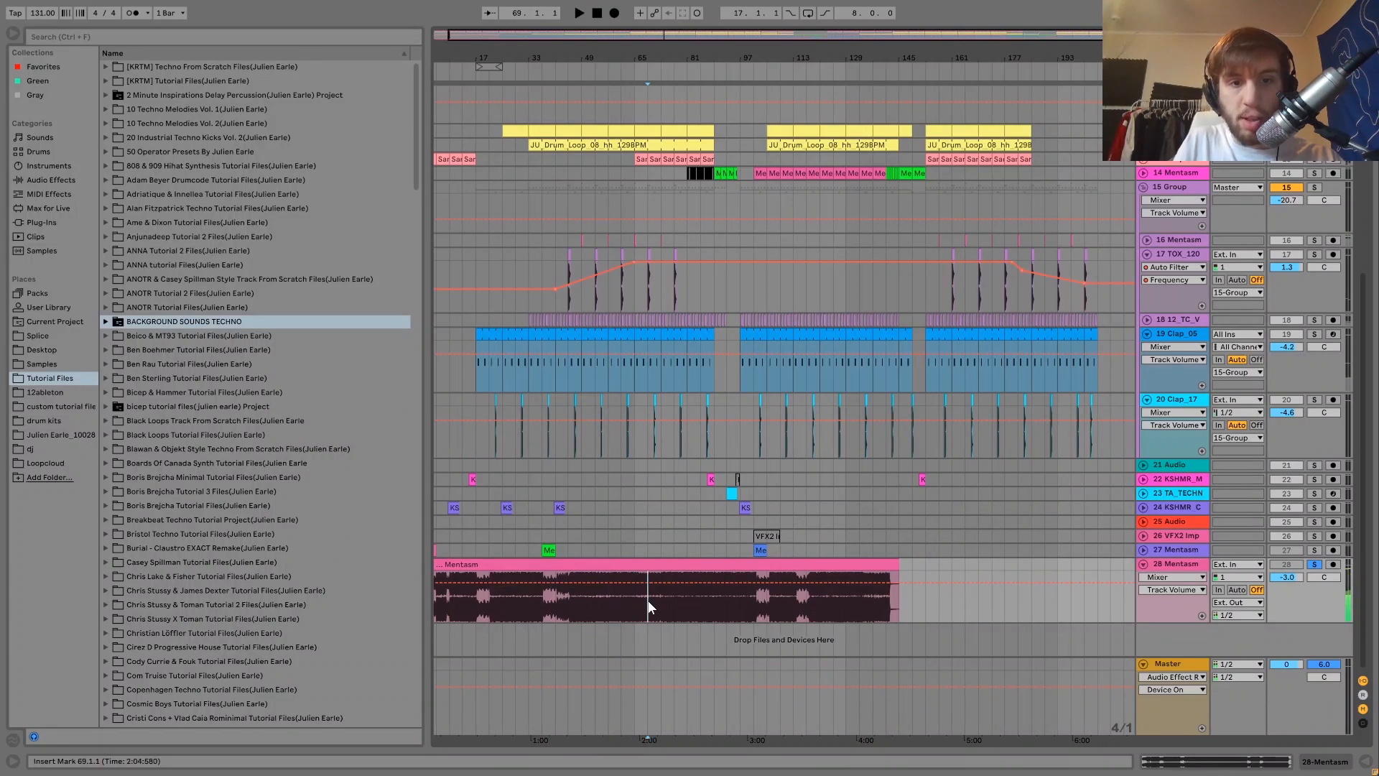
key("space")
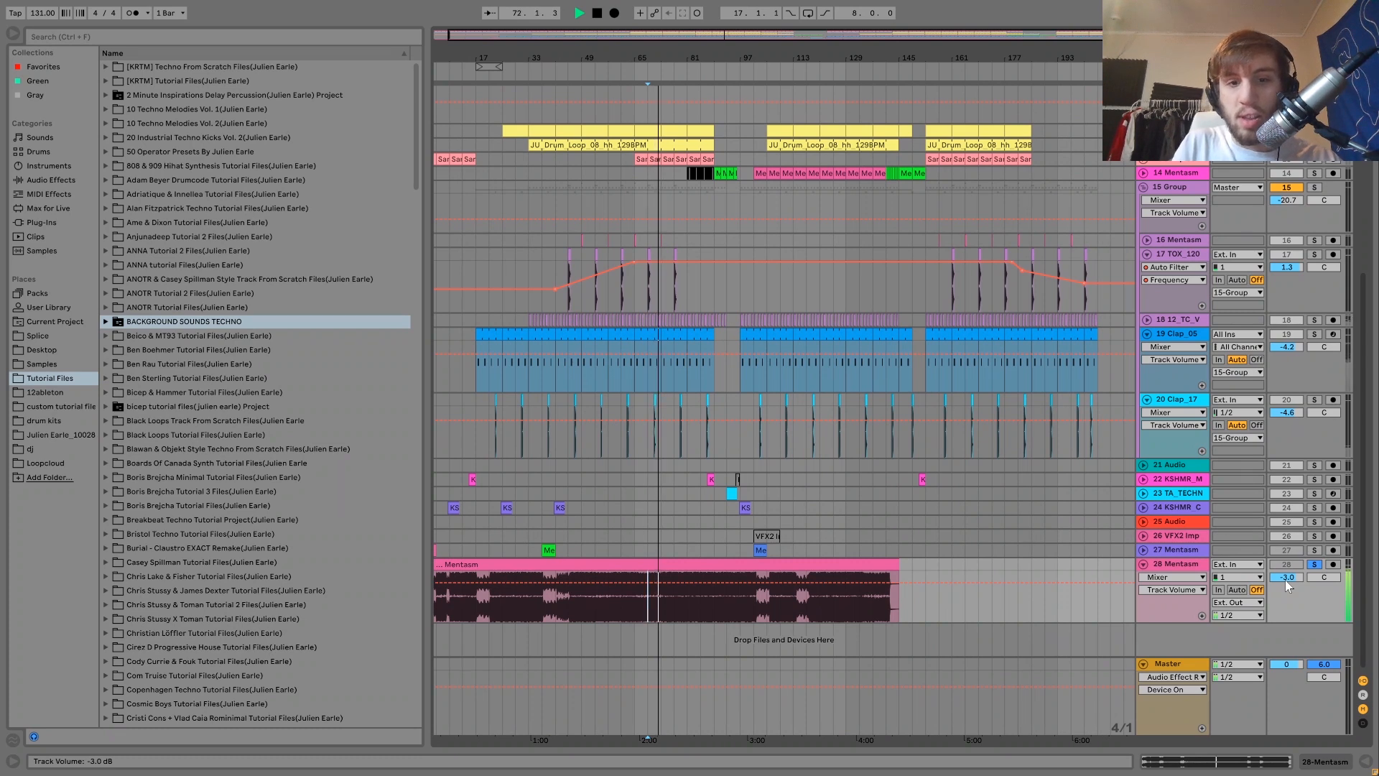
key("space")
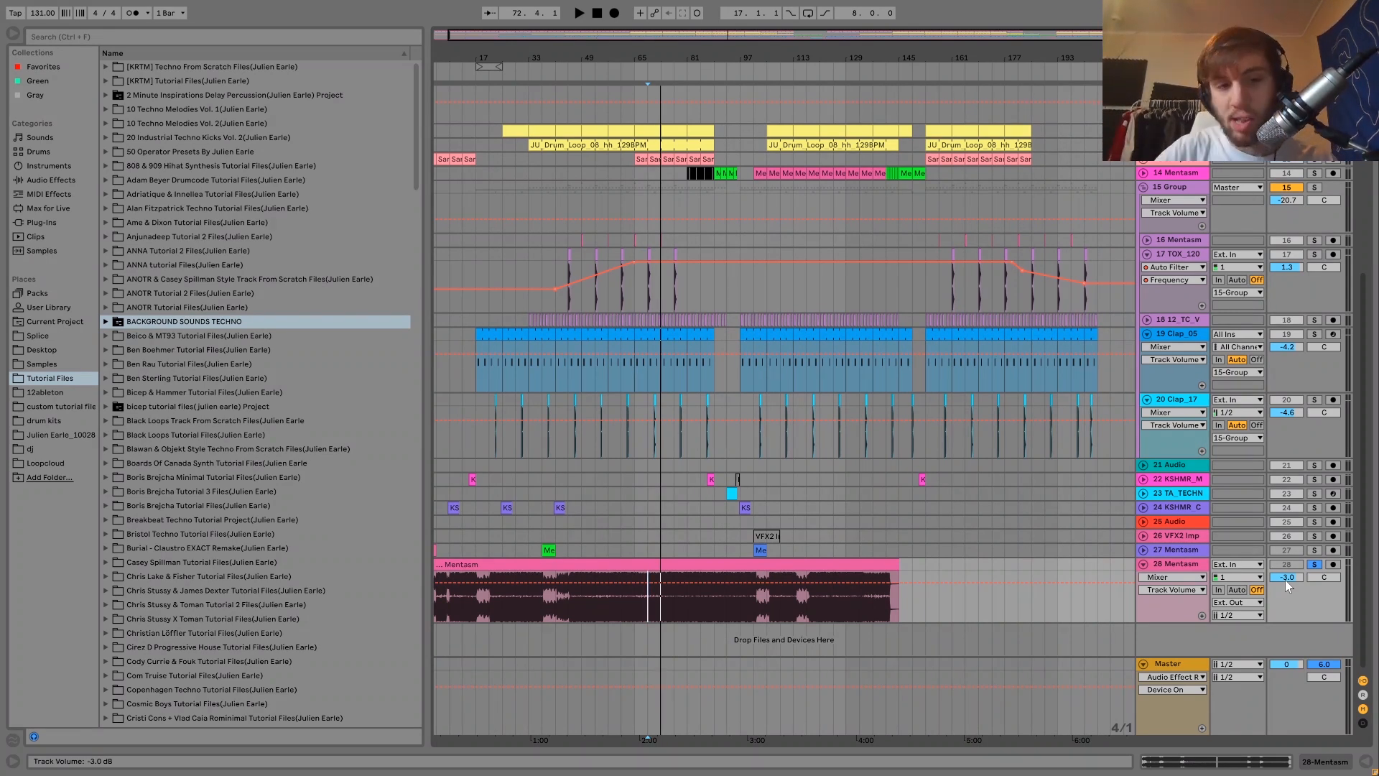
- Return to the 3-Mentasm track, solo it and audition it from bar 69
scroll(1187, 215, "up", 8)
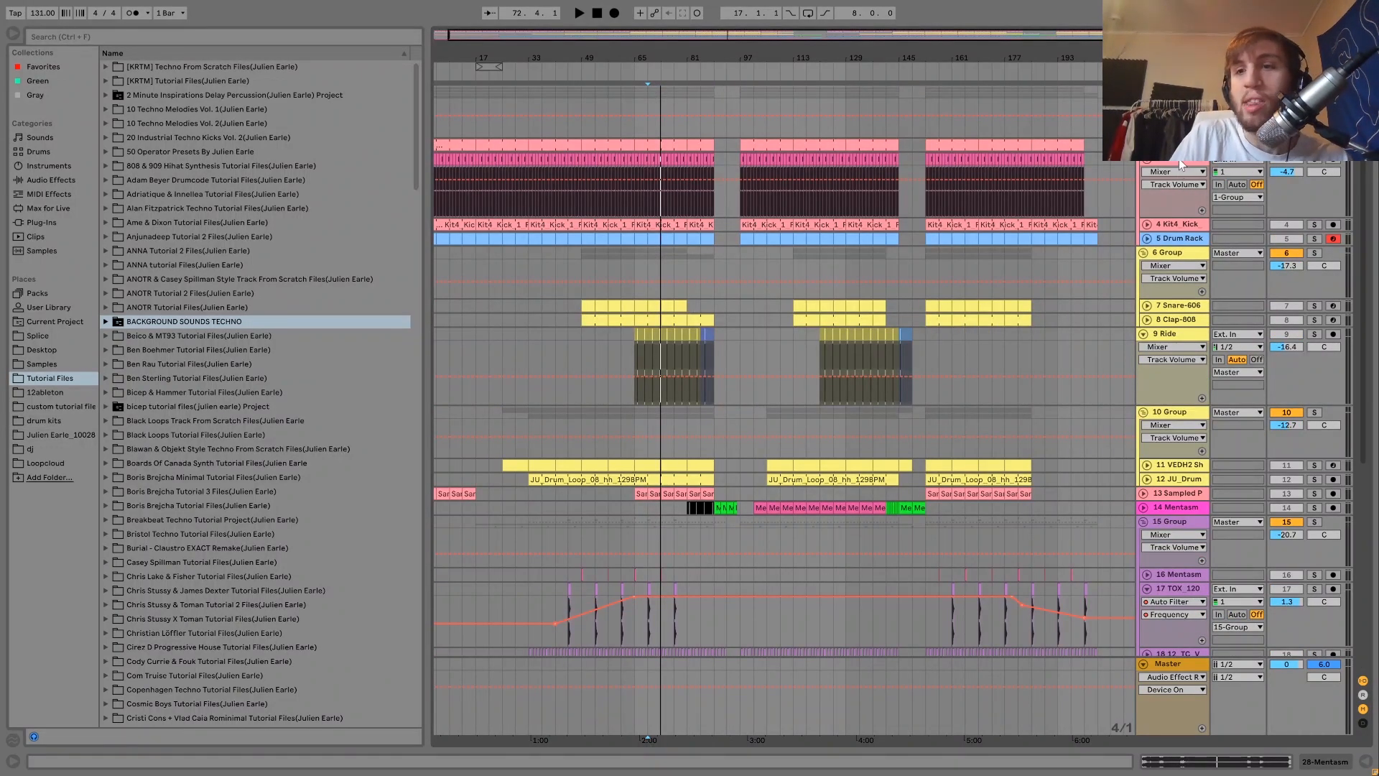
left_click(1286, 93)
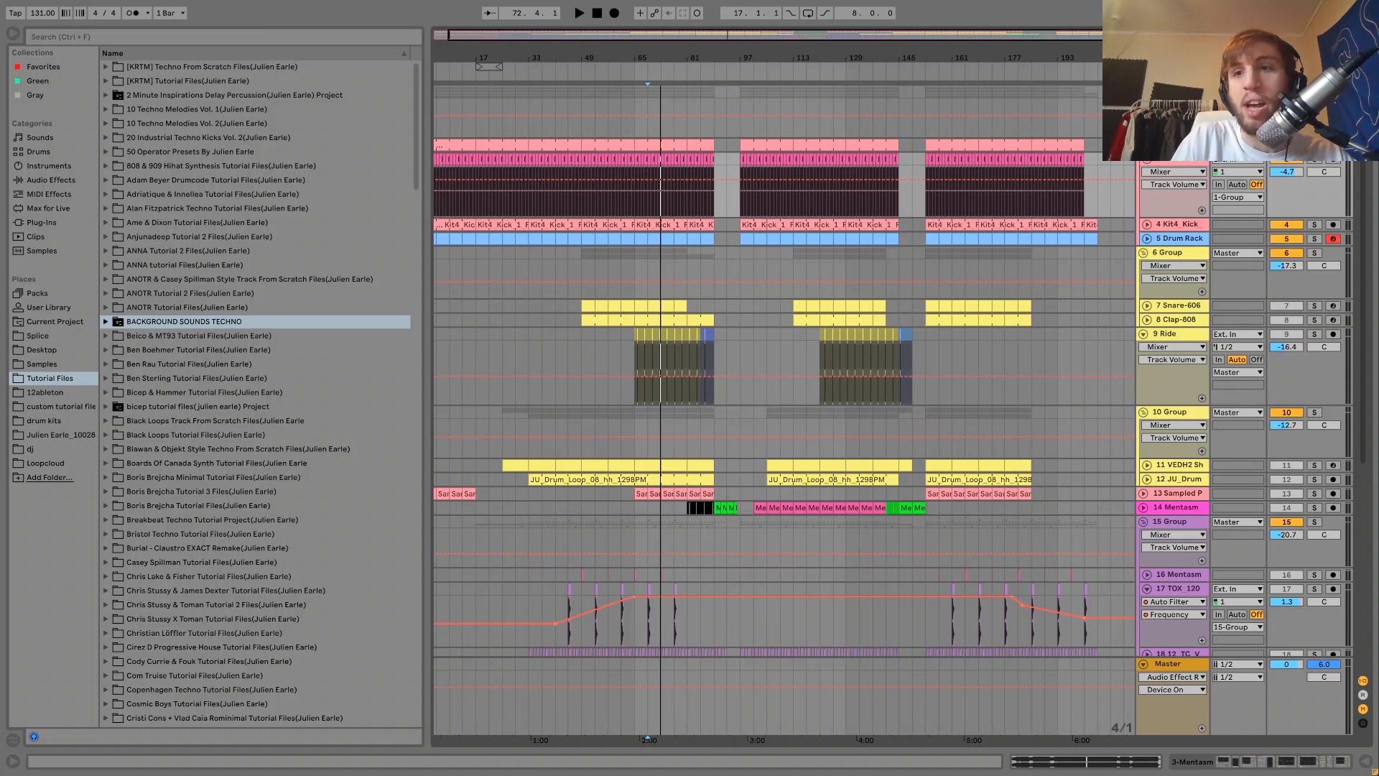
left_click(1314, 161)
key("space")
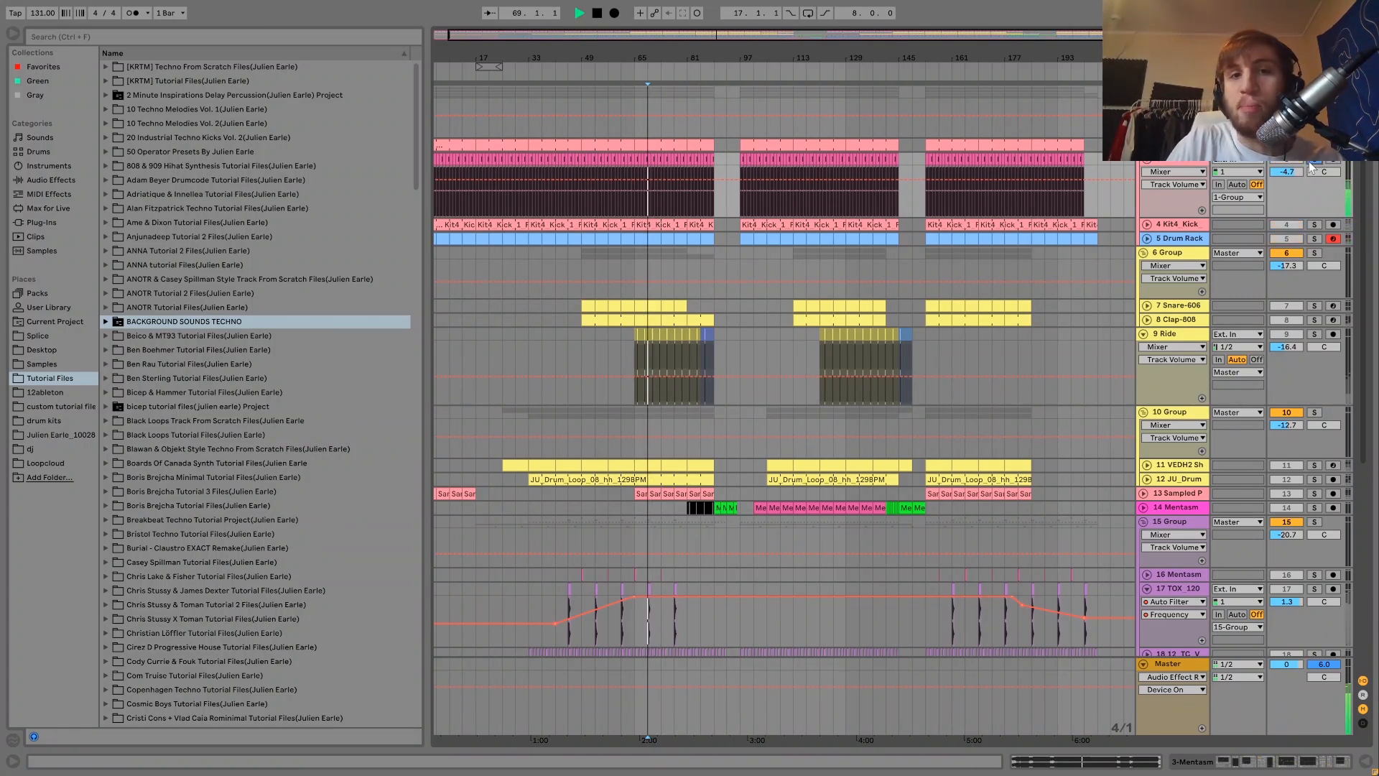
key("space")
- Audition the 14 Mentasm track in solo from bar 113 to compare it with 3-Mentasm, then clear the solos
left_click(793, 205)
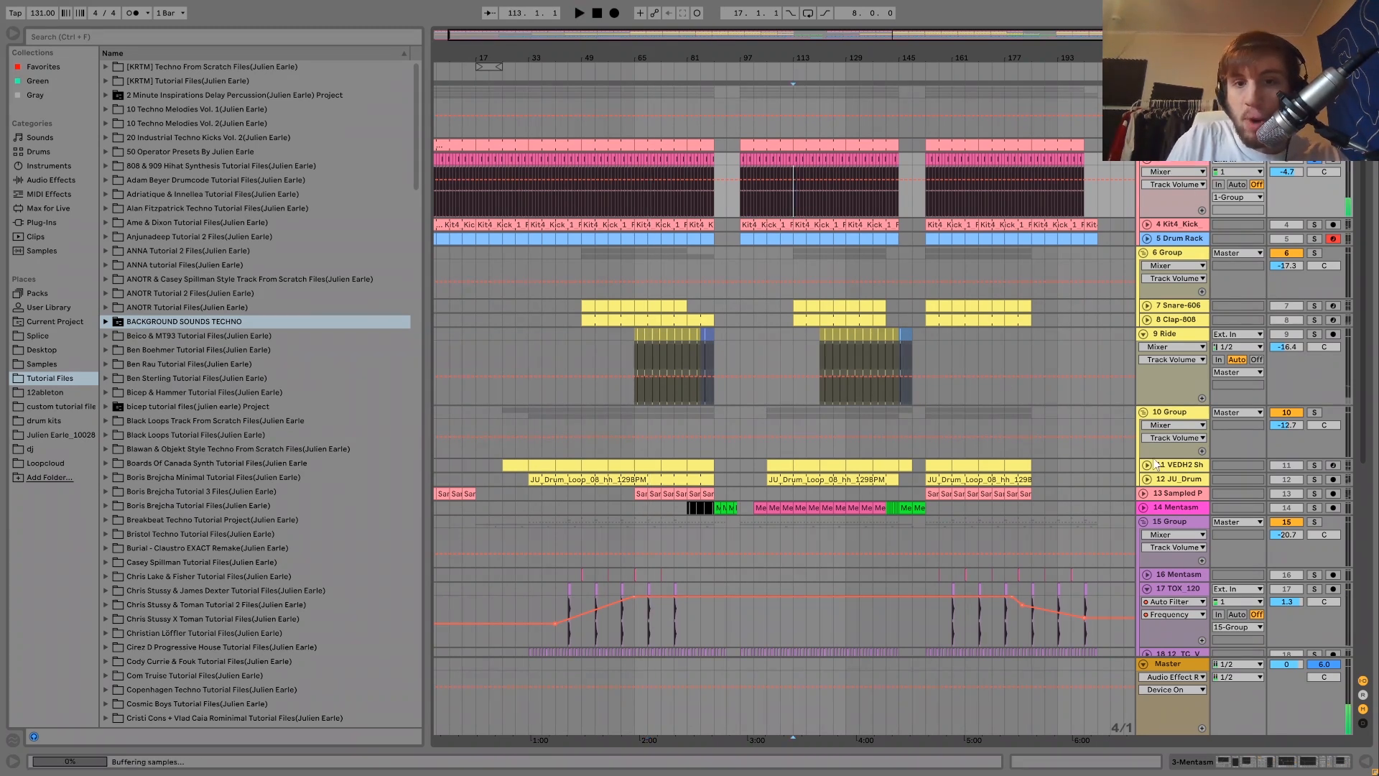
left_click(1315, 508)
key("space")
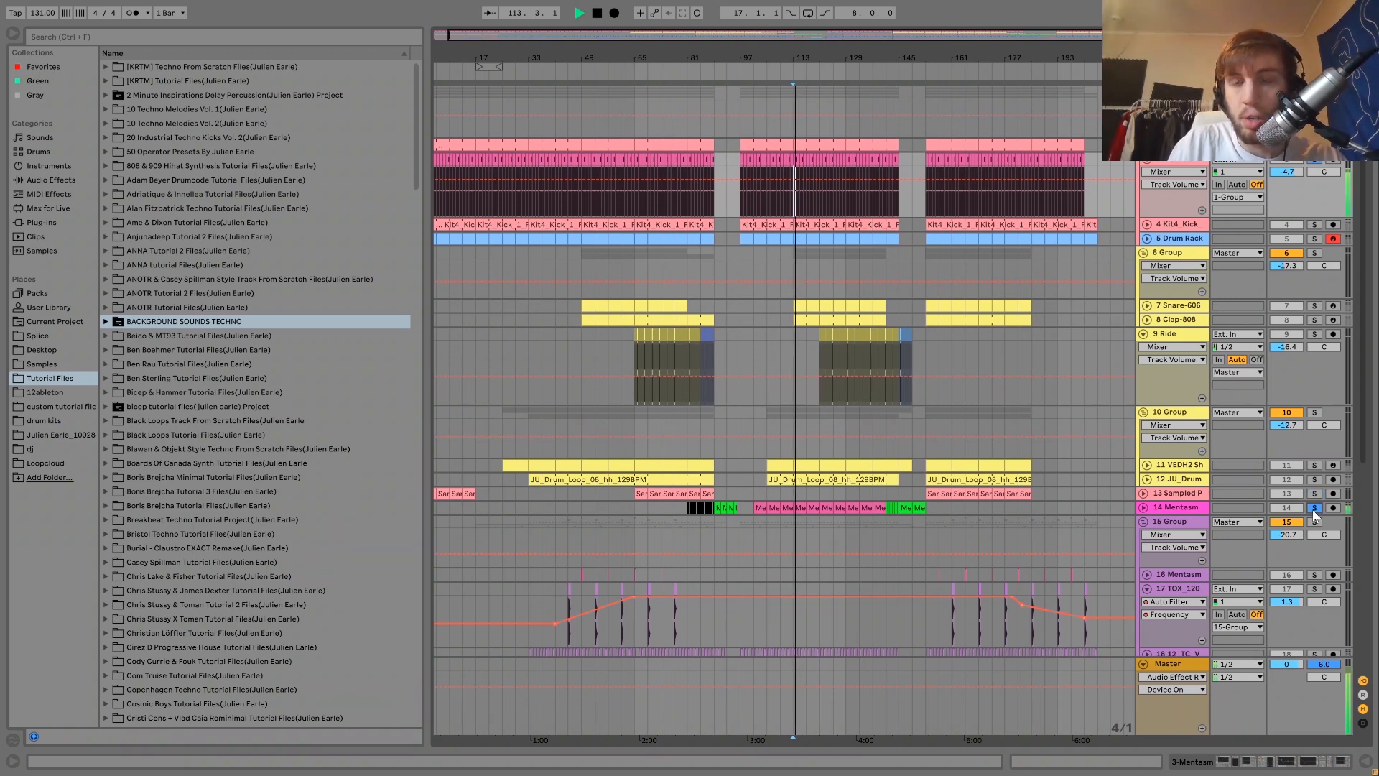
key("space")
left_click(1314, 508)
left_click(1314, 158)
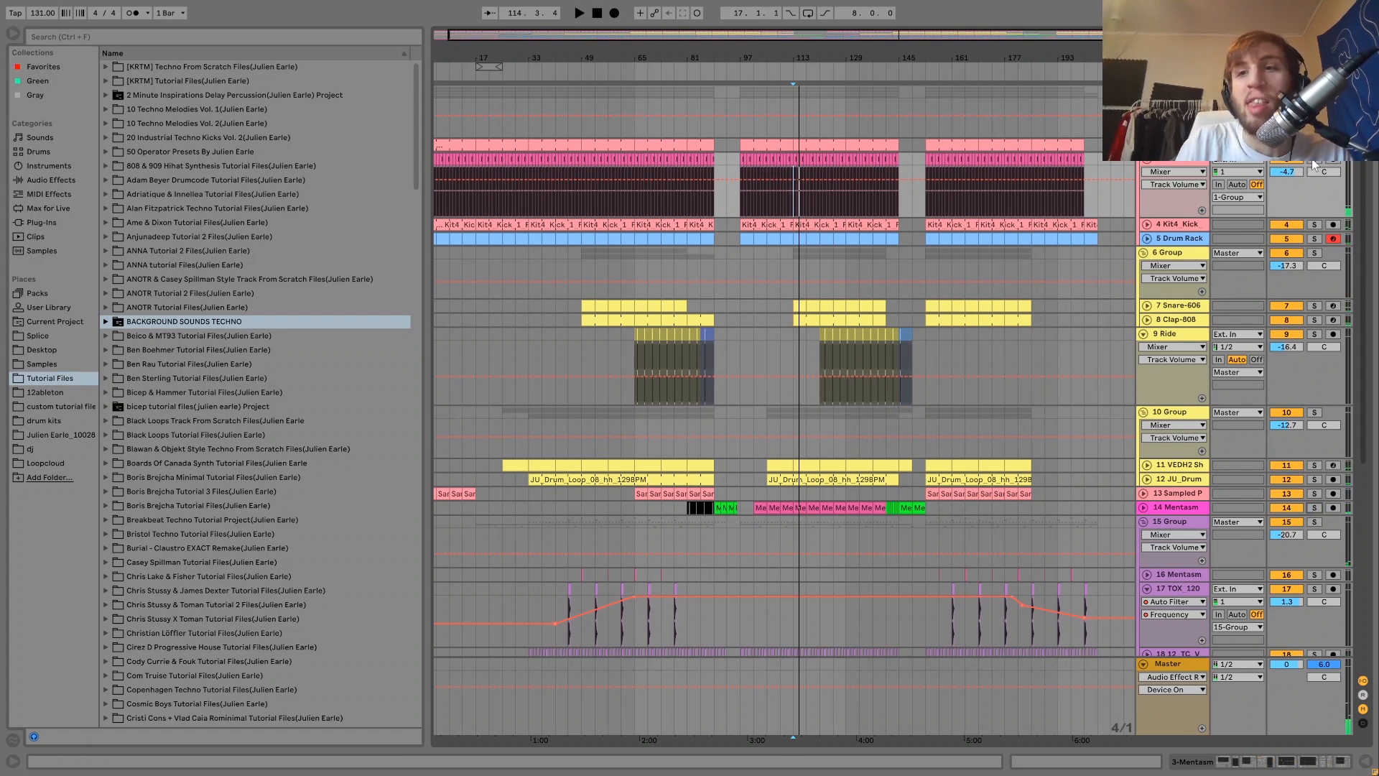
- Examine the 3-Mentasm device chain from the Saturator and sidechain Compressor through to the Utility and last Auto Filter
double_click(1170, 161)
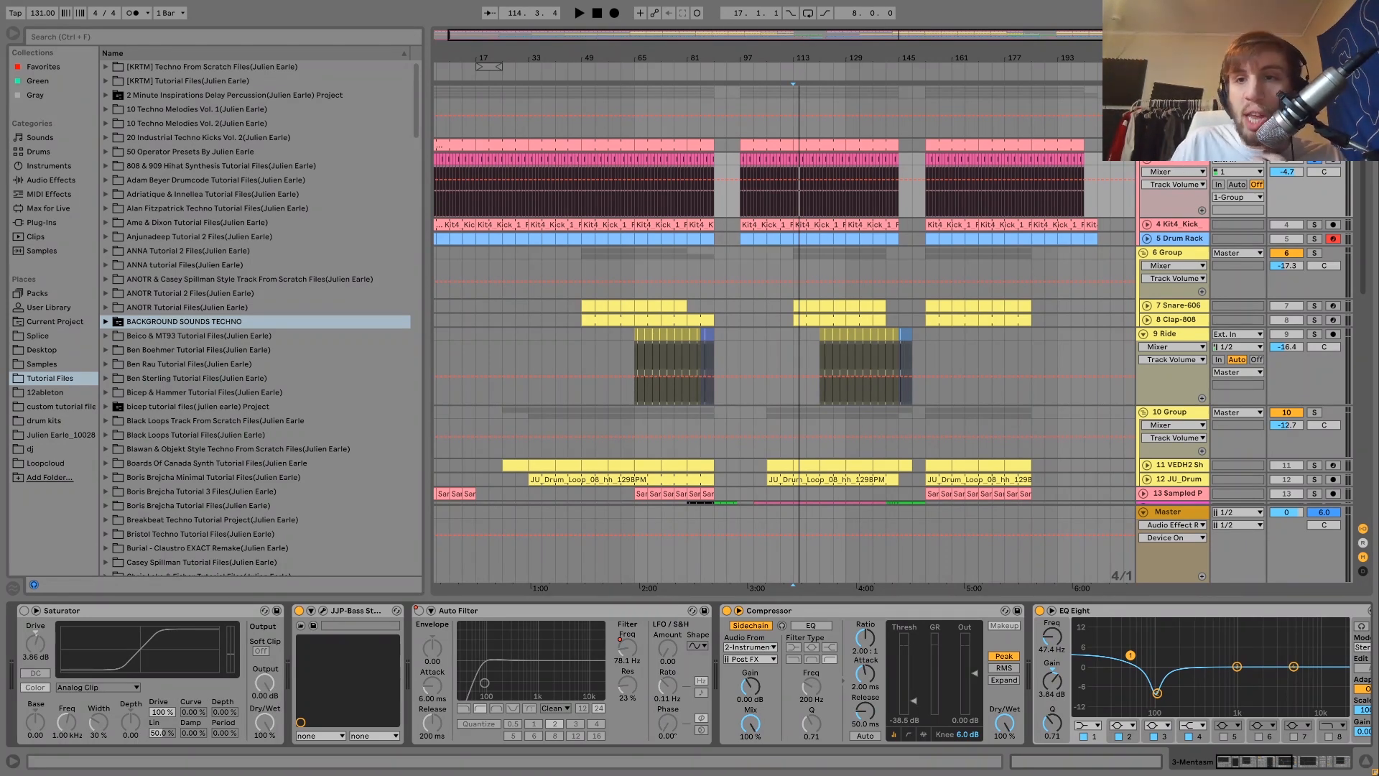
left_click(1142, 205)
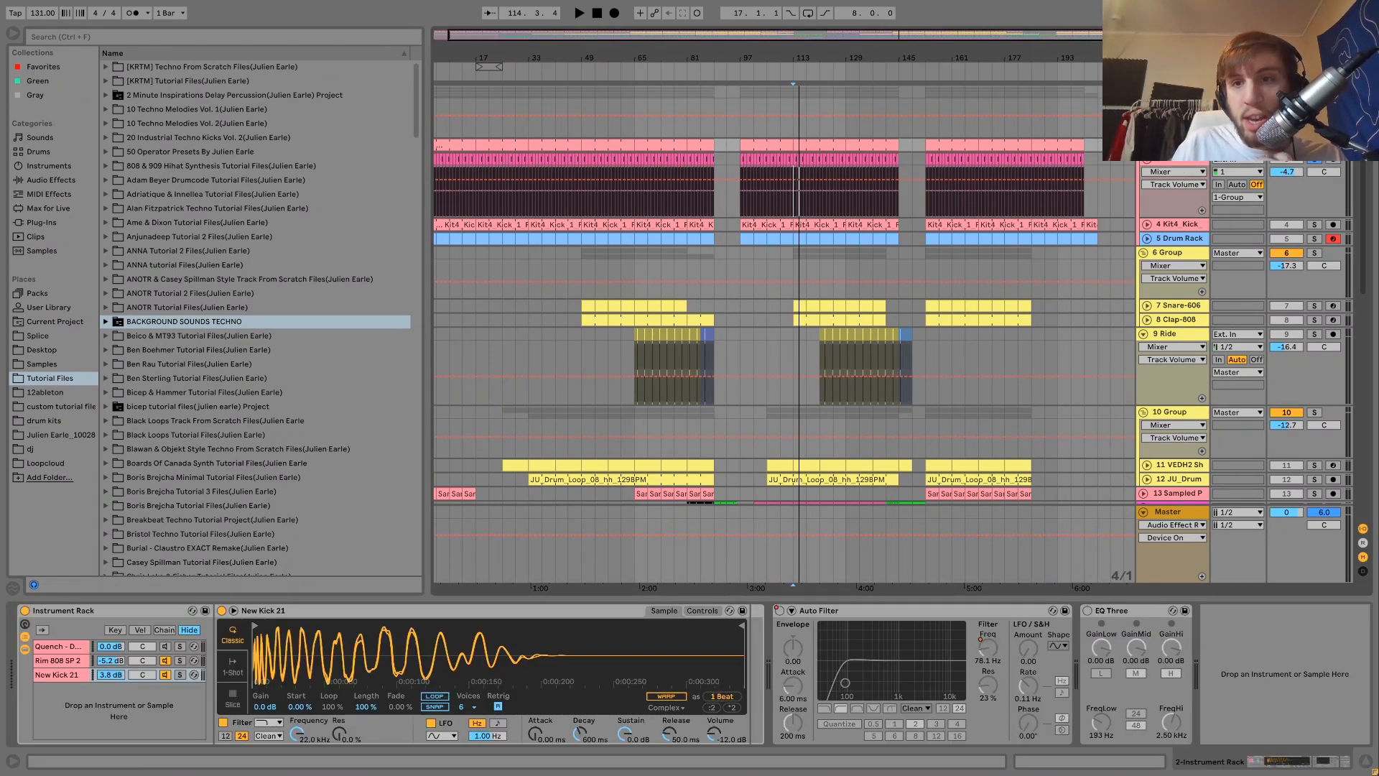
left_click(1183, 165)
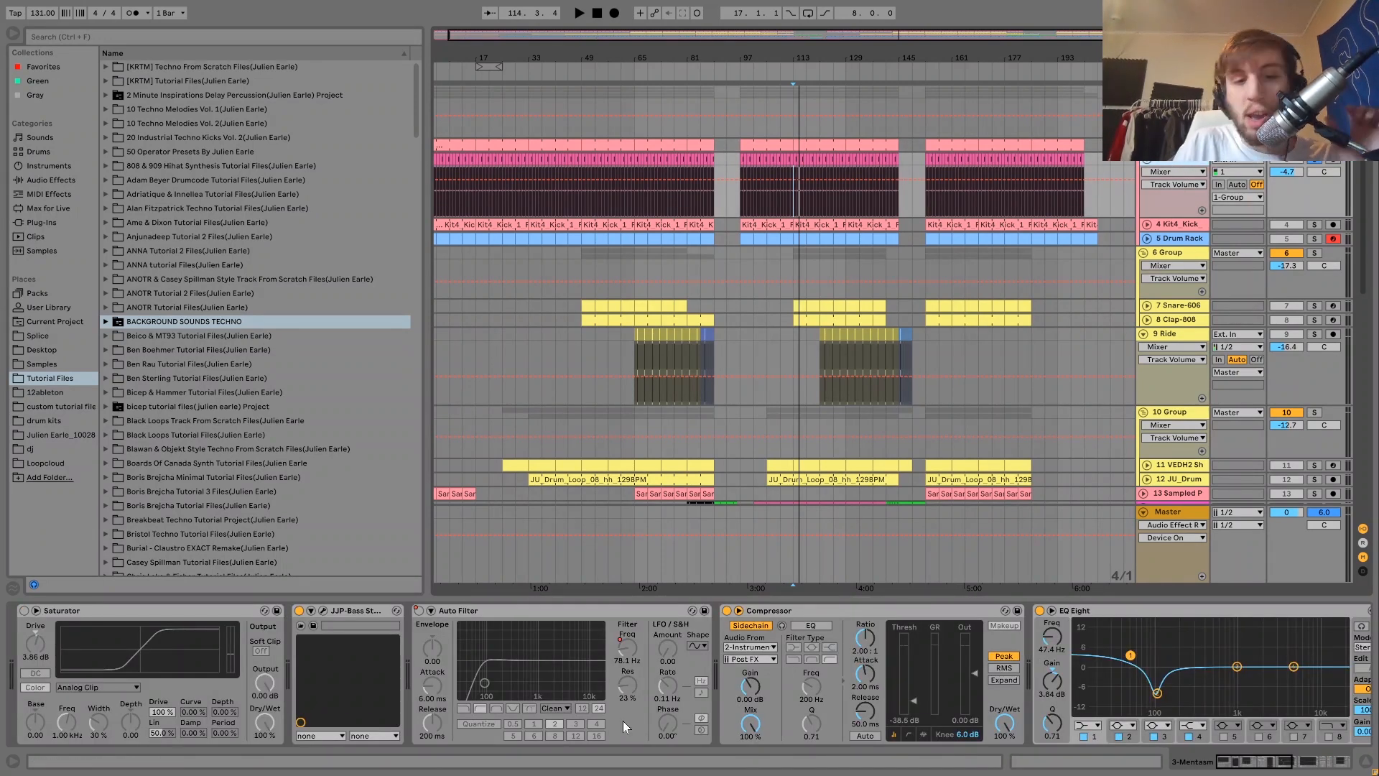
scroll(371, 645, "right", 2)
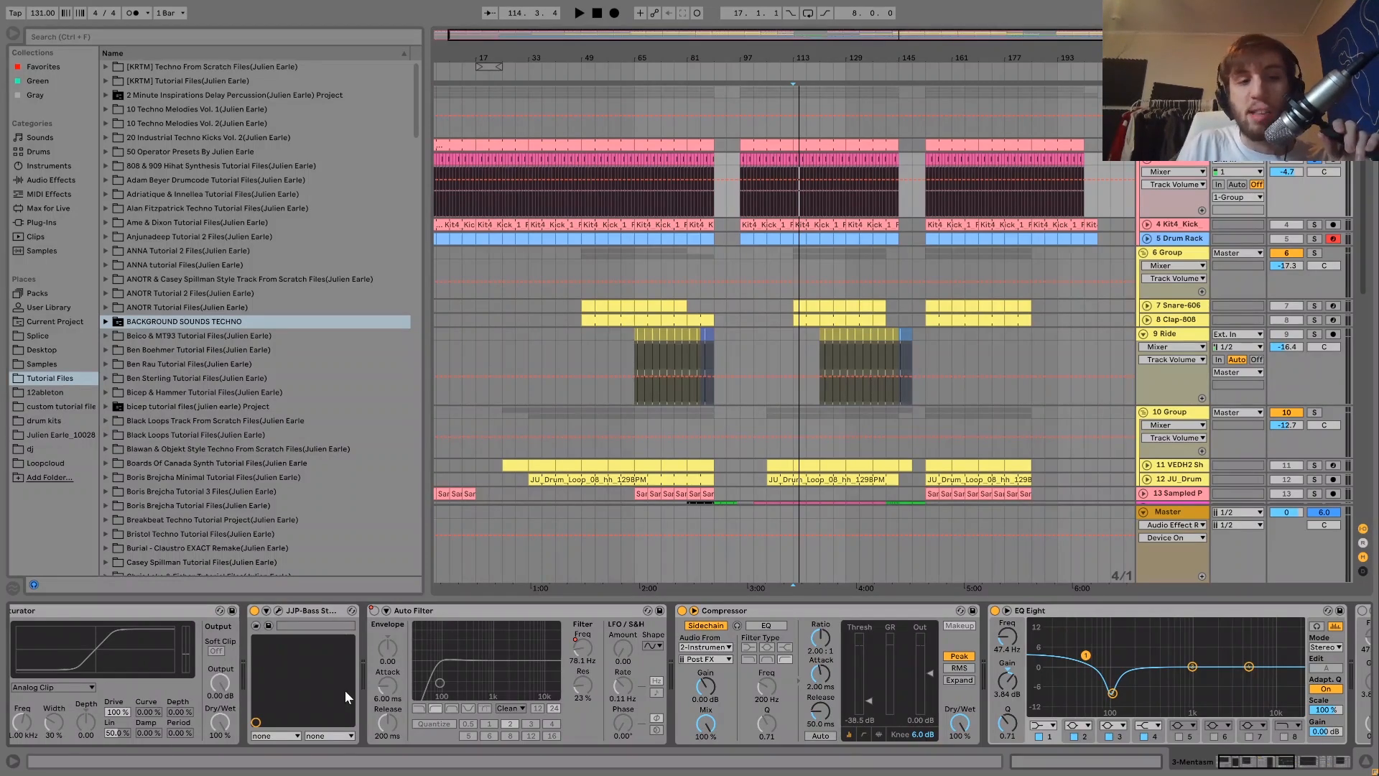
scroll(345, 691, "left", 3)
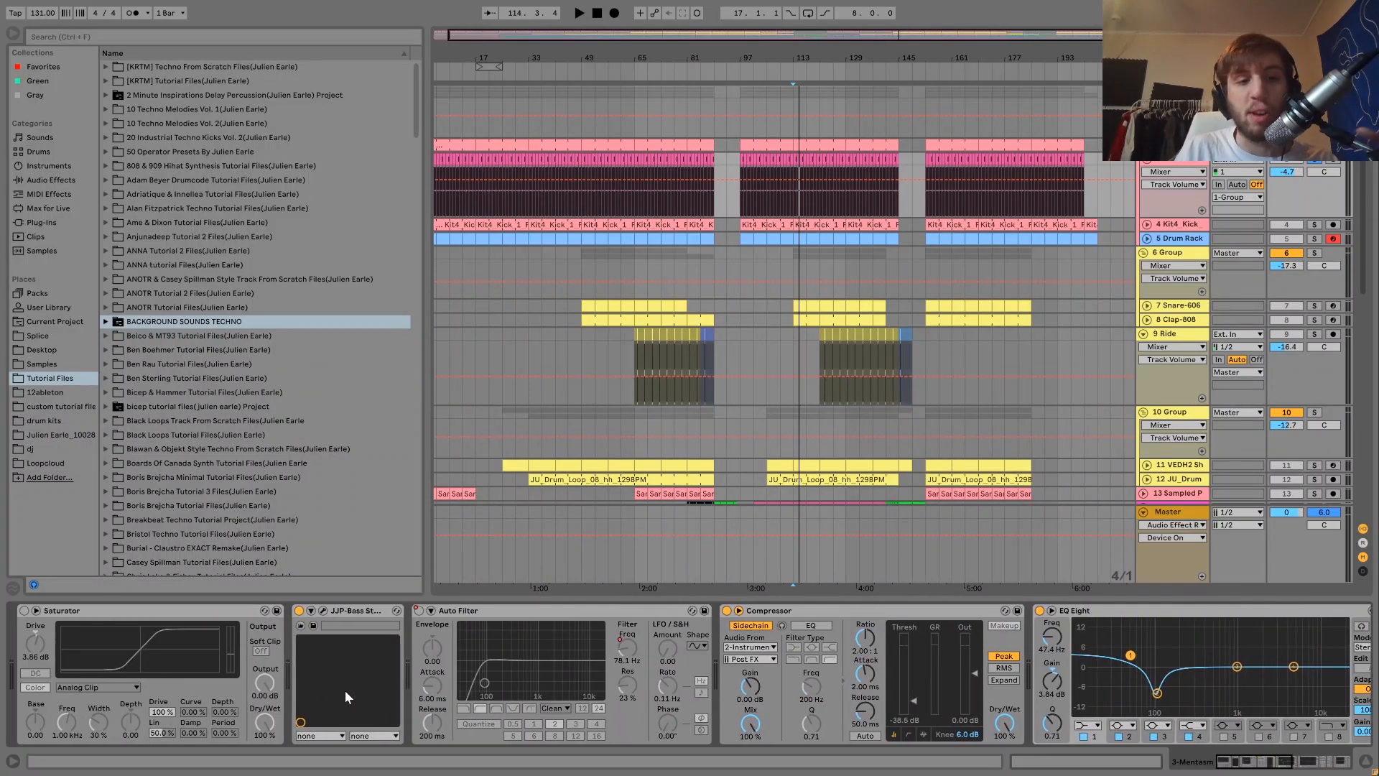
scroll(345, 691, "right", 15)
scroll(345, 691, "left", 10)
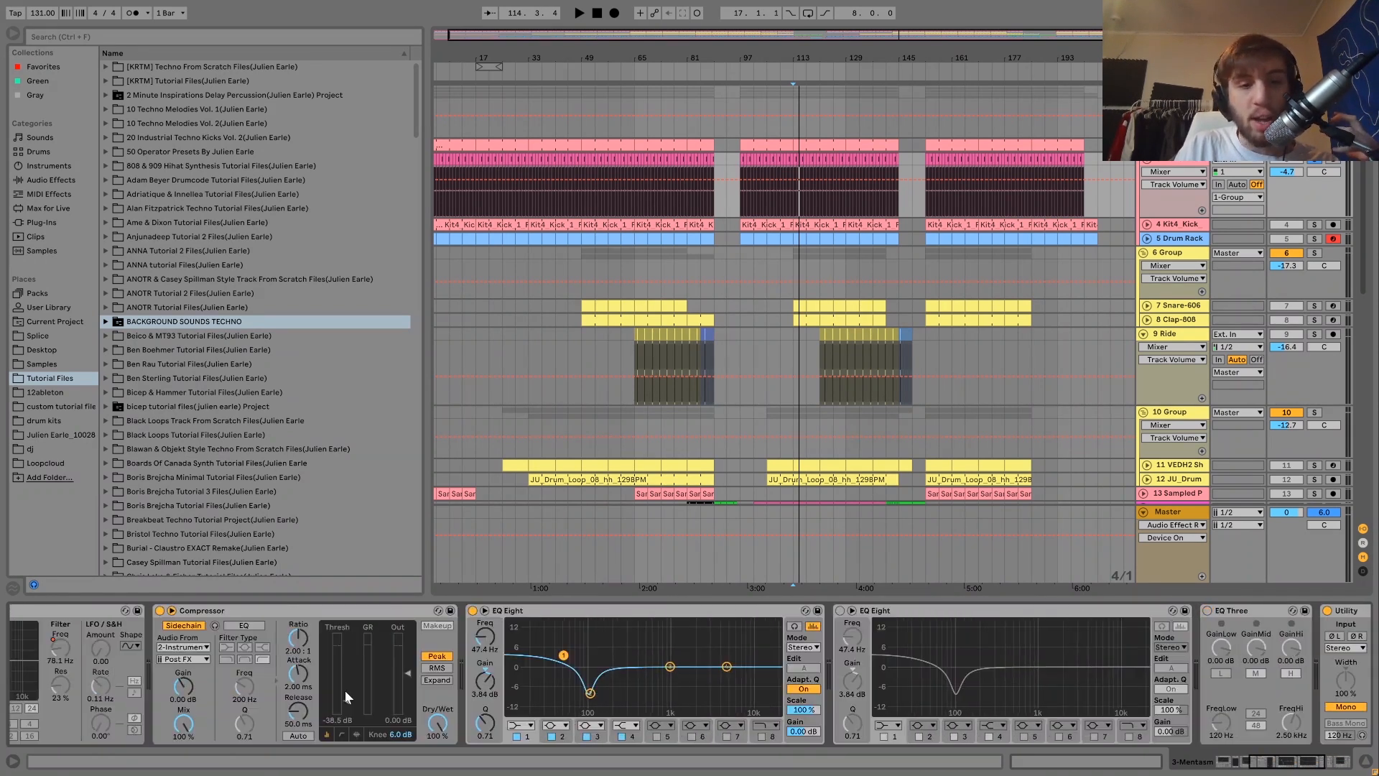
scroll(360, 650, "right", 15)
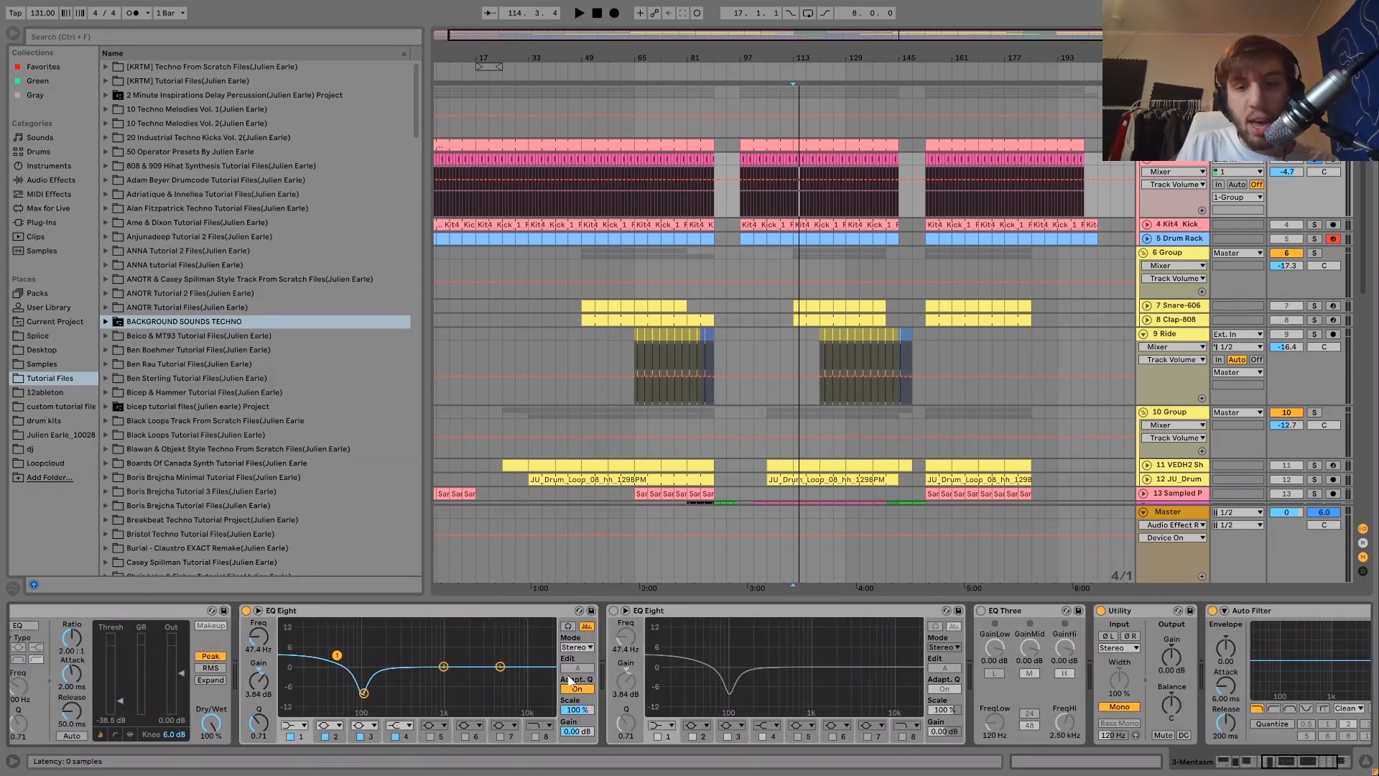
scroll(592, 704, "right", 8)
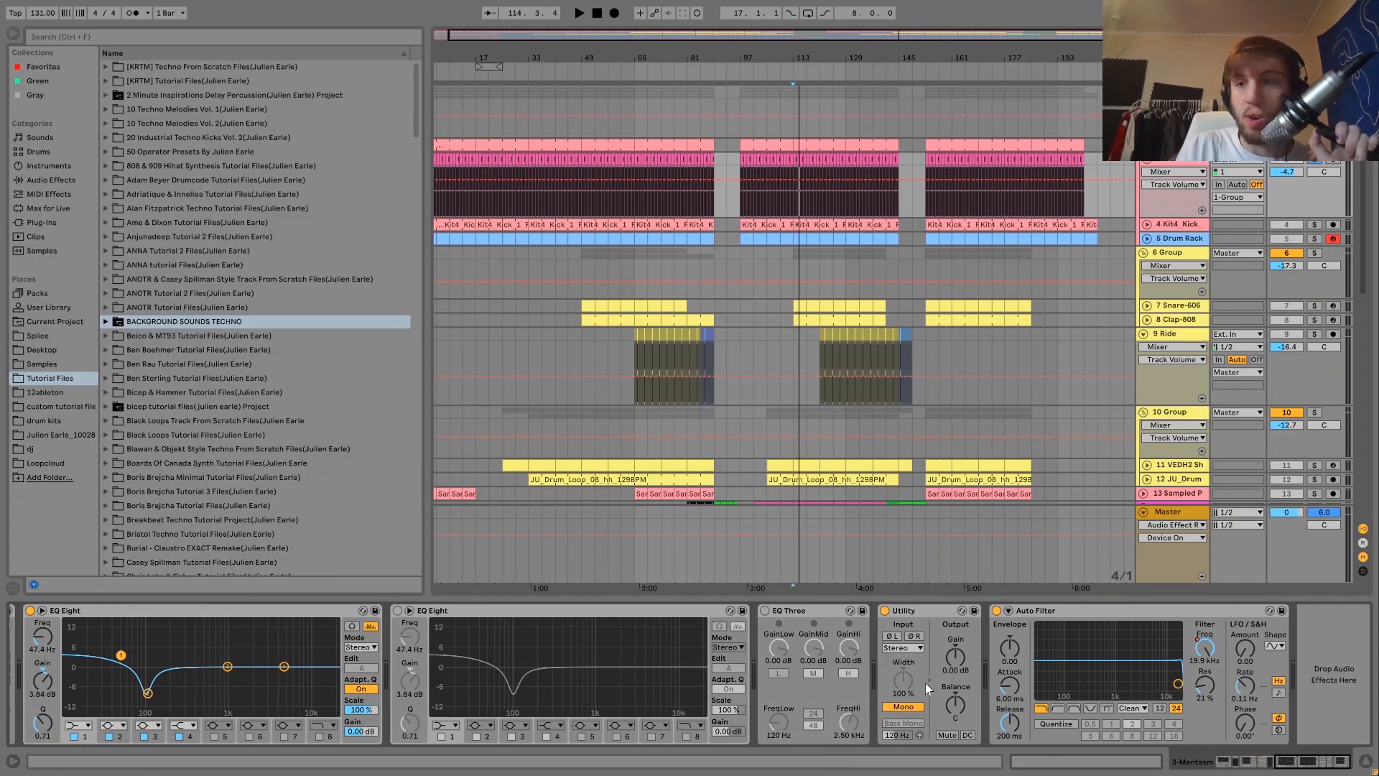
- Show the last Auto Filter's Frequency automation on 3-Mentasm and compare playback at bar 65 and bar 1
left_click(1205, 649)
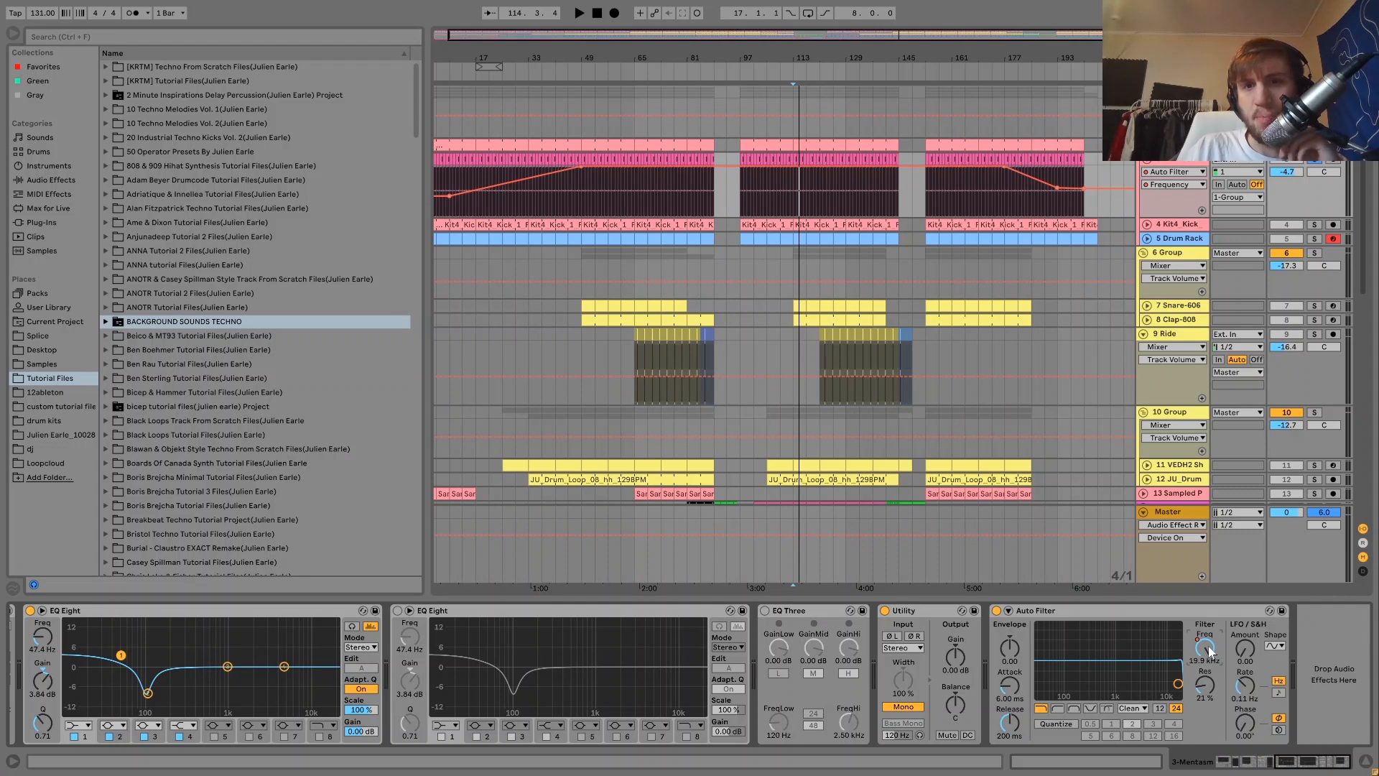
left_click(439, 176)
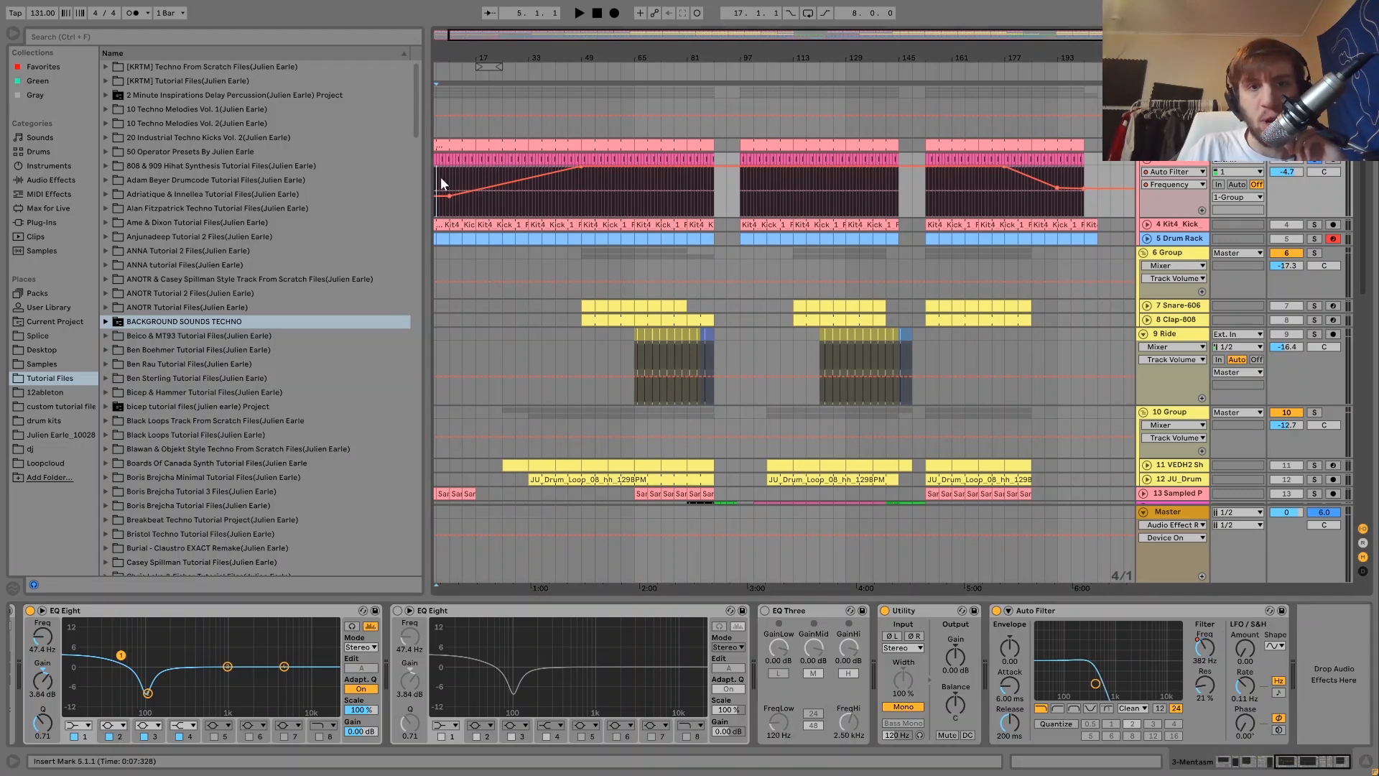
left_click(644, 199)
key("space")
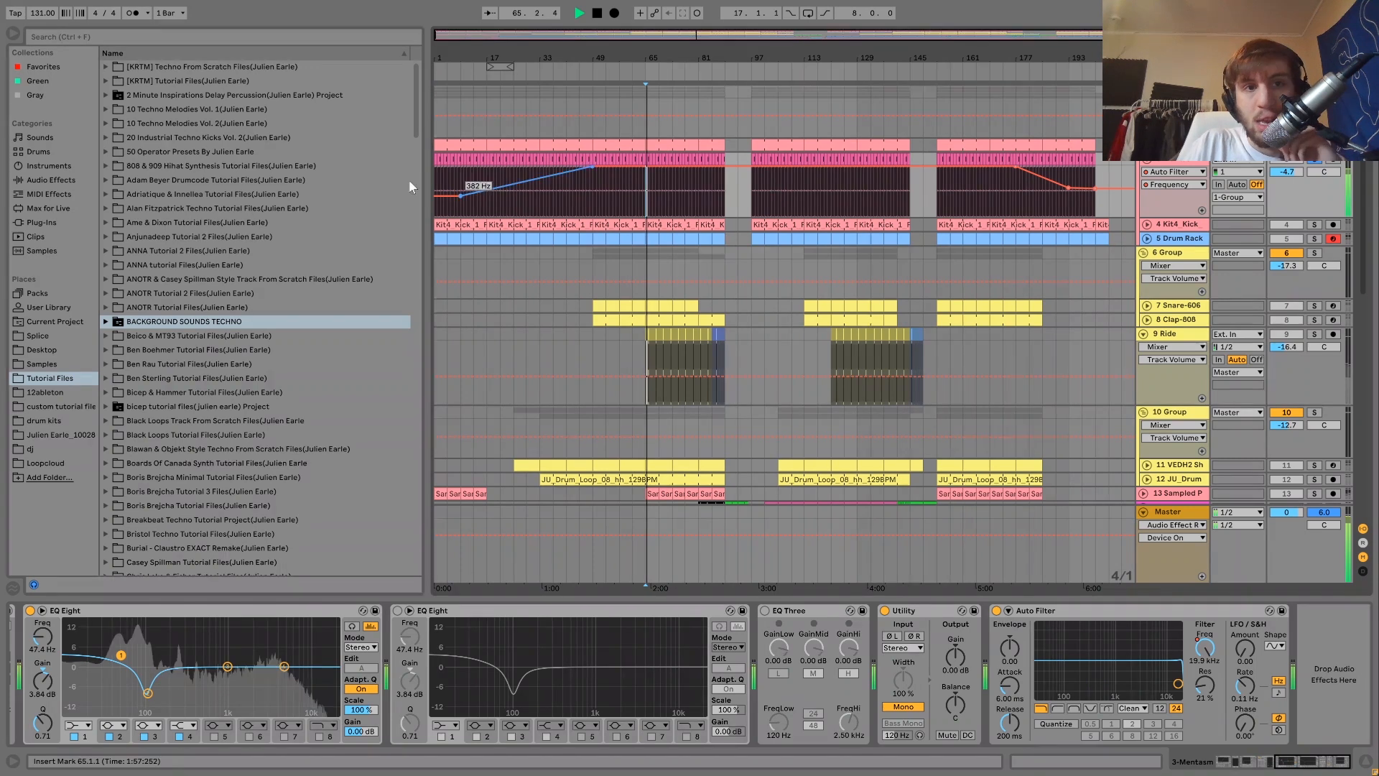
left_click(438, 176)
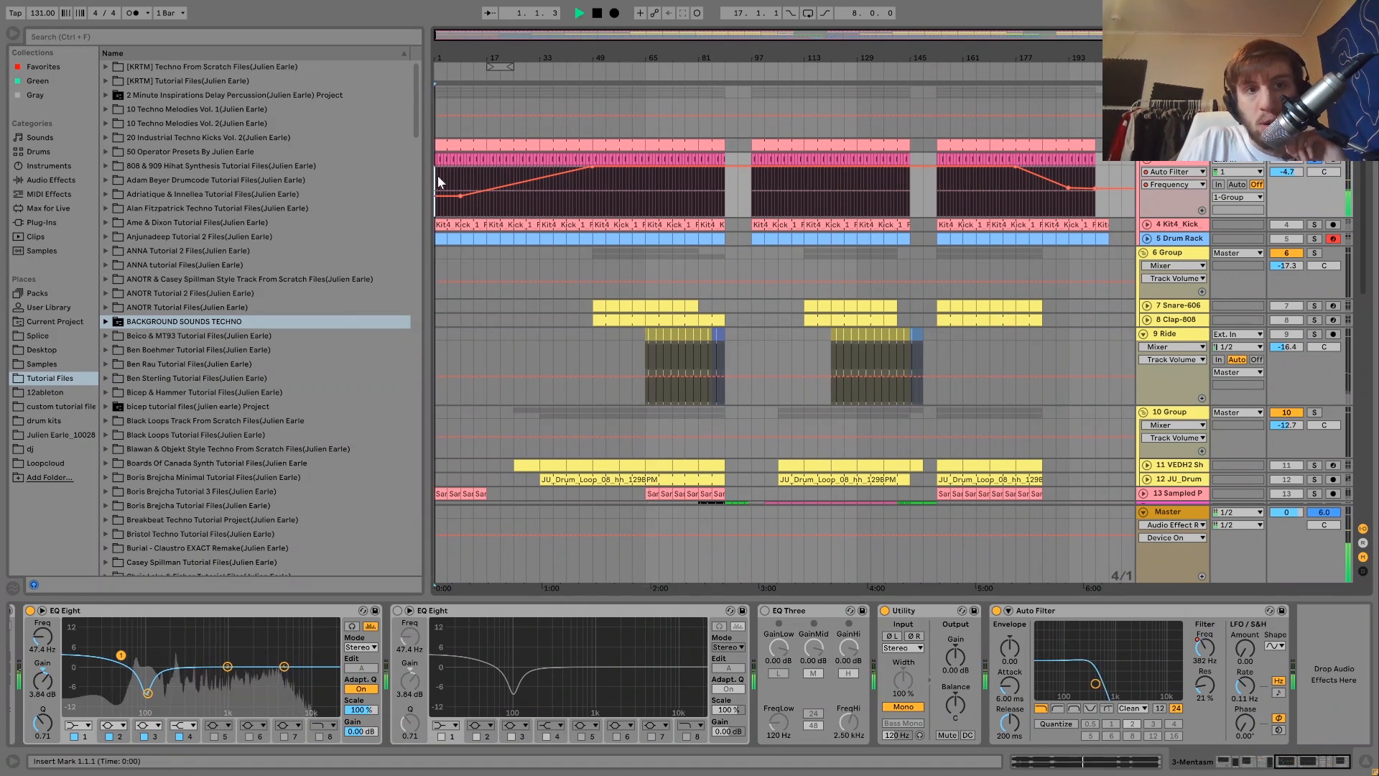
- Solo the 4 Kit4 Kick track, unfold it and audition it with its device chain shown
left_click(1314, 224)
key("space")
left_click(1184, 225)
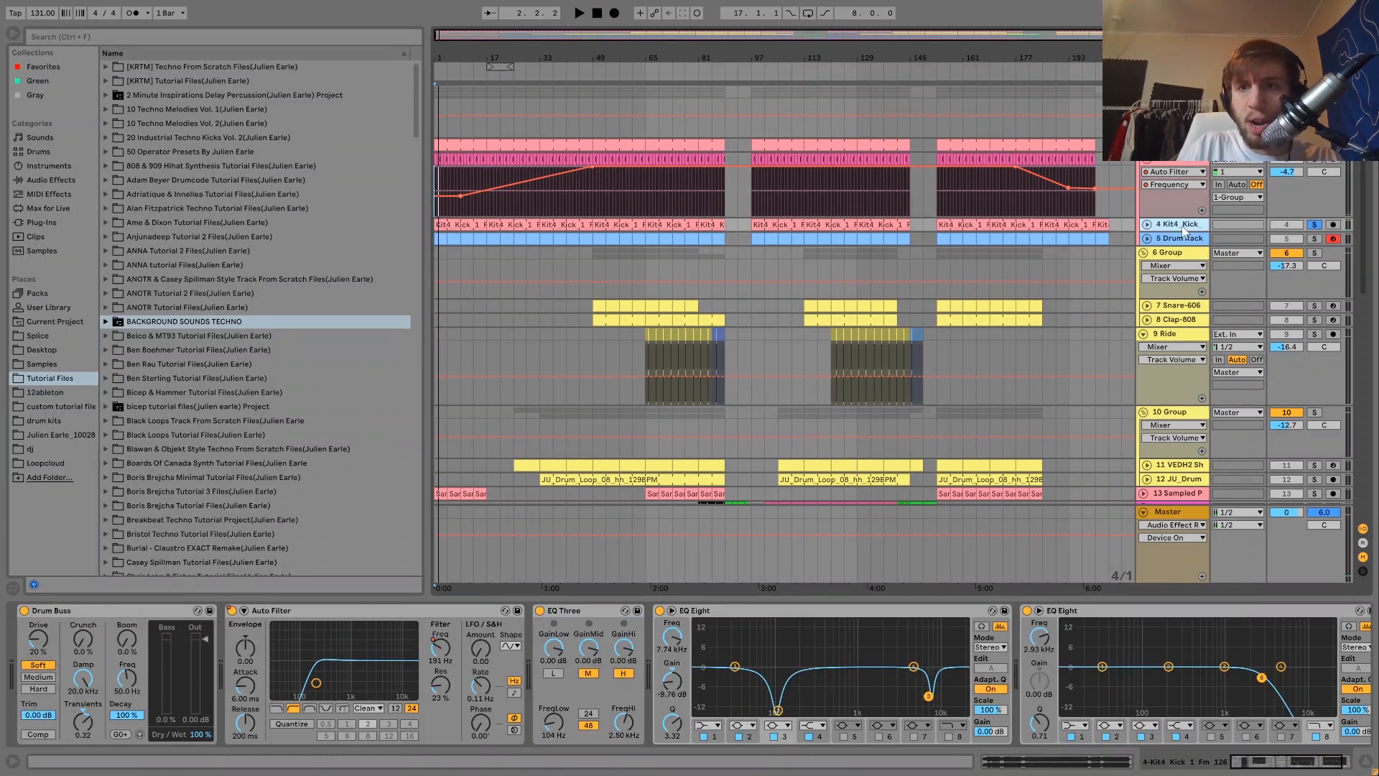
key("space")
double_click(1184, 227)
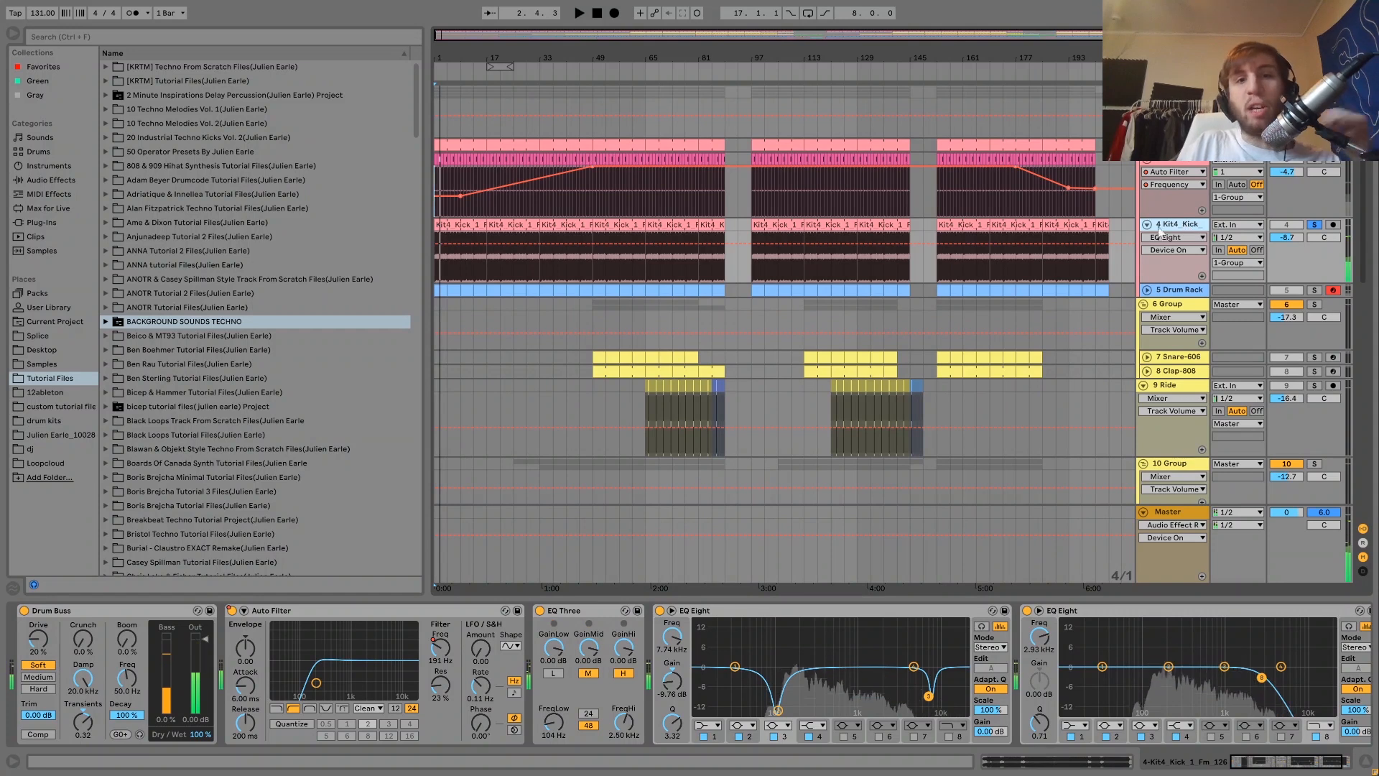
key("space")
- Locate the source sample of the 4 Kit4 Kick track's clip at bar 65 in the browser
left_click(674, 224)
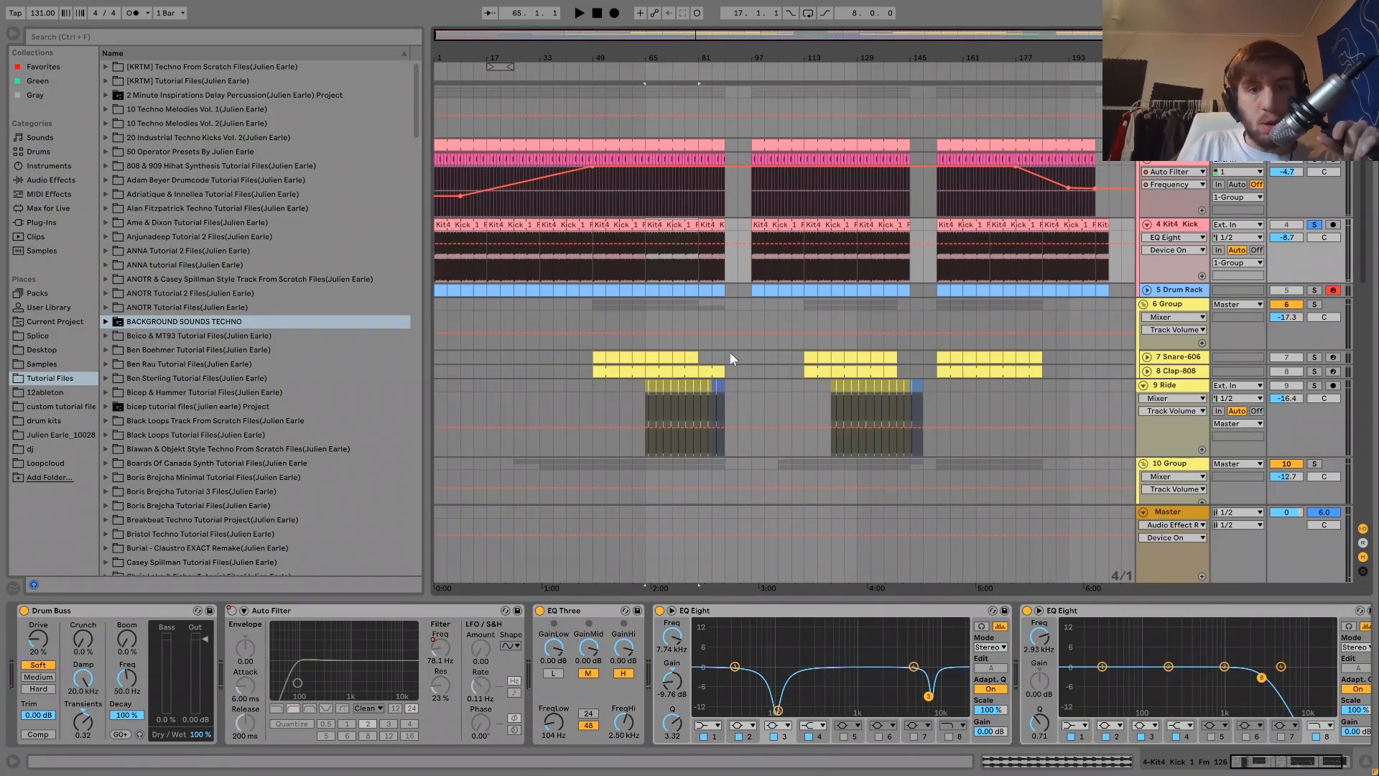
key("ctrl+alt+b")
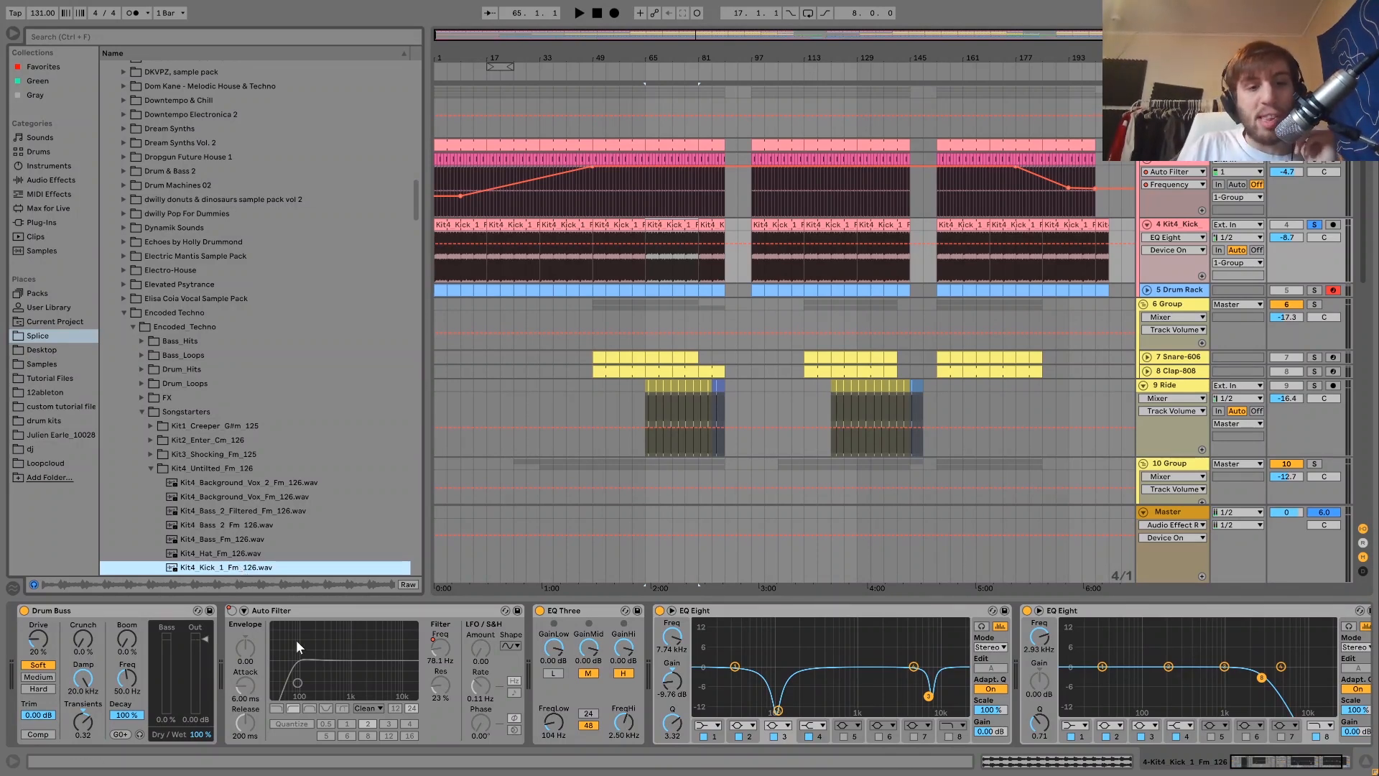
- Show the Auto Filter's Device On automation on 4 Kit4 Kick and play the track with its EQ Eights in view
left_click(231, 616)
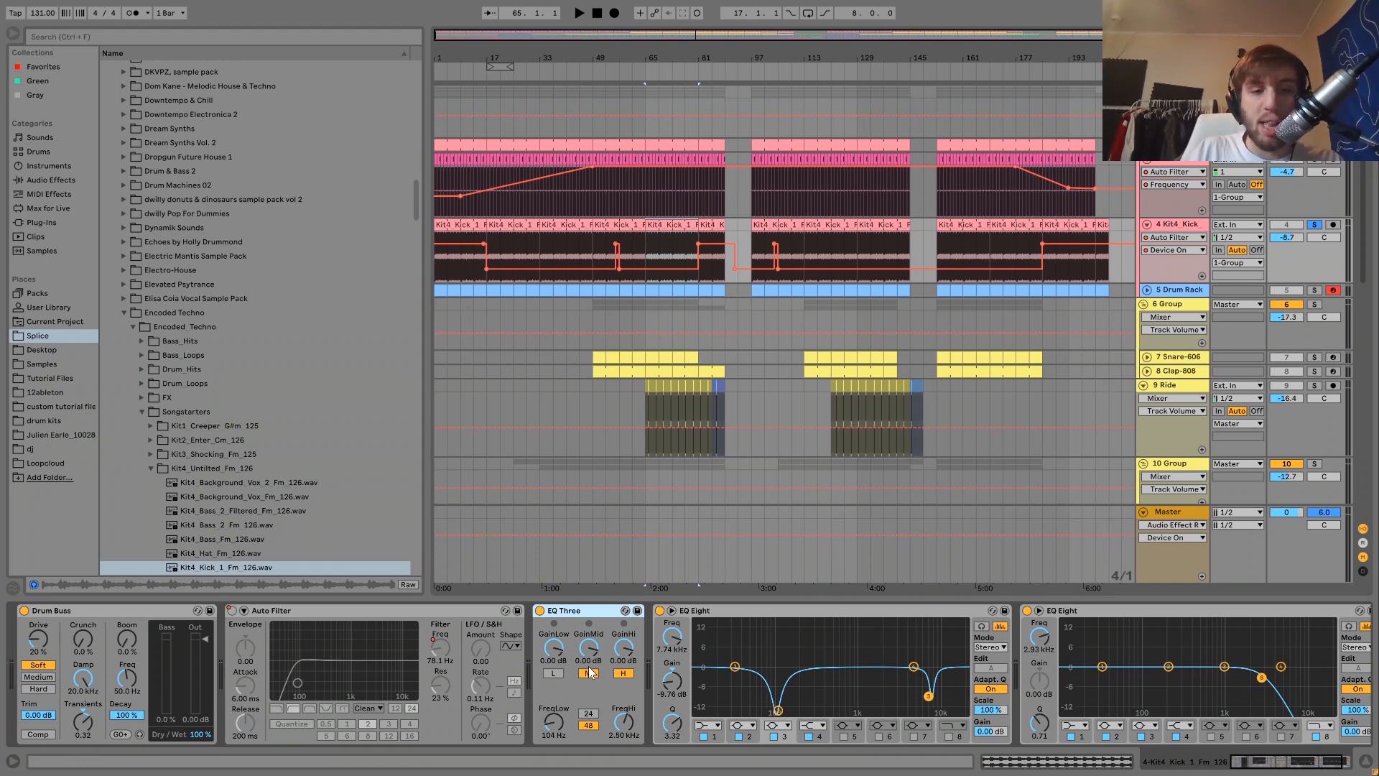
scroll(822, 615, "right", 3)
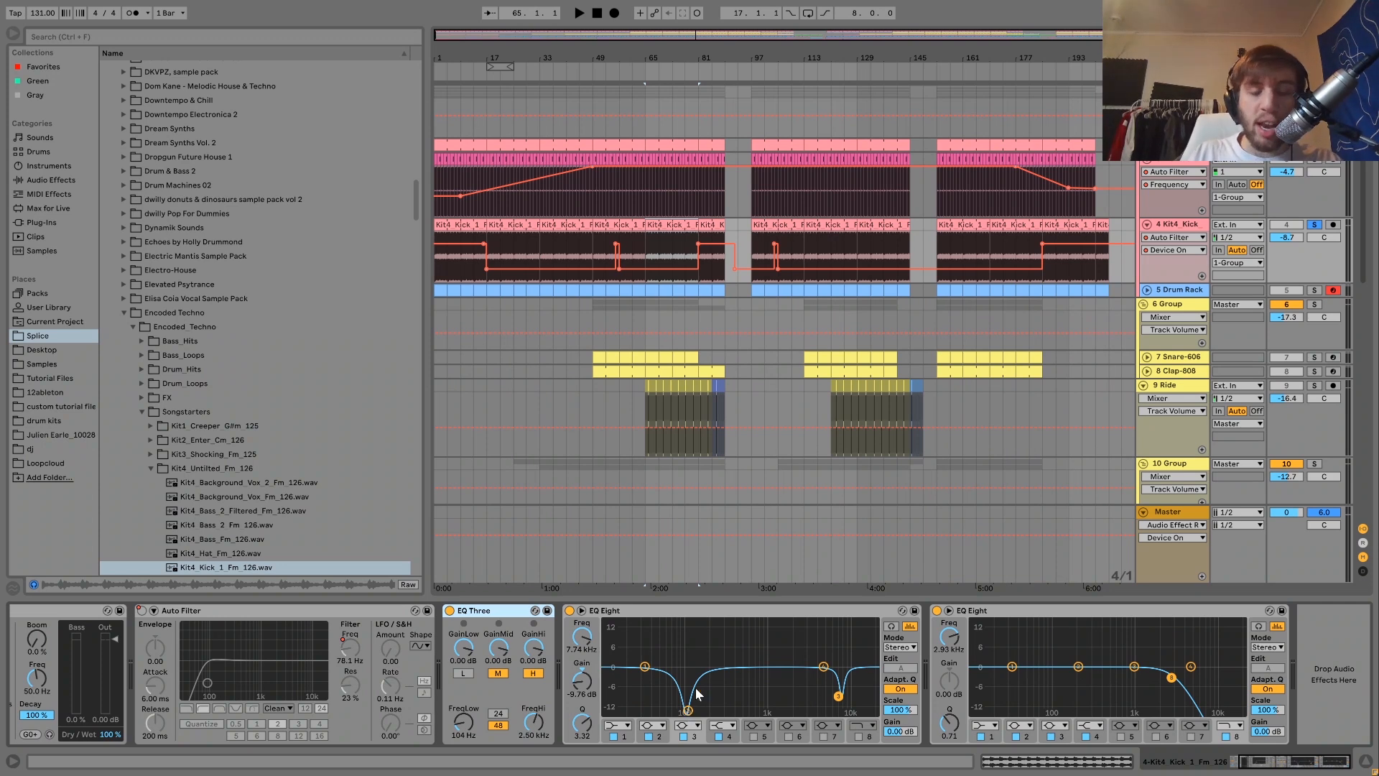
key("space")
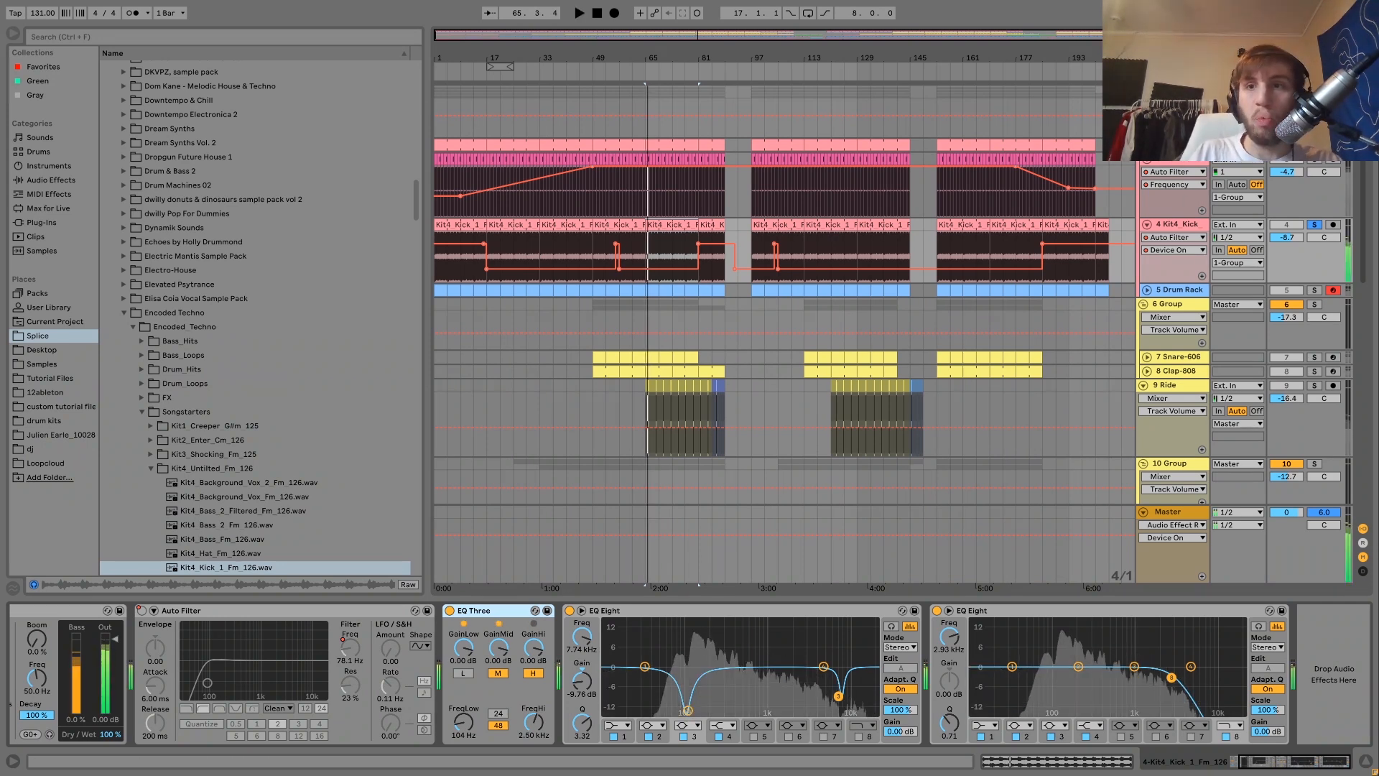
- Compare the Instrument Rack kick with the 4 Kit4 Kick layer by auditioning each track on its own from bar 65
left_click(1176, 145)
key("space")
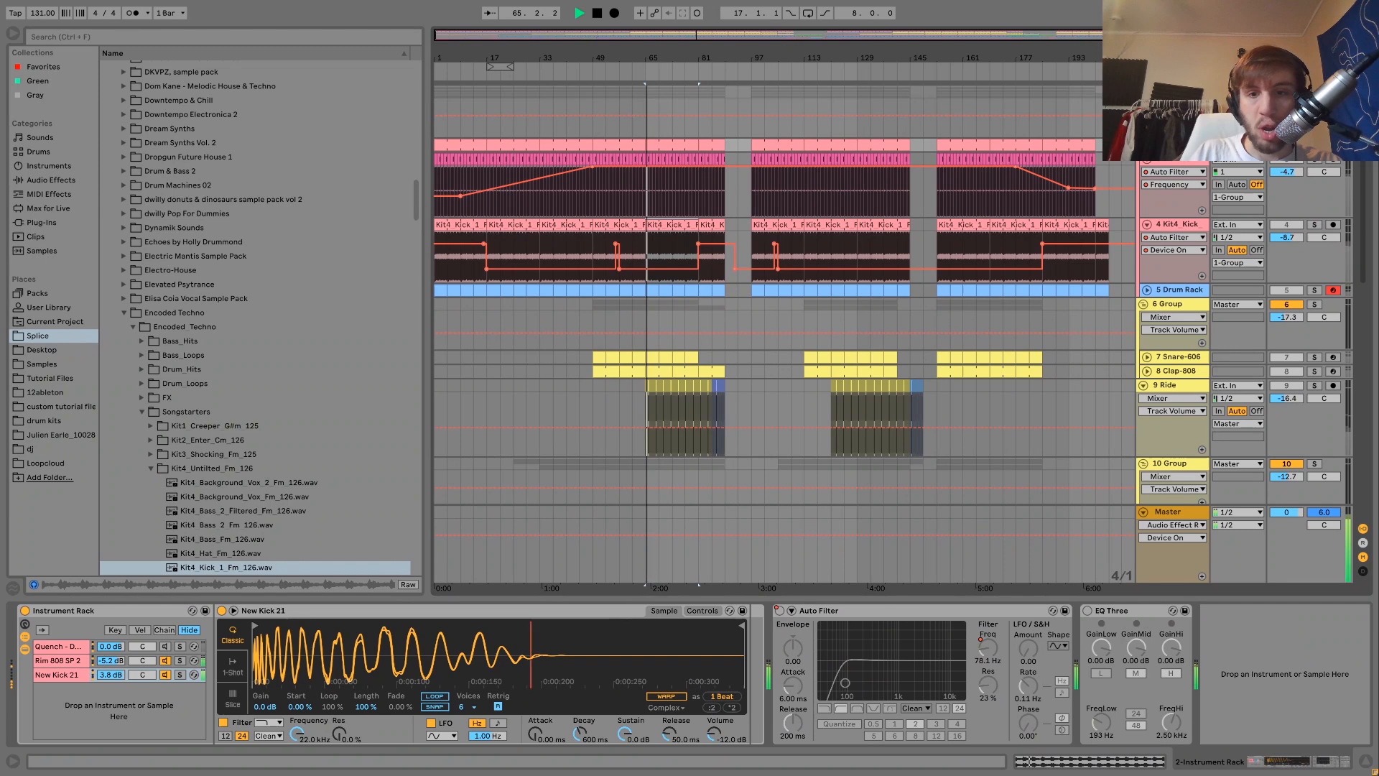
key("space")
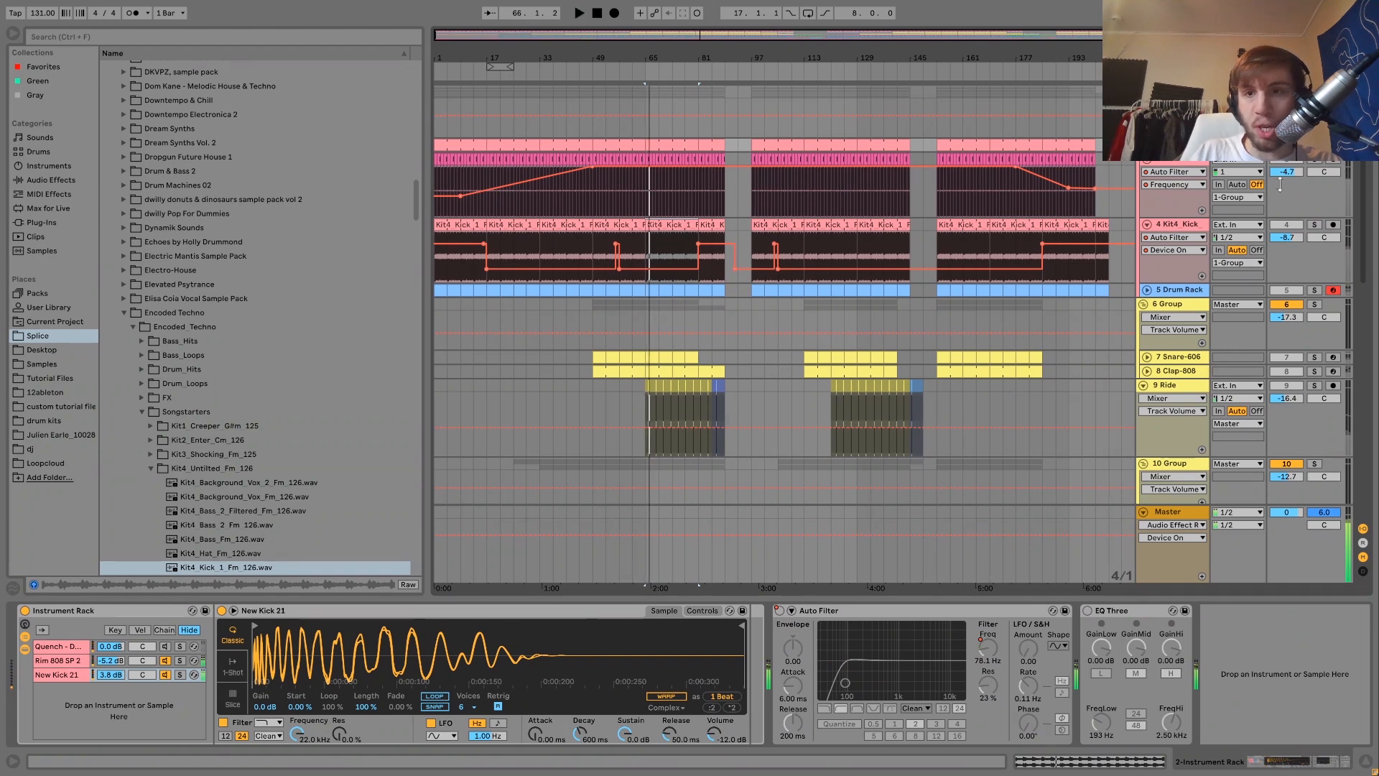
left_click(1175, 239)
key("space")
left_click(1312, 227)
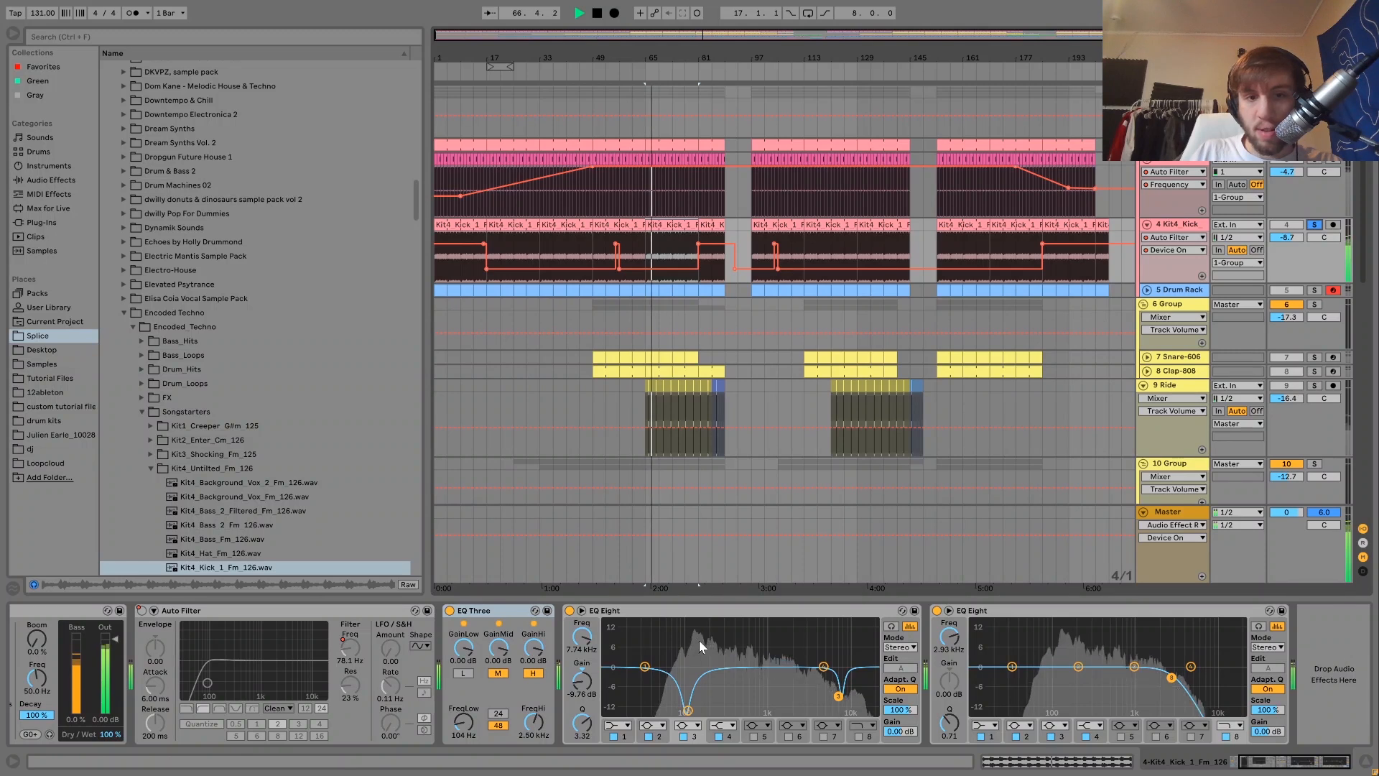
- Examine the two EQ Eight curves on 4 Kit4 Kick during soloed playback
scroll(700, 640, "up", 1)
scroll(700, 640, "down", 1)
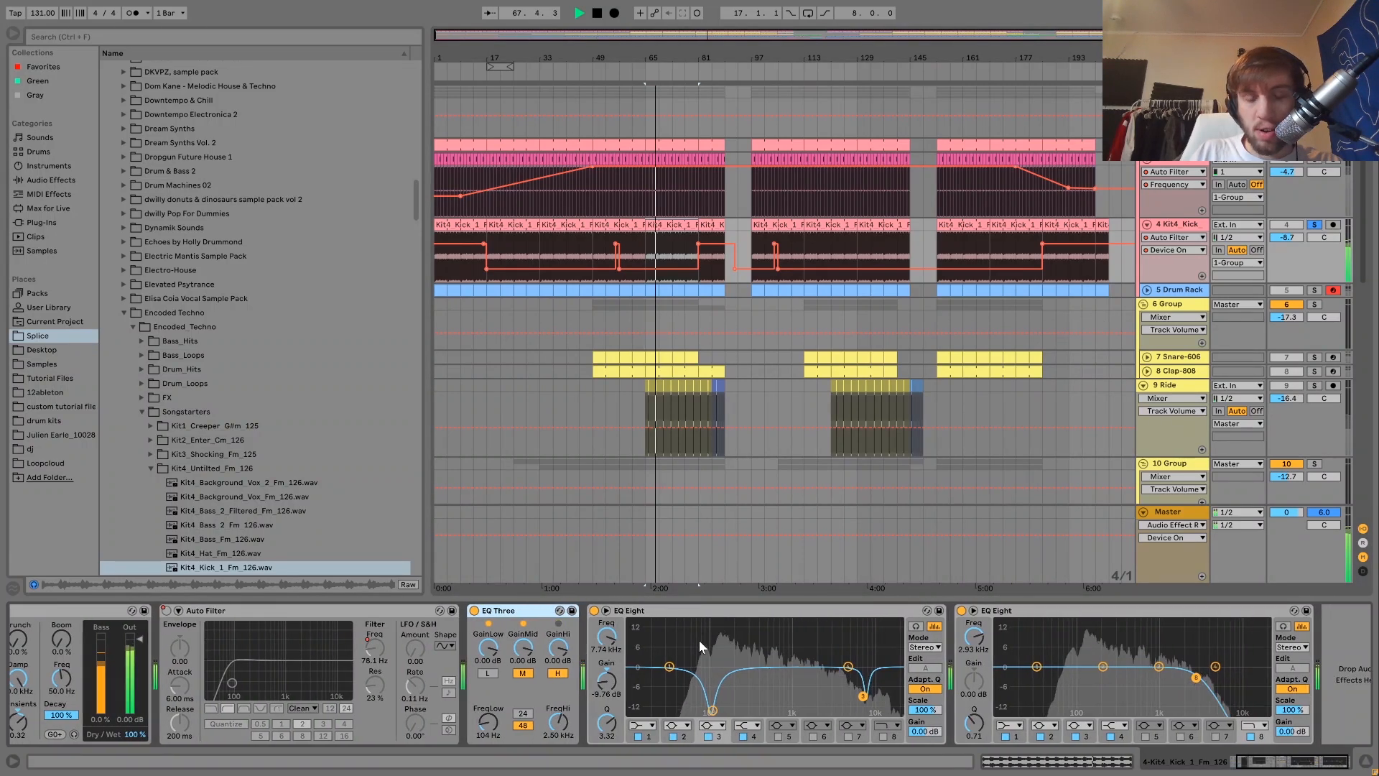
key("space")
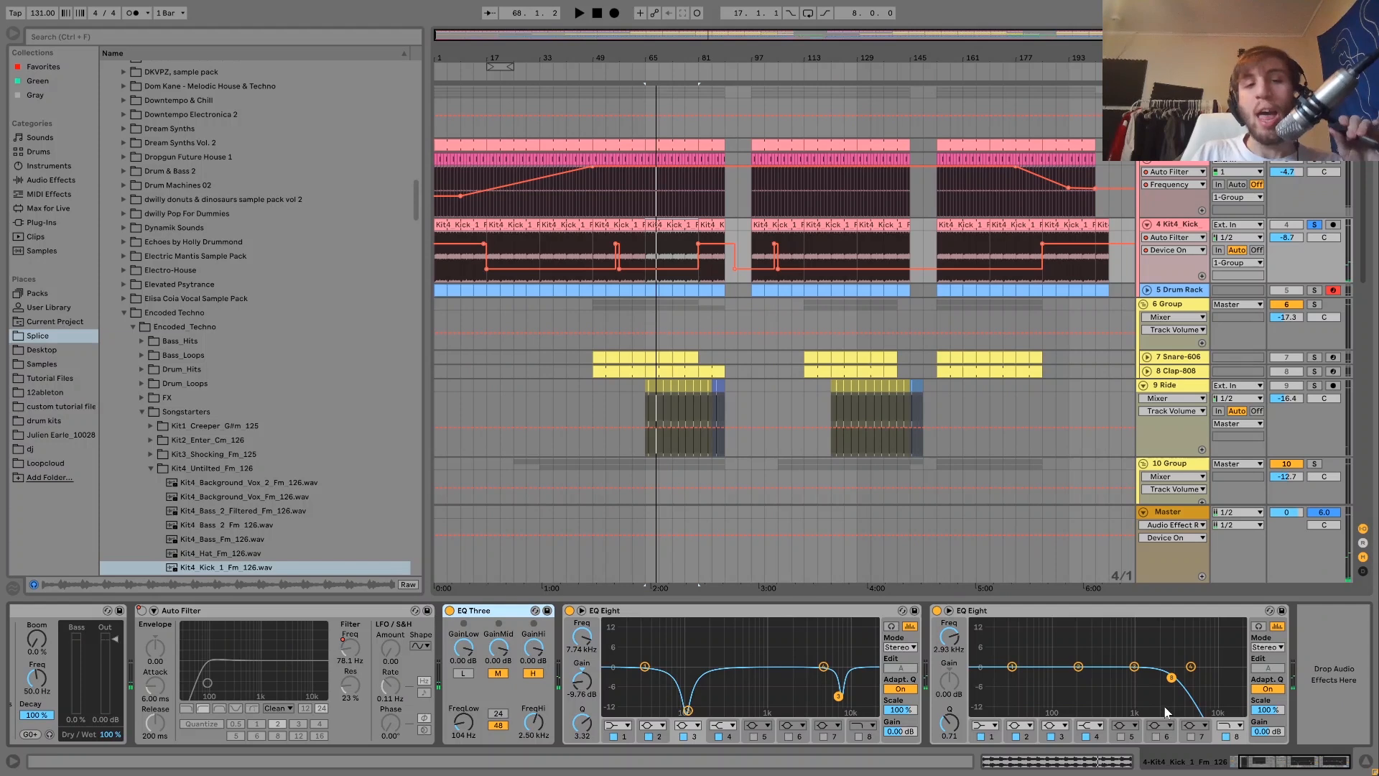
key("space")
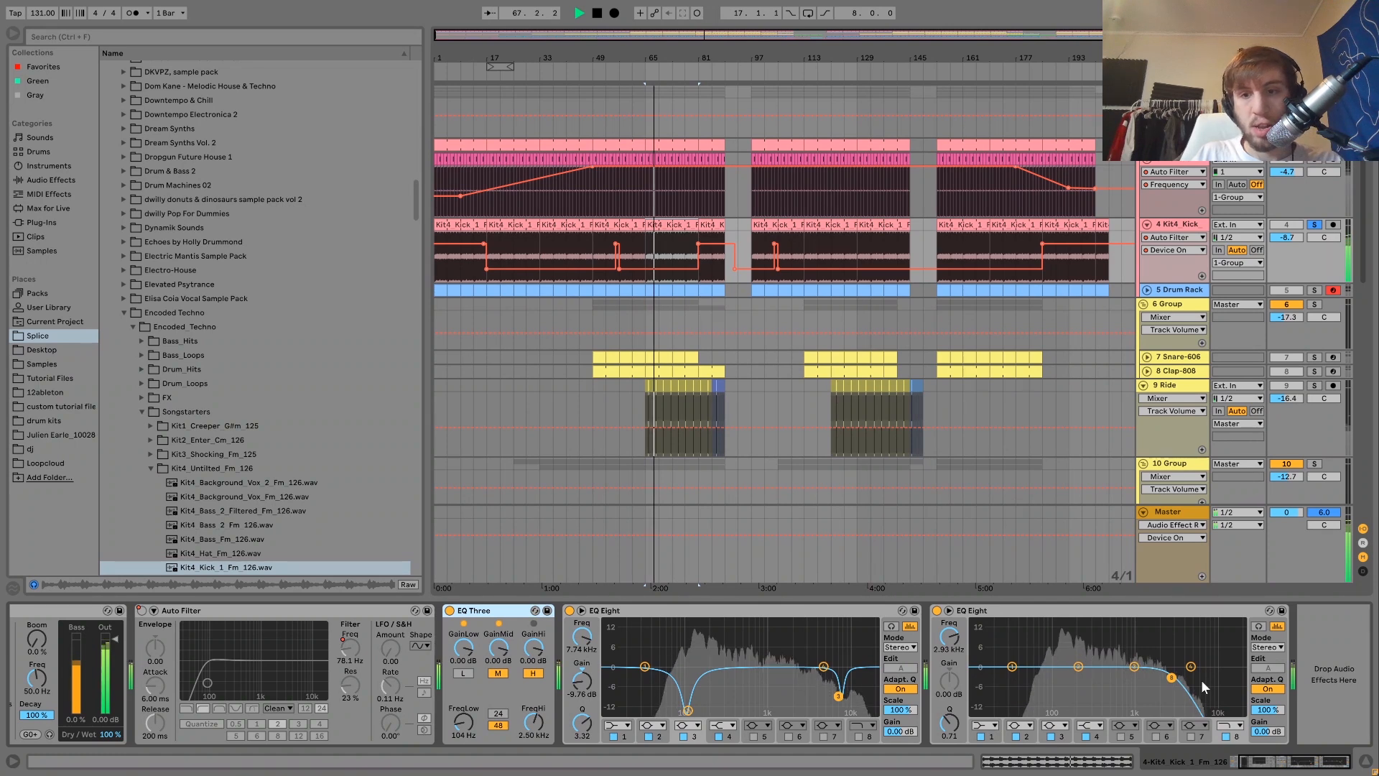
key("space")
- Highlight the source sample Kit4_Kick_1_Fm_126.wav in the browser and replay the 4 Kit4 Kick track
left_click(255, 569)
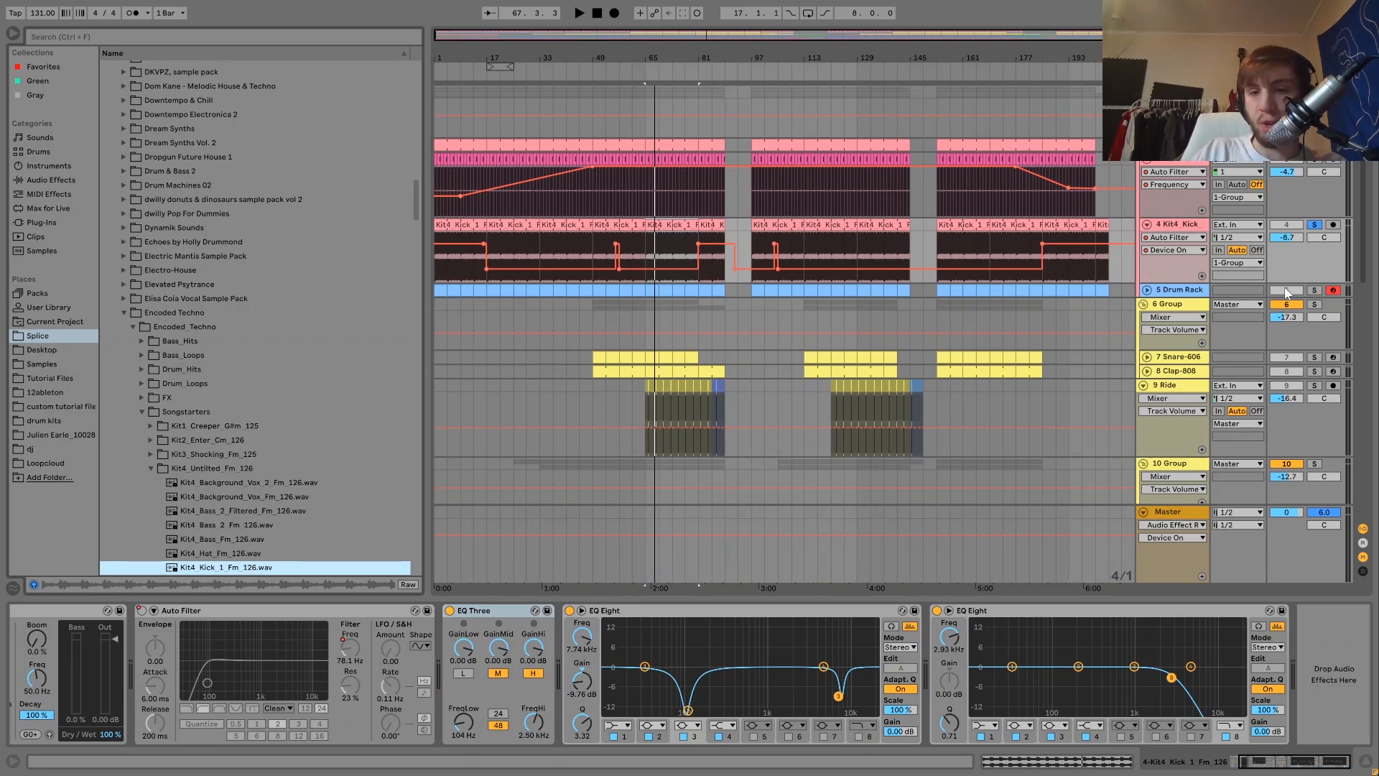
key("space")
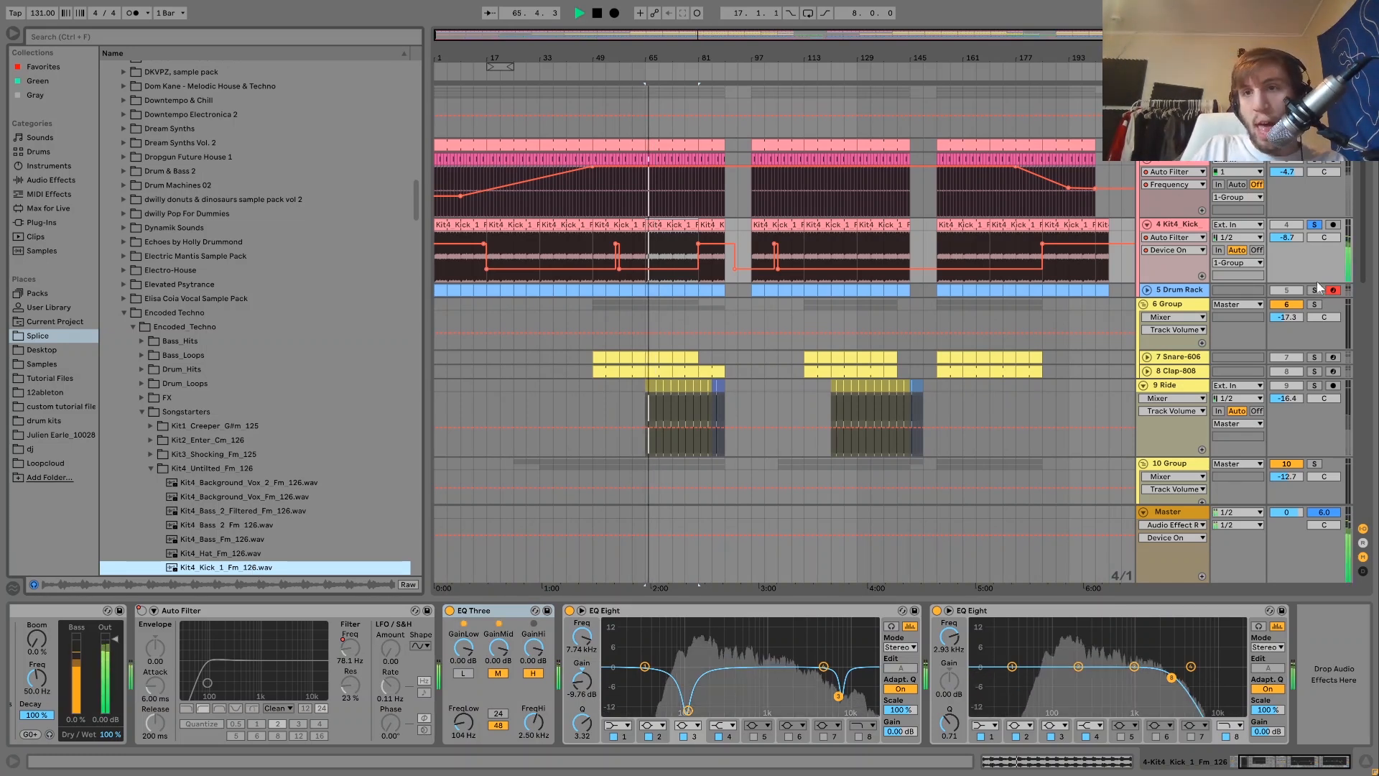
key("space")
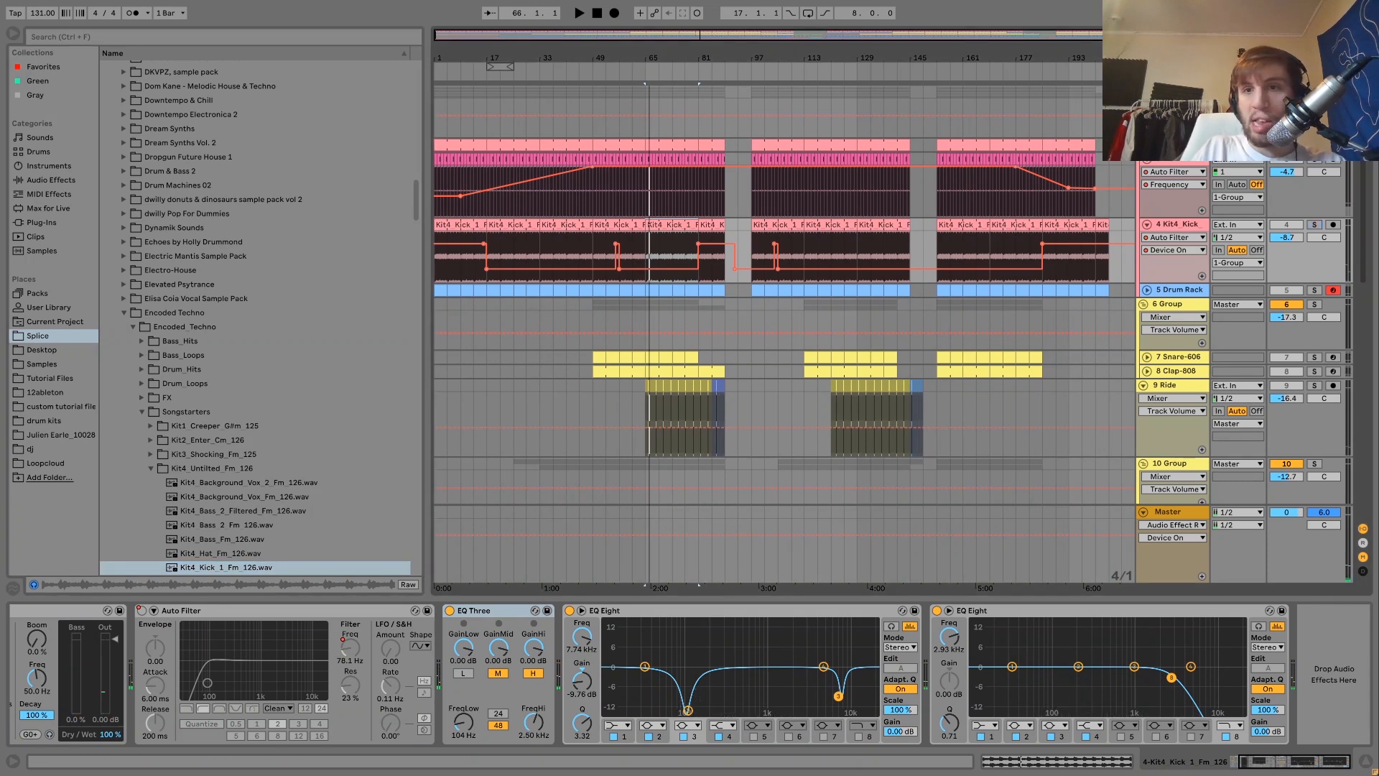
- Open the kick track's Instrument Rack and audition its New Kick 21 and Rim 808 SP 2 chains in solo
left_click(1175, 145)
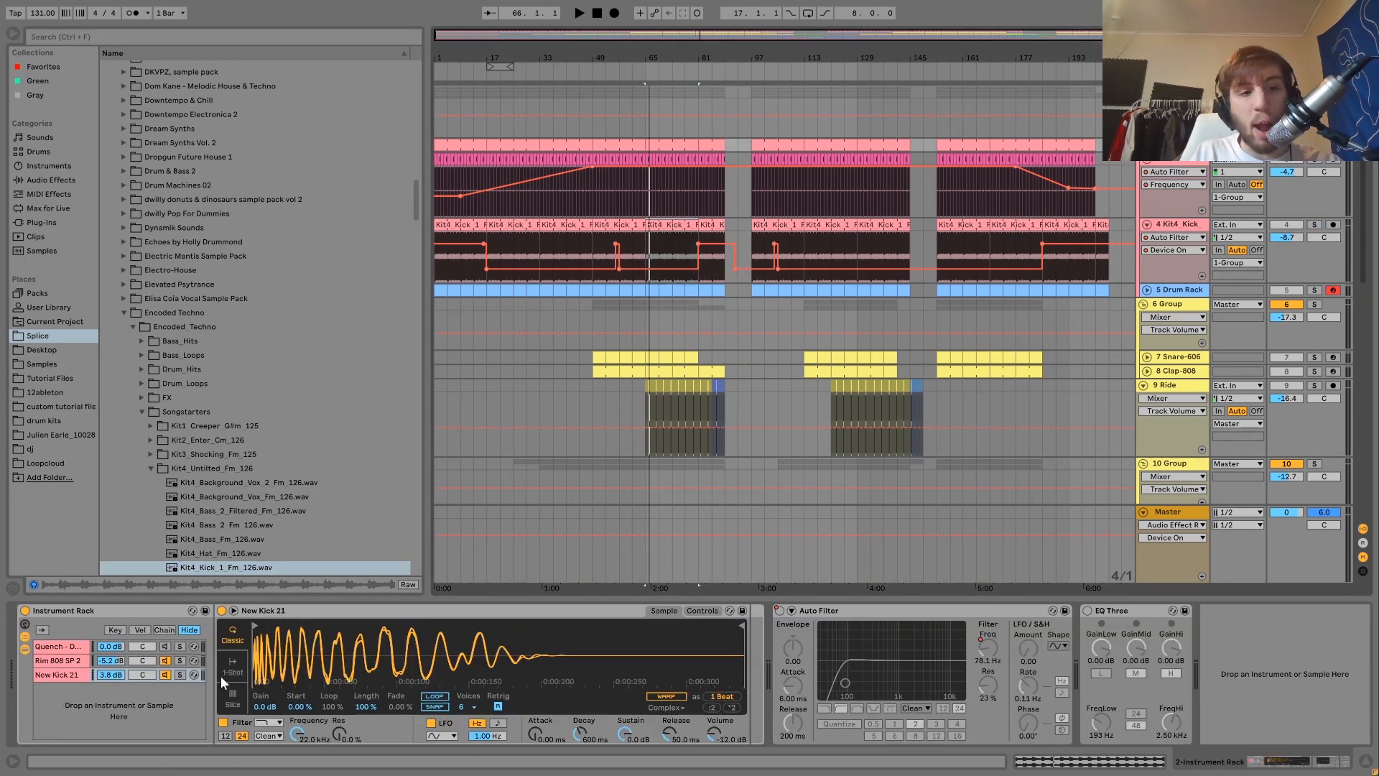
left_click(178, 675)
key("space")
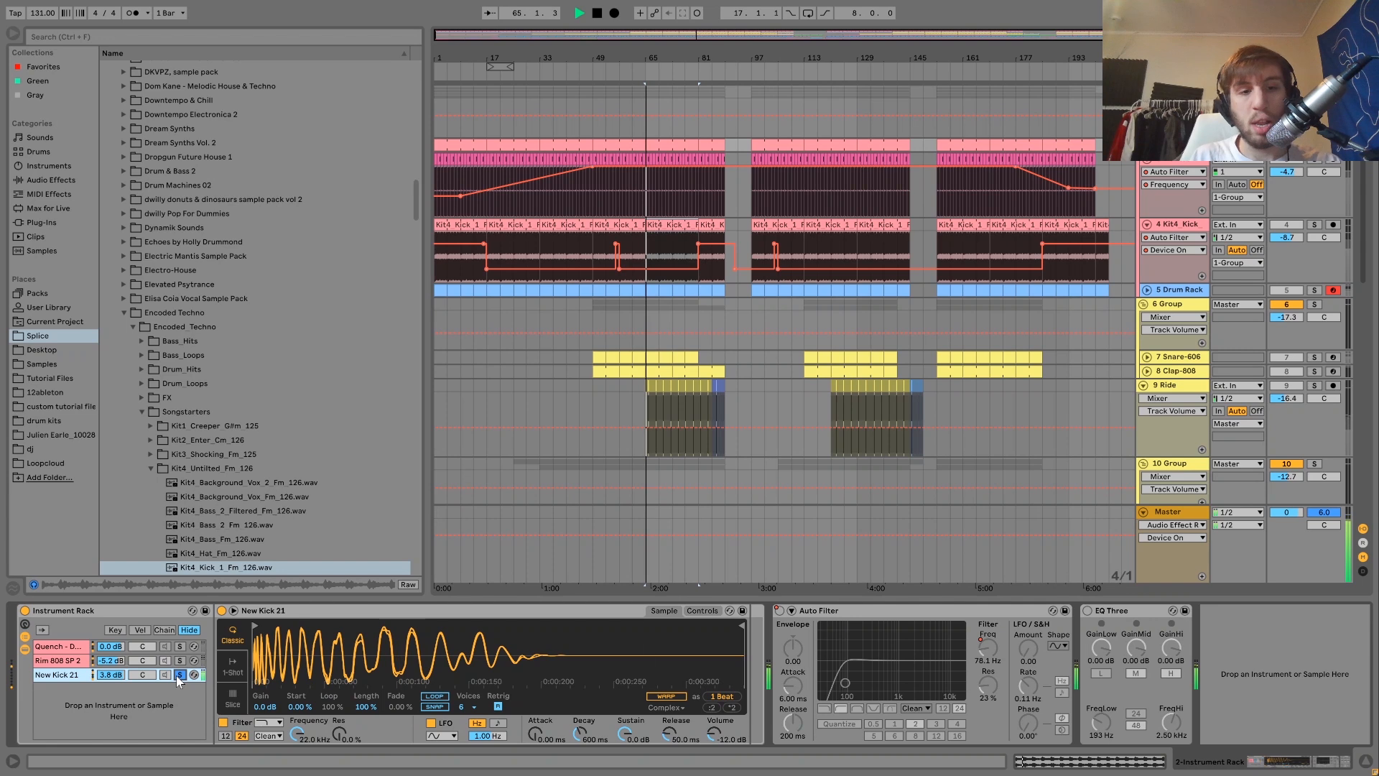
left_click(179, 660)
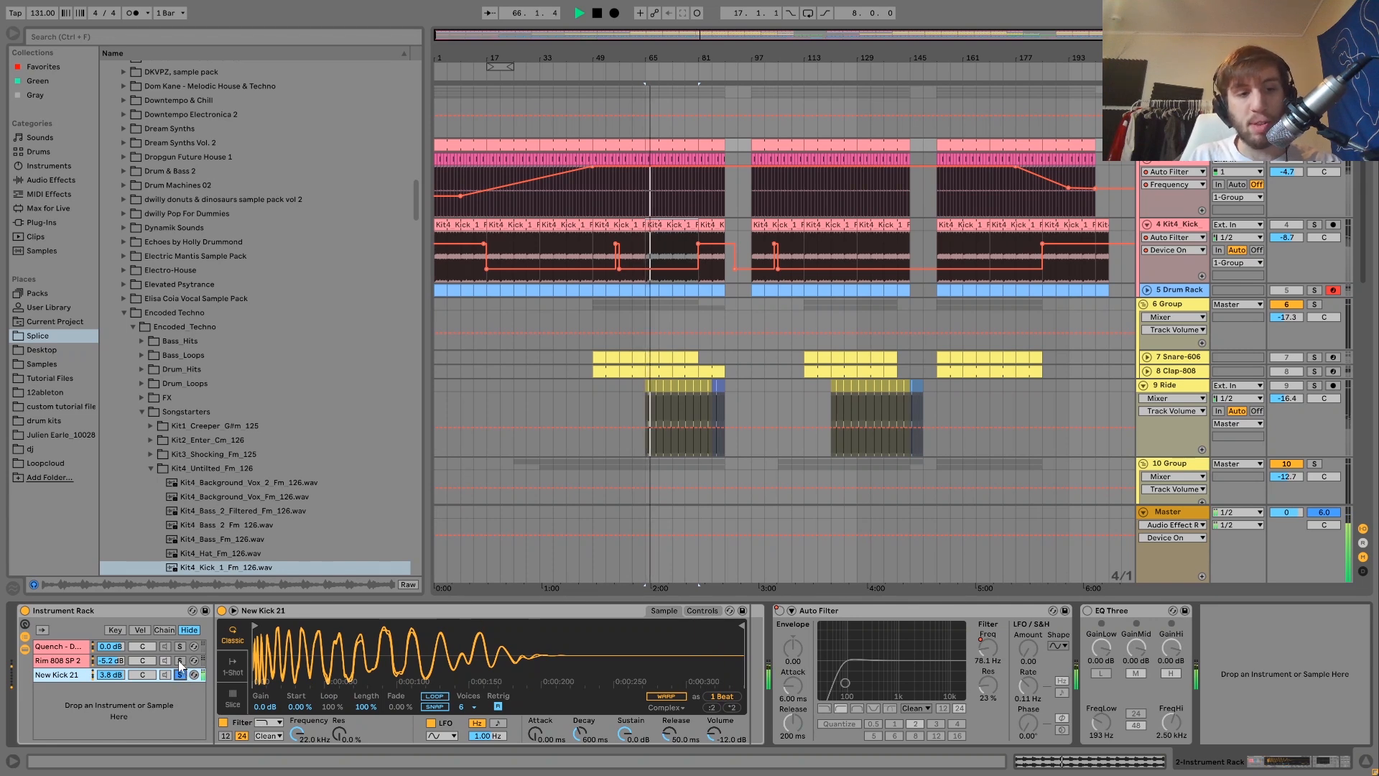
key("space")
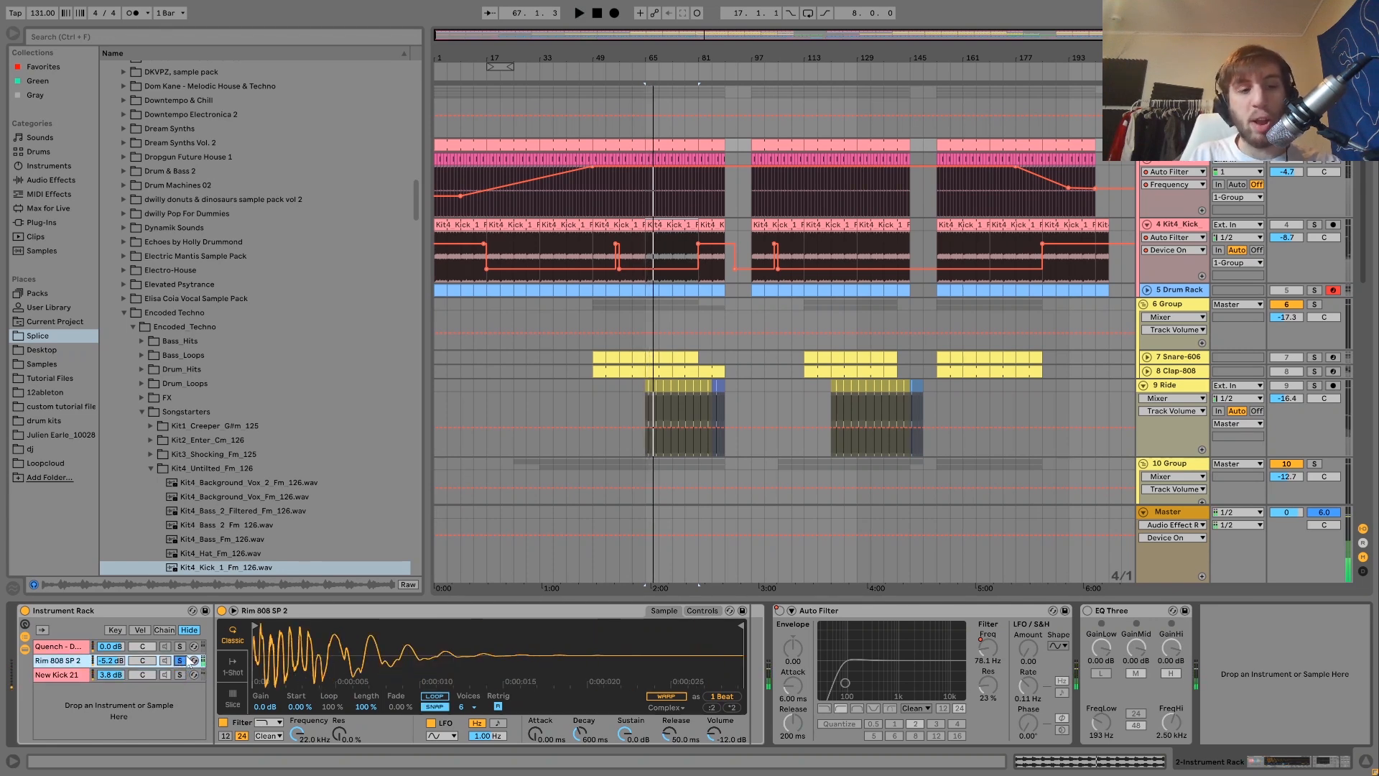
- Replay the kick rack with the Rim 808 SP 2 chain unsoloed to hear how it layers with the kick
key("space")
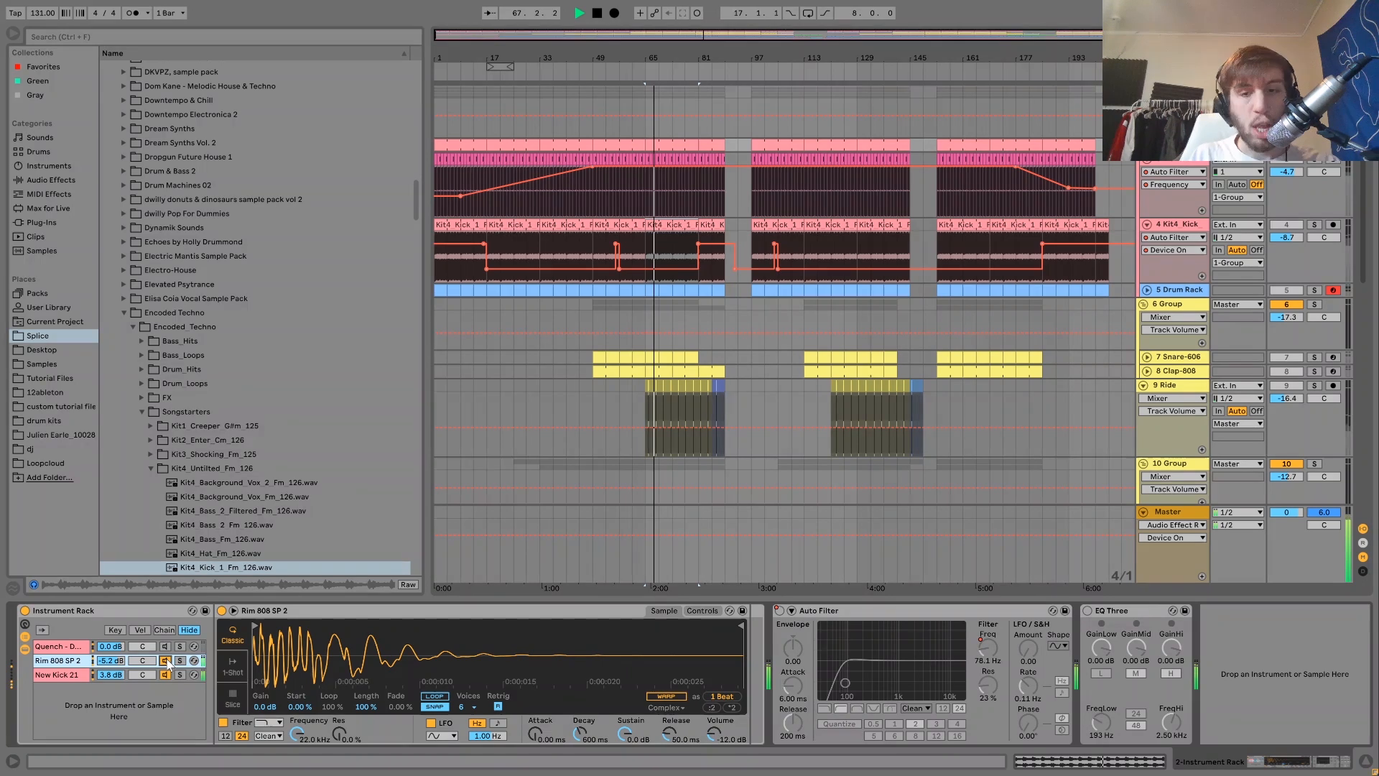
key("space")
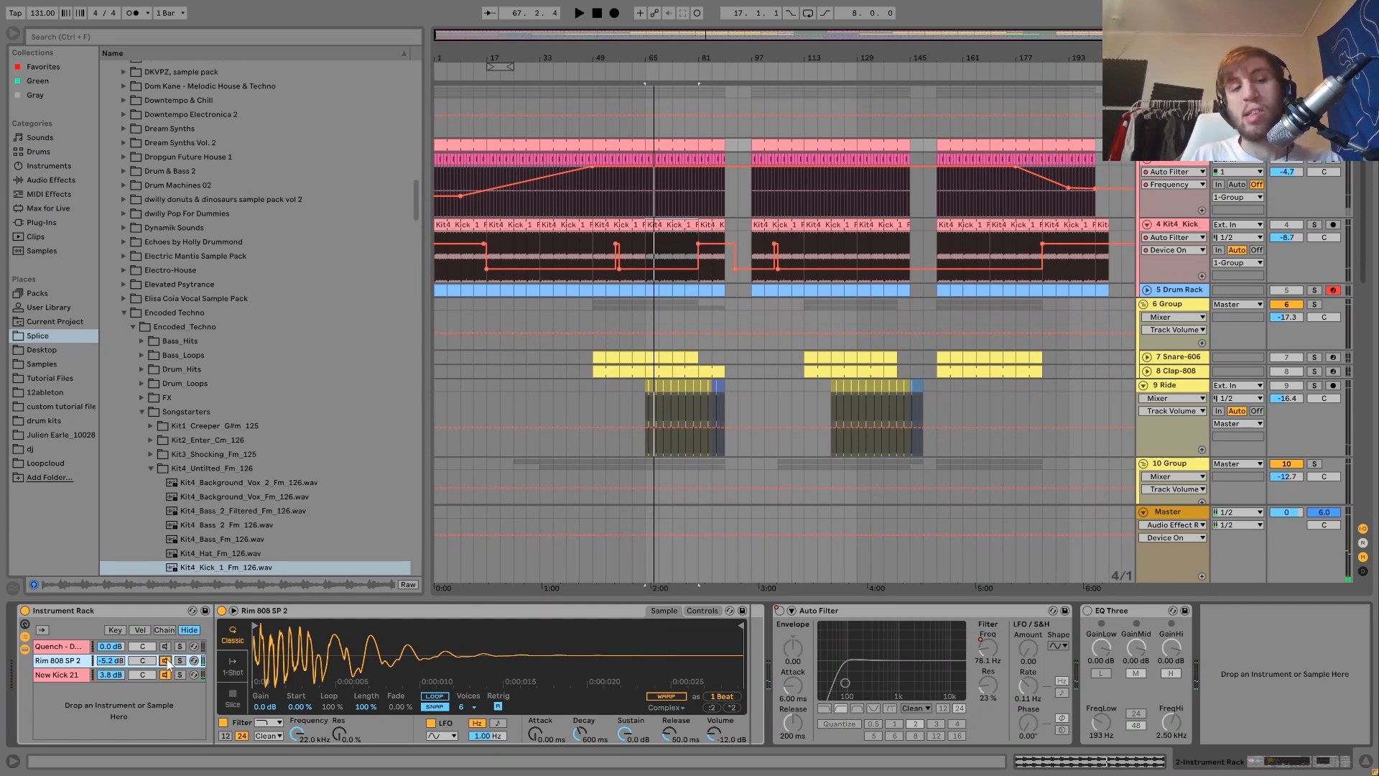
key("space")
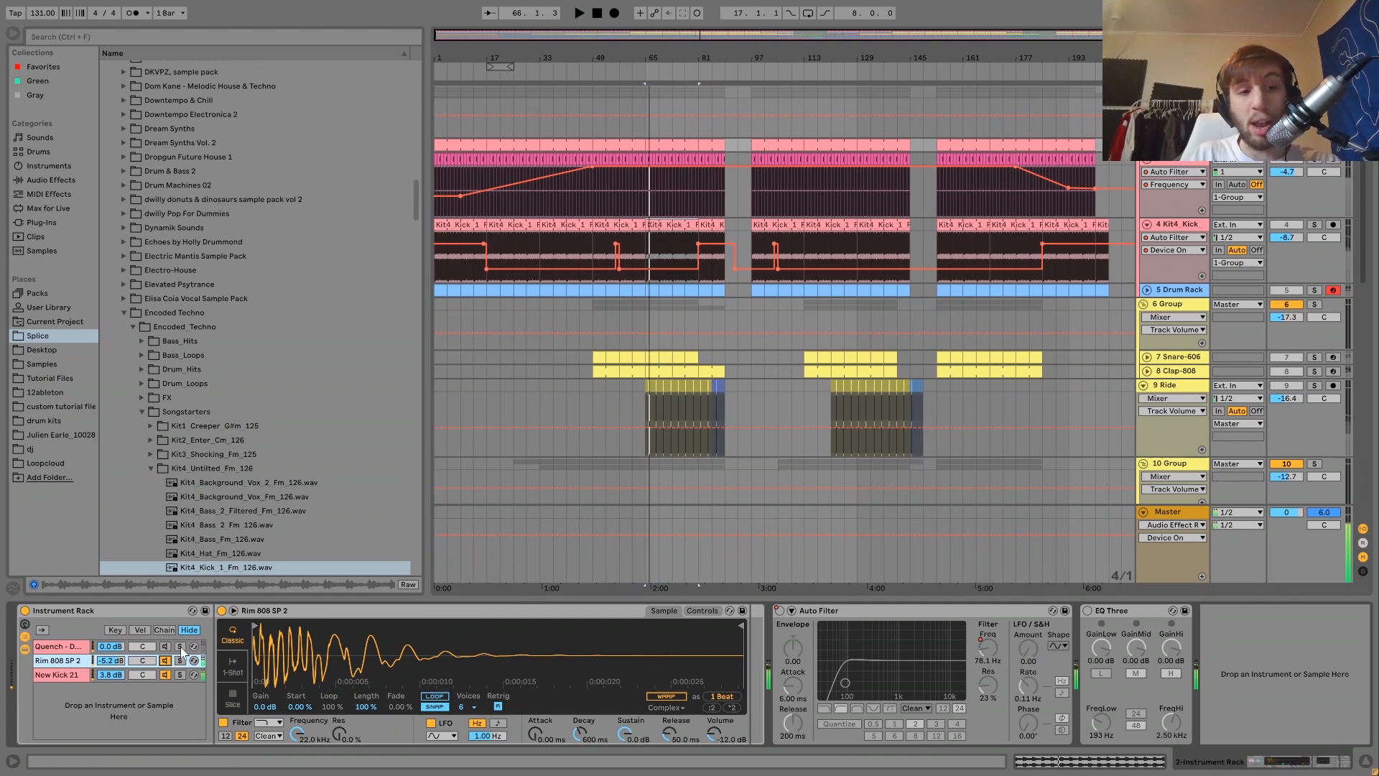
key("space")
- Solo the Quench - Dreams chain and zoom its sample waveform in around the selected one-shot region
left_click(179, 646)
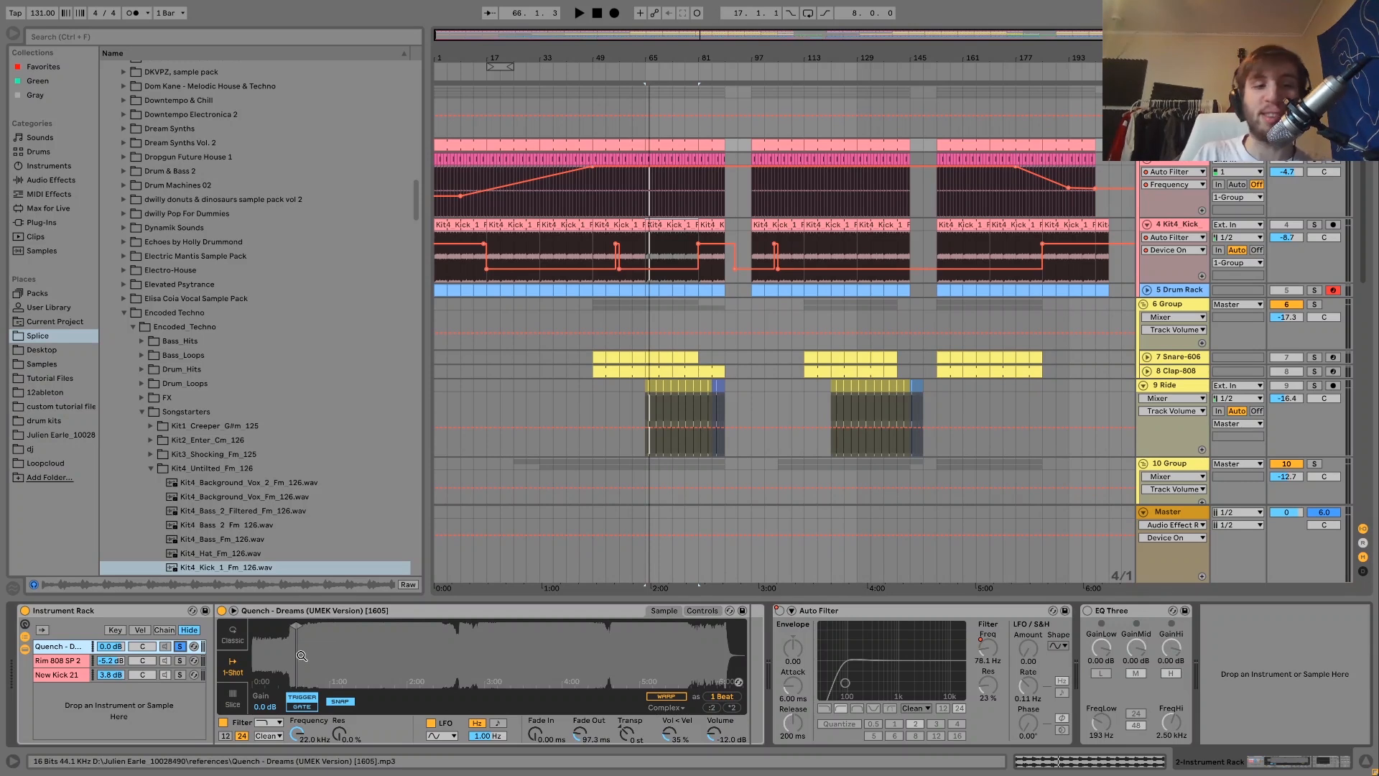
left_click_drag(293, 653, 459, 718)
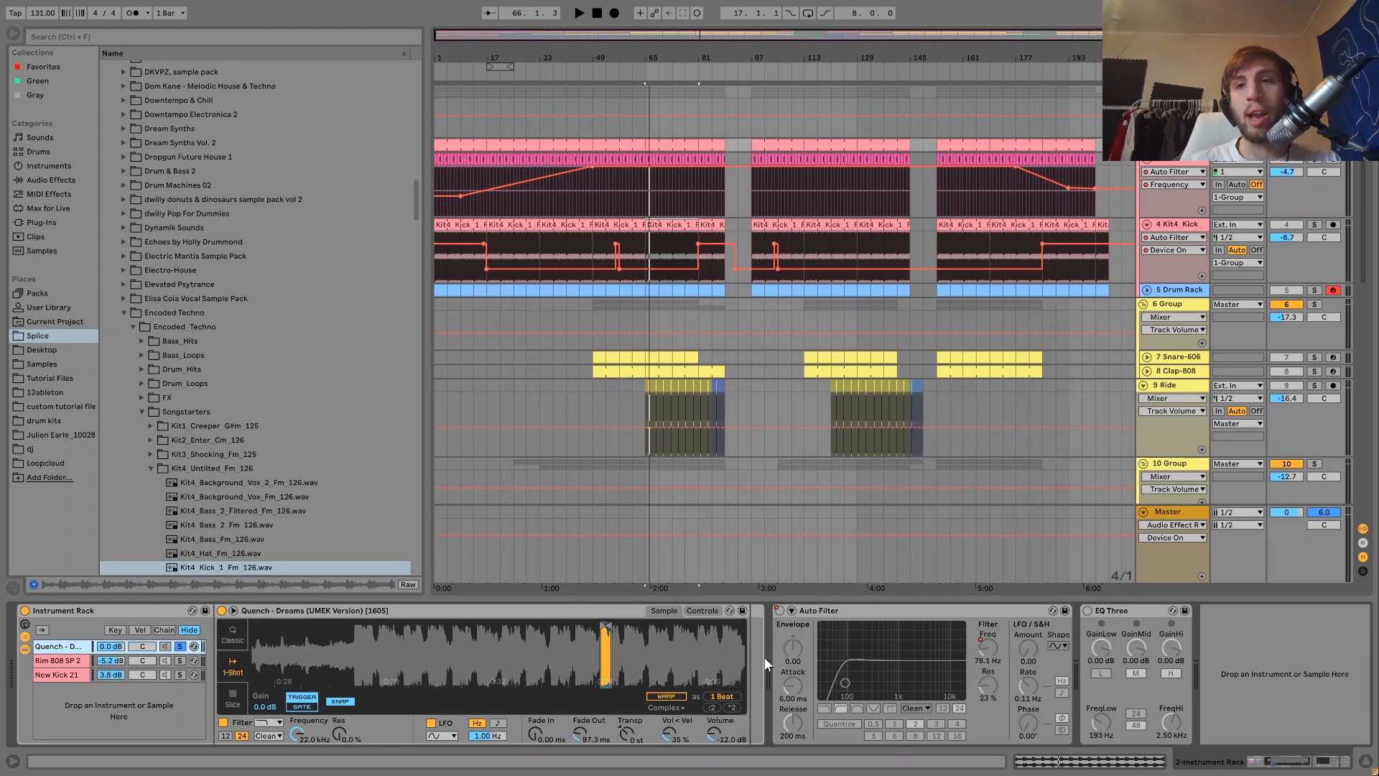
left_click_drag(607, 649, 611, 686)
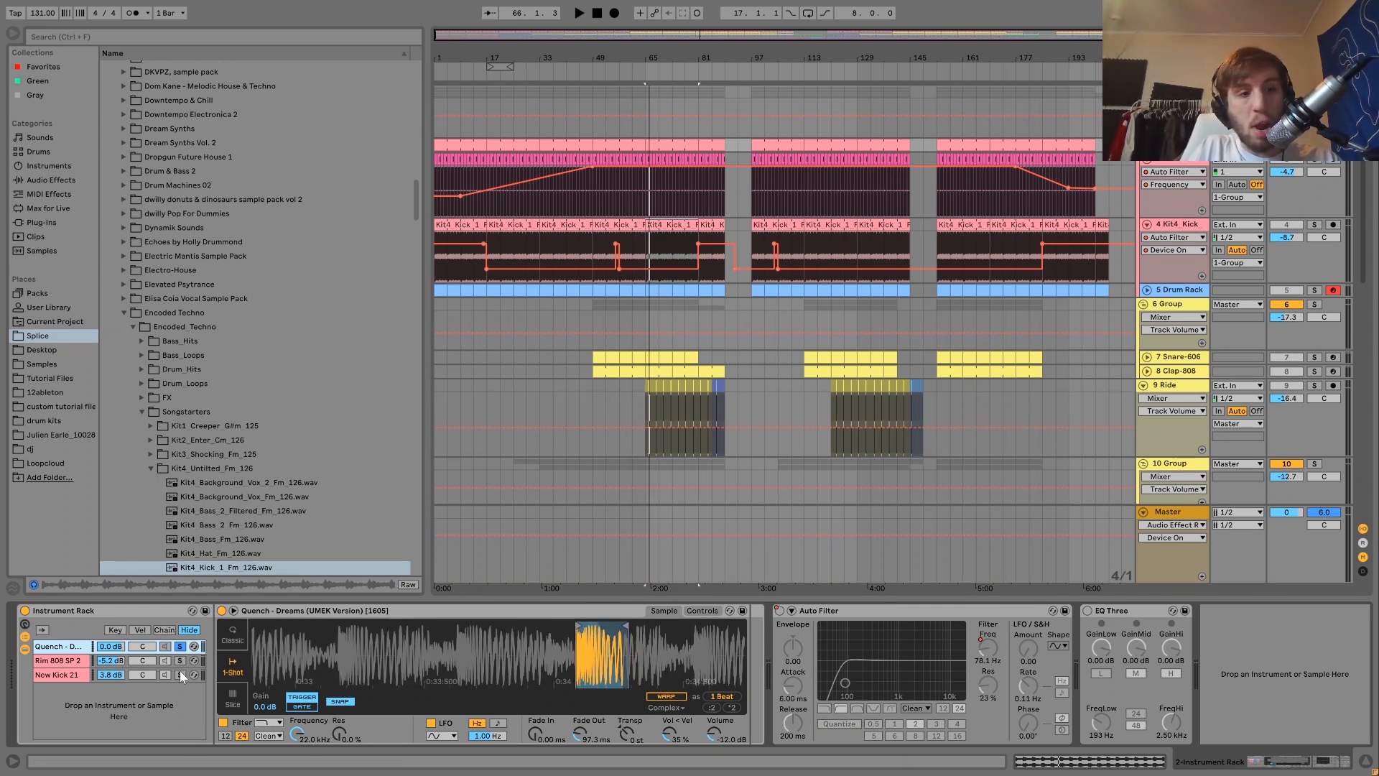
- Audition the New Kick 21 chain in solo, followed by the Quench - Dreams chain
key("space")
left_click(179, 674)
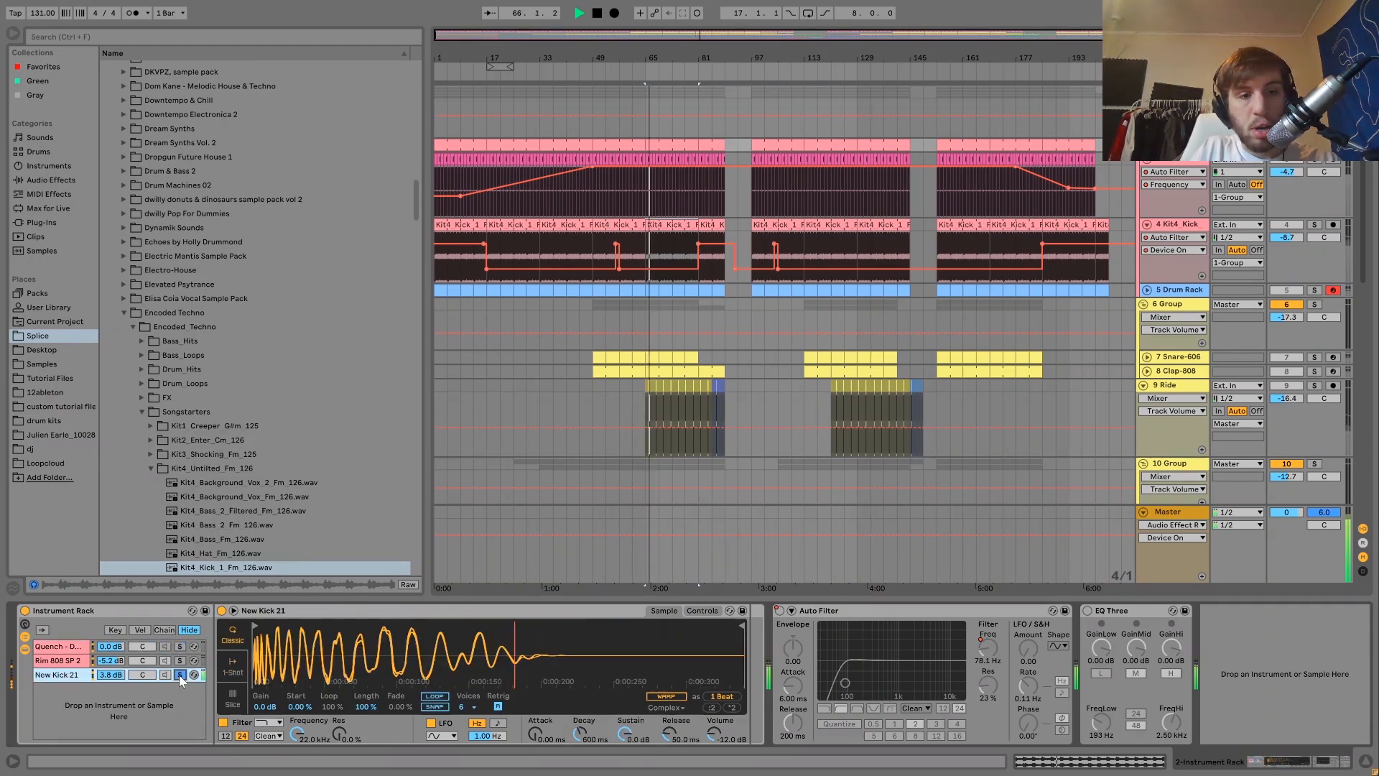
key("space")
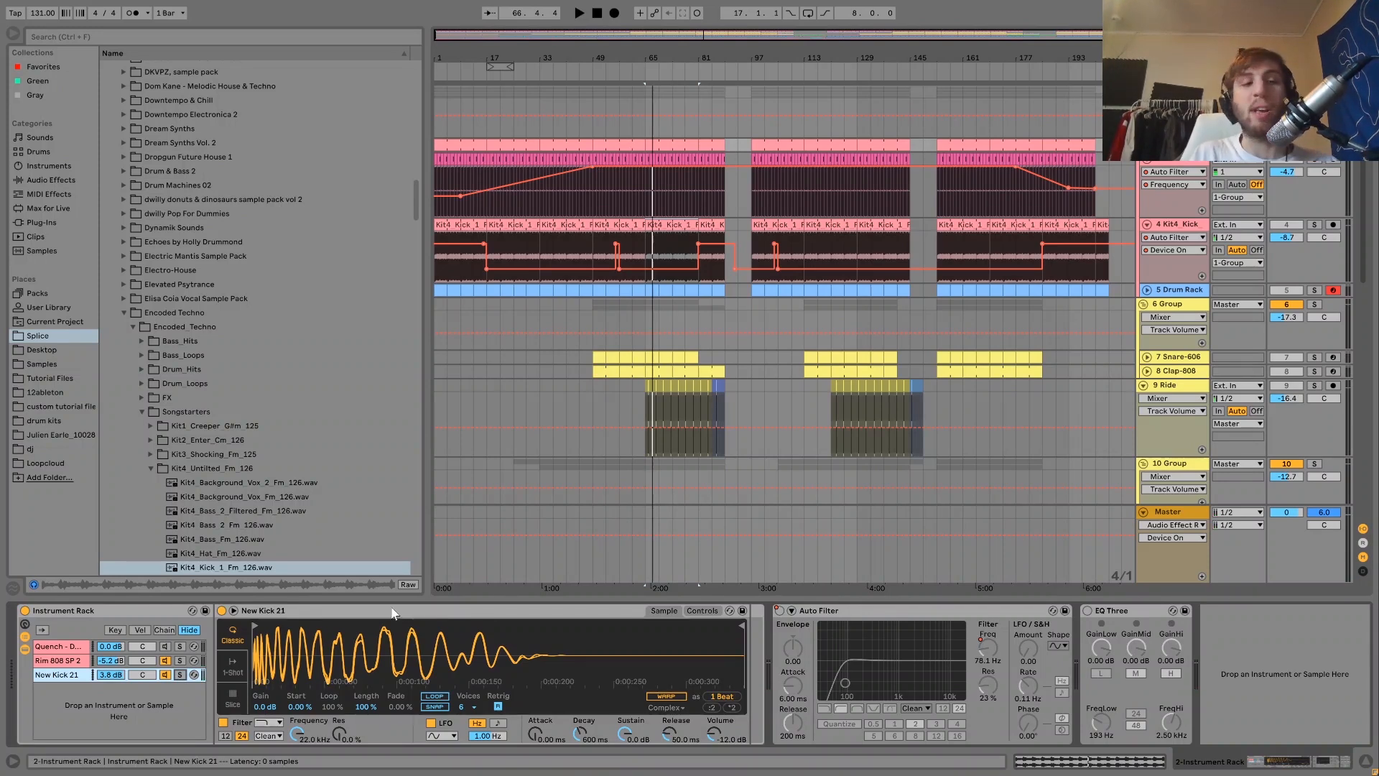
left_click(180, 646)
key("space")
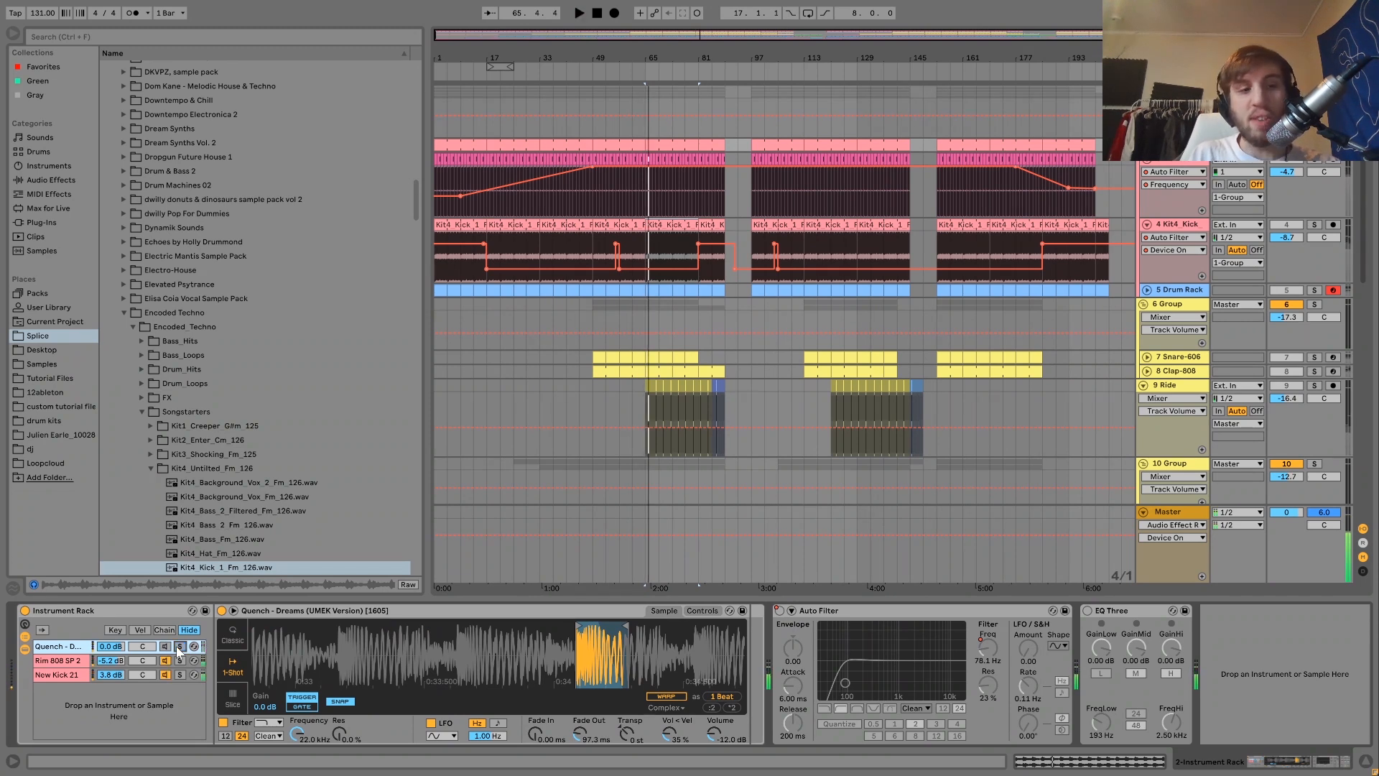
- Show the New Kick 21 chain's sample and play the kick rack from bar 65 with no chain soloed
left_click(71, 675)
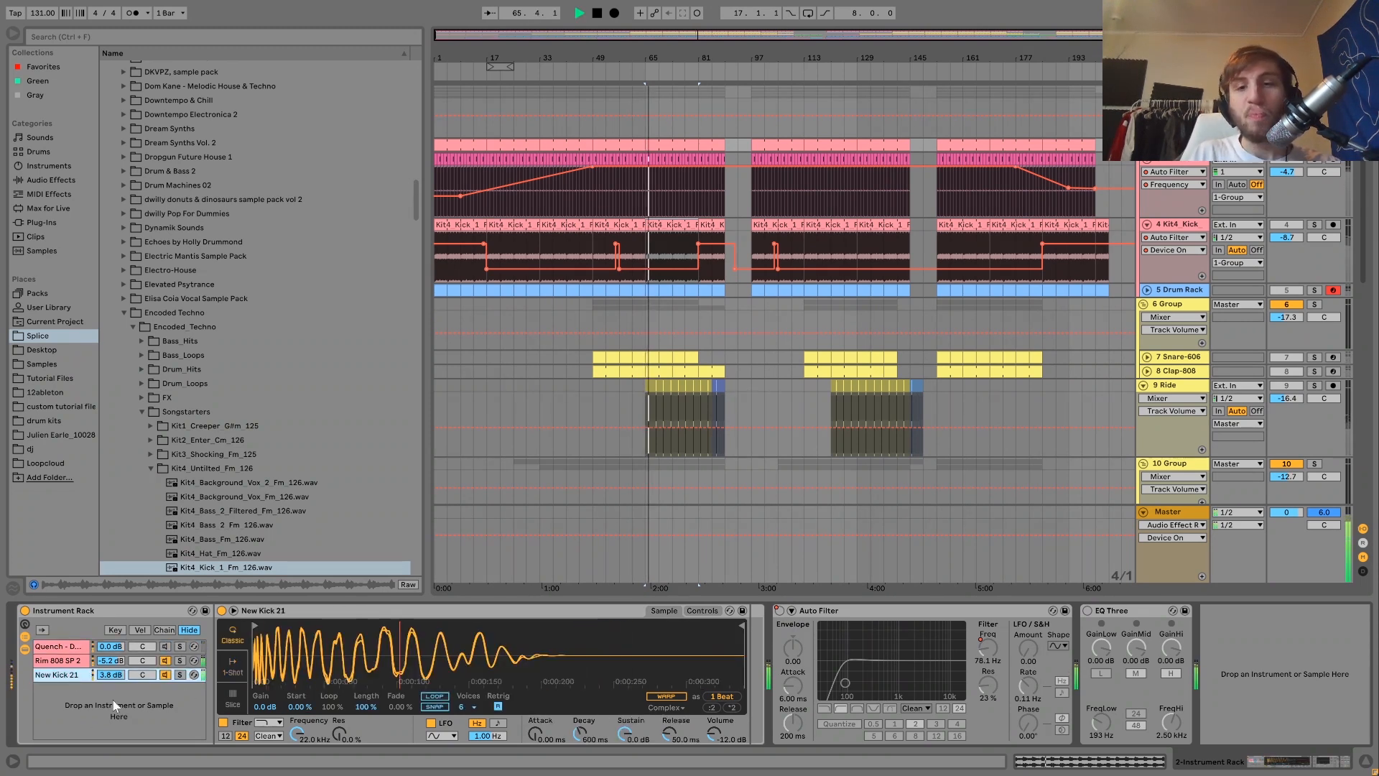
key("space")
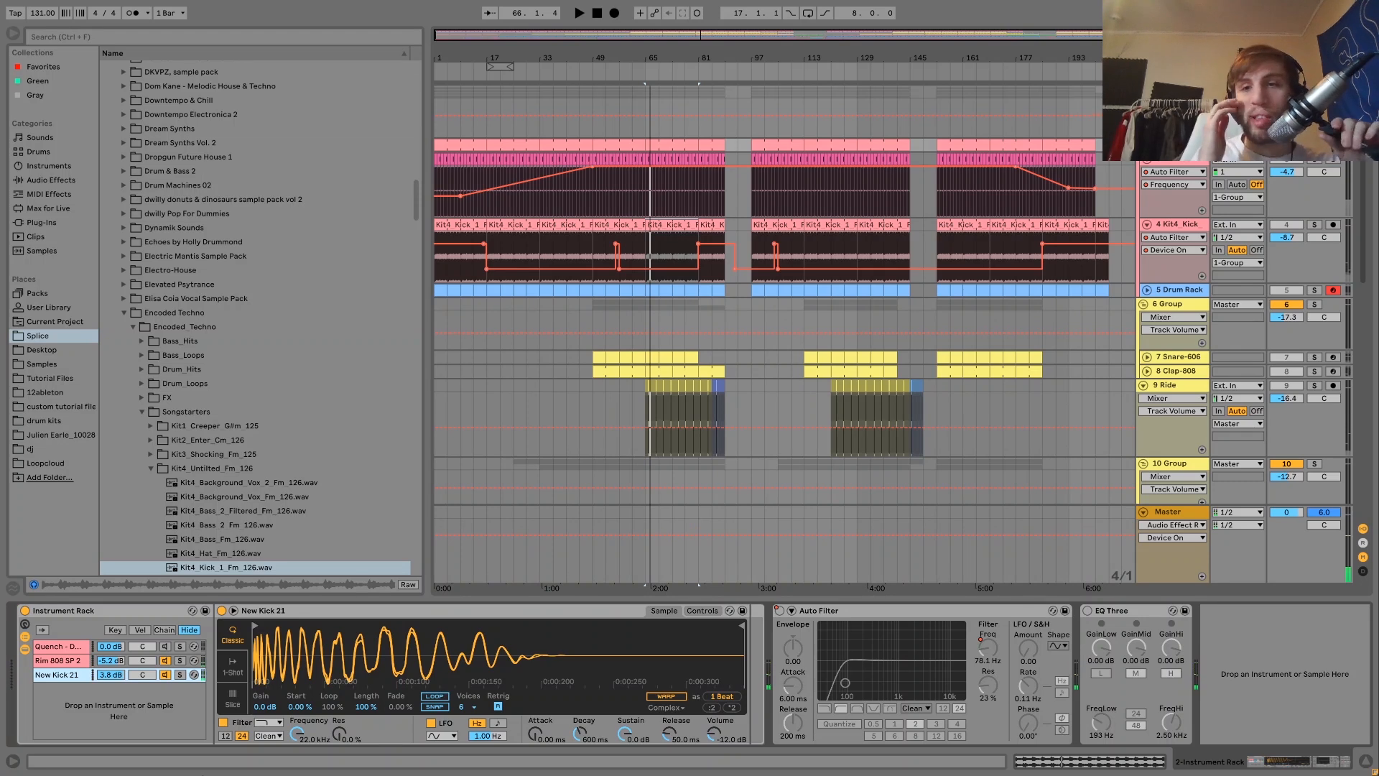
key("space")
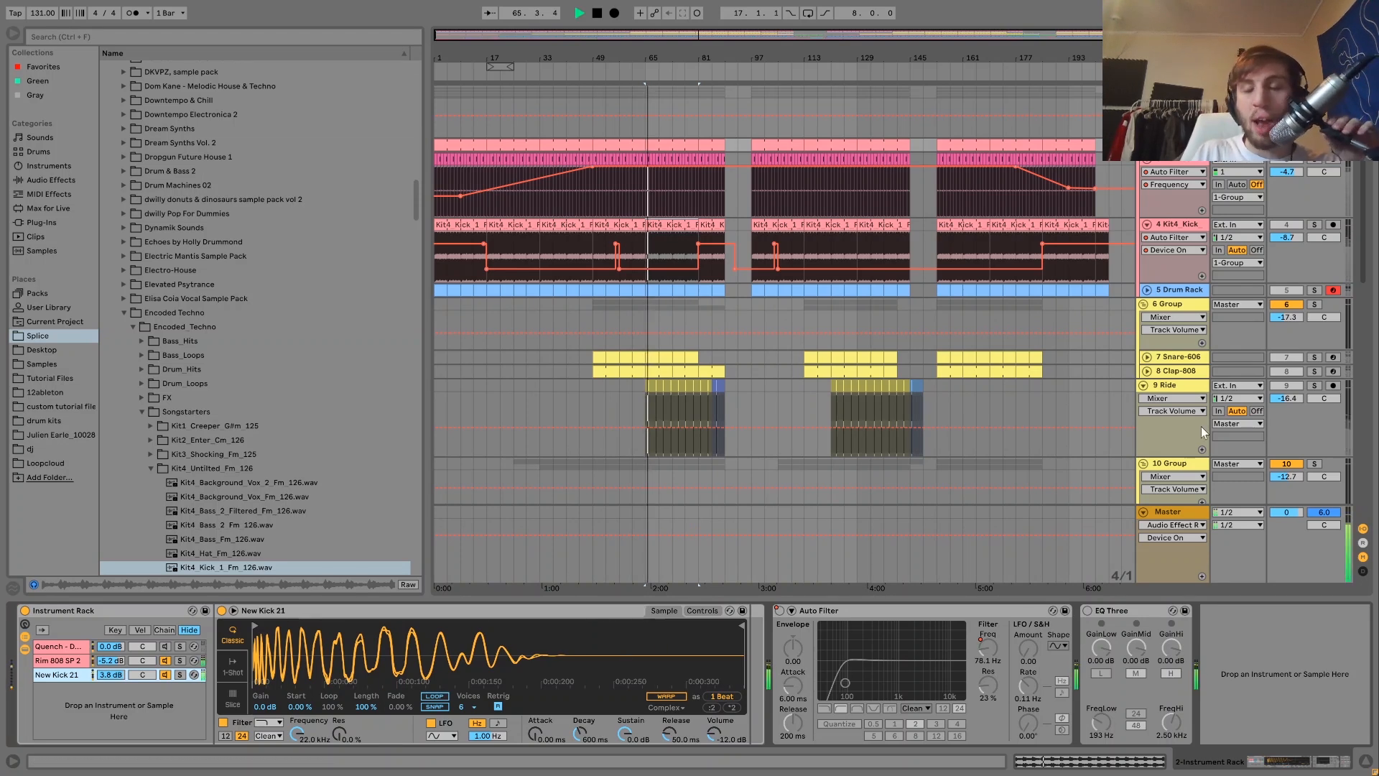
key("space")
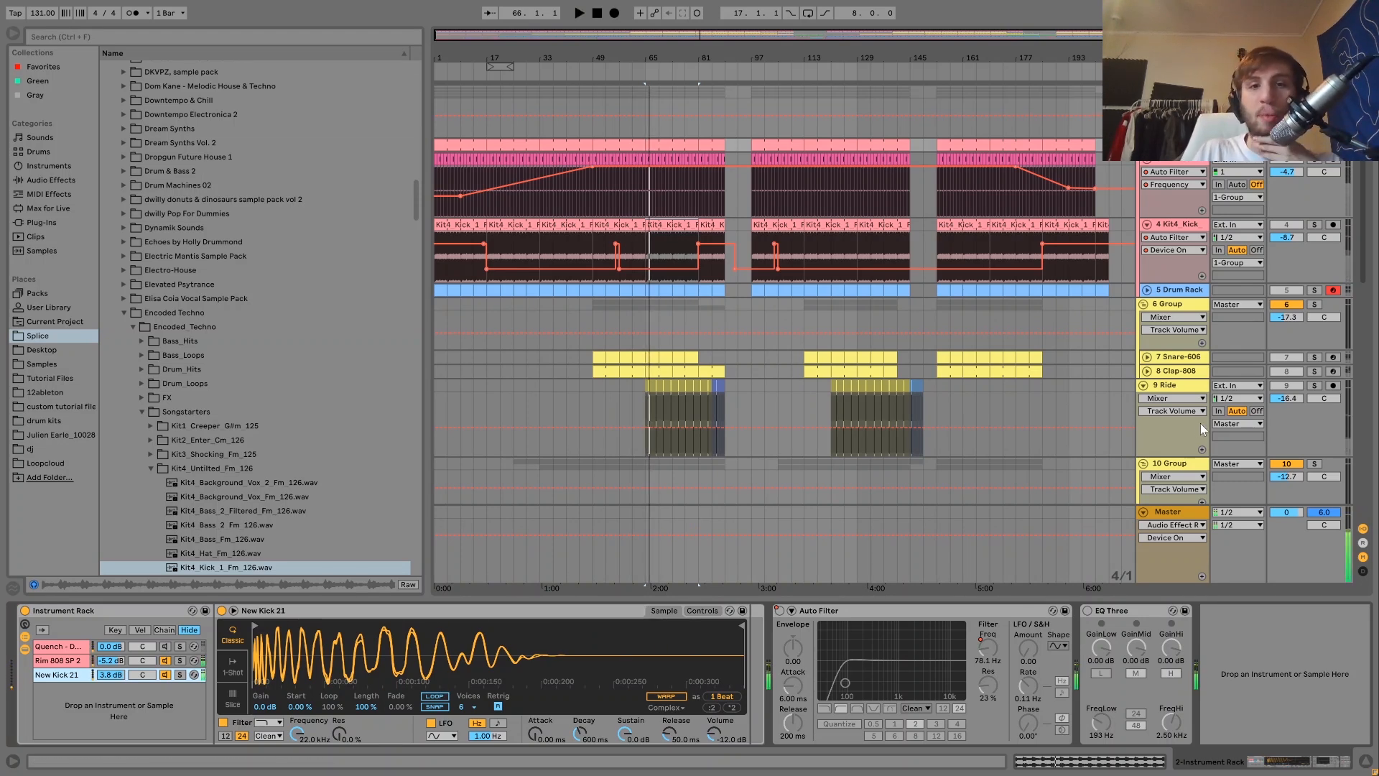
- Solo and unfold the 5 Drum Rack track, comparing its Bass Perc part alone and with the other tracks
left_click(1167, 291)
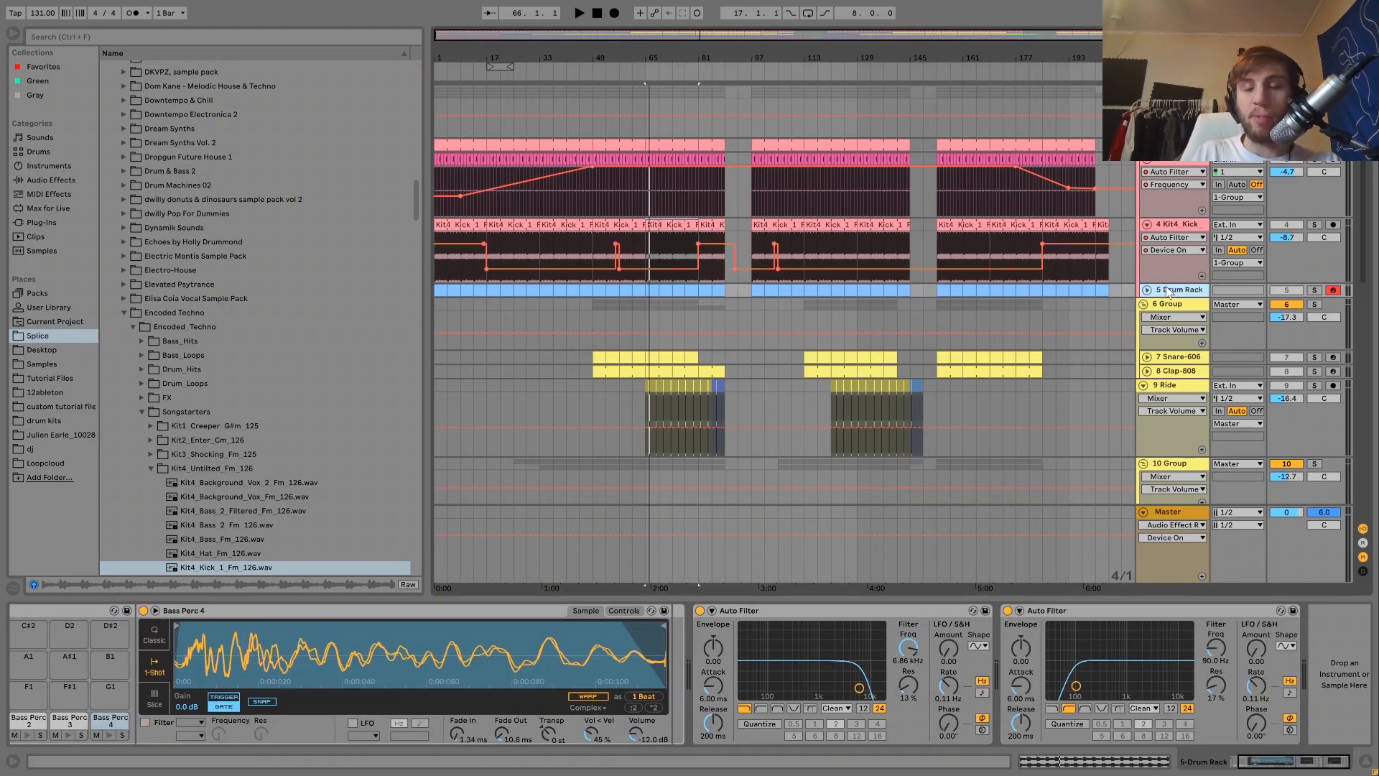
left_click(1314, 291)
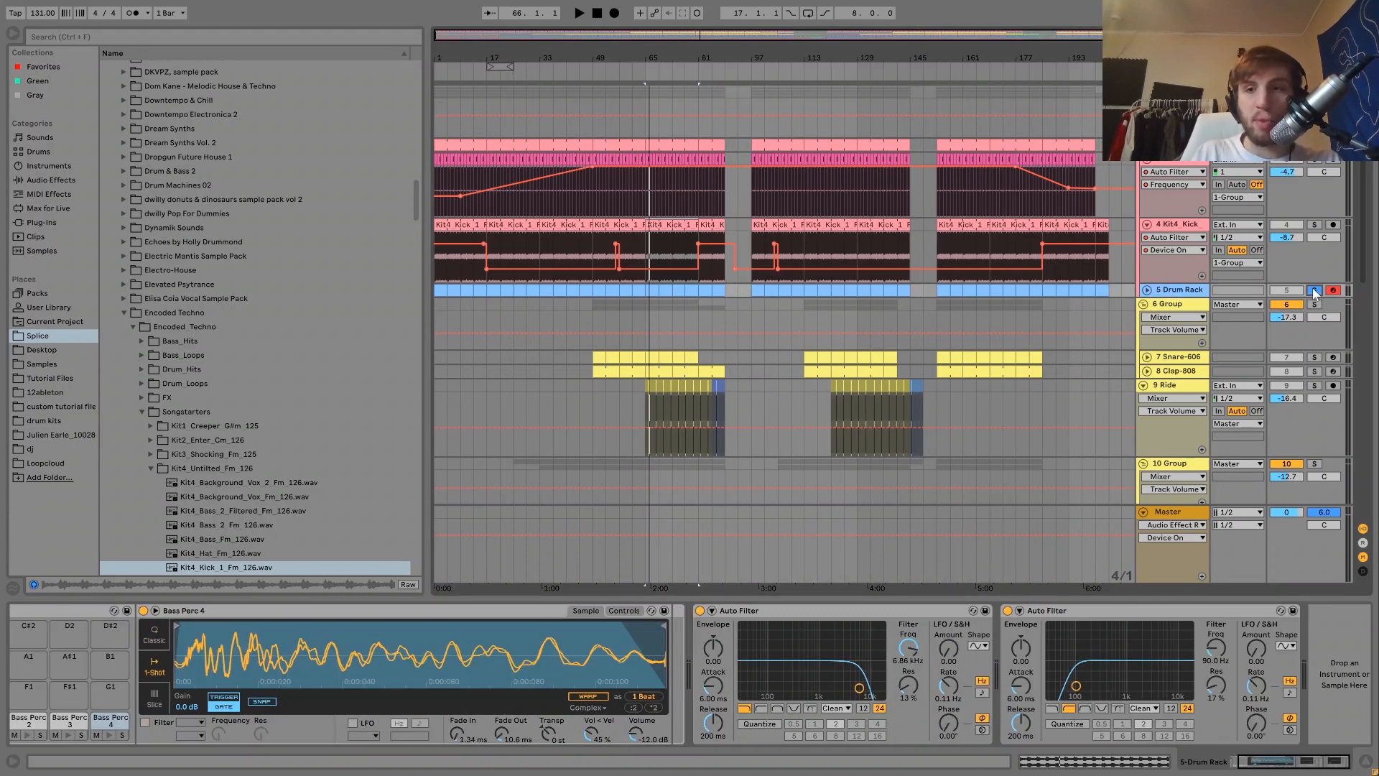
left_click(1148, 290)
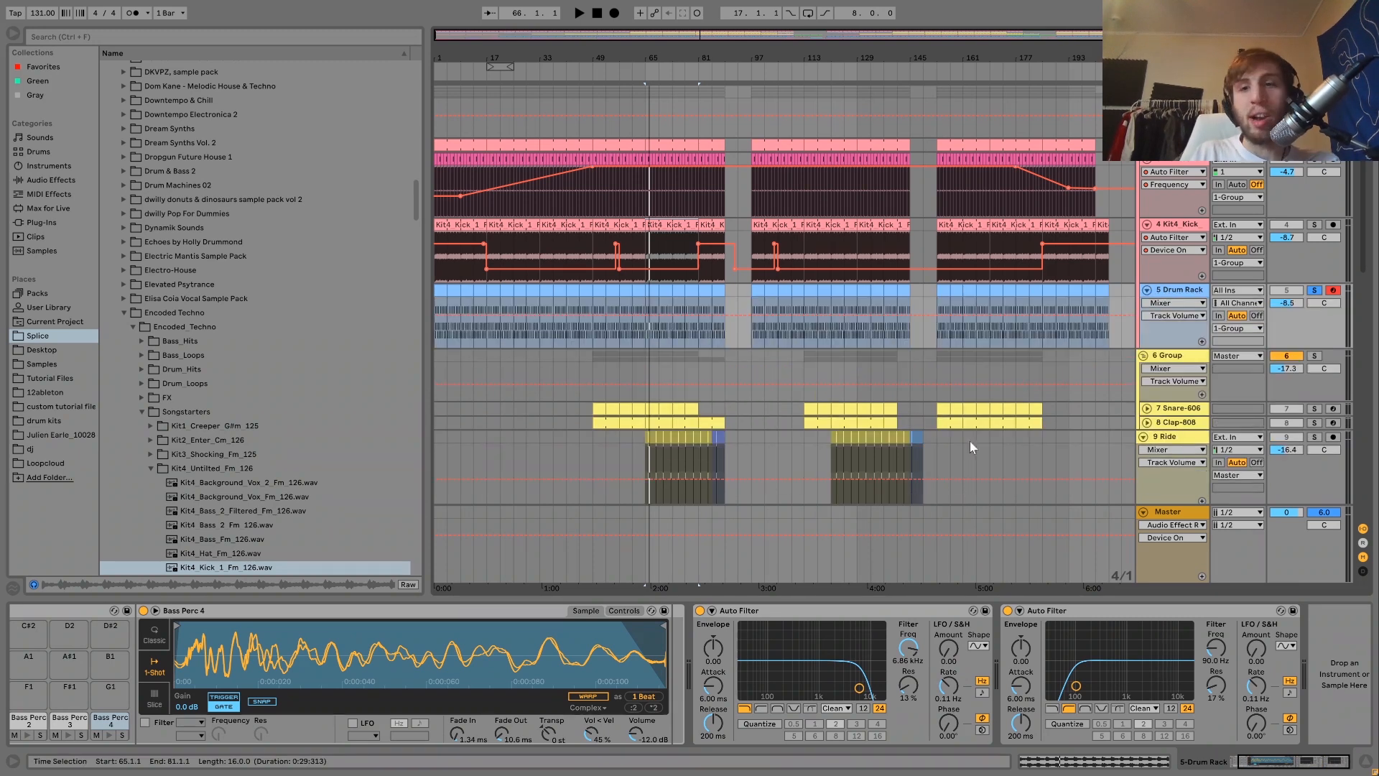
left_click(351, 704)
key("space")
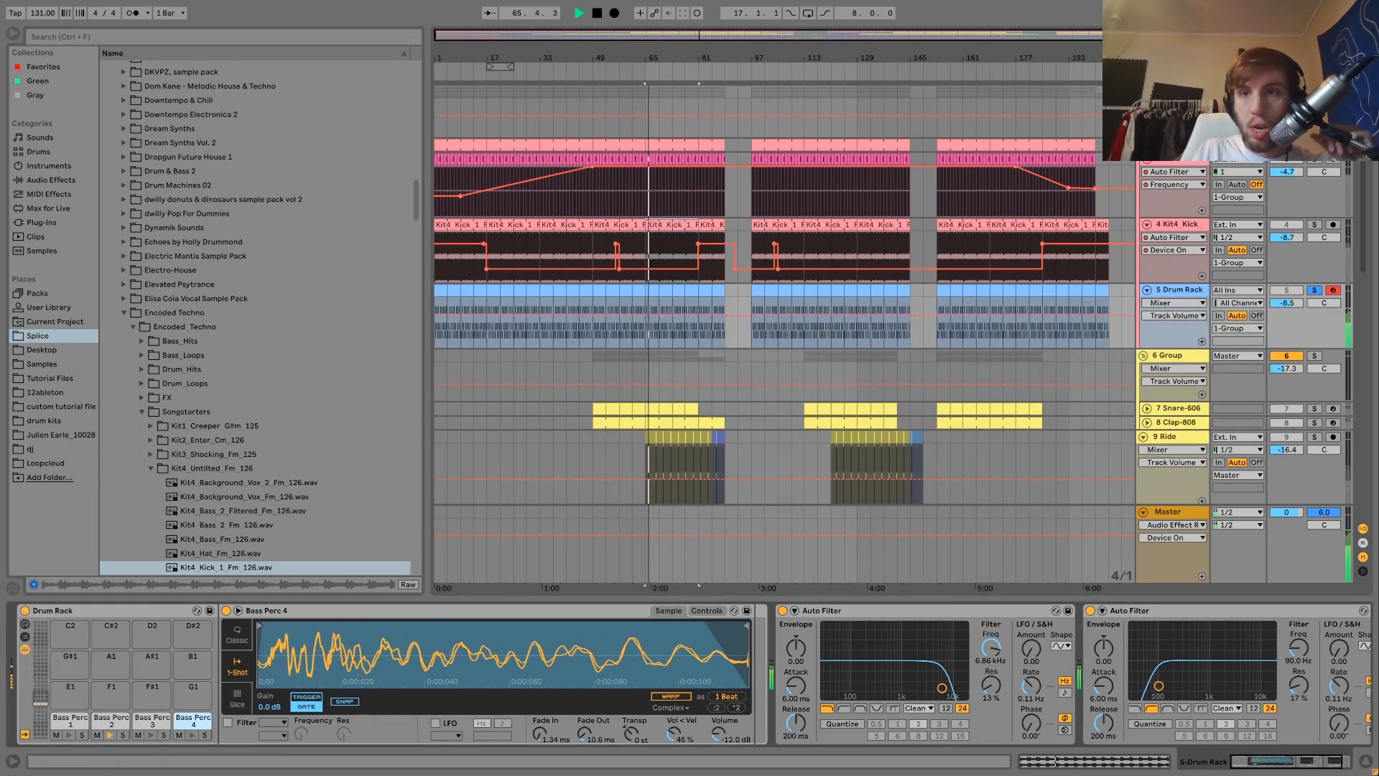
left_click(1315, 291)
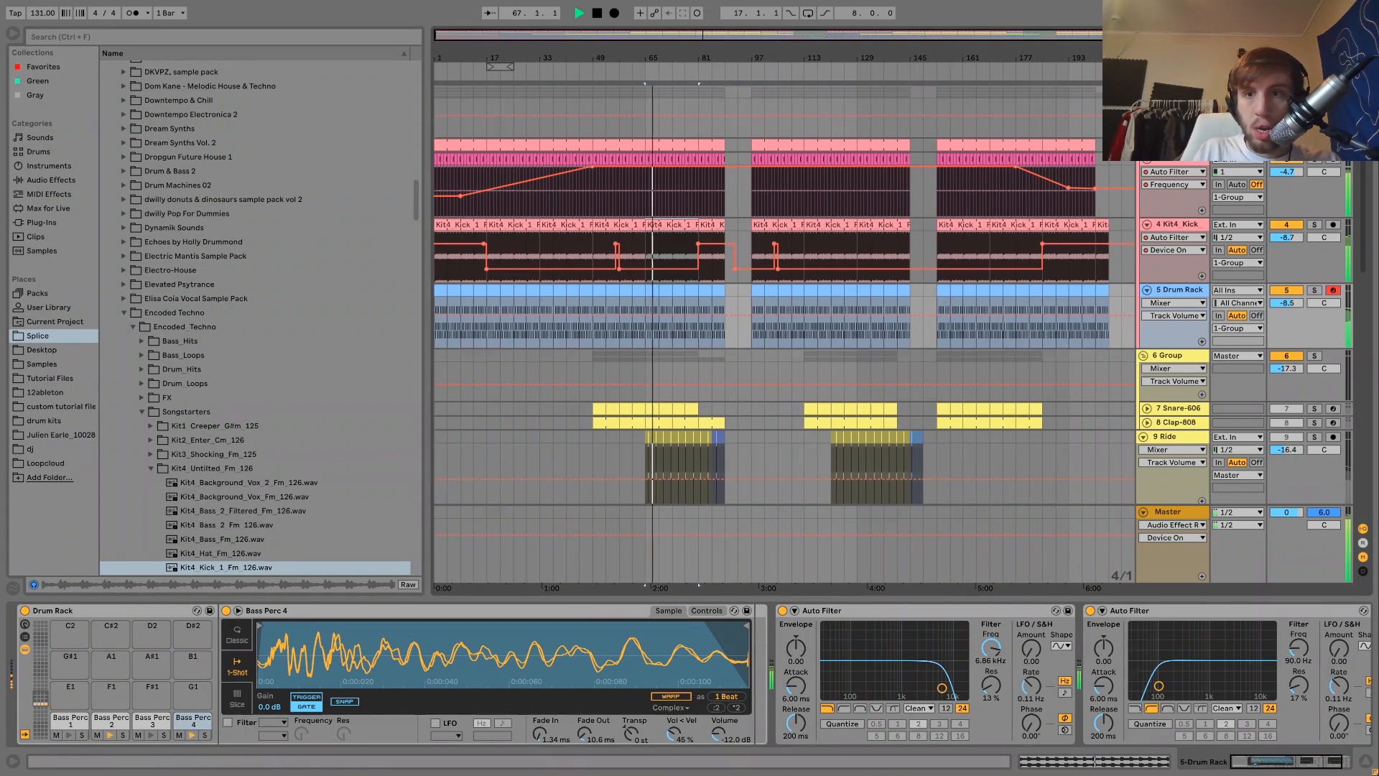
left_click(1315, 291)
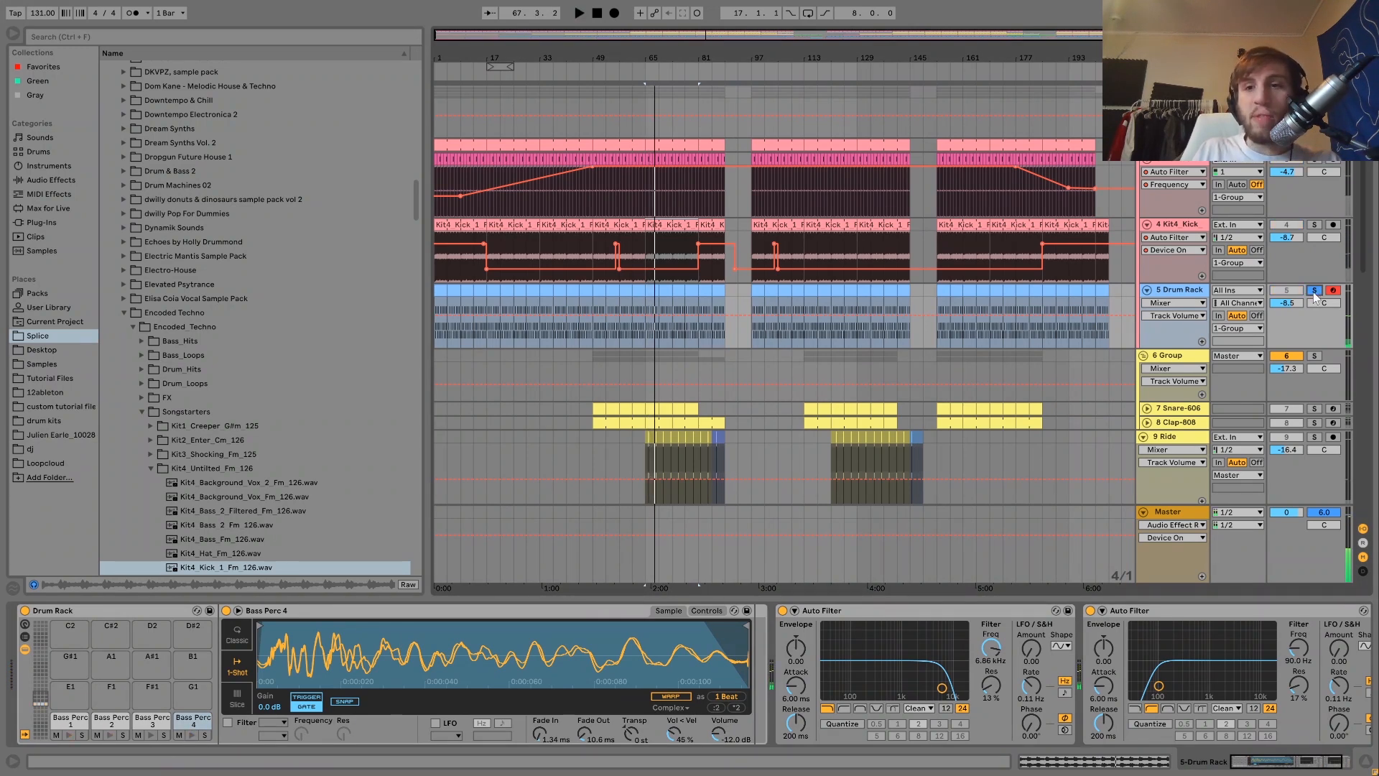
- Play the soloed 5 Drum Rack track from bar 65 and look over its Bass Perc pads and two Auto Filters
key("space")
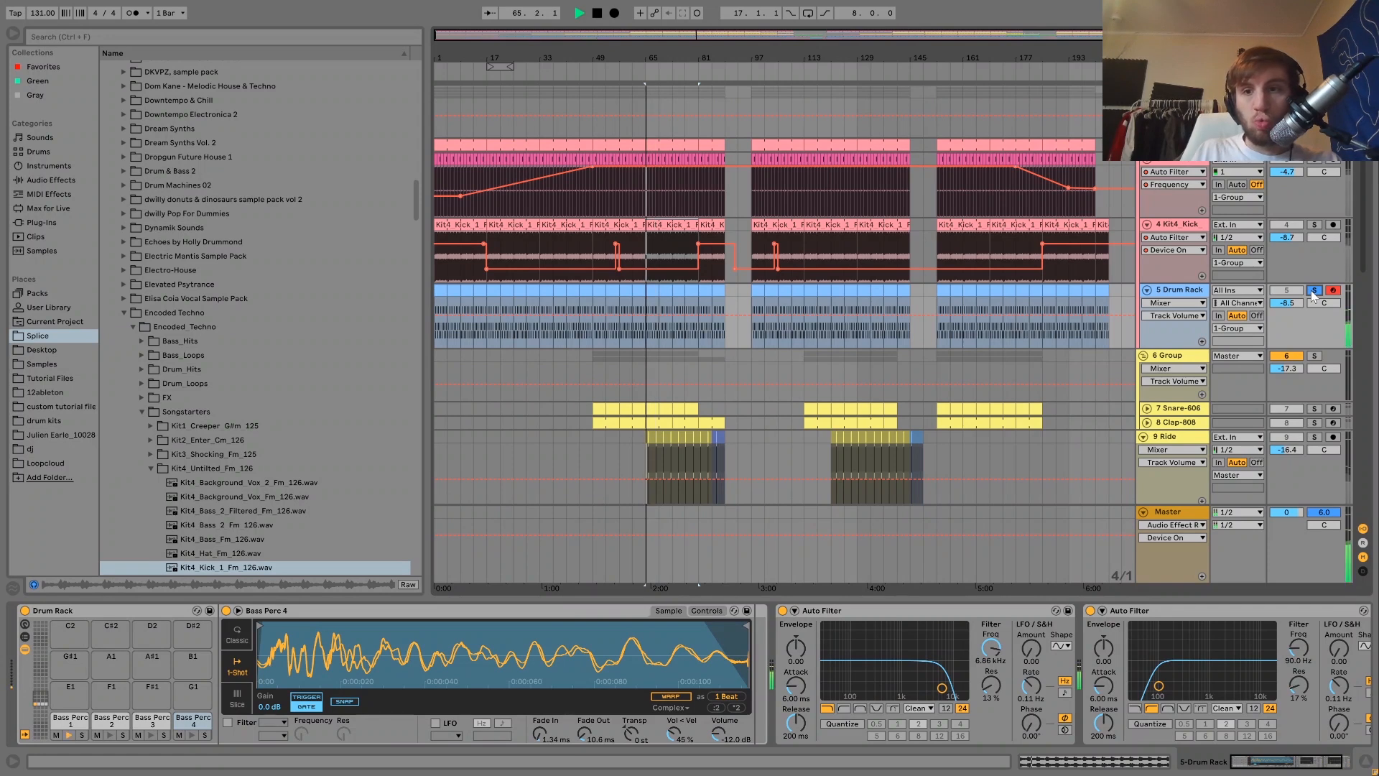
key("space")
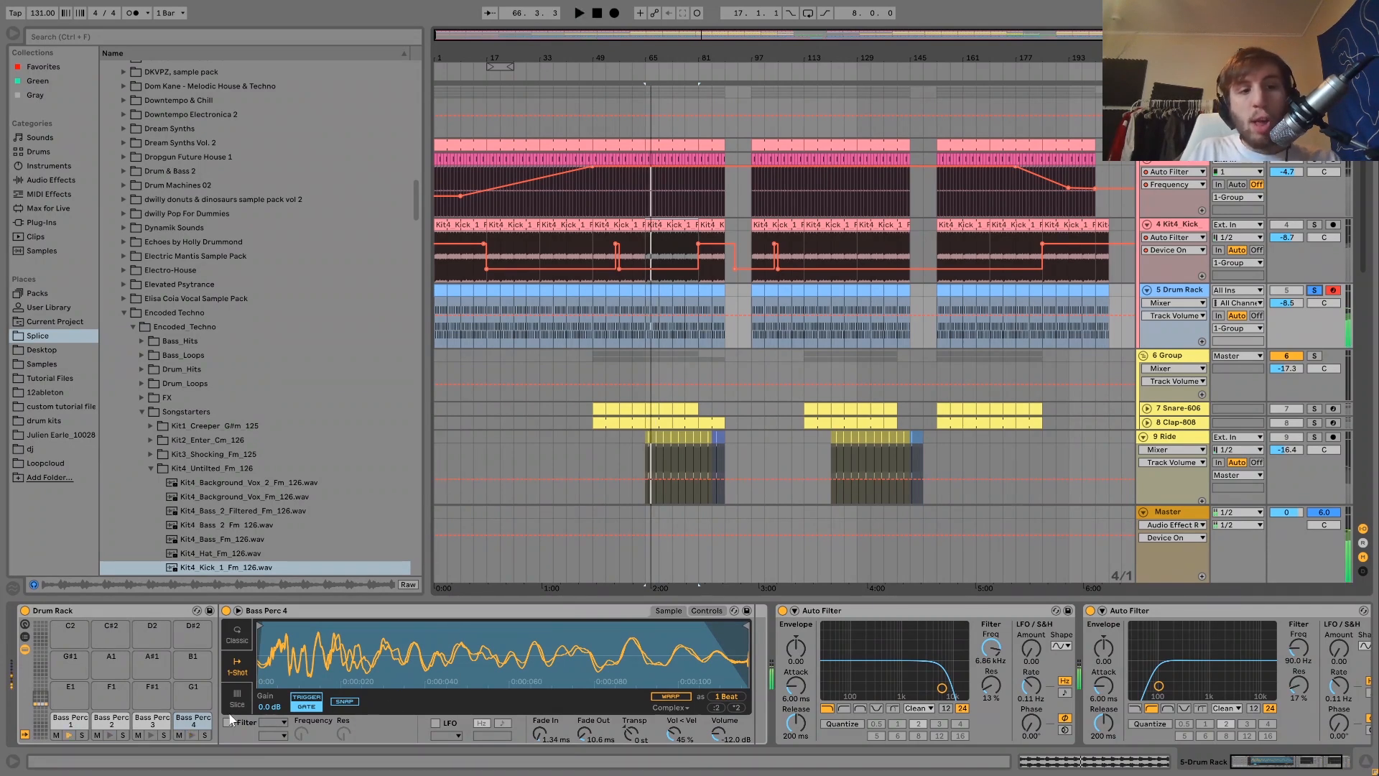
left_click(192, 734)
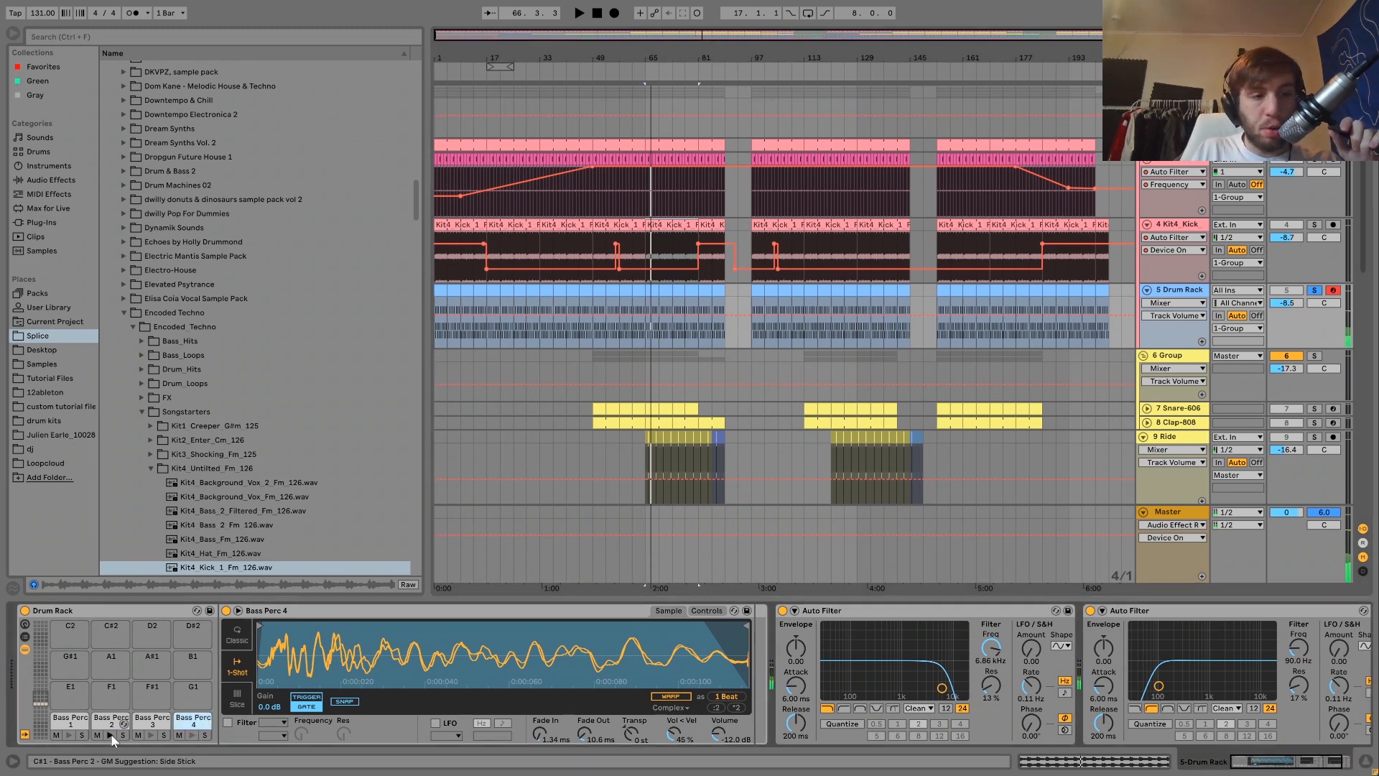
left_click(71, 735)
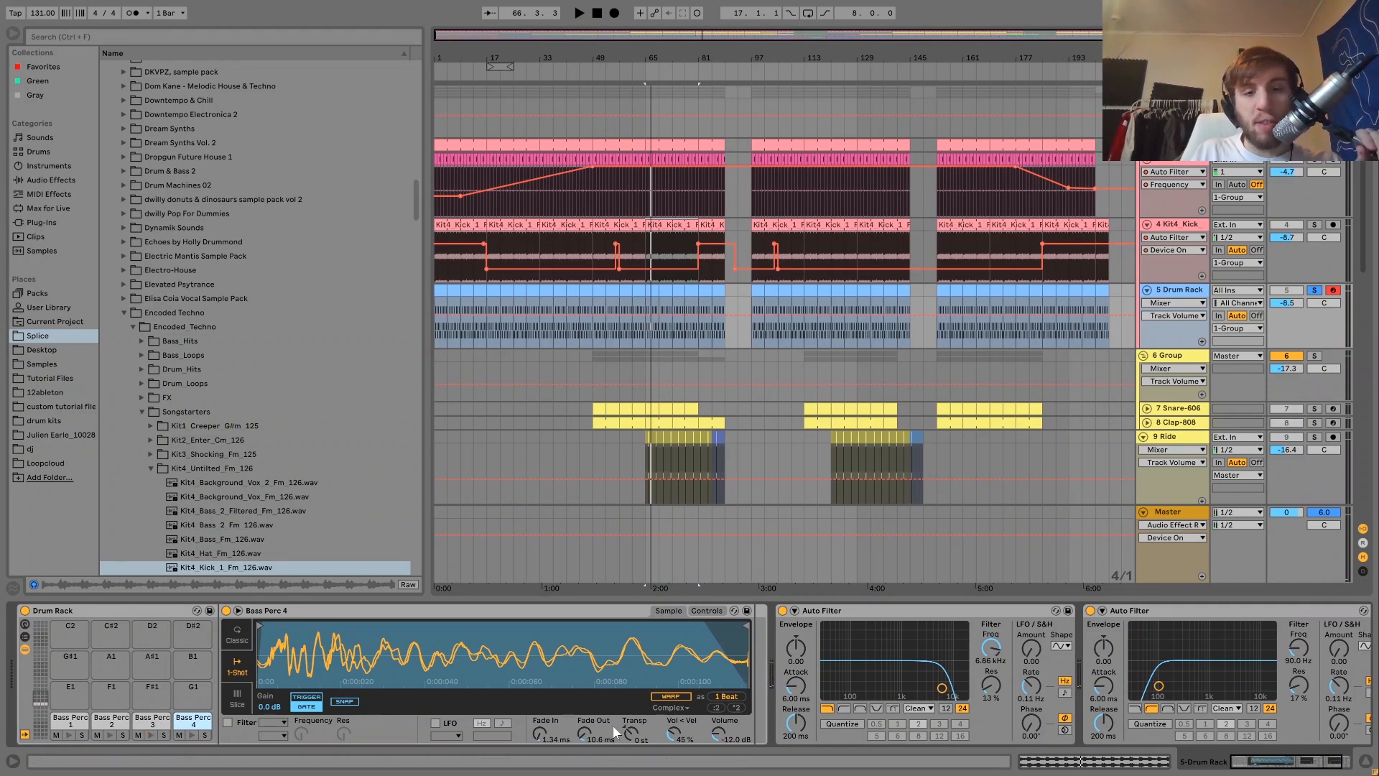
scroll(870, 606, "down", 3)
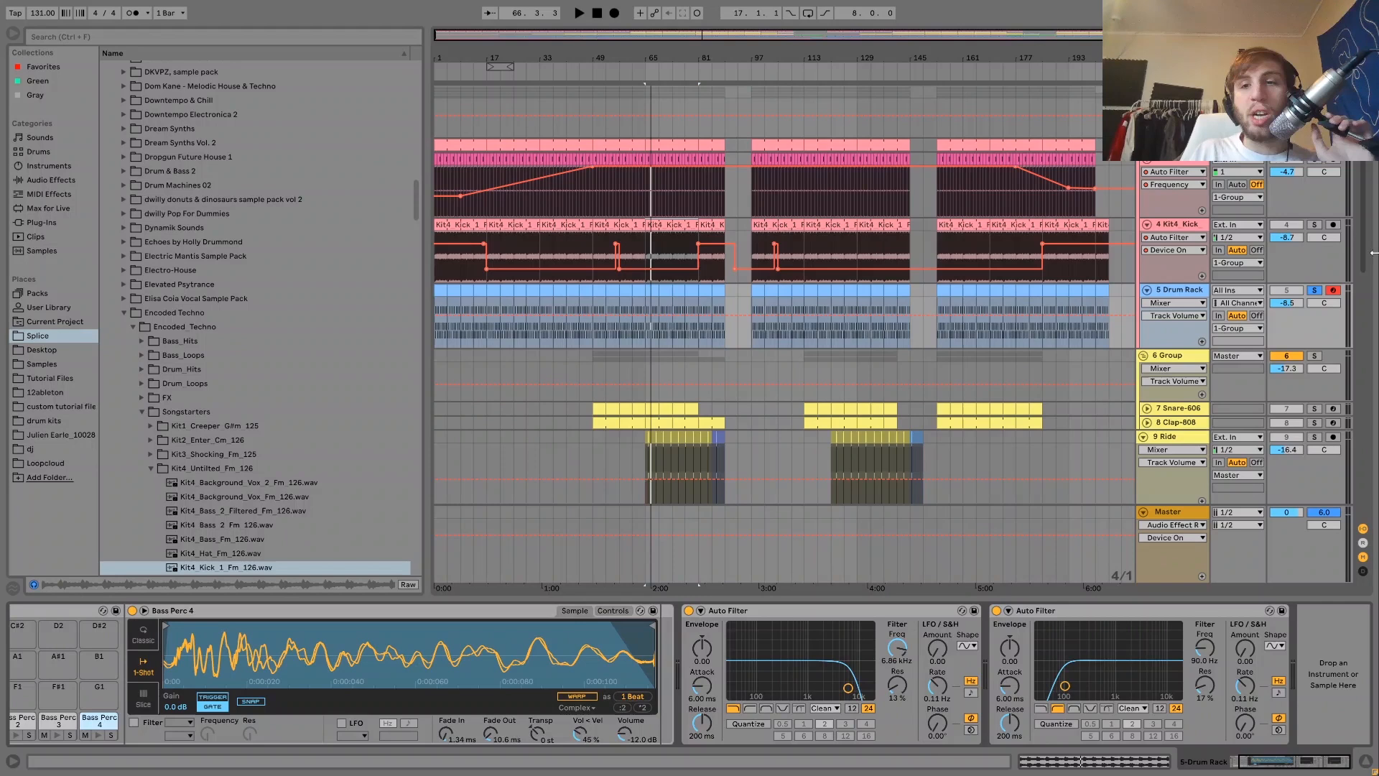
key("space")
key("space")
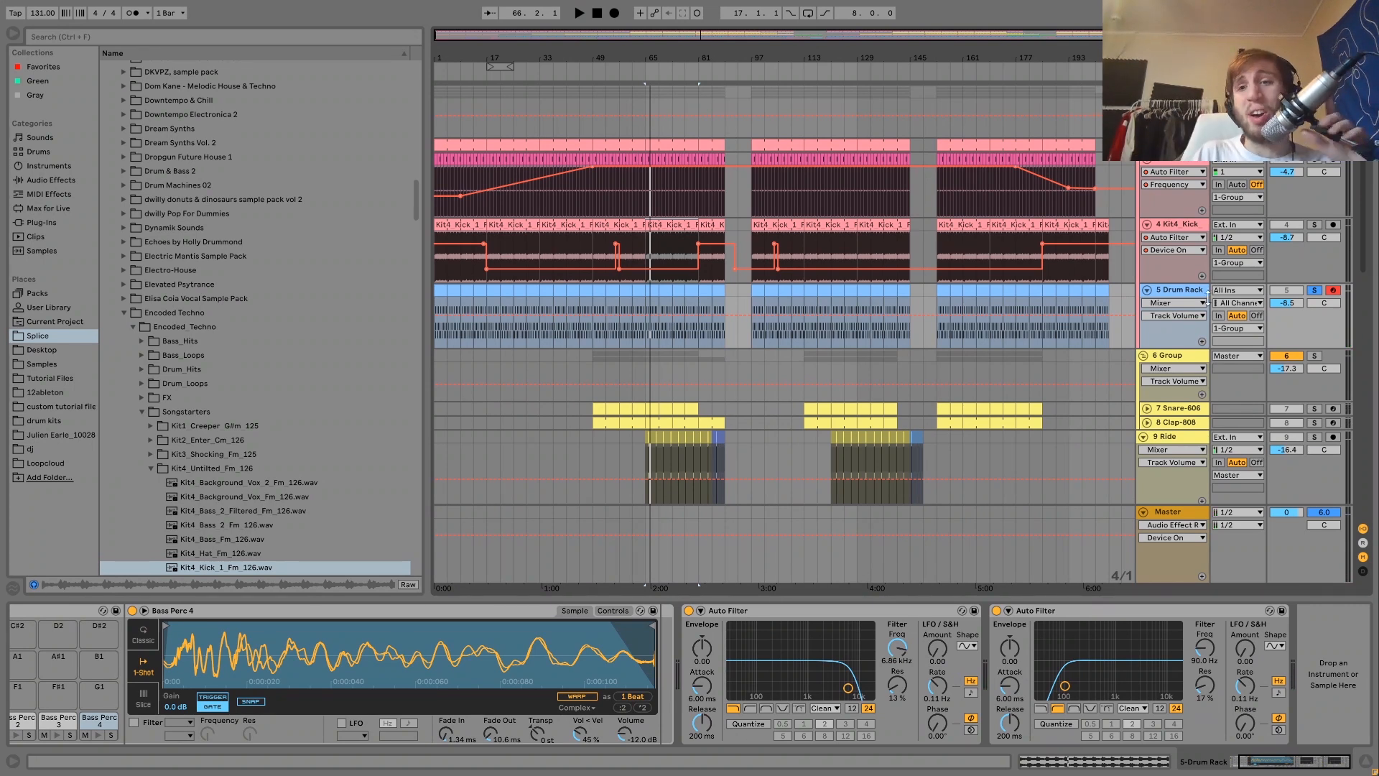
- Show the Bass Perc 1 pad's sample and audition it within the soloed rack
left_click(447, 700)
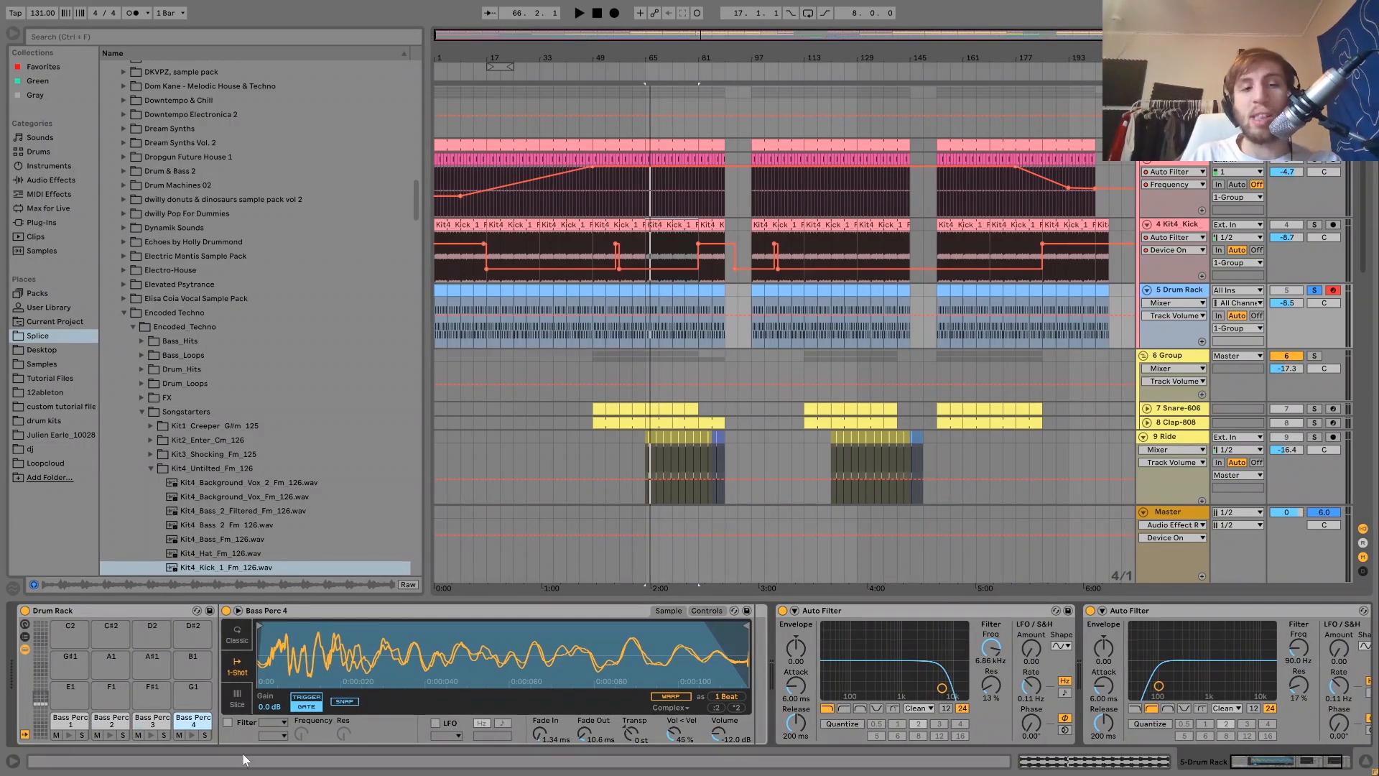
left_click(77, 720)
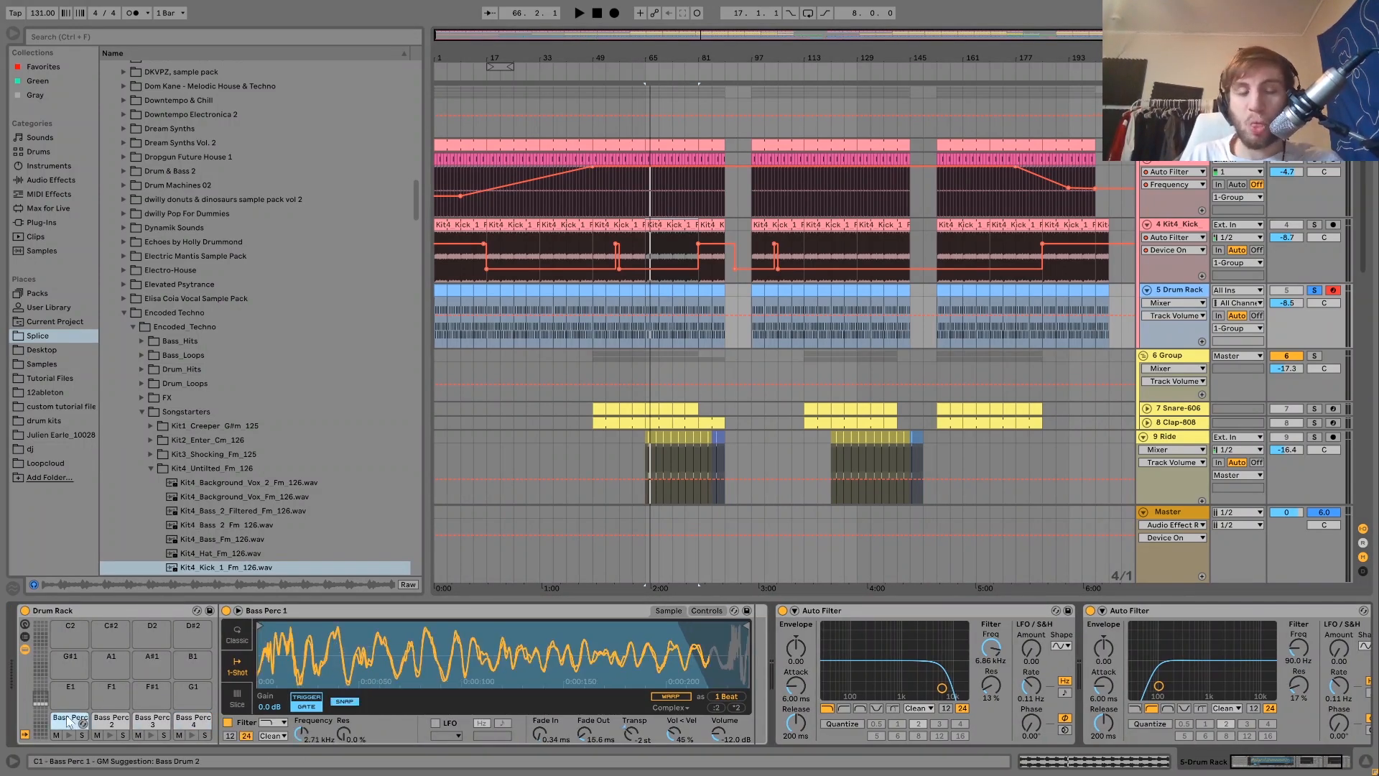
key("space")
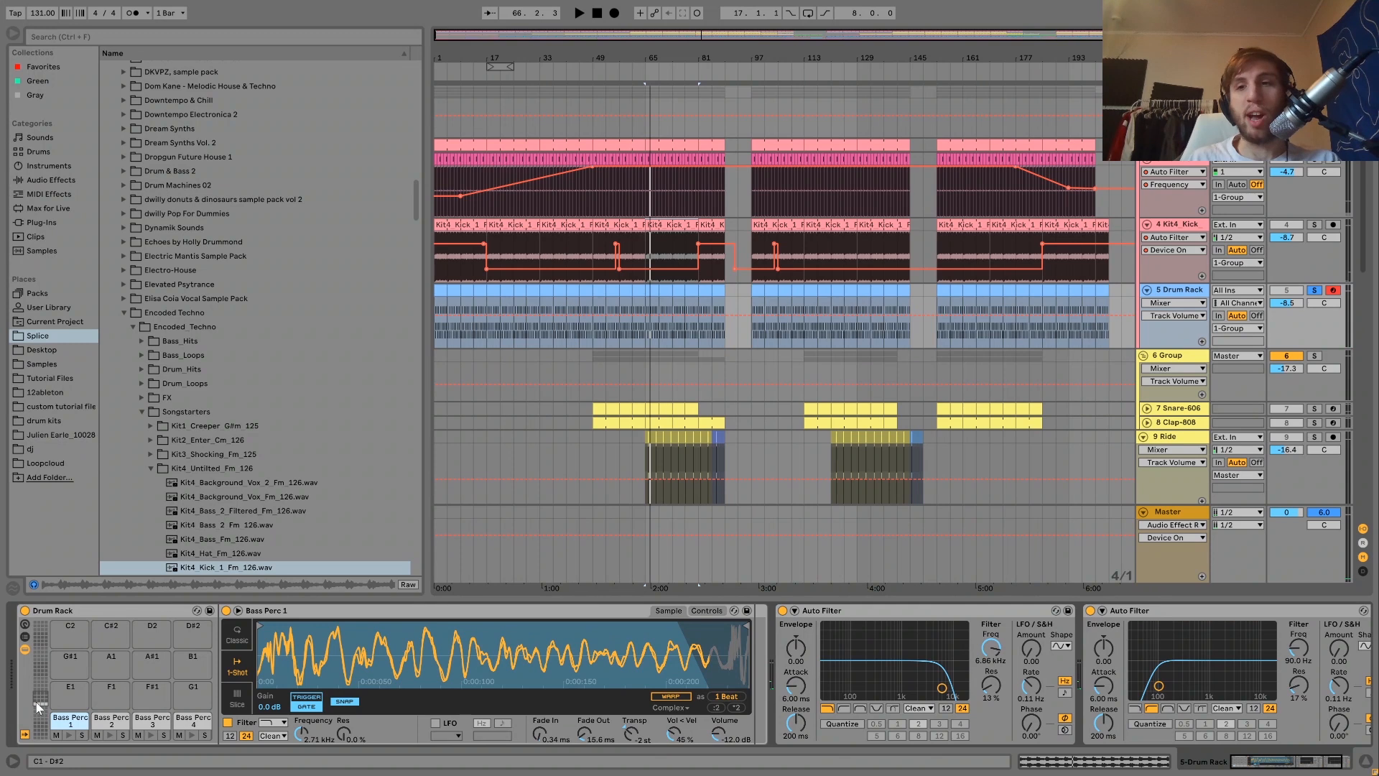
- Audition the drum rack together with the 4 Kit4 Kick track in solo, and clear both solos
key("space")
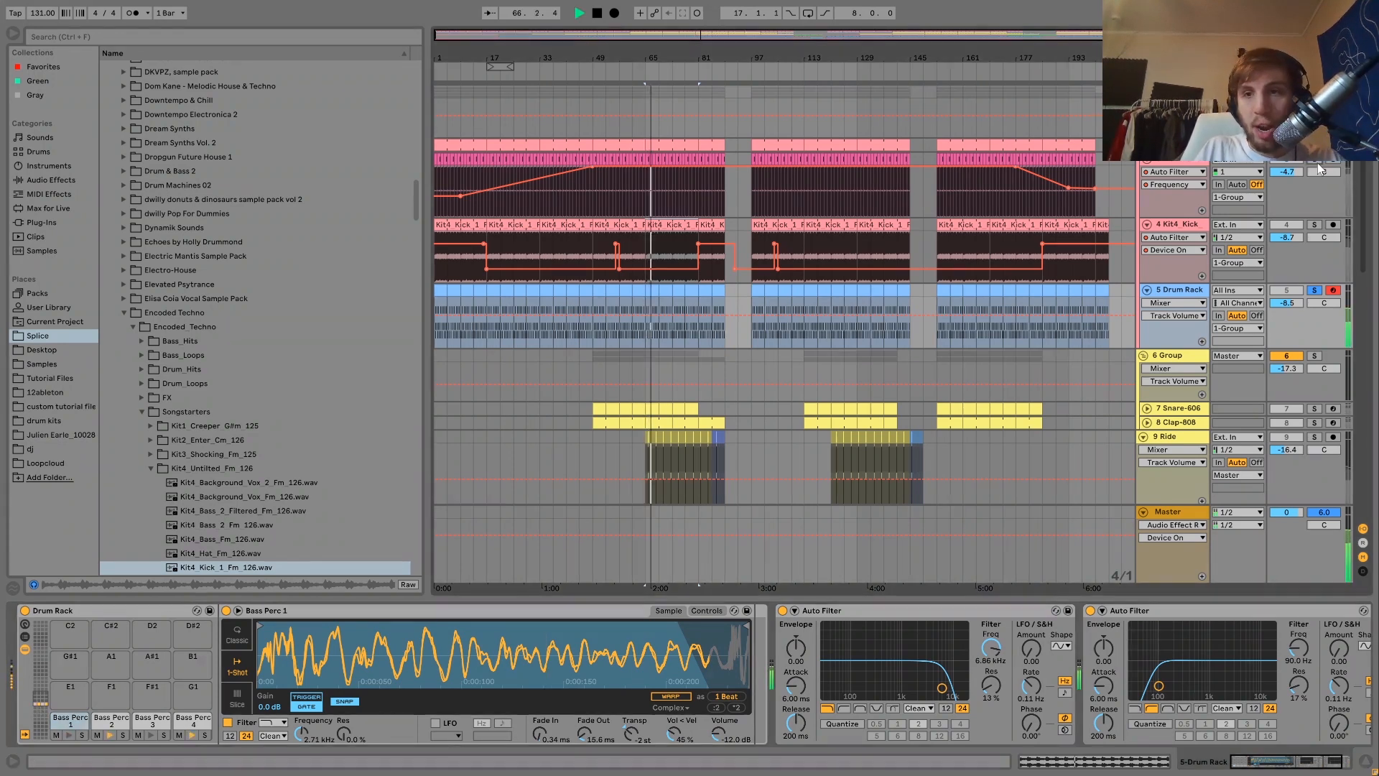
left_click(1315, 225)
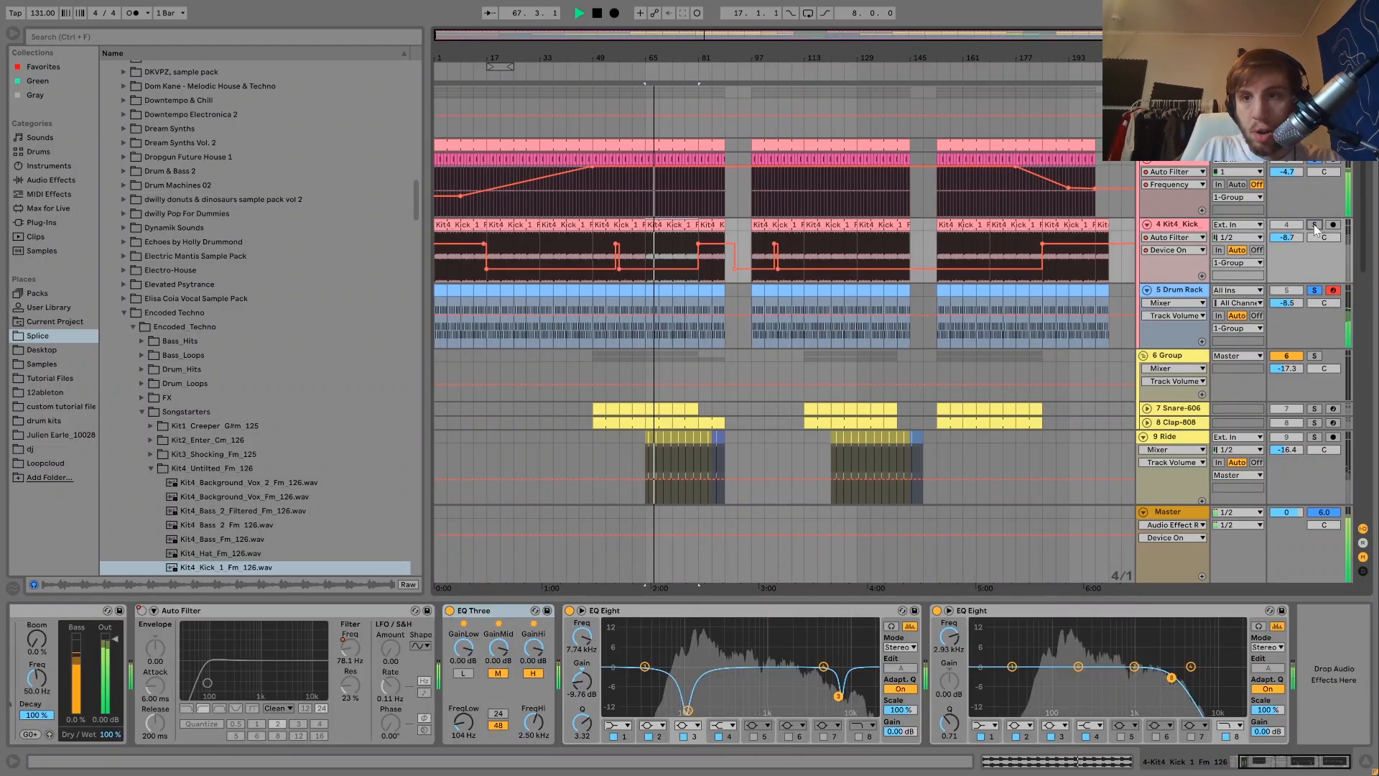
left_click(1314, 225)
left_click(1314, 290)
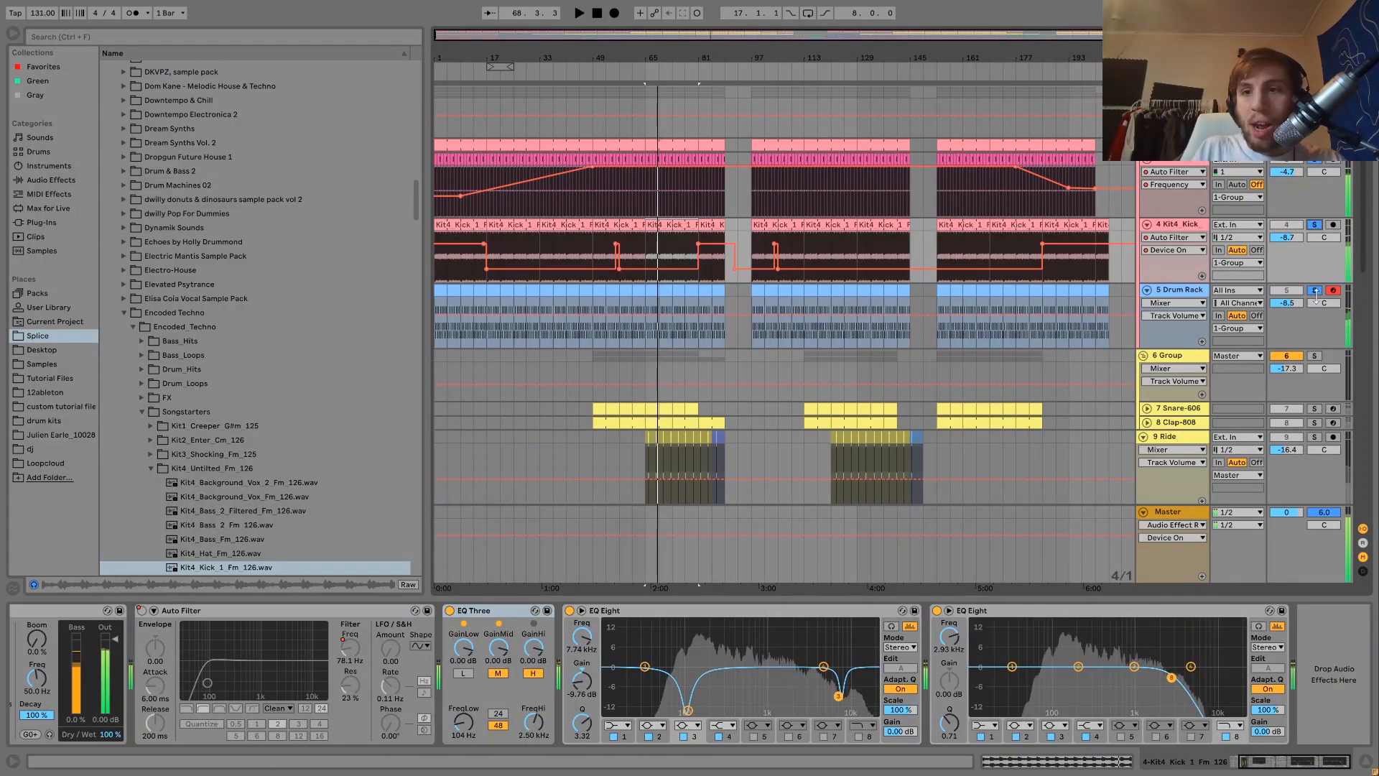
key("space")
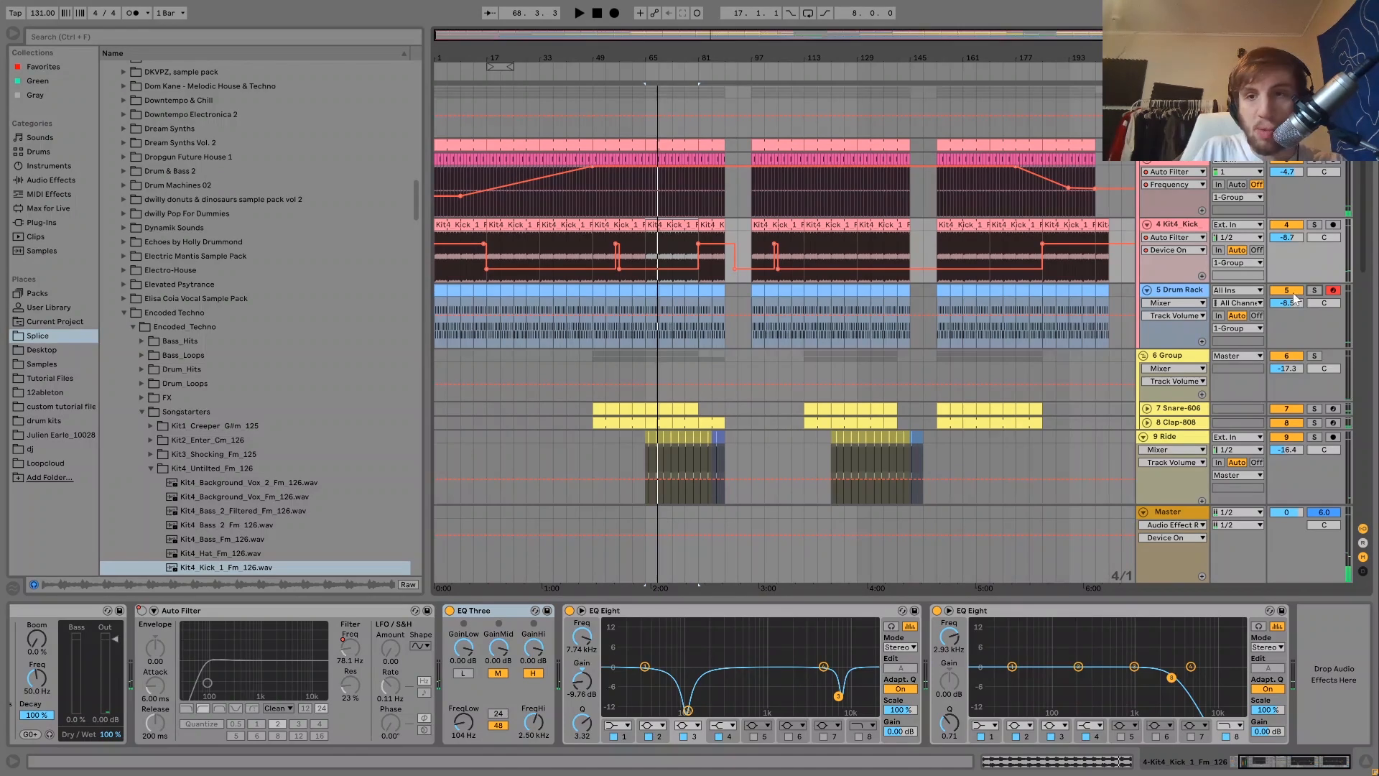
- Compare the full groove with the 5 Drum Rack track muted and unmuted during playback
left_click(1286, 290)
key("space")
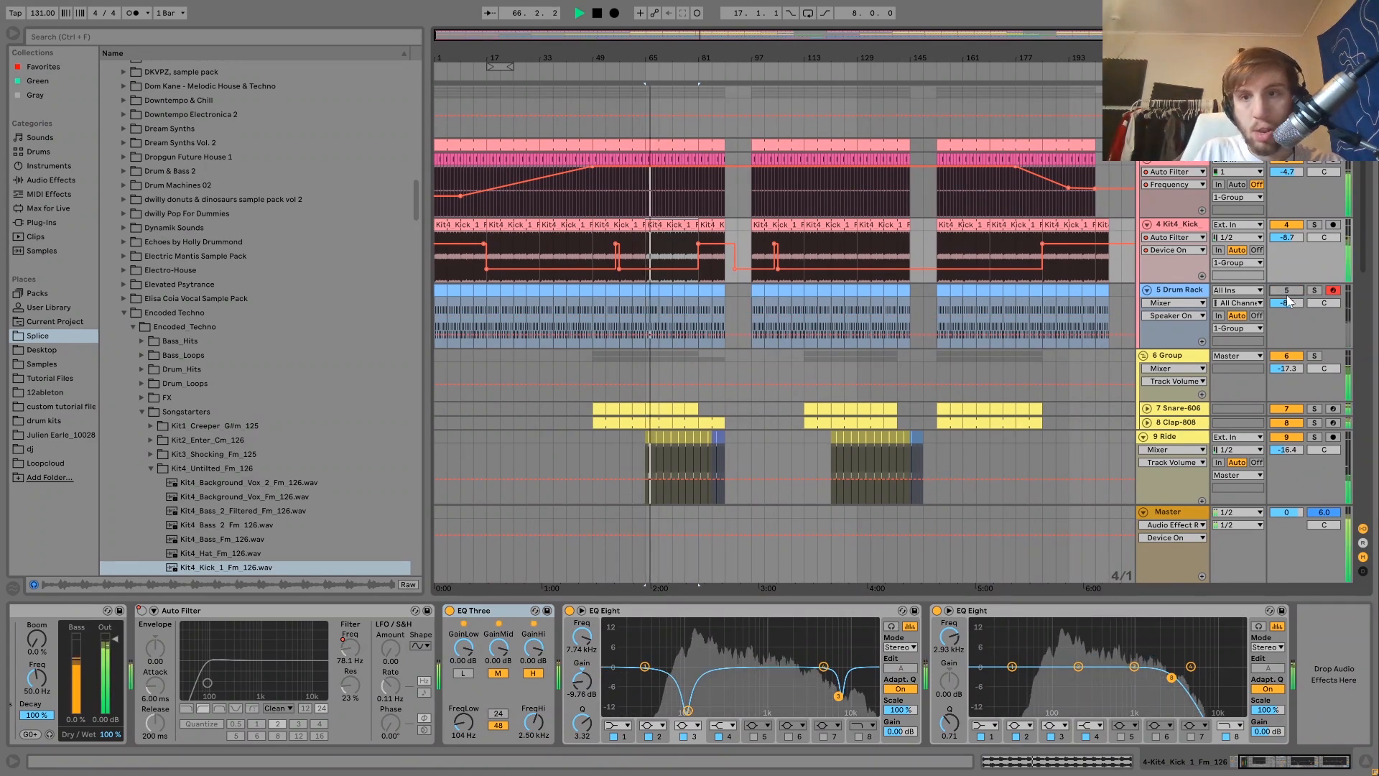
left_click(1287, 291)
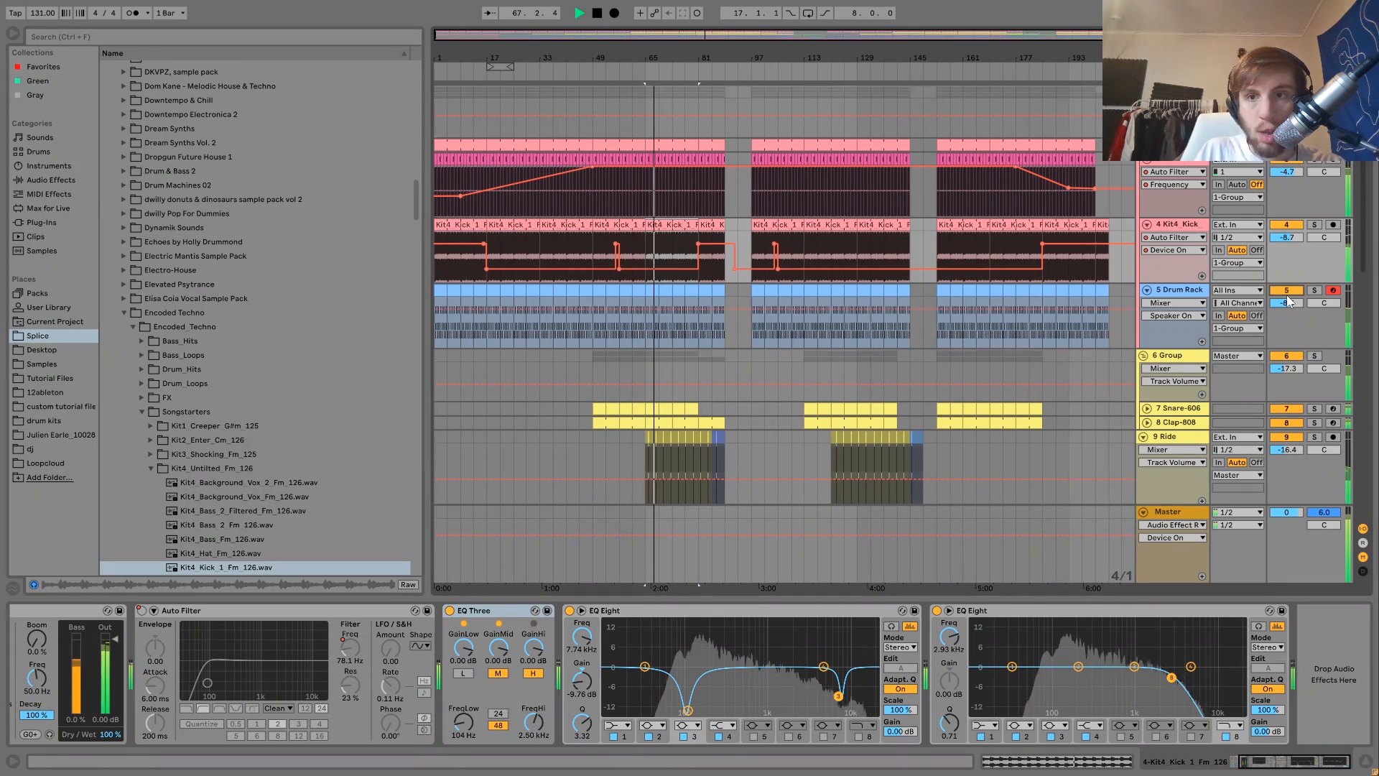
- Solo the 5 Drum Rack track and compare its sound with the first Auto Filter bypassed and re-enabled
left_click(1173, 294)
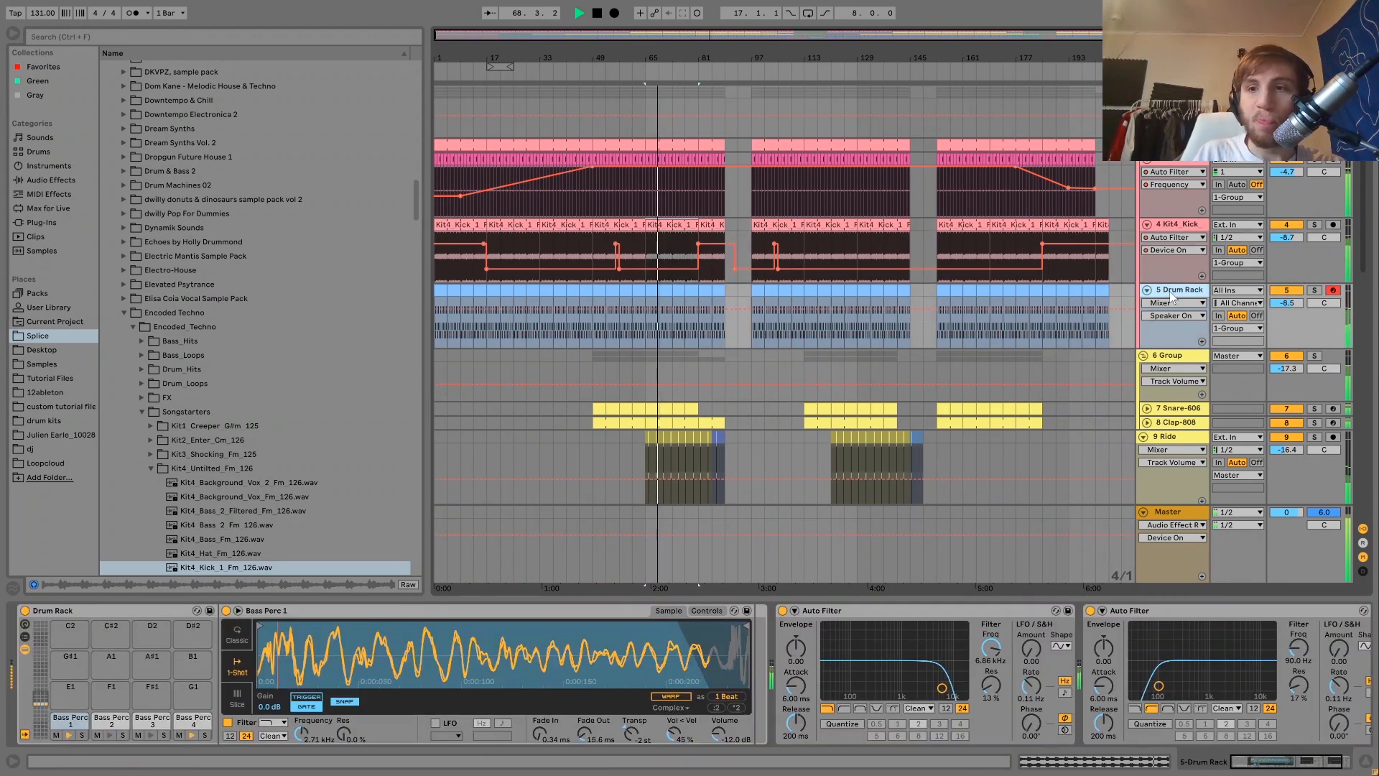
left_click(1314, 290)
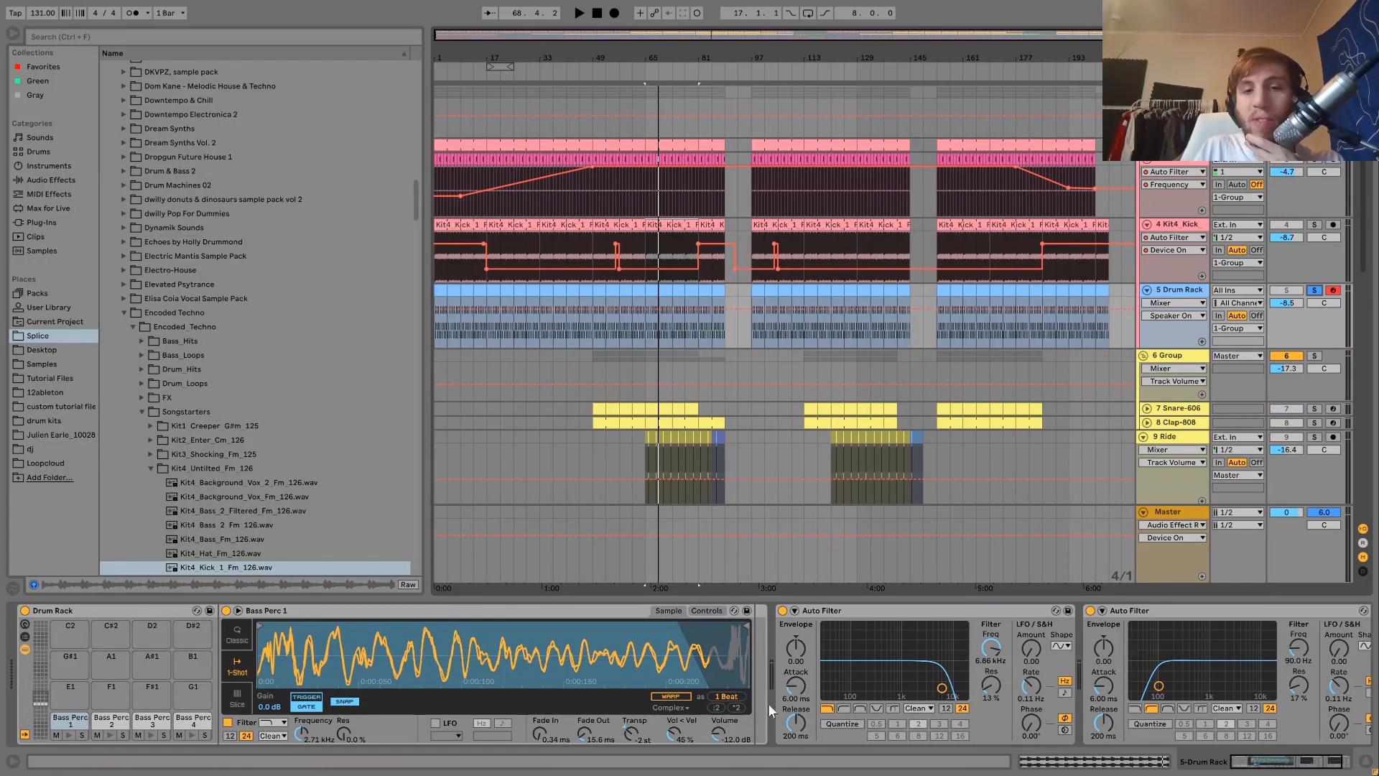
left_click(783, 611)
key("space")
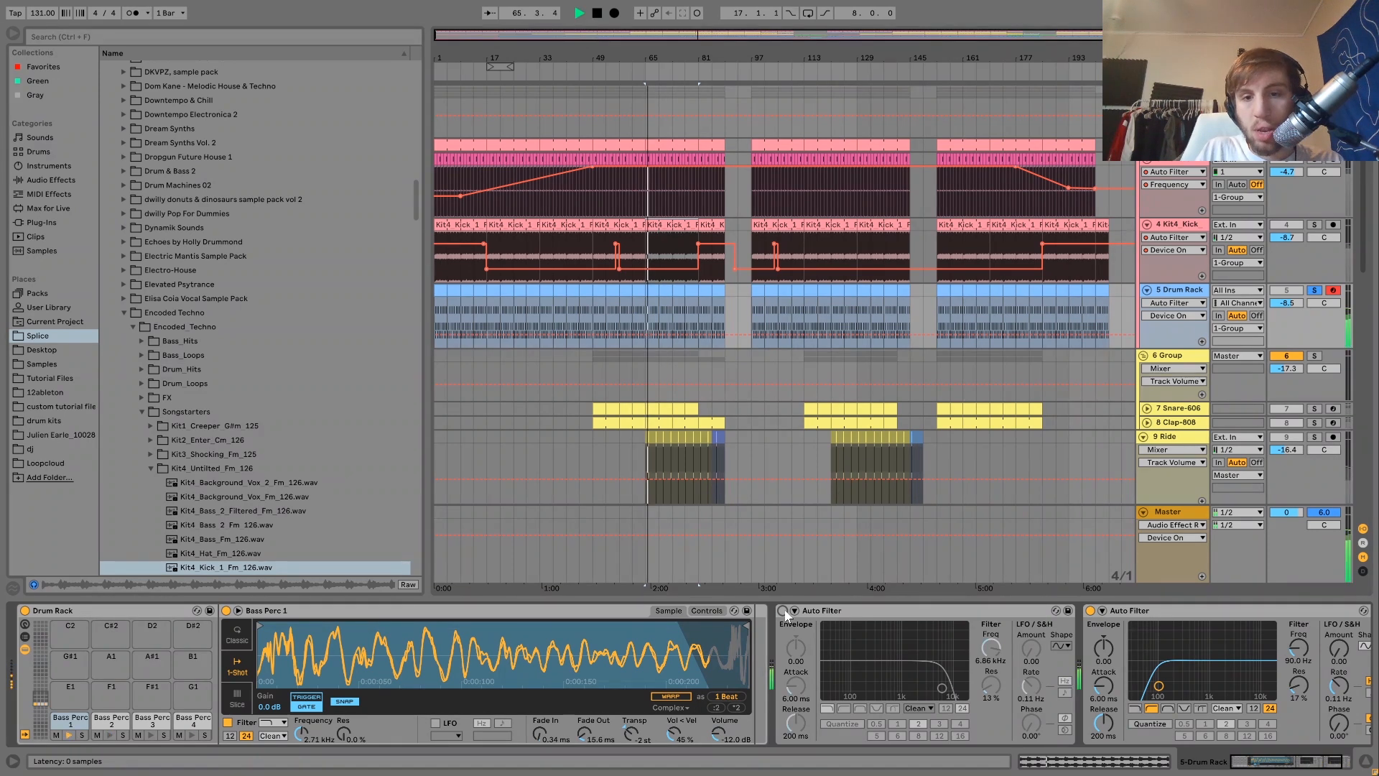
left_click(783, 611)
scroll(977, 651, "right", 3)
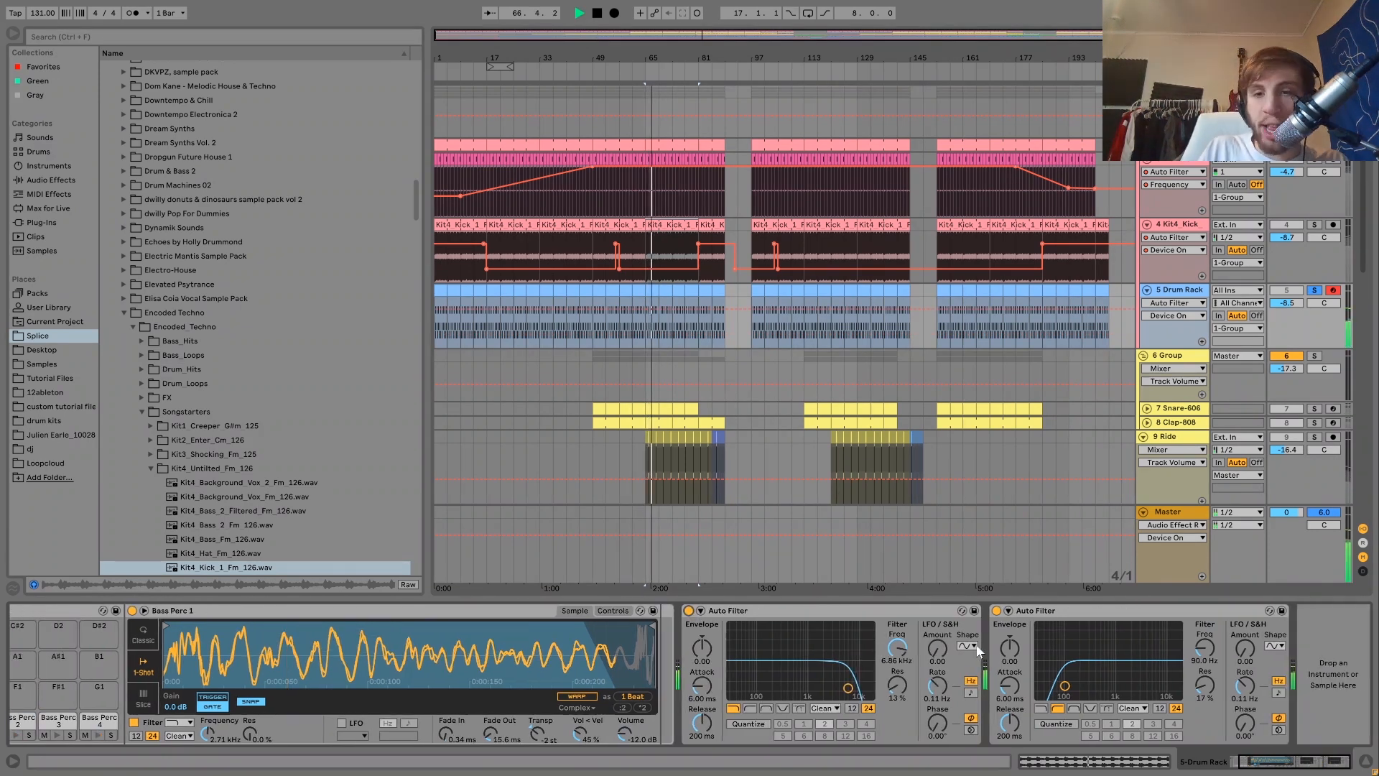
key("space")
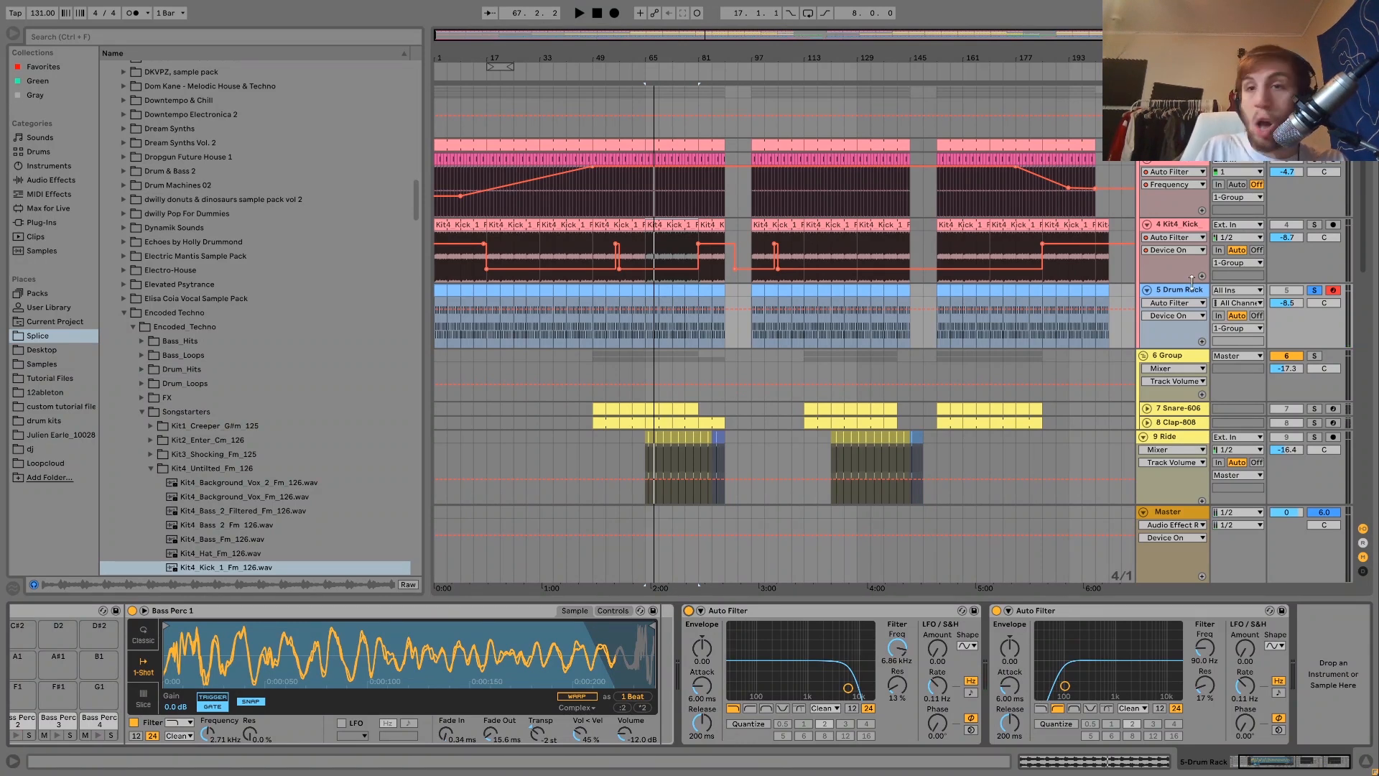
- Clear the drum rack solo and play the mix with the 1 Group track's Saturator, Auto Filter and EQ Eight shown
key("0")
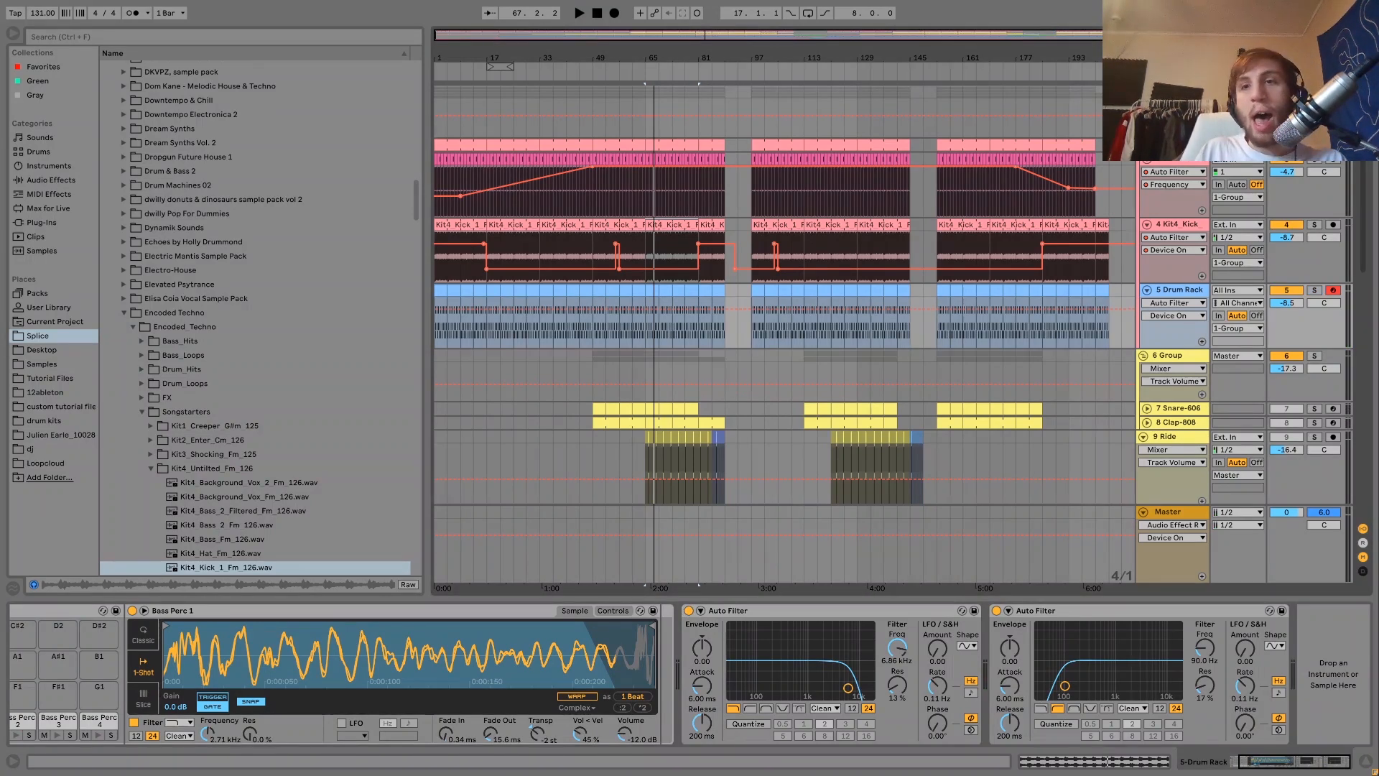
left_click(1175, 92)
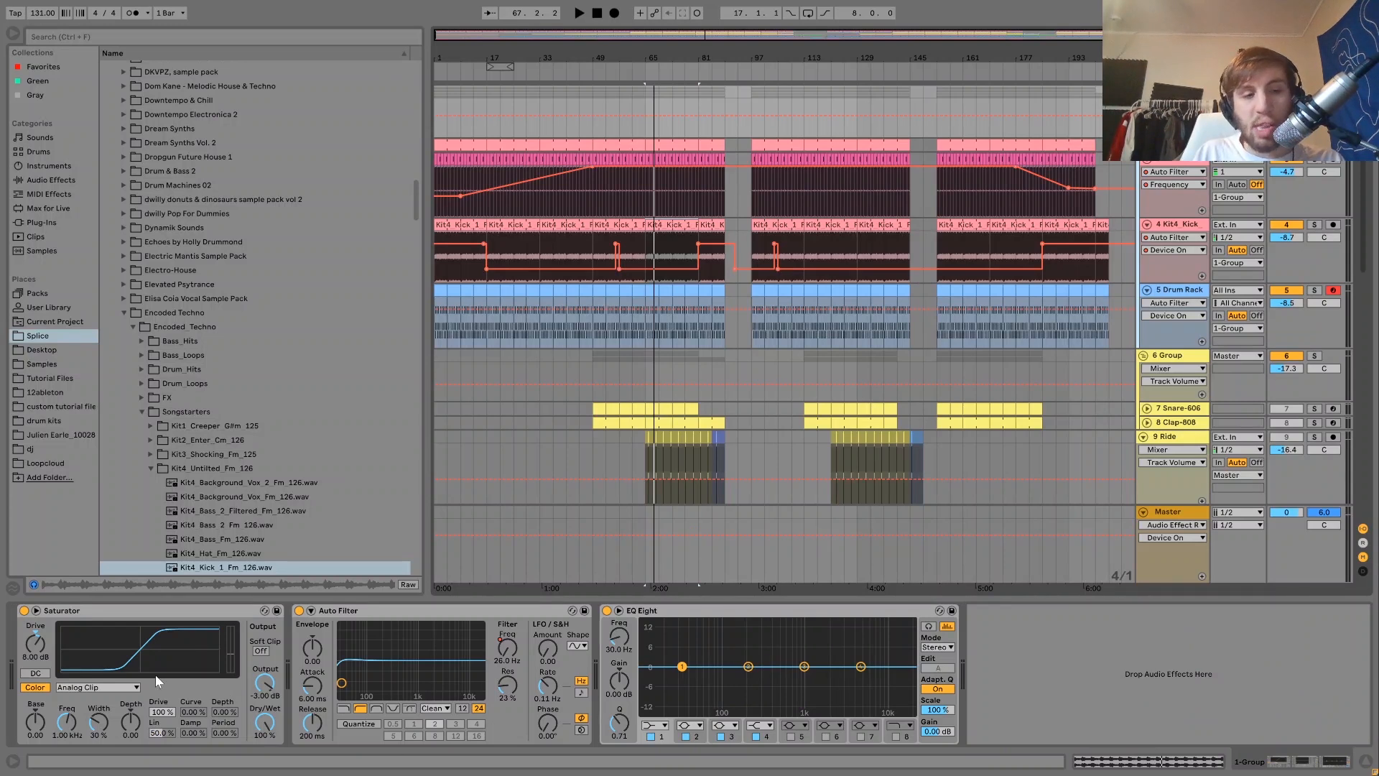
key("space")
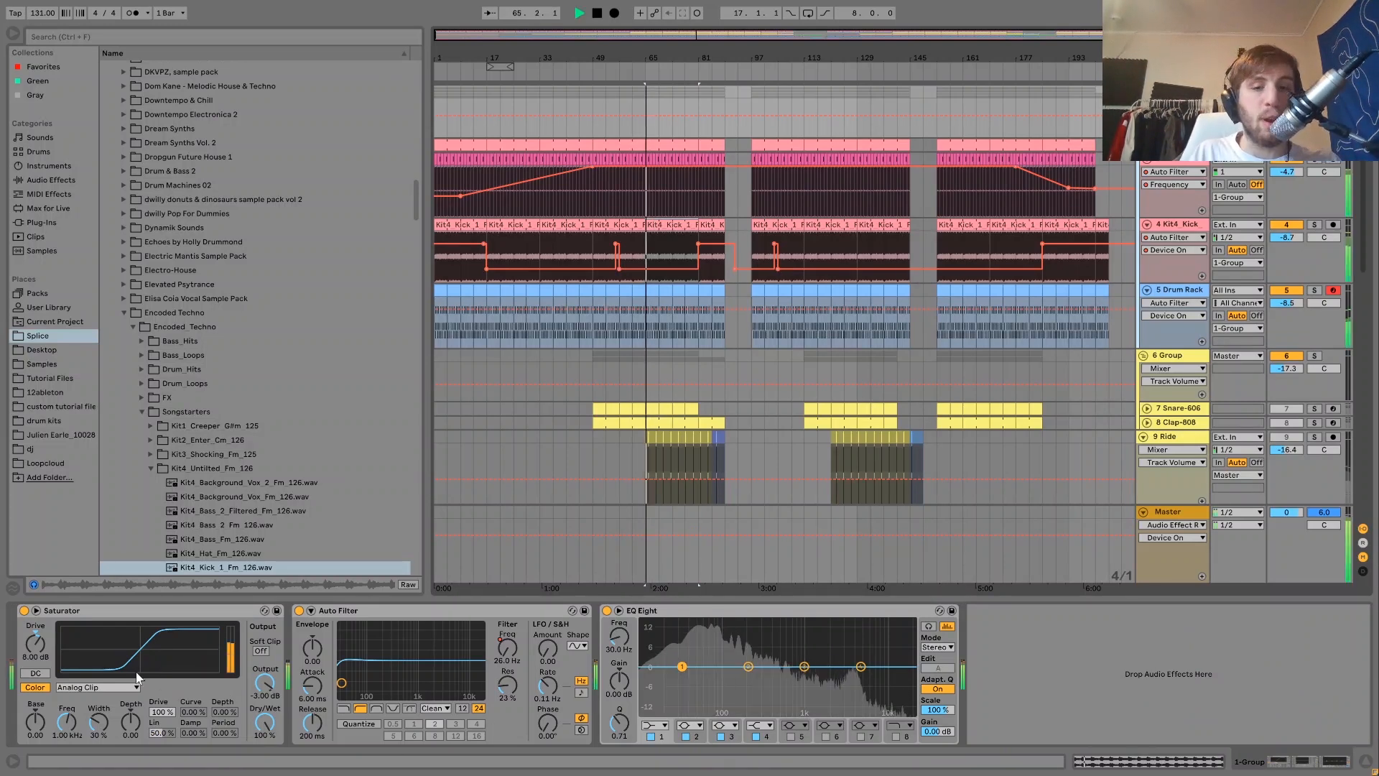
key("space")
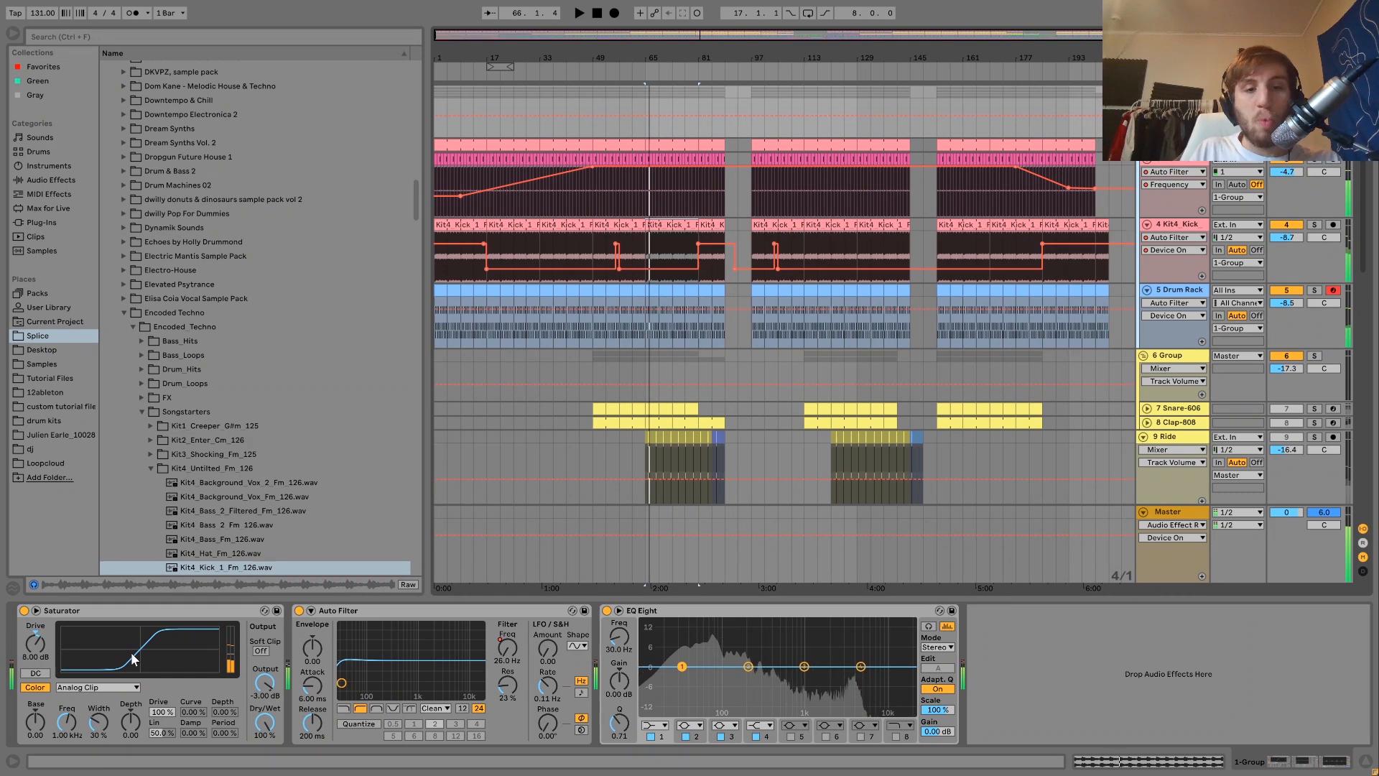
- Show the 1 Group track's Auto Filter frequency automation, play it from bar 85, and select the group's EQ Eight
left_click(506, 661)
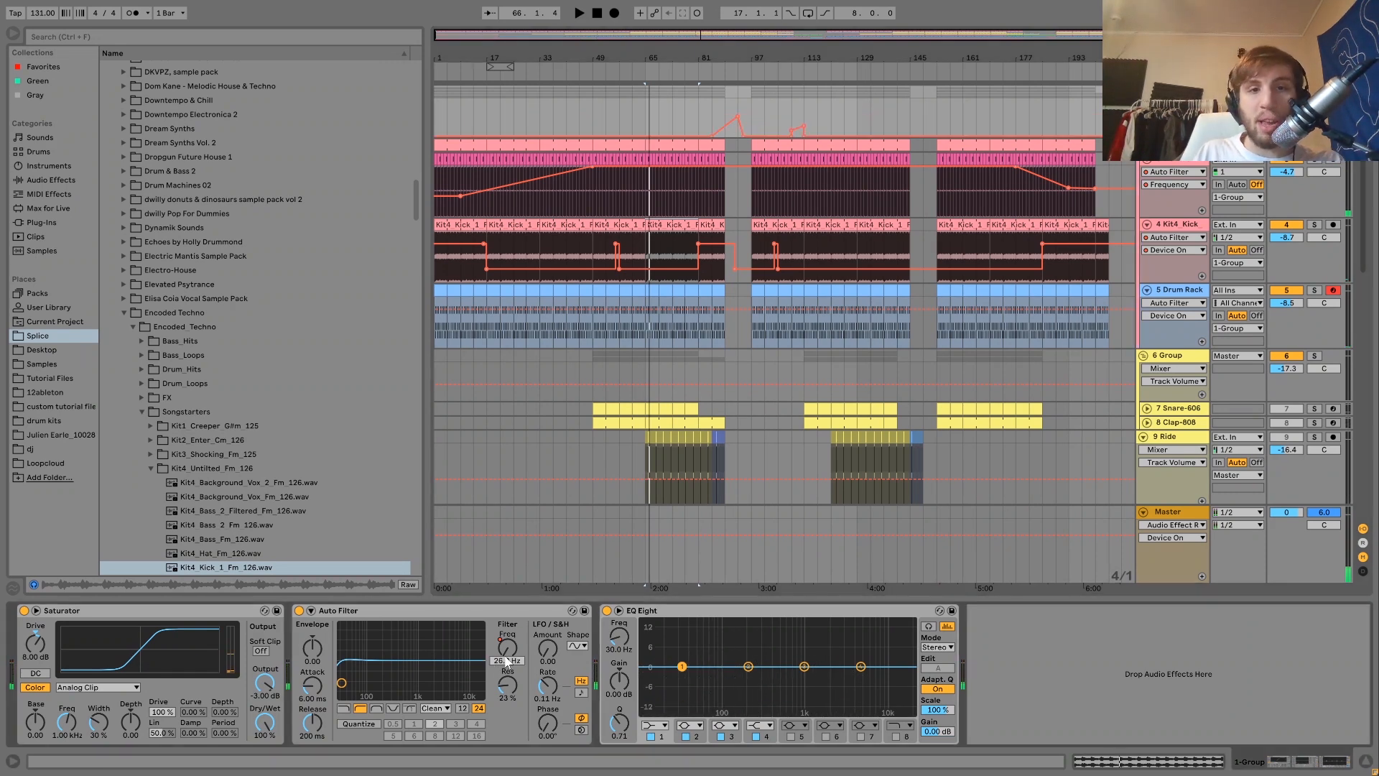
left_click(713, 105)
key("space")
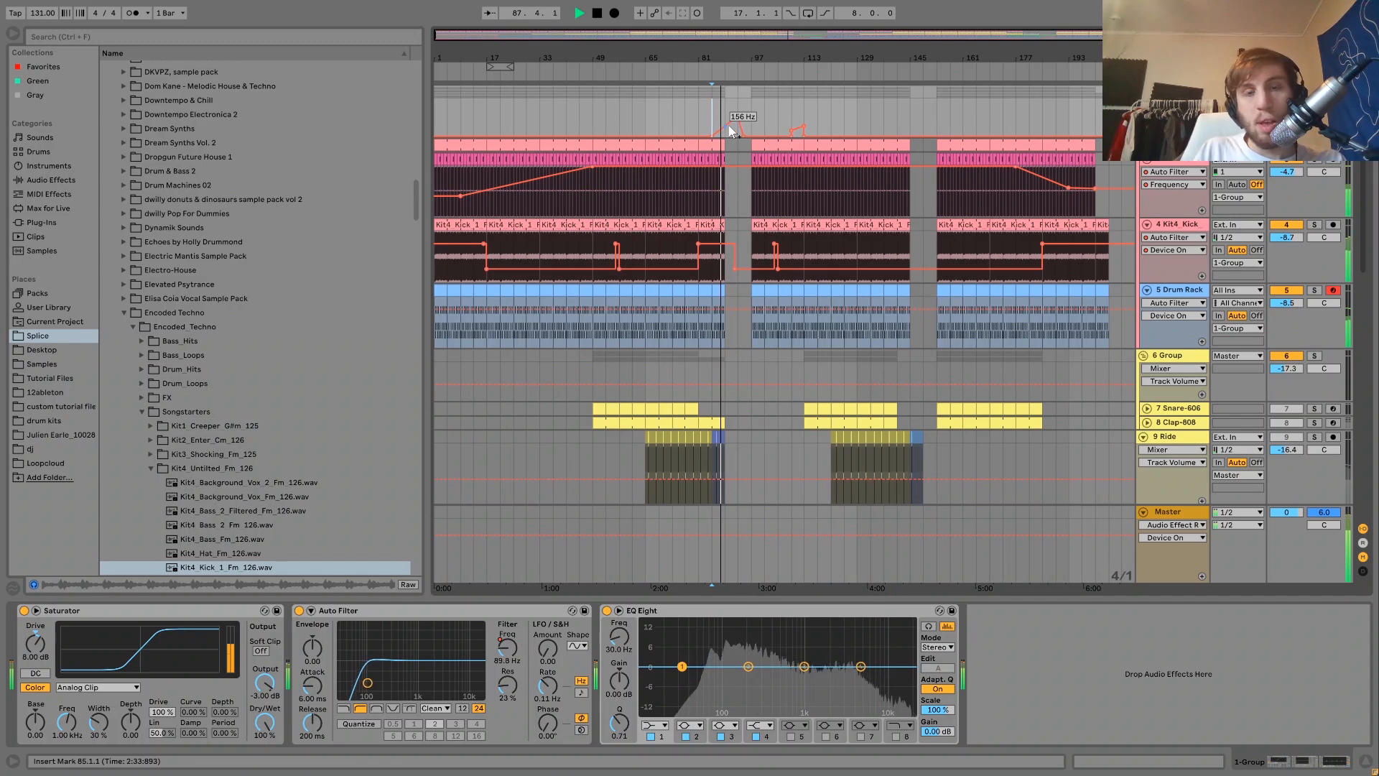
key("space")
left_click_drag(730, 128, 737, 118)
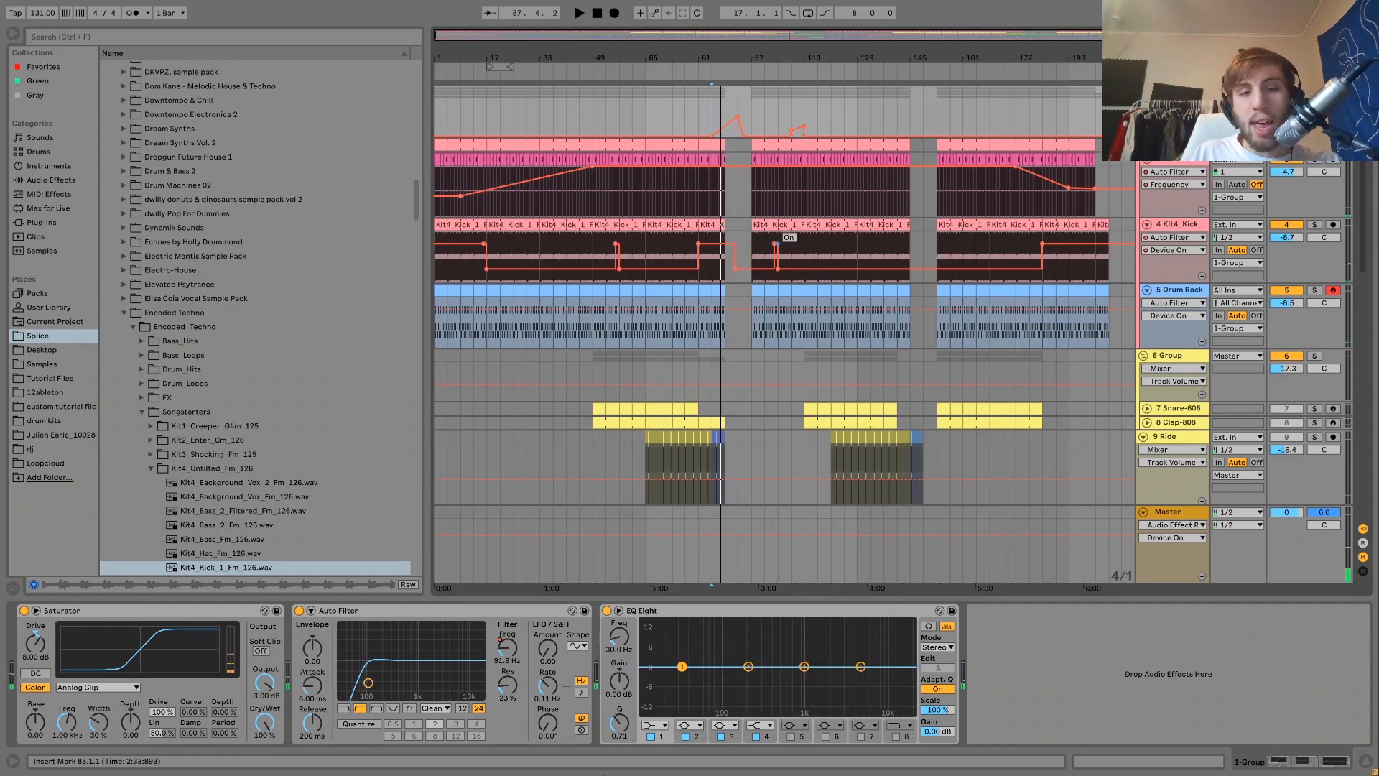
left_click(724, 628)
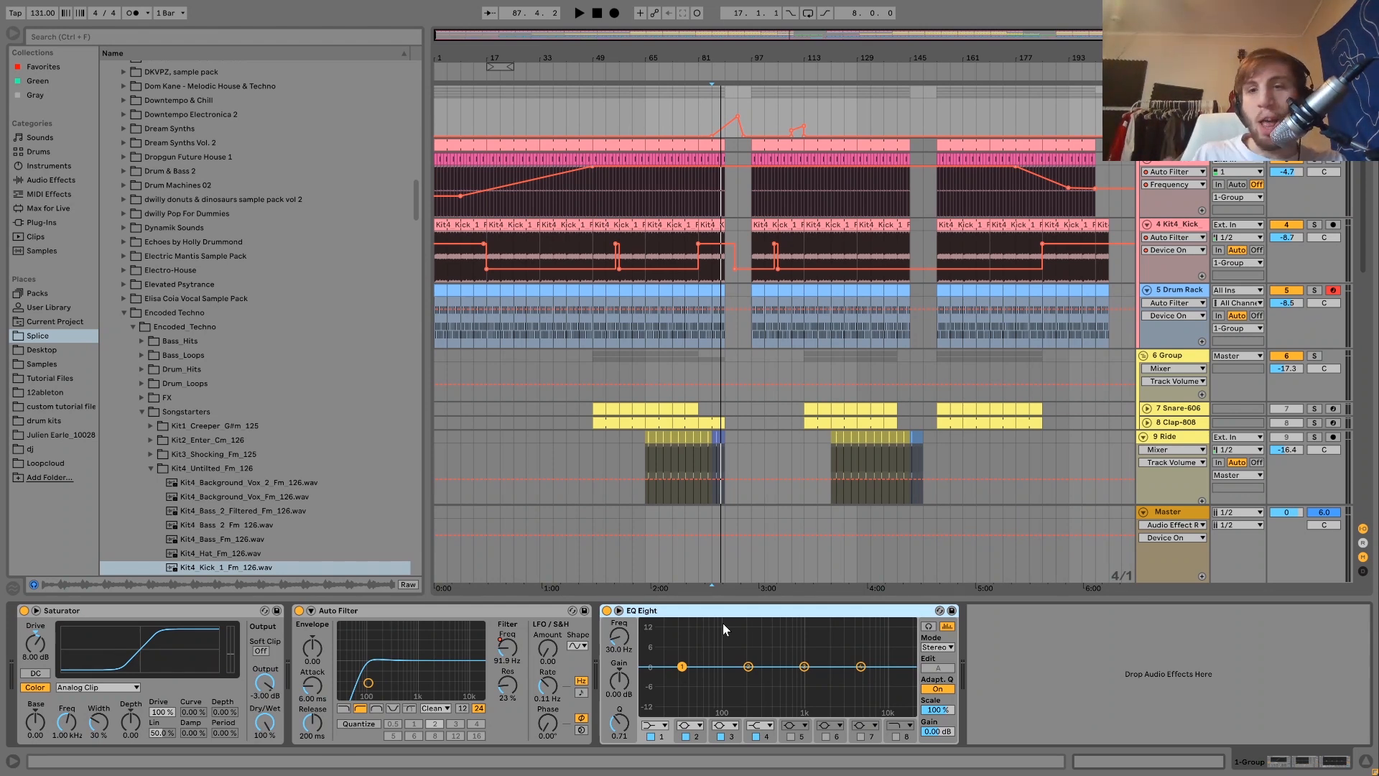
- Solo the 6 Group percussion track and play it from bar 129
left_click(1314, 357)
left_click(851, 362)
key("space")
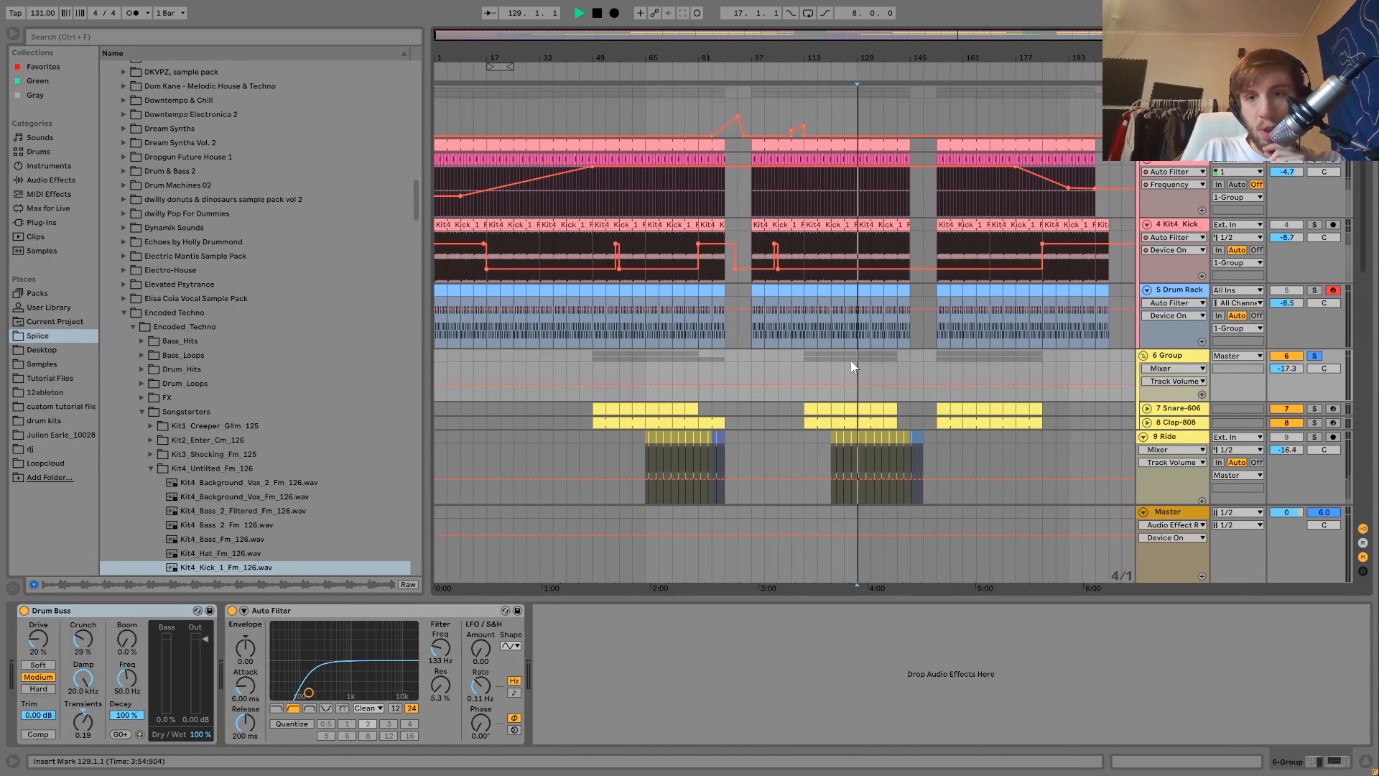
scroll(850, 360, "down", 1)
scroll(852, 361, "down", 2)
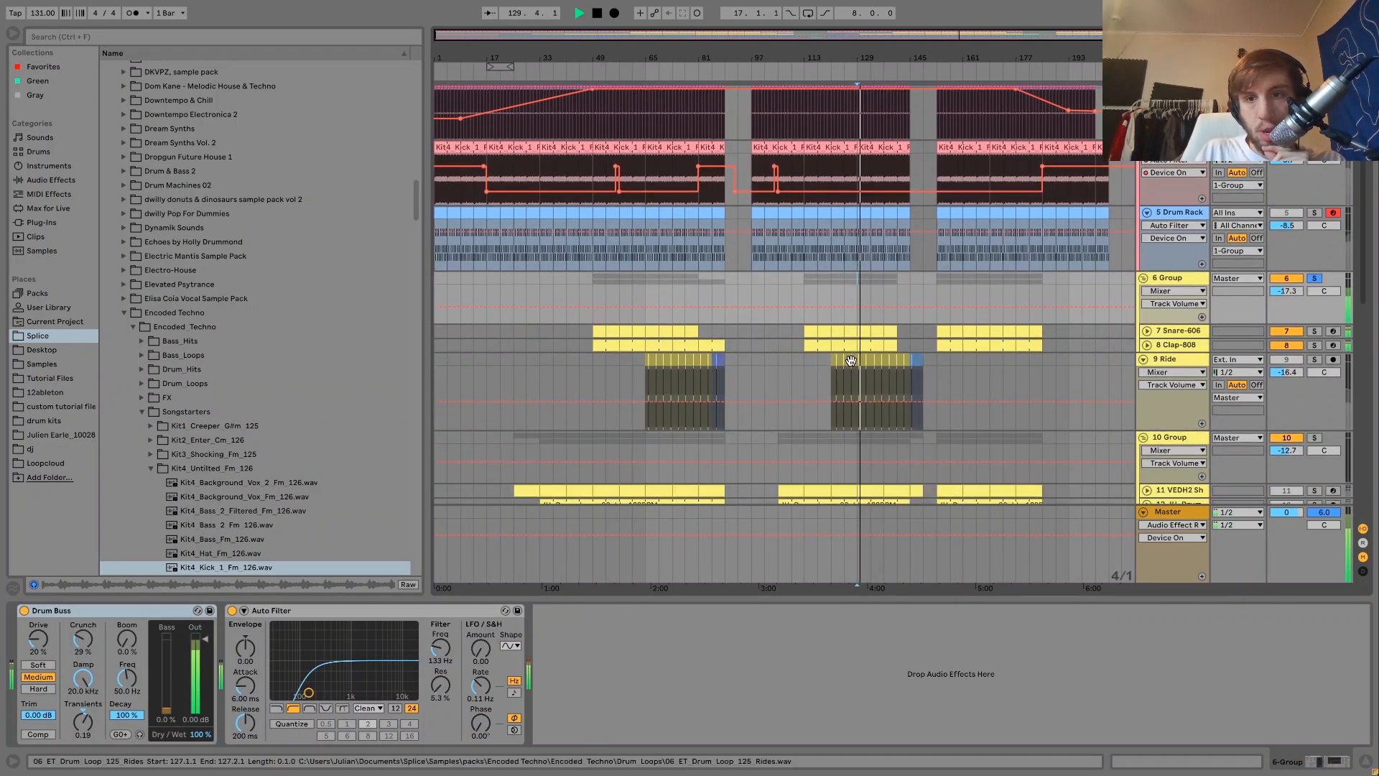
- Unfold the 8 Clap-808 and 7 Snare-606 tracks and show the snare's sample
left_click(1148, 330)
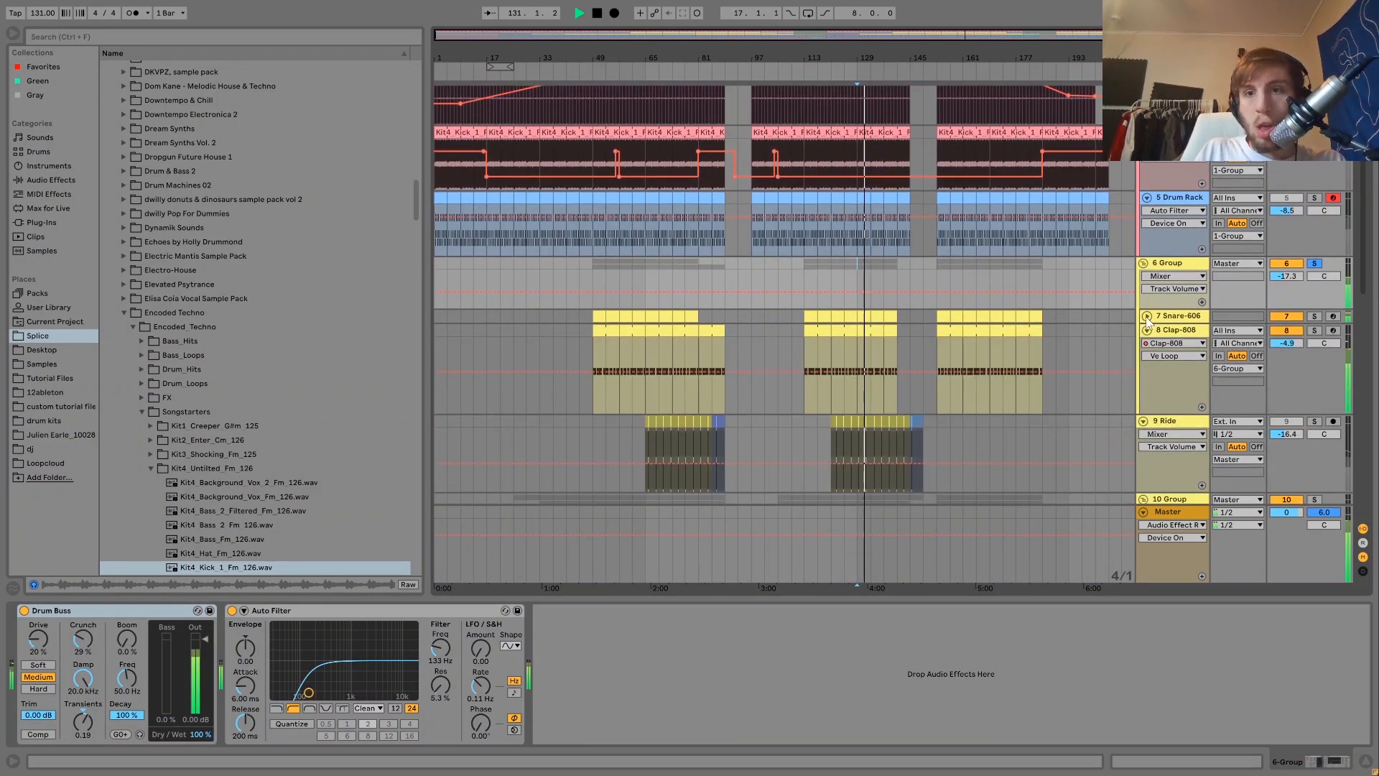
left_click(1147, 317)
scroll(1184, 287, "down", 1)
left_click(1183, 260)
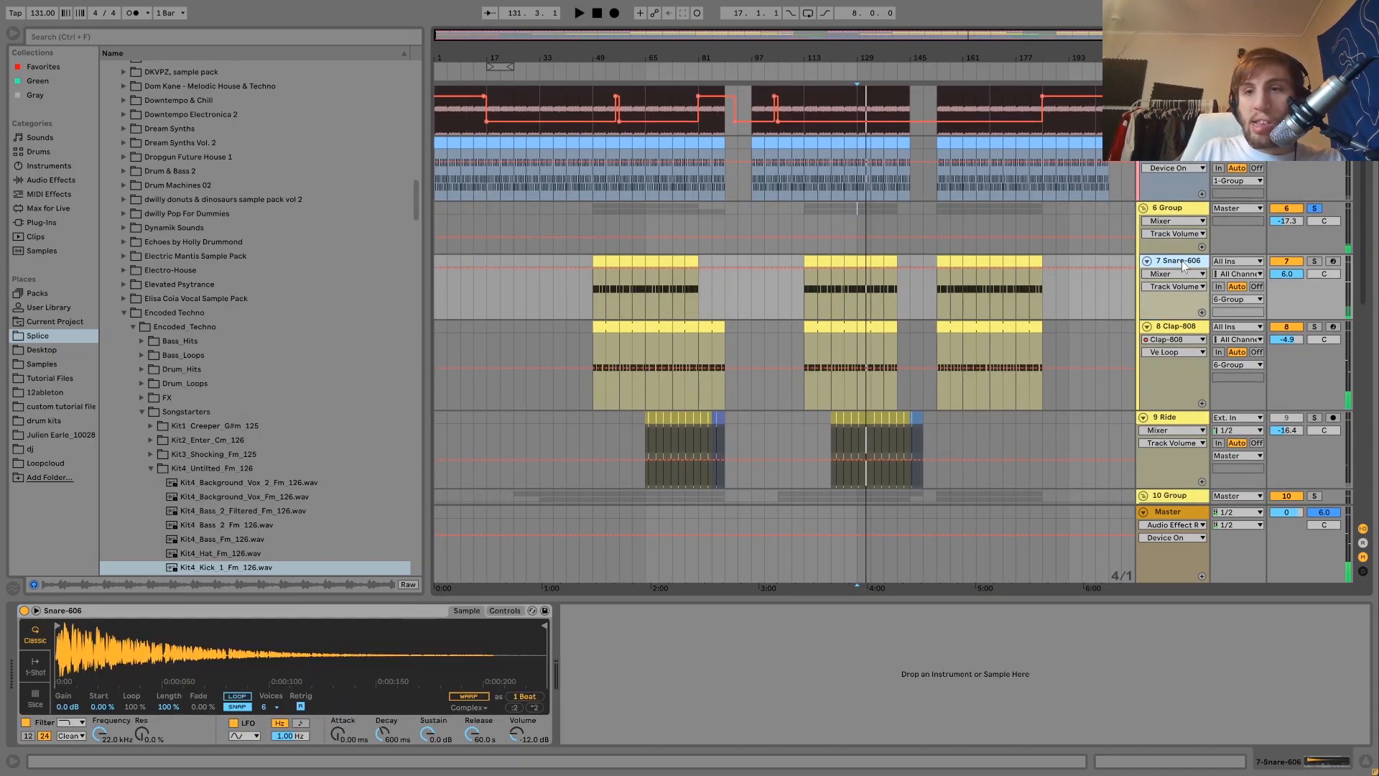
- Audition Snare-606 in solo, followed by Clap-808 with its Reverb and Drum Buss shown, and return to the snare's sample
left_click(1314, 262)
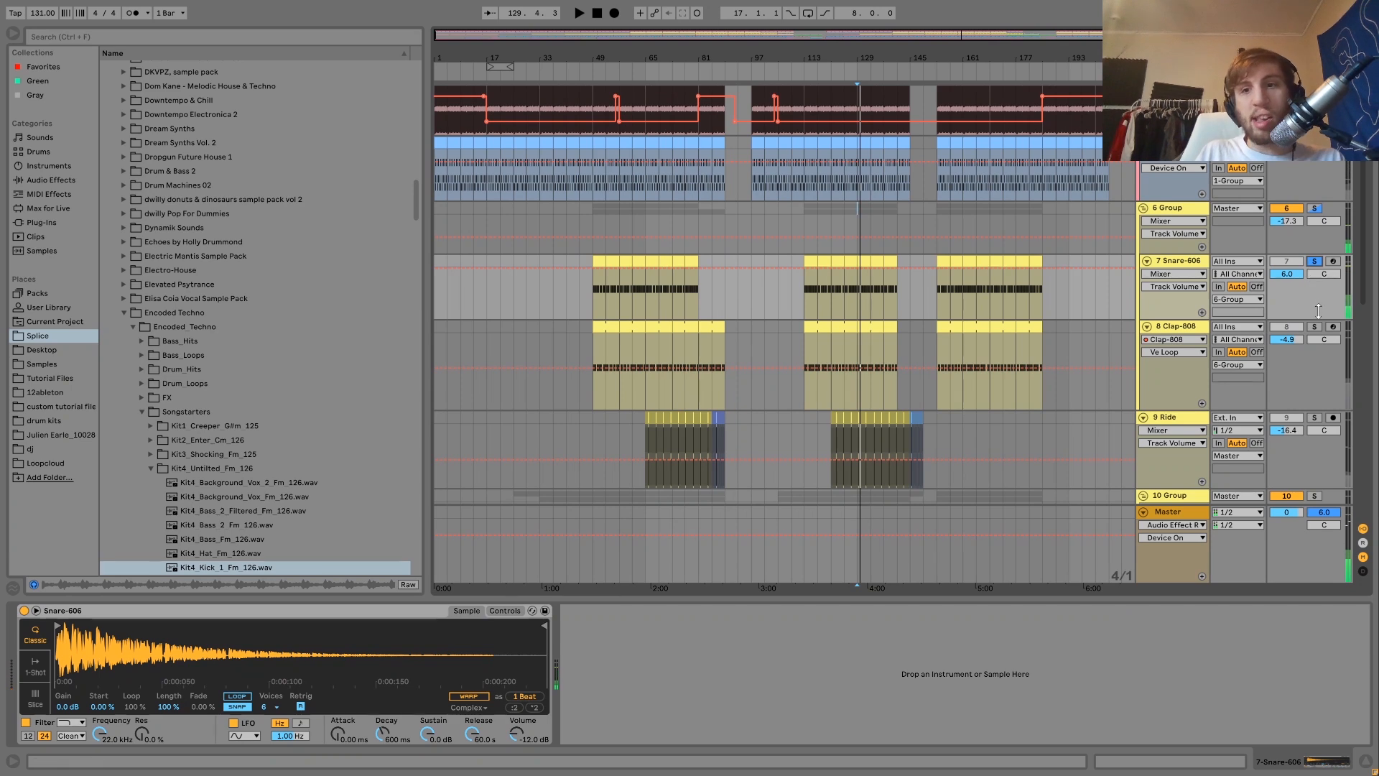
left_click(1171, 330)
key("space")
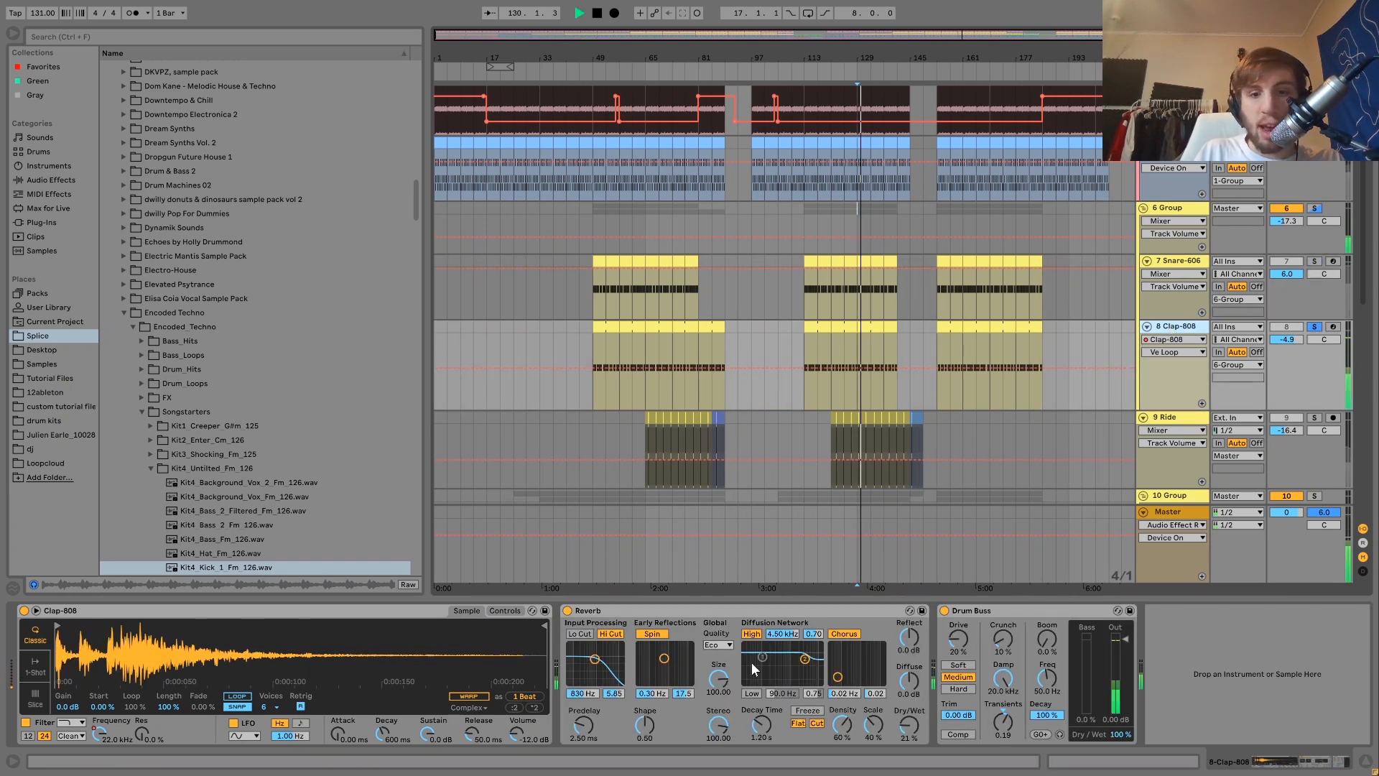
left_click(1173, 260)
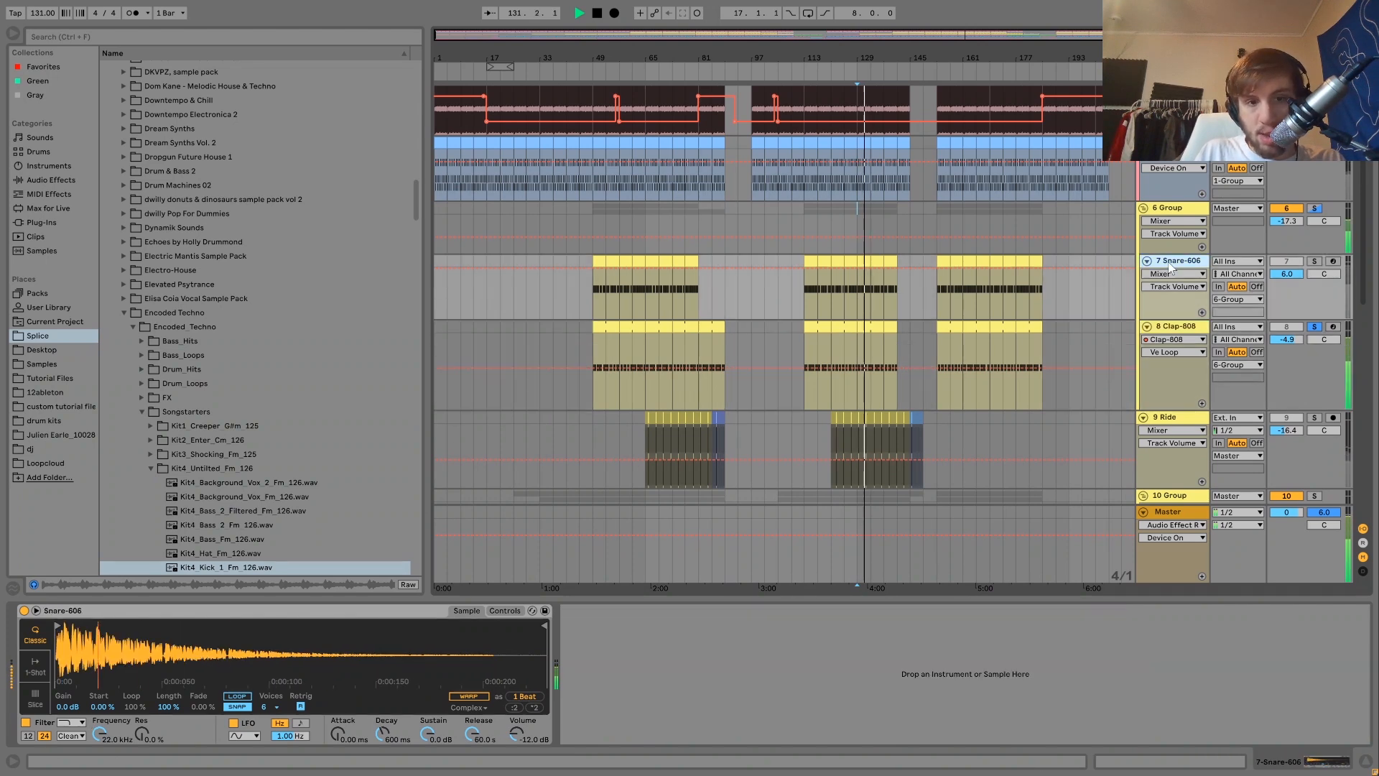
- Show the 6 Group's Drum Buss and Auto Filter, take the group out of solo, and play the full mix from bar 129
left_click(1170, 208)
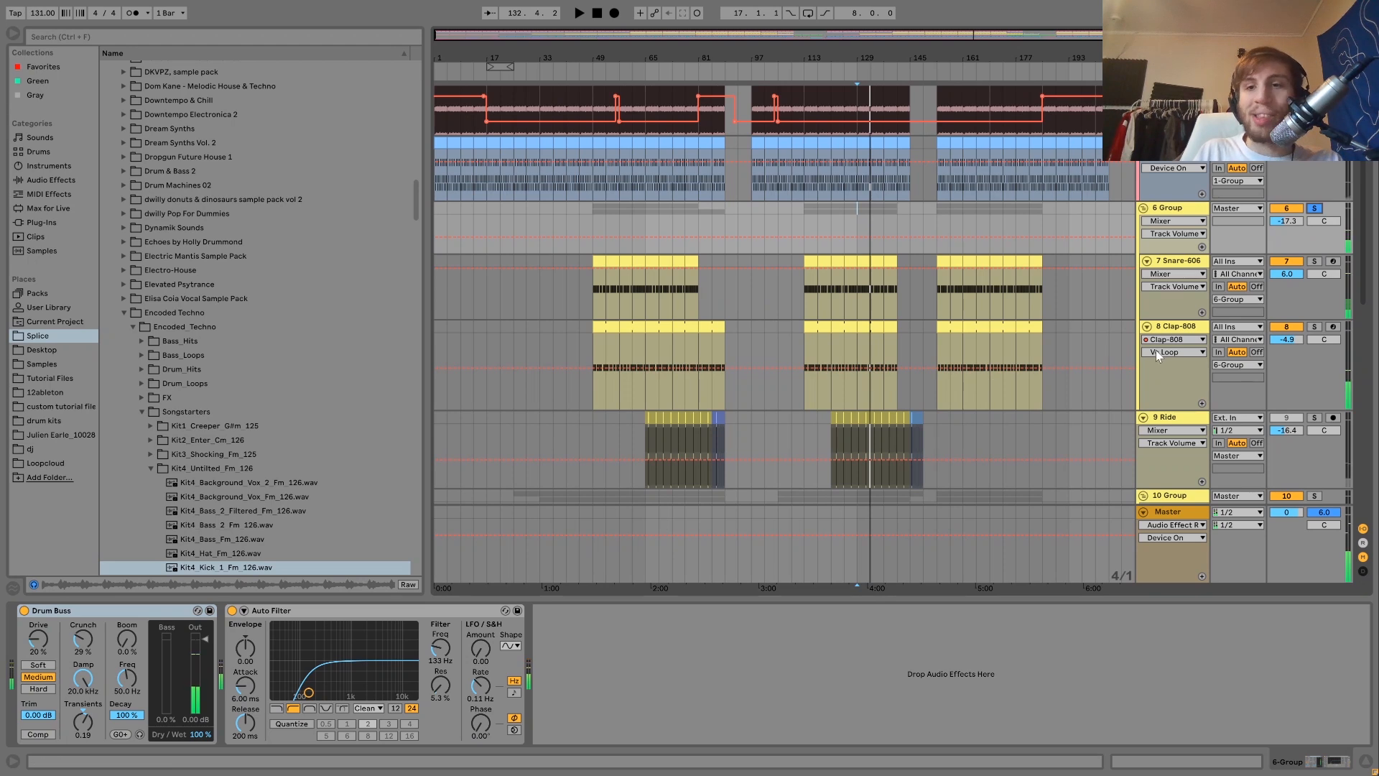
scroll(1157, 351, "down", 10)
scroll(1157, 351, "up", 12)
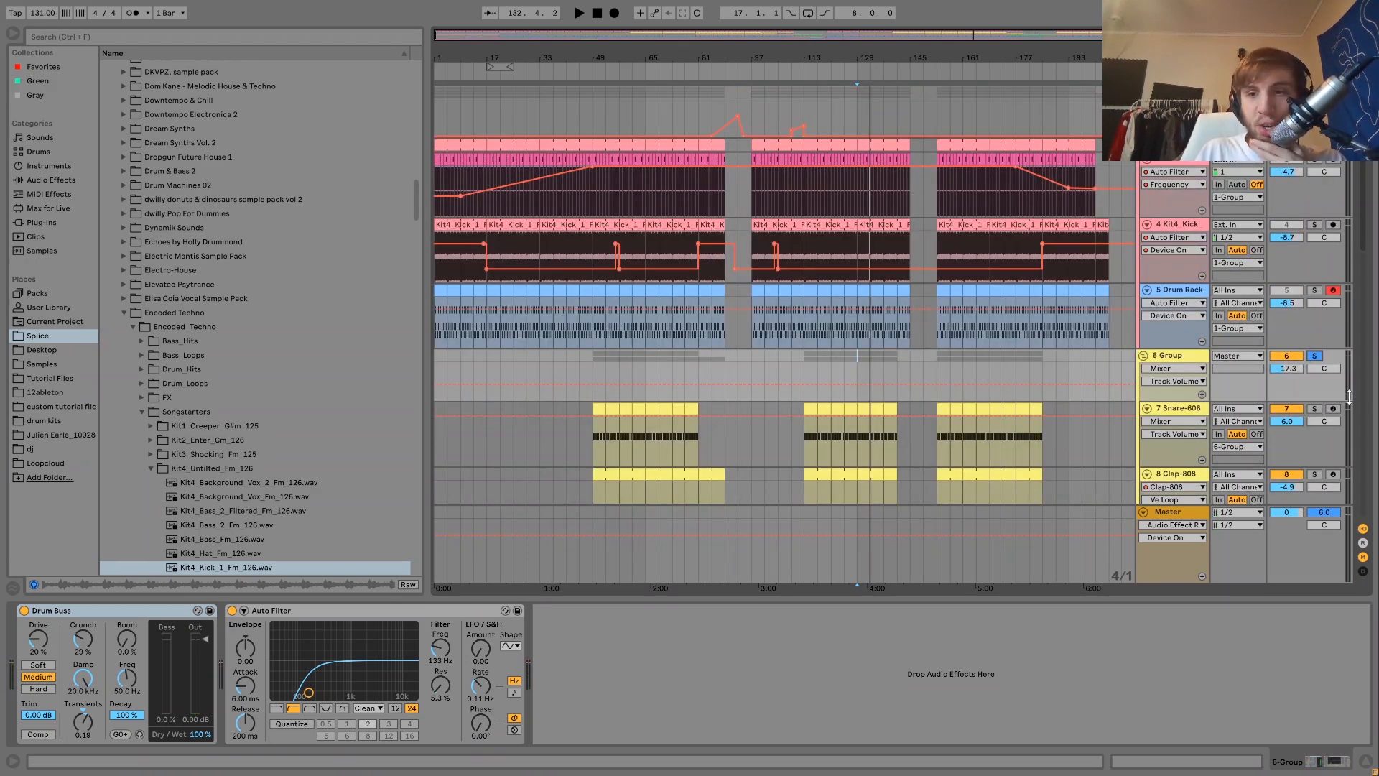
left_click(1280, 357)
key("space")
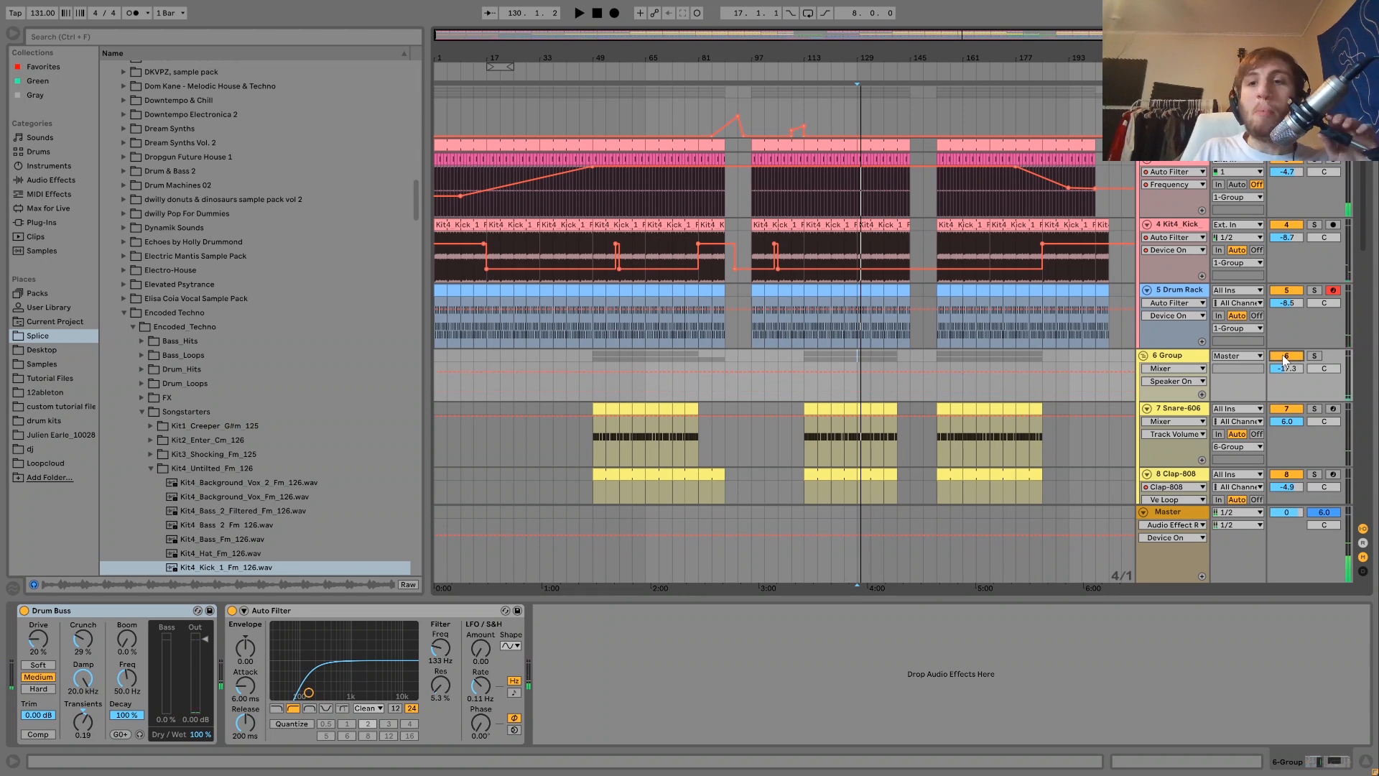
- Audition the 28 Mentasm track in solo from bar 129, and take it out of solo again
scroll(1194, 359, "down", 2)
scroll(1193, 360, "down", 10)
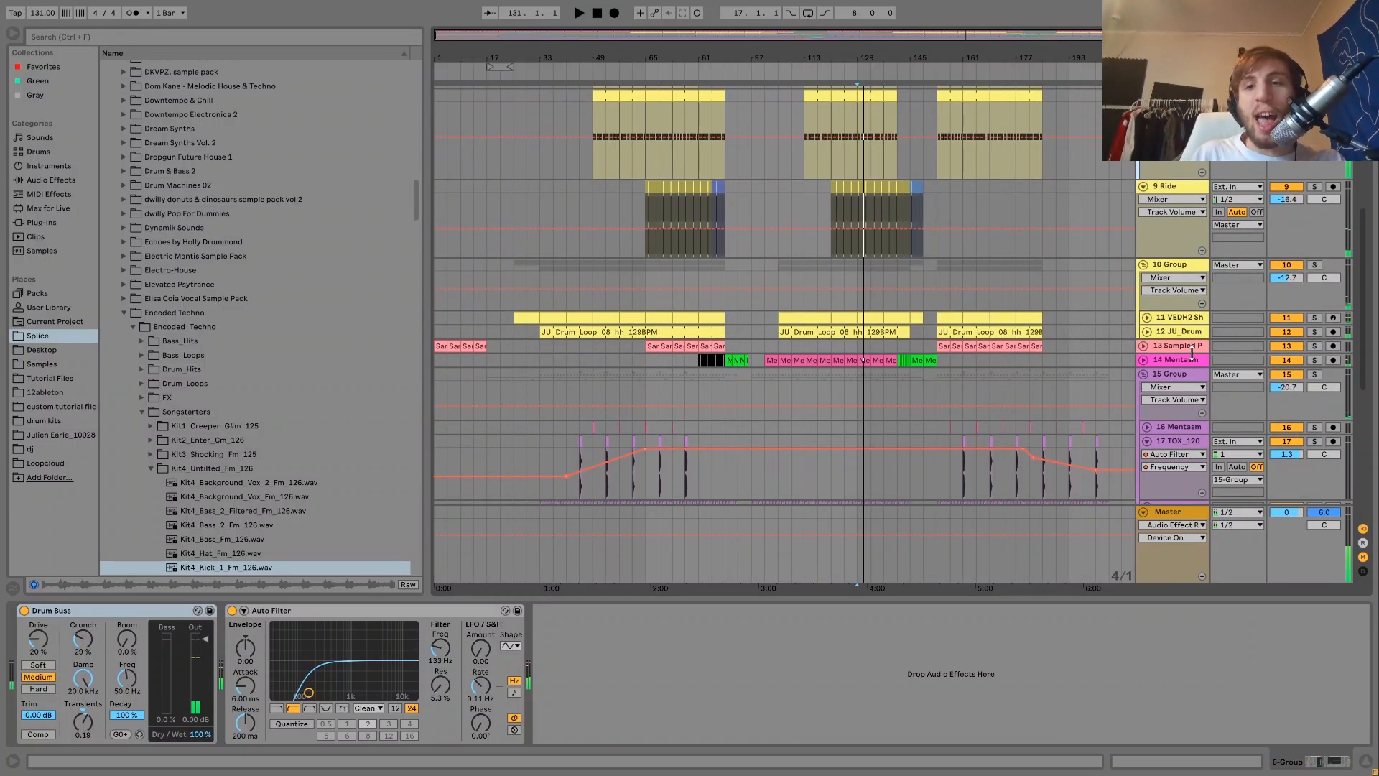
scroll(1192, 352, "down", 8)
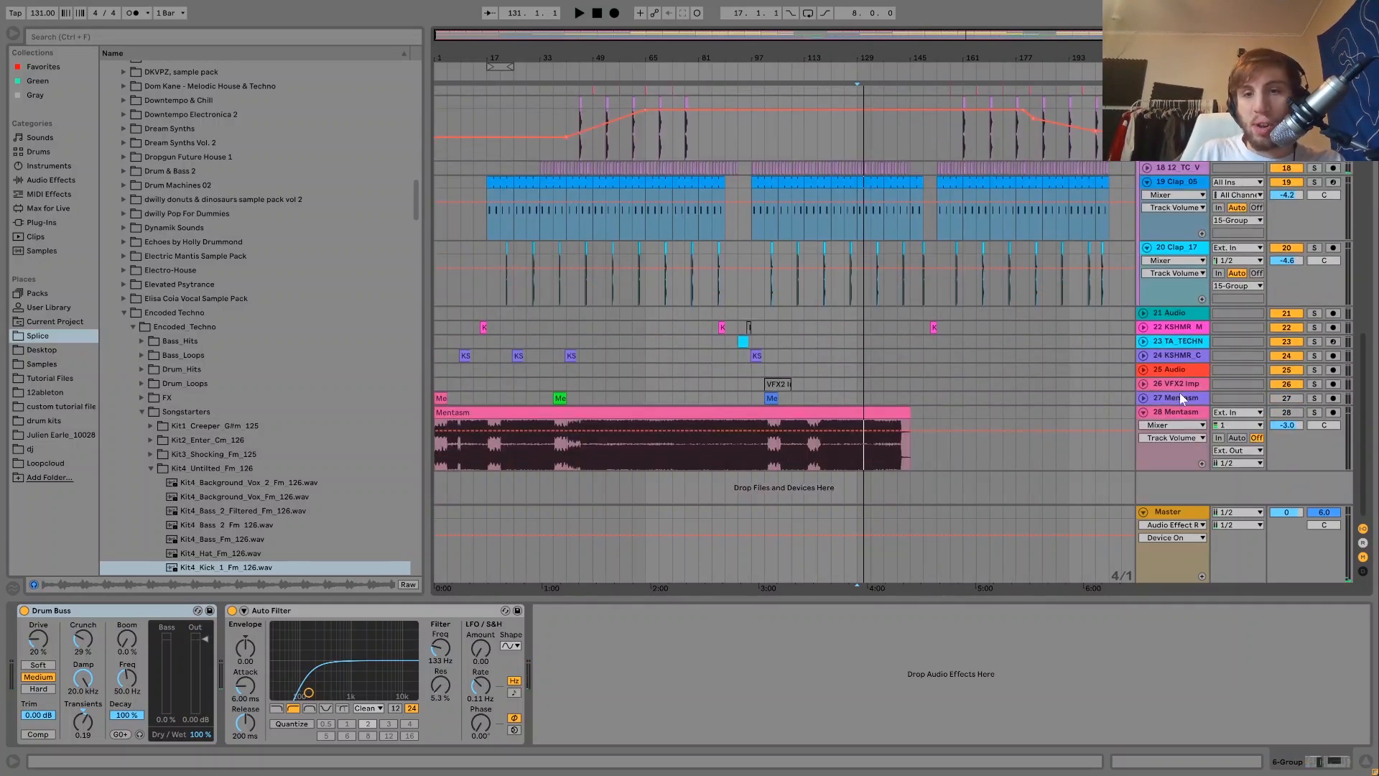
key("space")
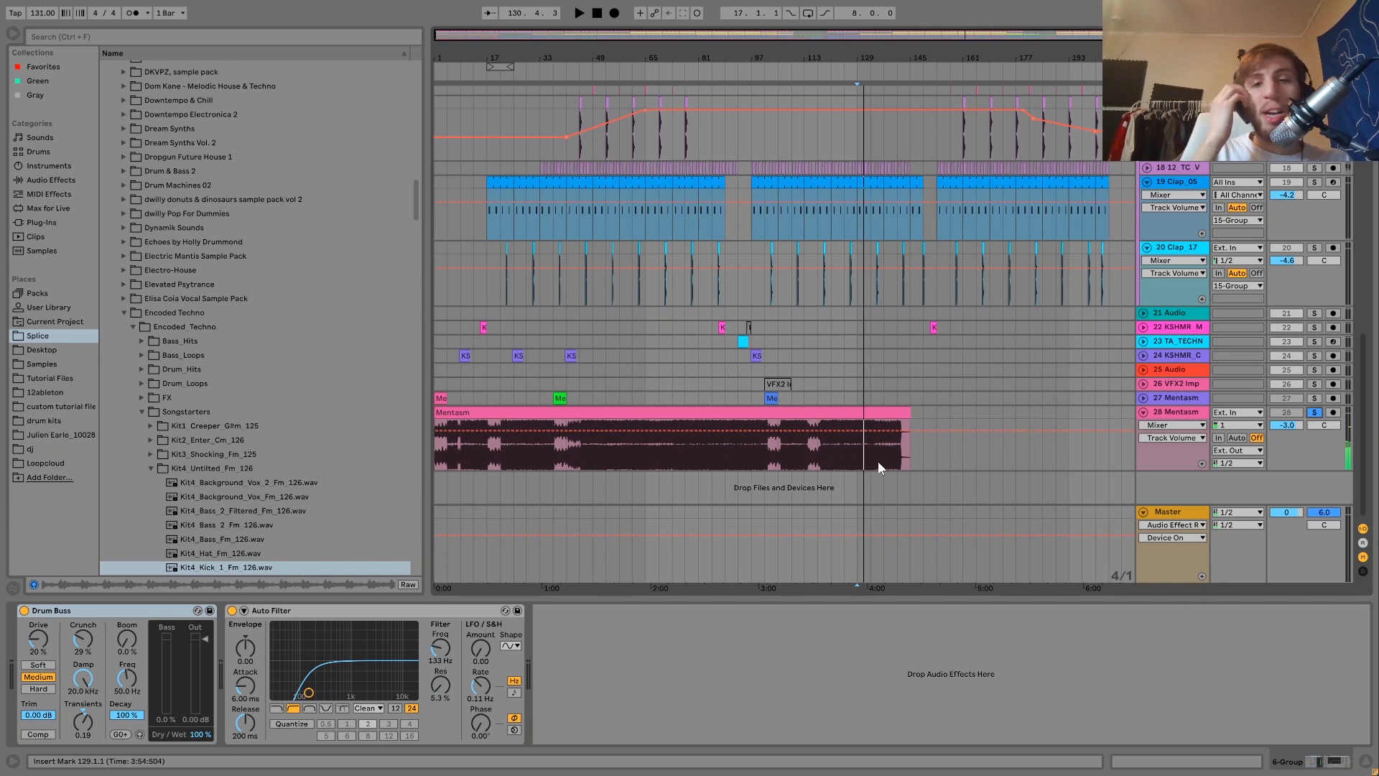
scroll(752, 546, "up", 3)
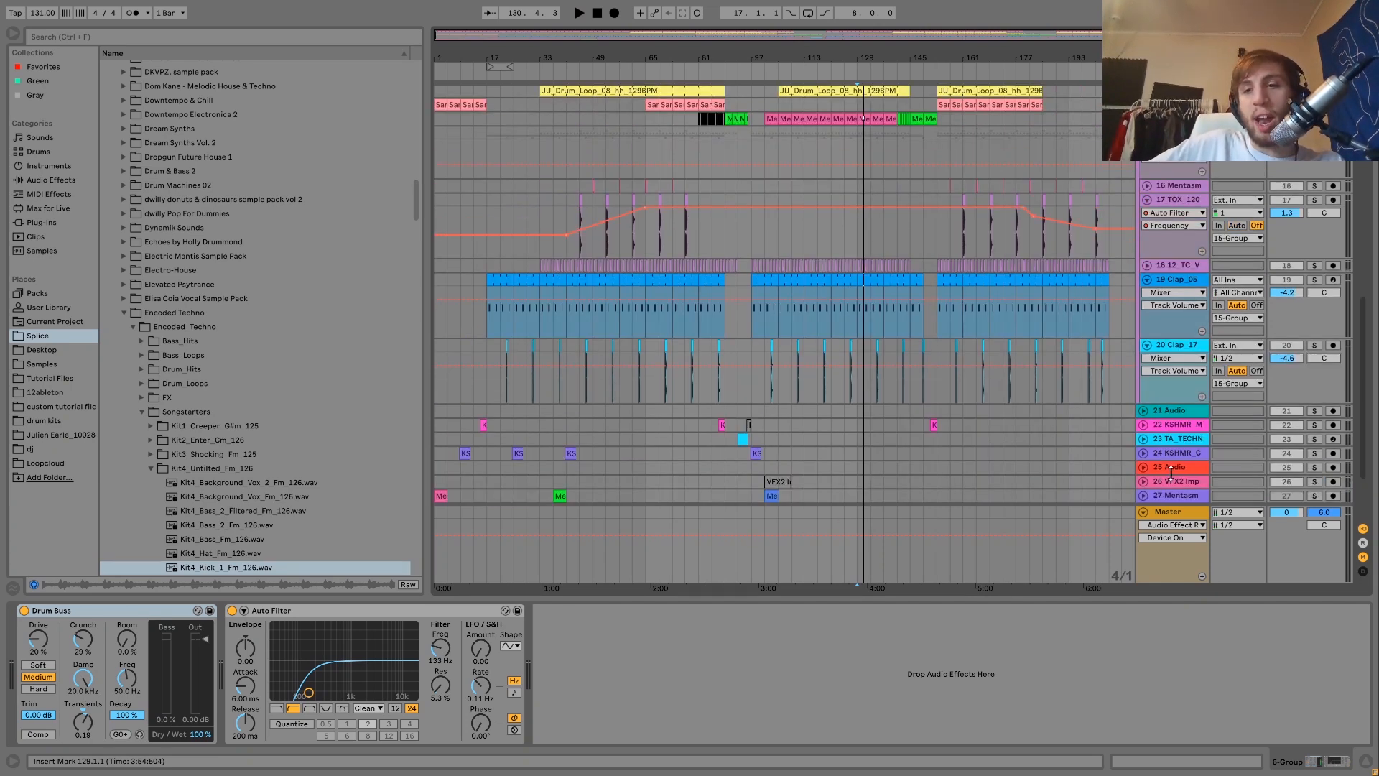
scroll(1217, 438, "up", 1)
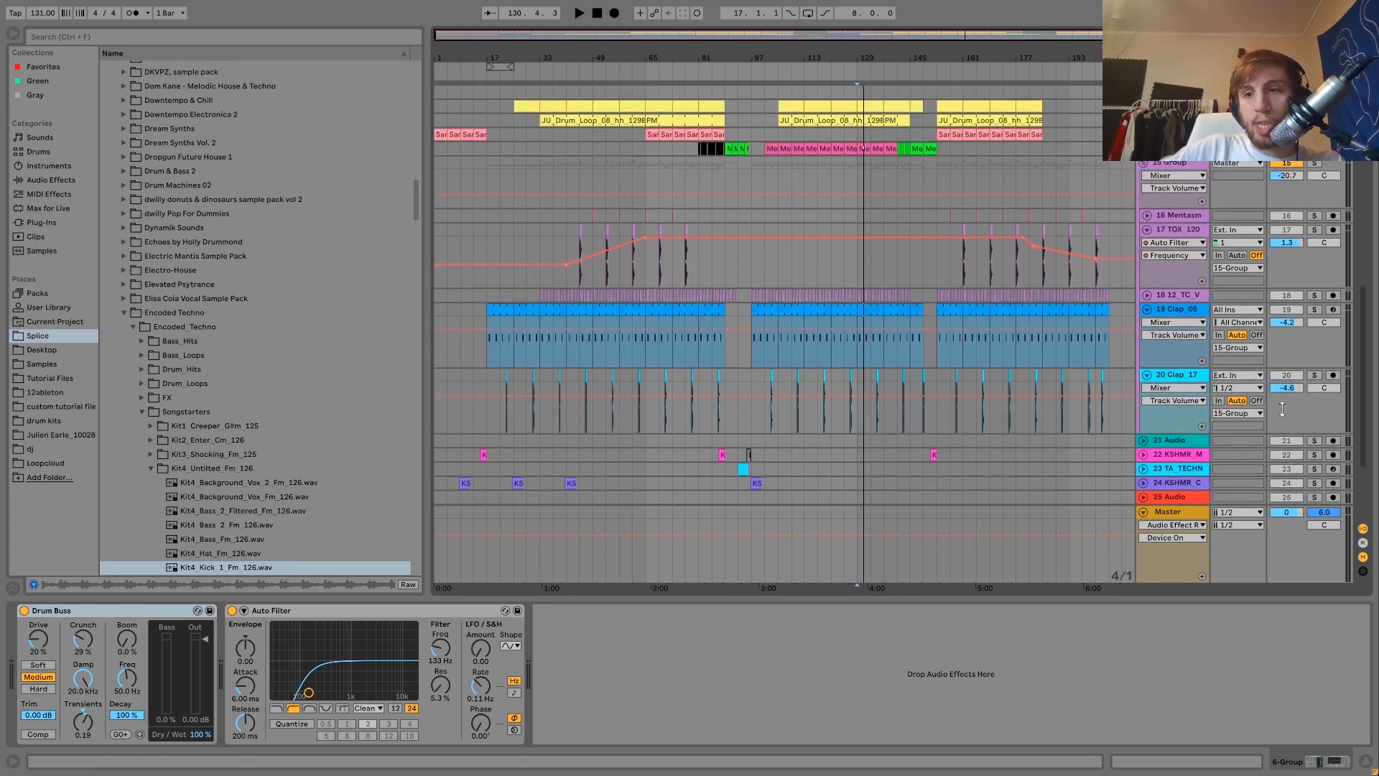
scroll(1283, 408, "down", 4)
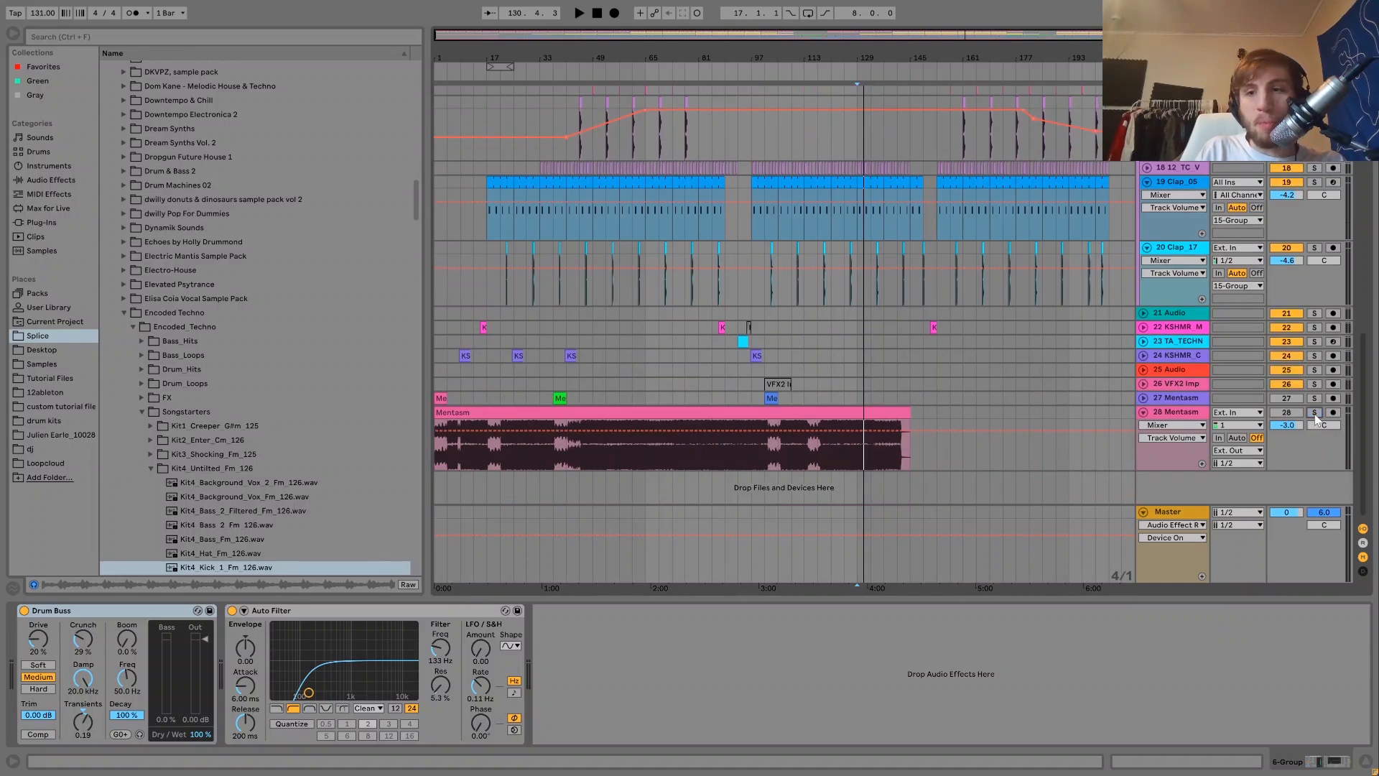
- Play the full mix from bar 129 while toggling the 6 Group's solo, and fold and unfold the group
scroll(1315, 414, "up", 20)
scroll(1293, 348, "down", 1)
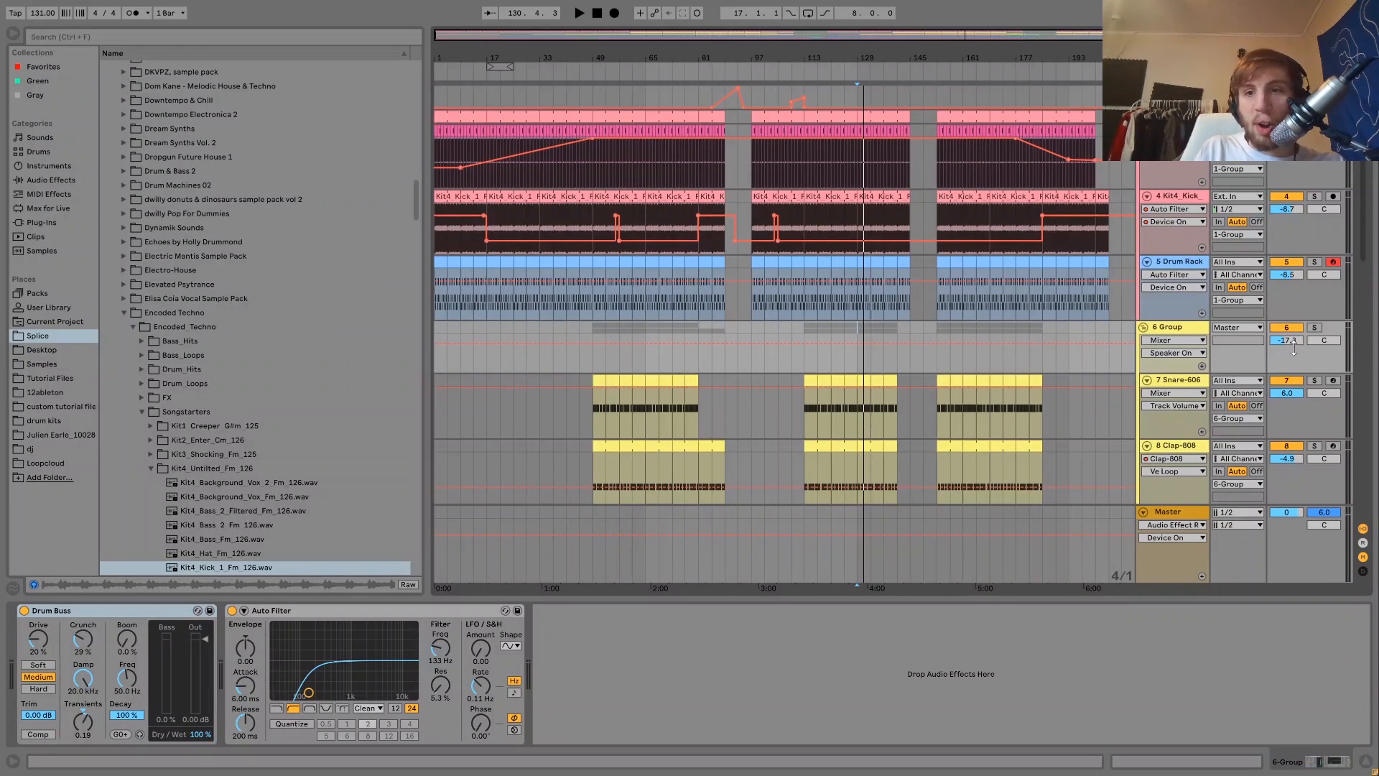
key("space")
left_click(1317, 325)
left_click(1155, 332)
left_click(1314, 328)
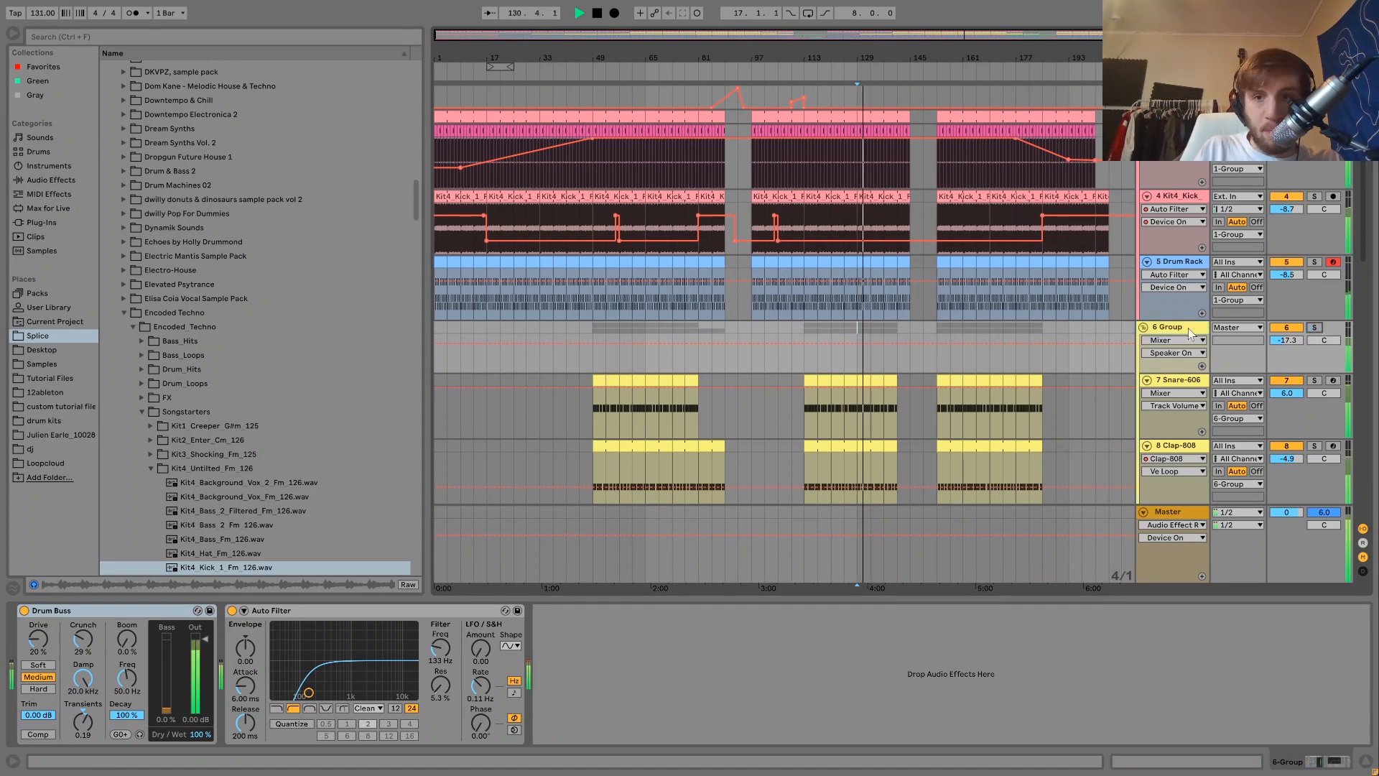
key("space")
left_click(1144, 327)
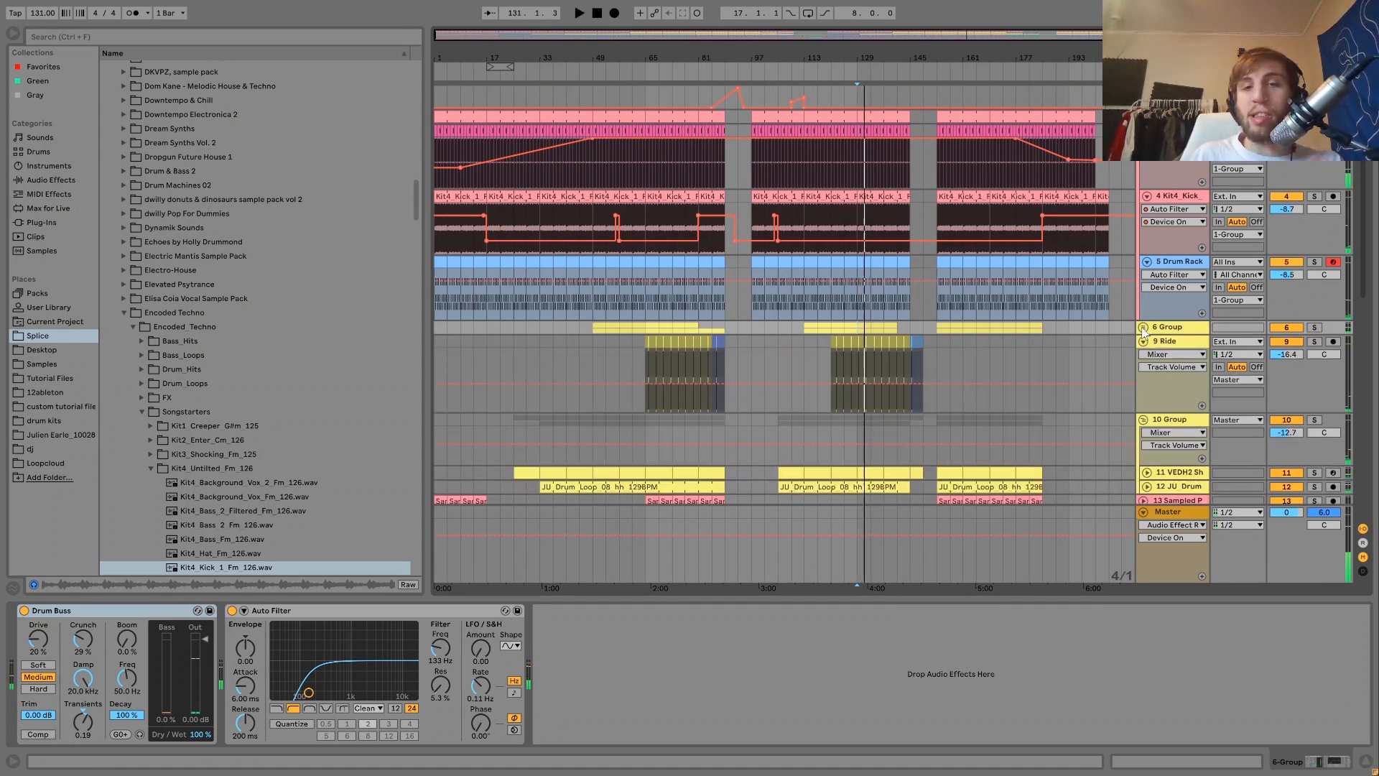
left_click(1144, 327)
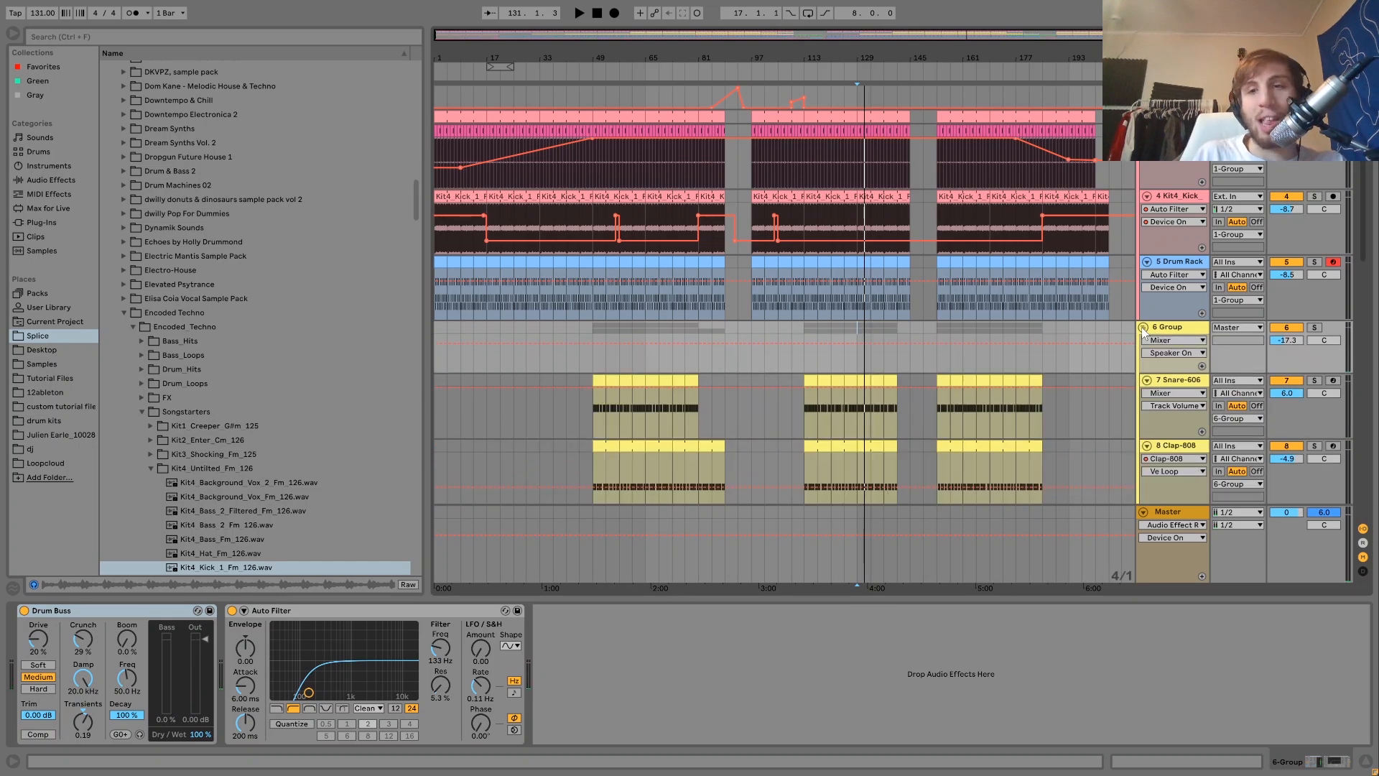
- Show the 9 Ride track's Echo, Drum Buss, Auto Filter and EQ Eight, and play the ride in solo from bar 129
scroll(1149, 352, "down", 5)
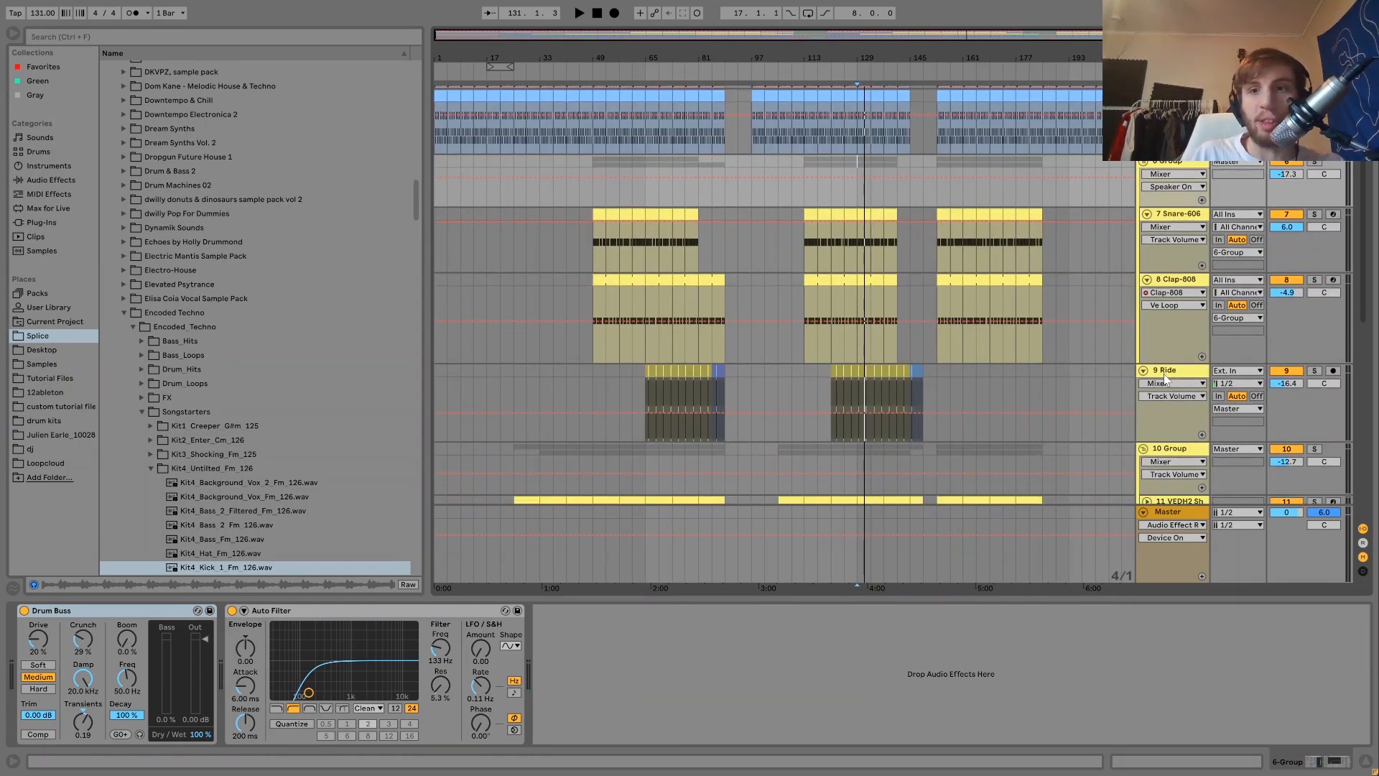
left_click(1167, 379)
left_click(1314, 371)
key("space")
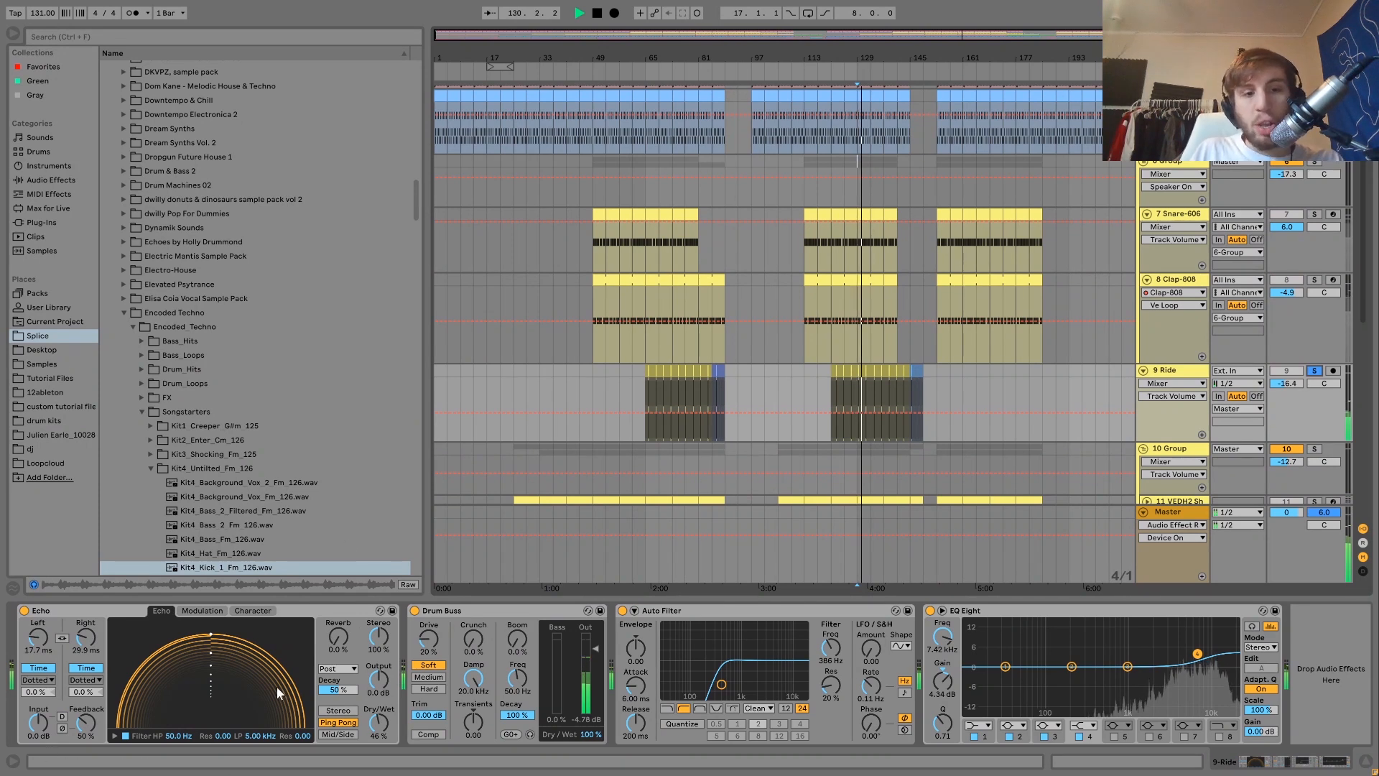
key("space")
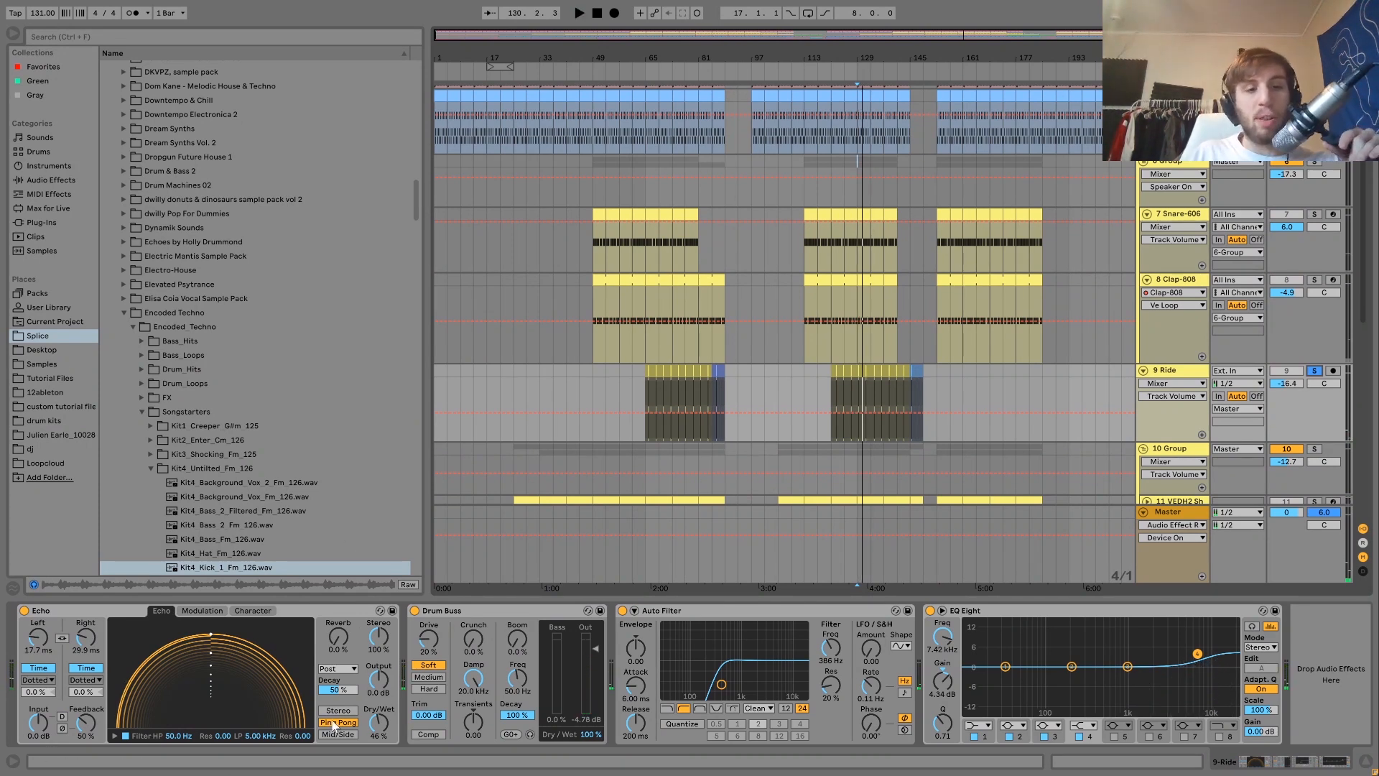
- Replay the soloed ride from bar 129, switching its Echo off and back on for comparison
key("space")
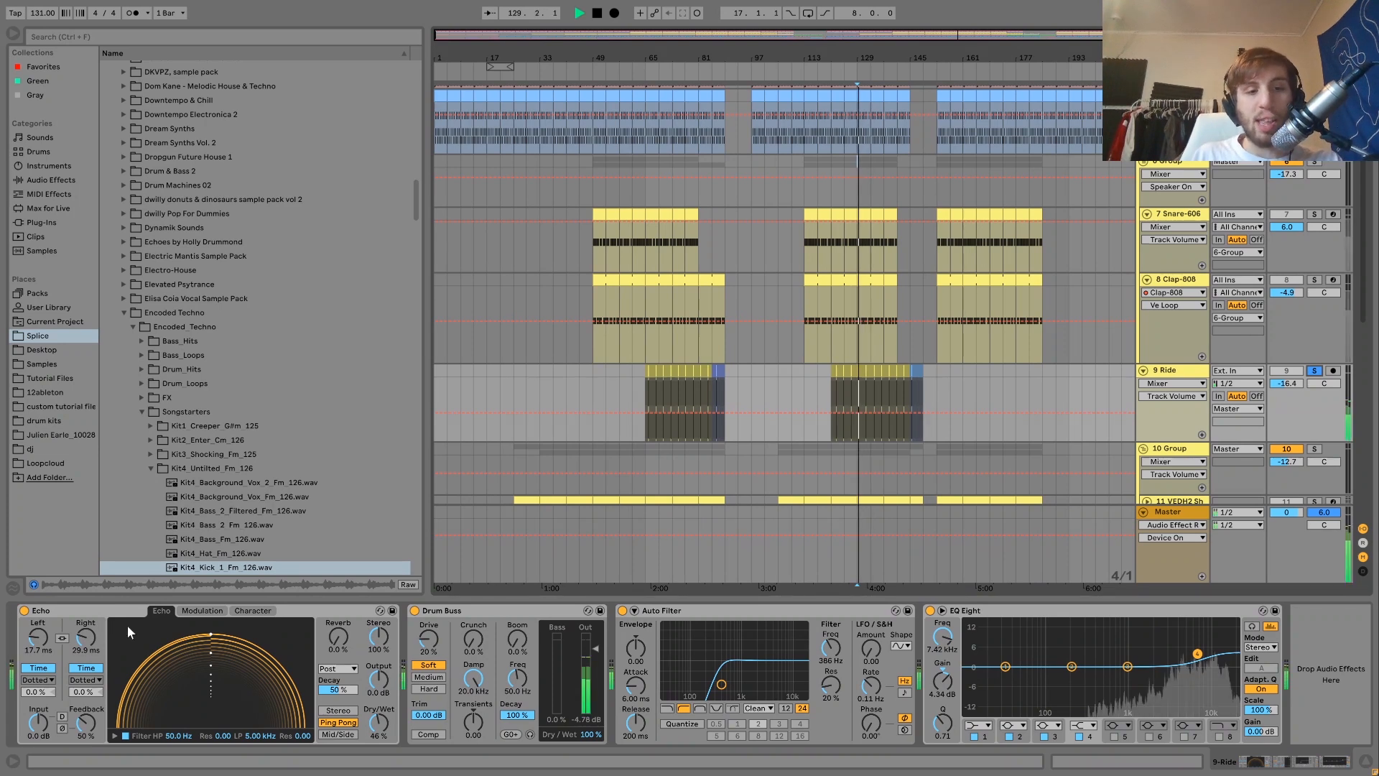
left_click(25, 611)
left_click(25, 610)
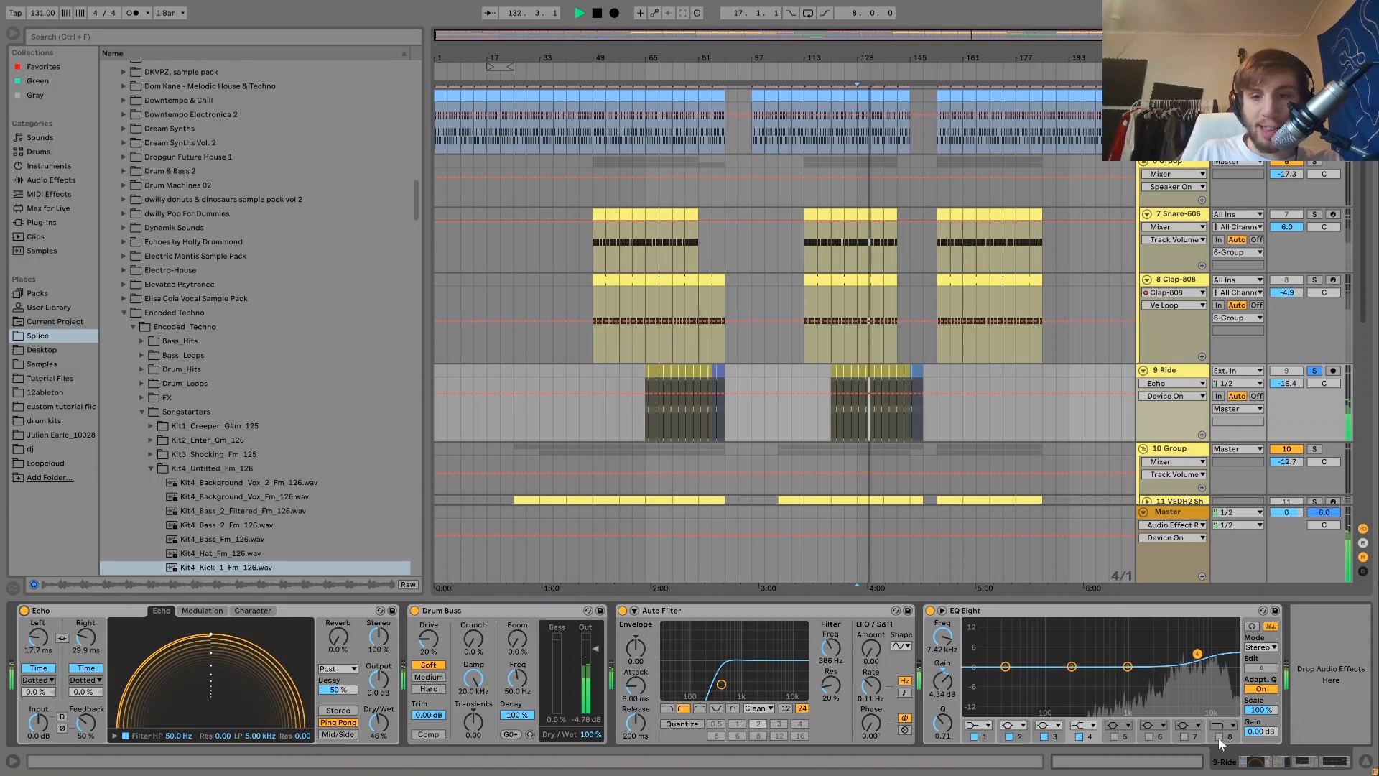
- Play the 10 Group track in solo from bar 129 and show its effect chain
scroll(1200, 489, "down", 5)
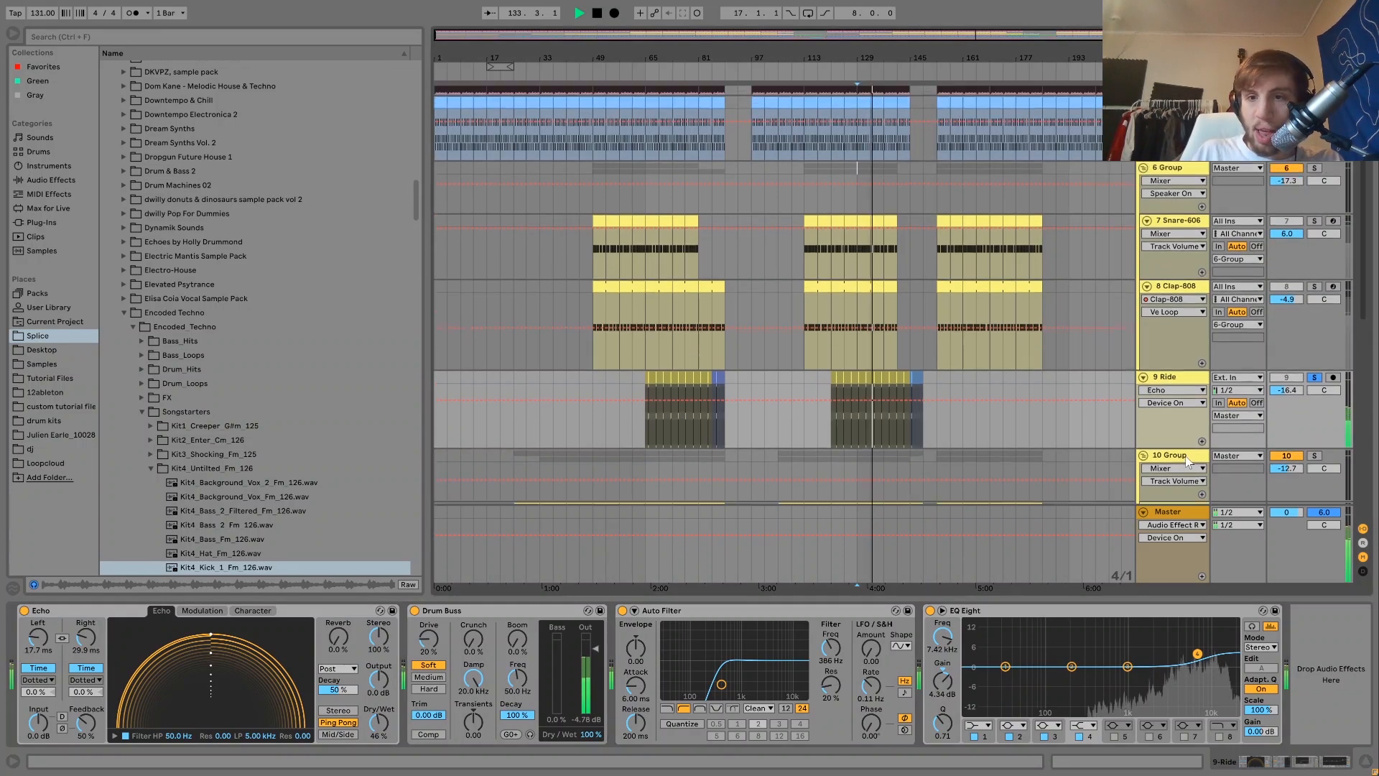
key("space")
left_click(1315, 341)
key("space")
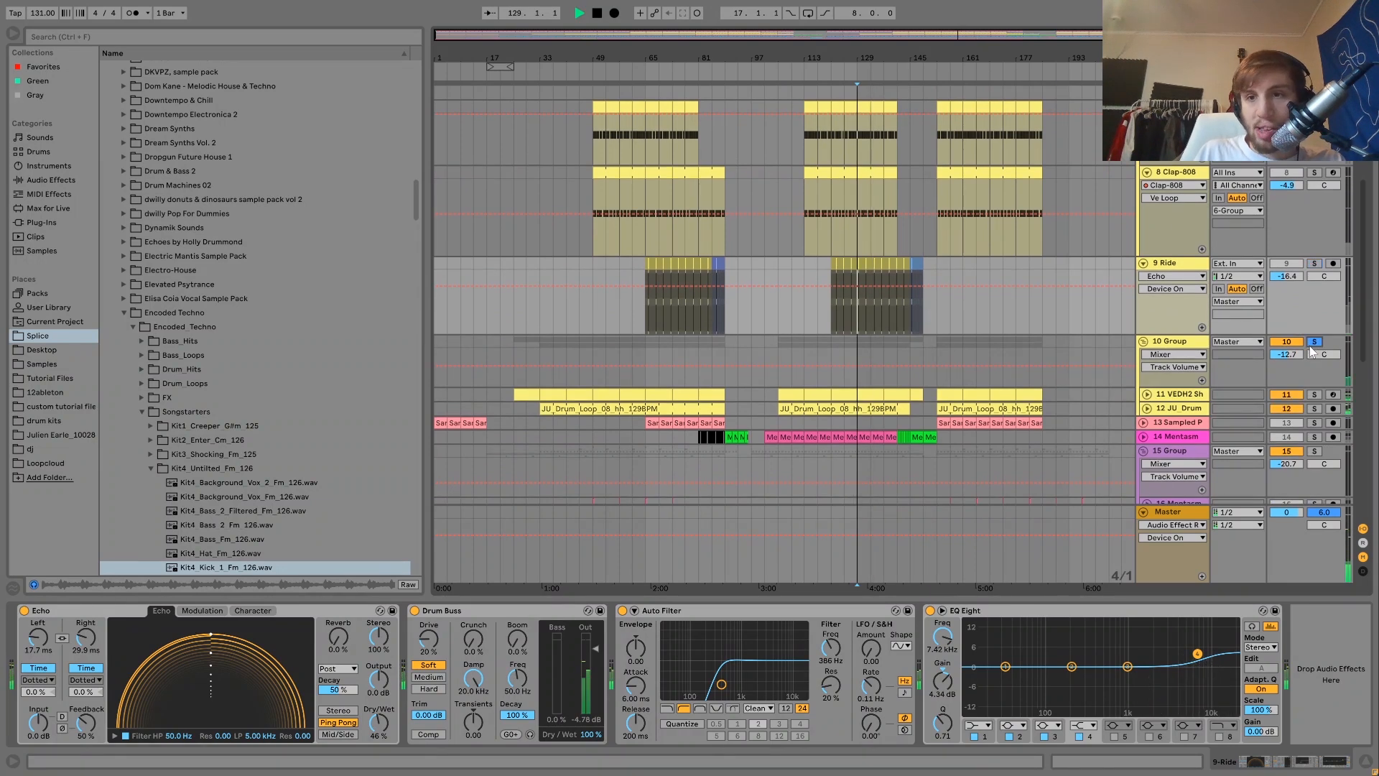
left_click(1179, 347)
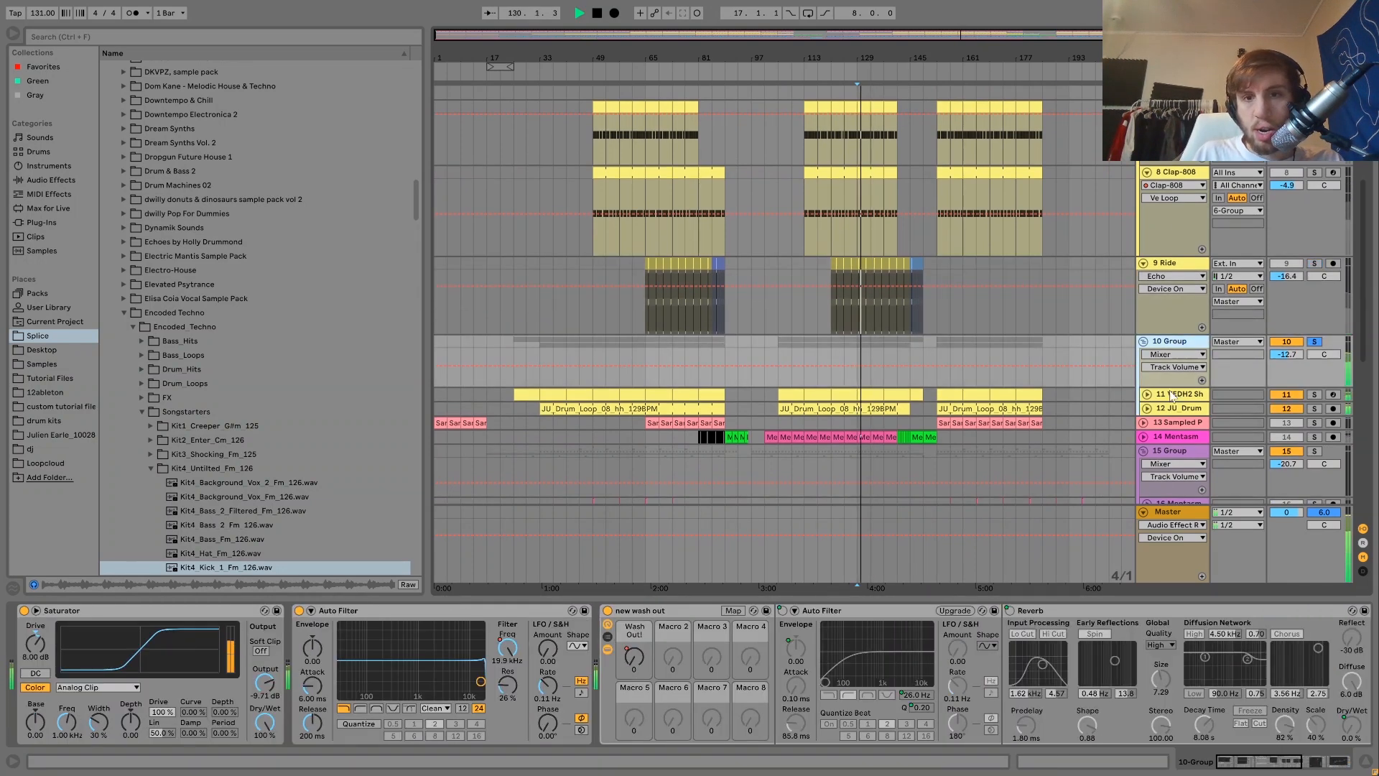
key("space")
- Unfold the 11 VEDH2 Shake track, show its sample, and play it in solo from bar 129
left_click(1148, 395)
left_click(1147, 394)
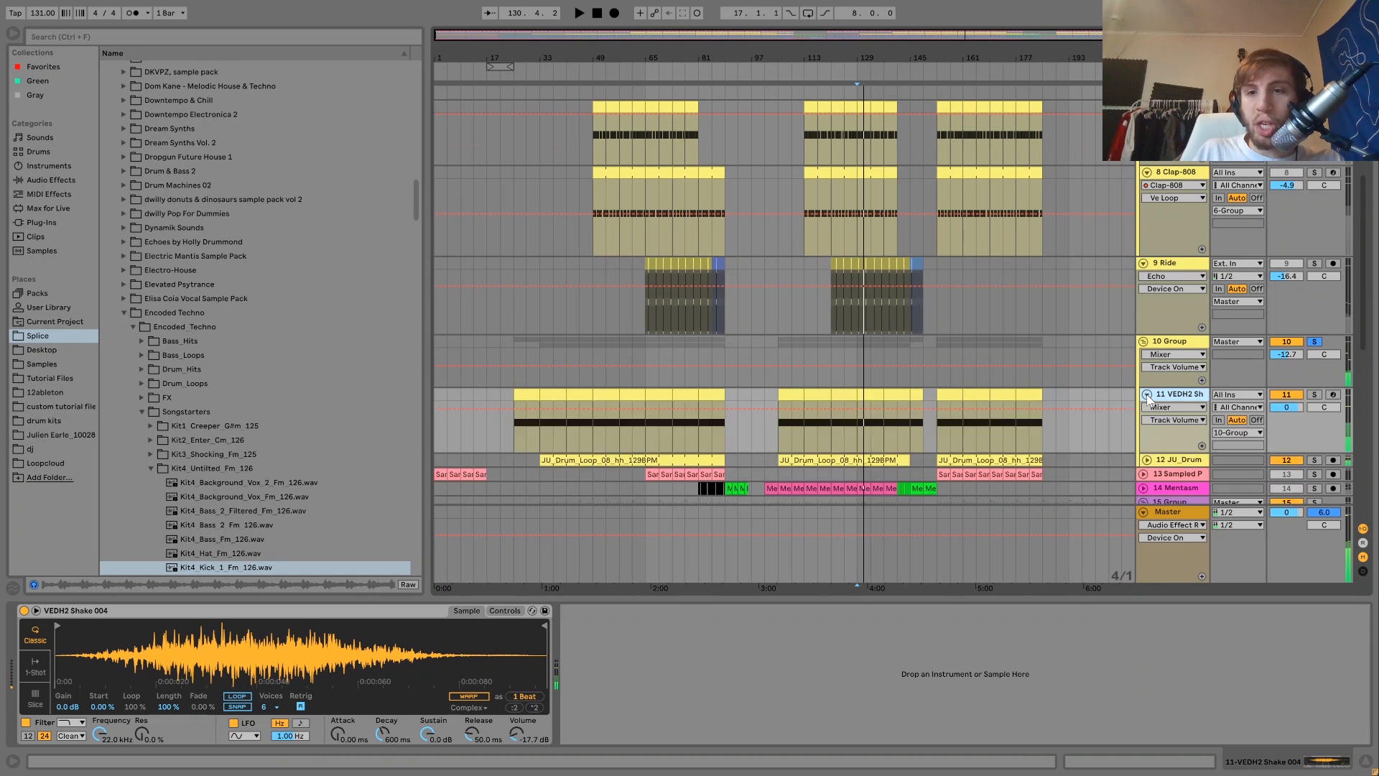
scroll(1336, 302, "down", 6)
left_click(1314, 268)
key("space")
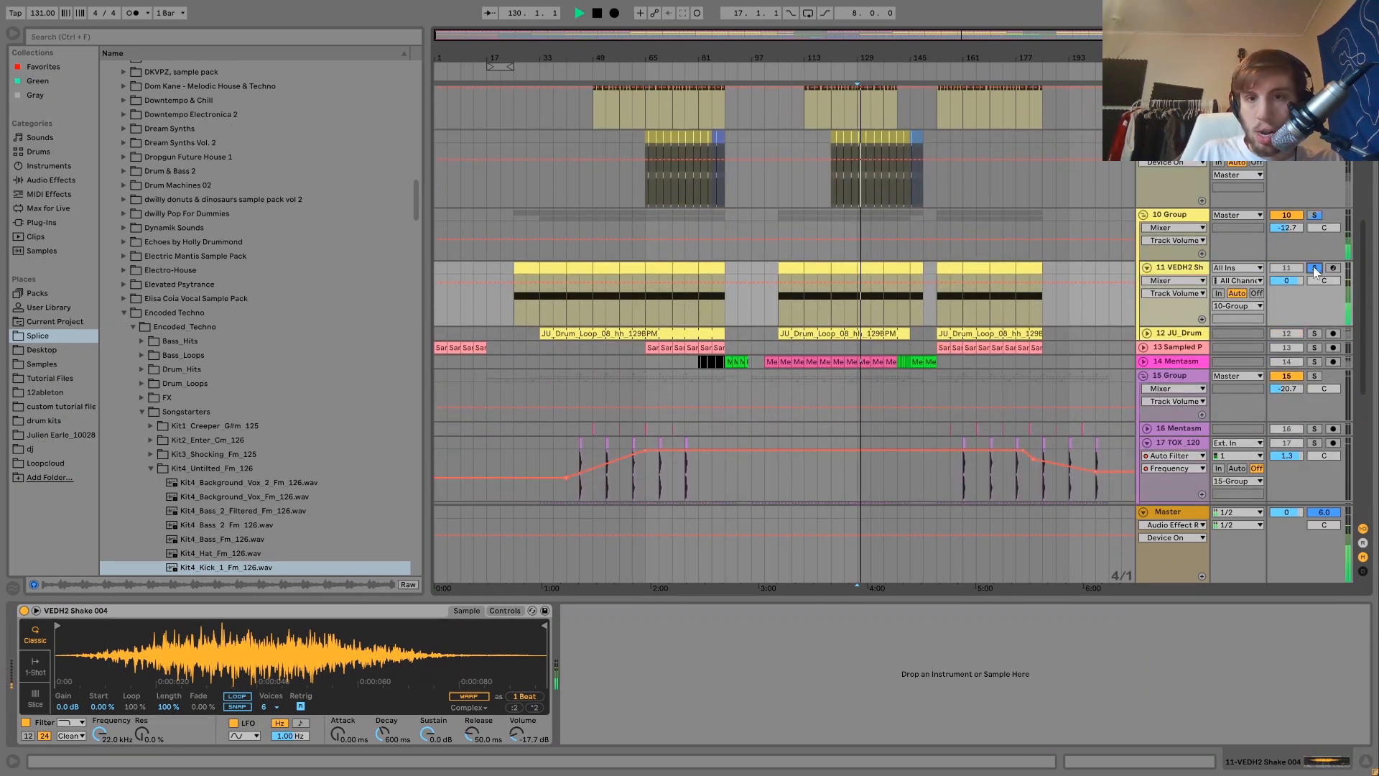
- Audition the 12 JU_Drum loop in solo with its track unfolded, and return the solo to the 10 Group
left_click(1315, 334)
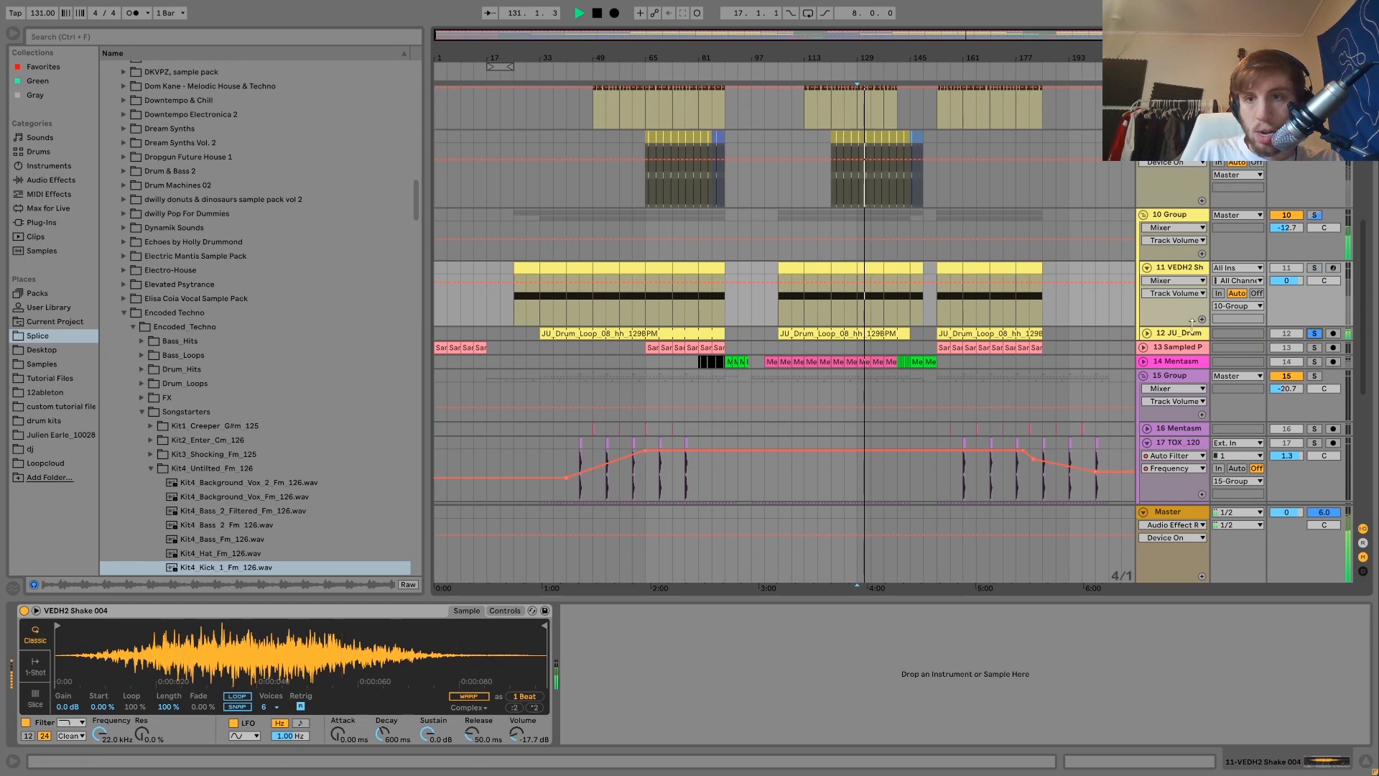
left_click(1148, 333)
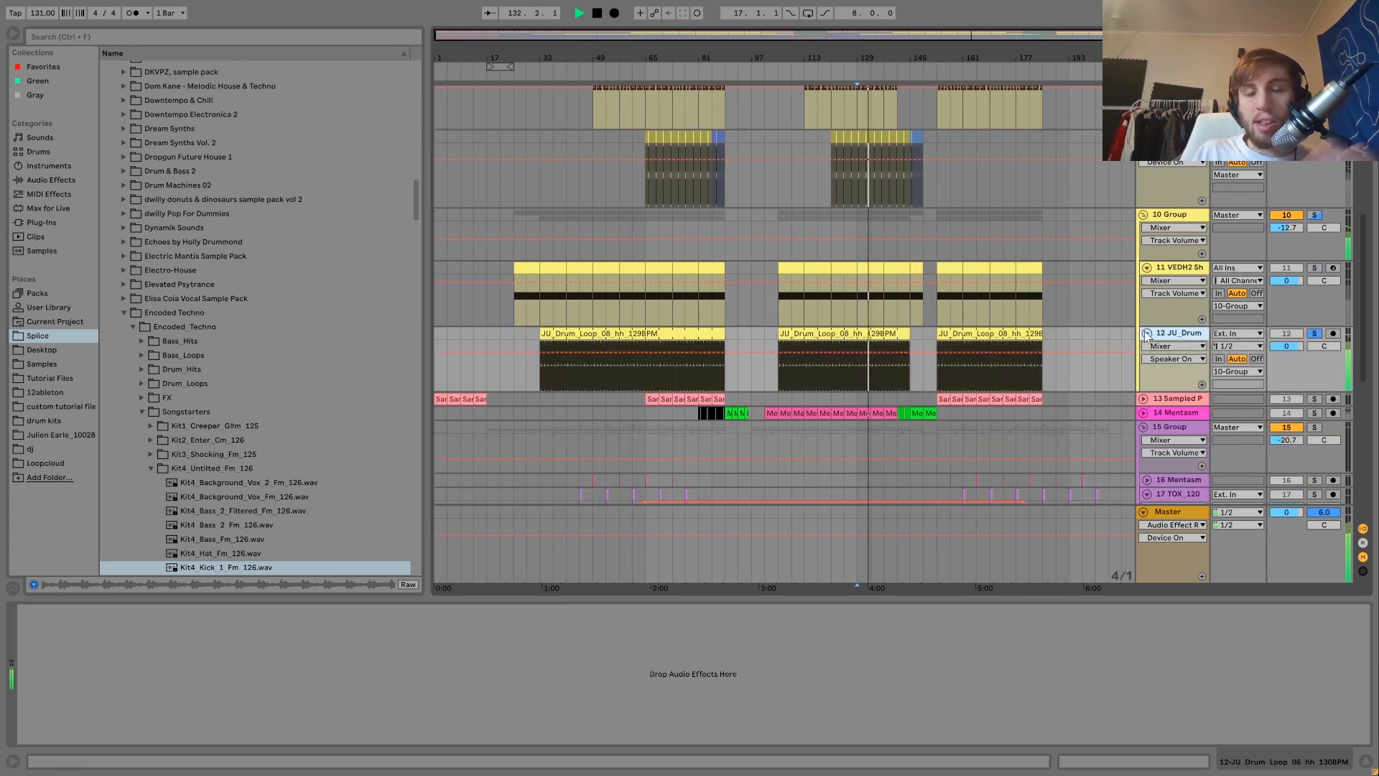
left_click(1313, 221)
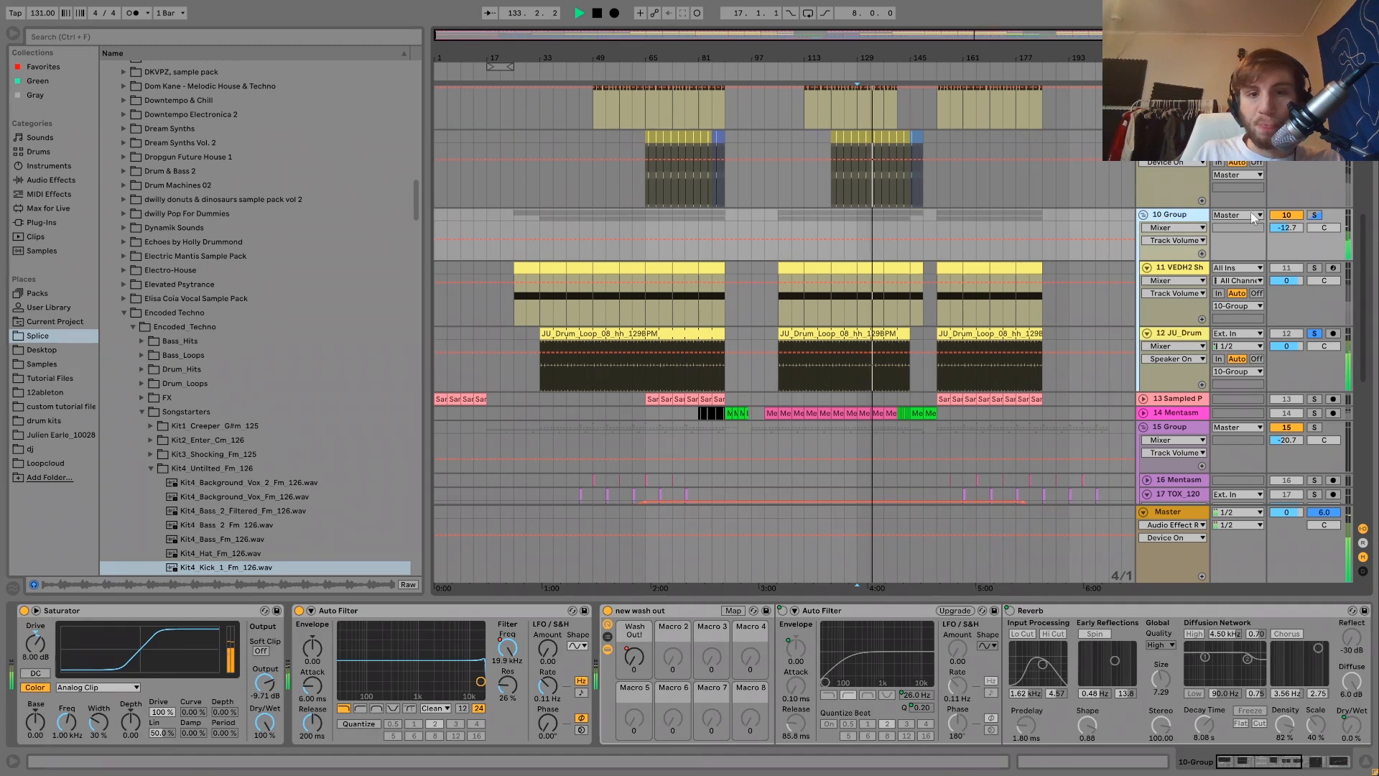
left_click(1314, 214)
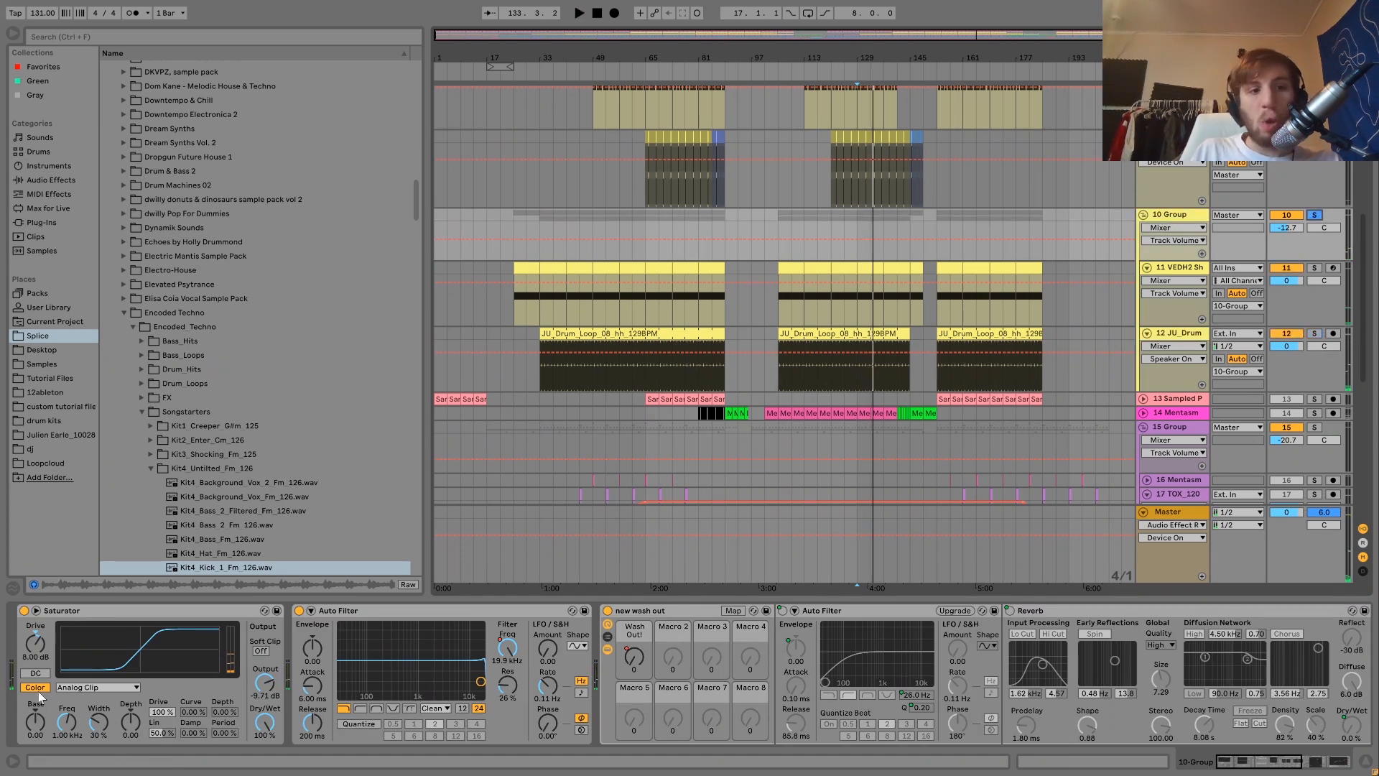
- Play the 10 Group from bar 129, show its Auto Filter frequency automation, and replay it from bar 85
key("space")
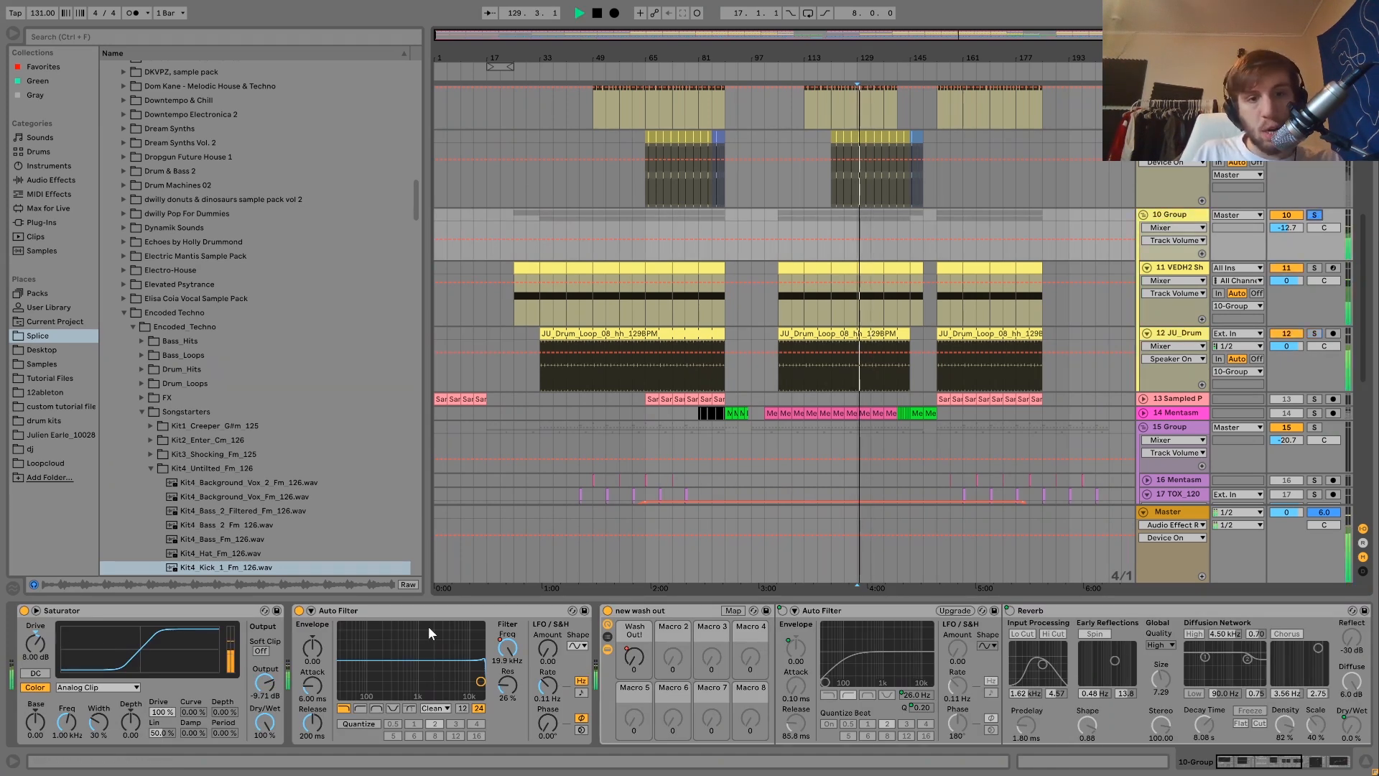
left_click(505, 646)
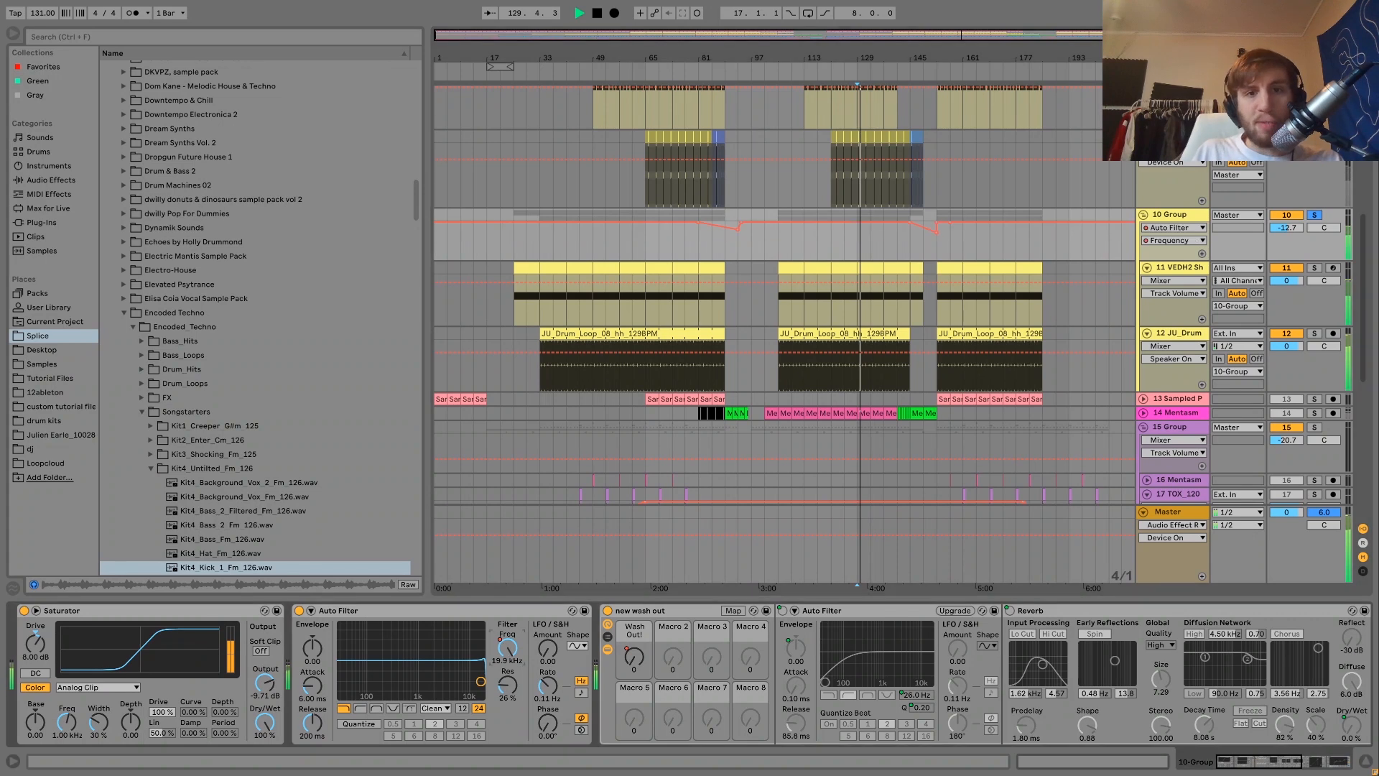
left_click(714, 255)
key("space")
key("space")
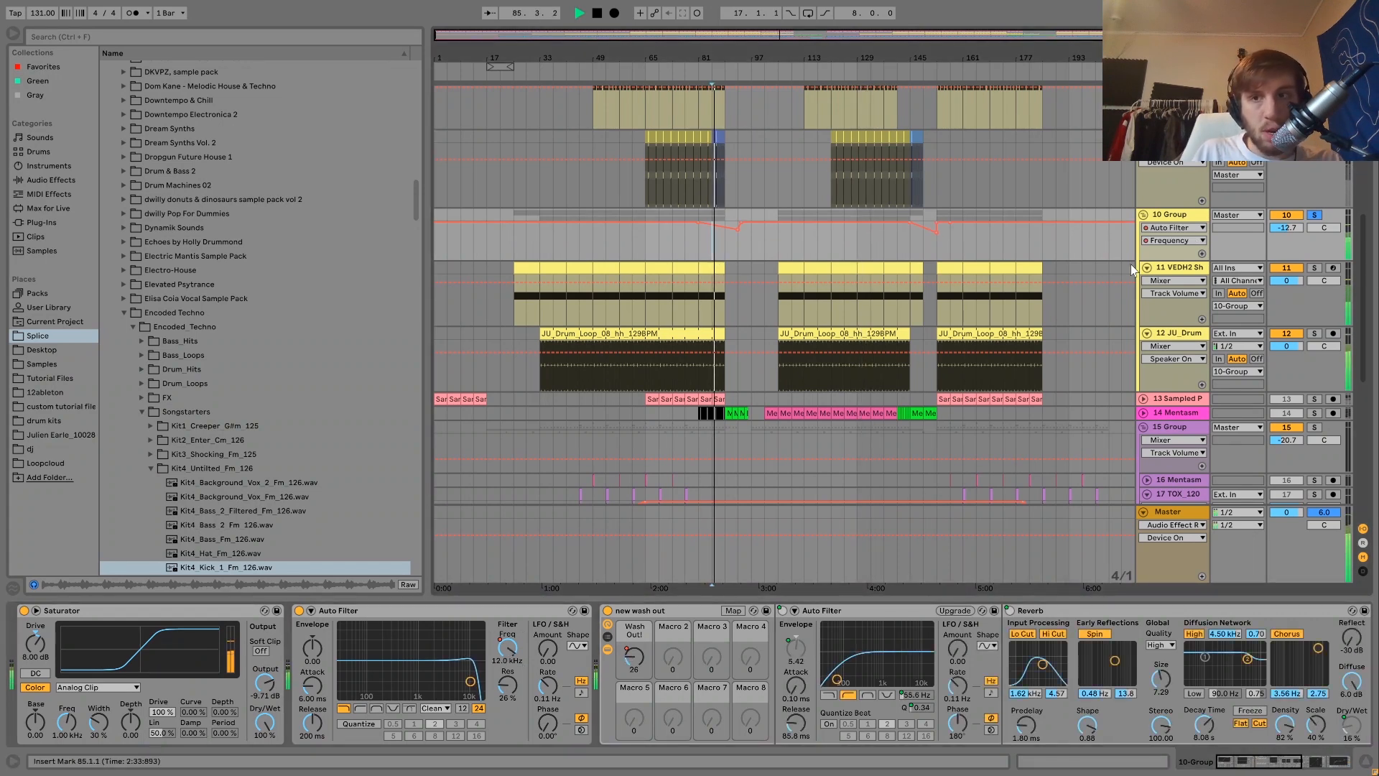
- Show the Wash Out! macro automation of the new wash out rack, continue playback, and hide the rack's devices
scroll(672, 657, "right", 5)
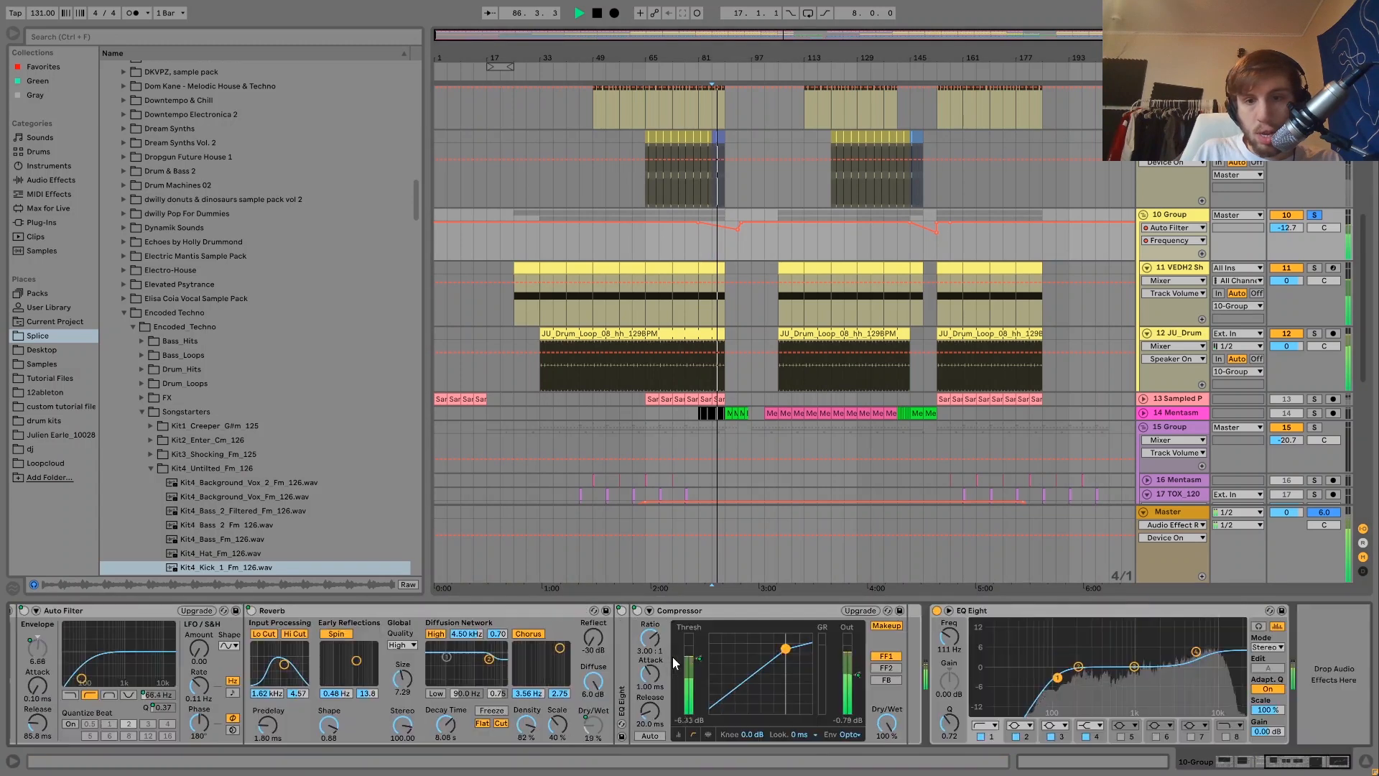
scroll(673, 656, "left", 5)
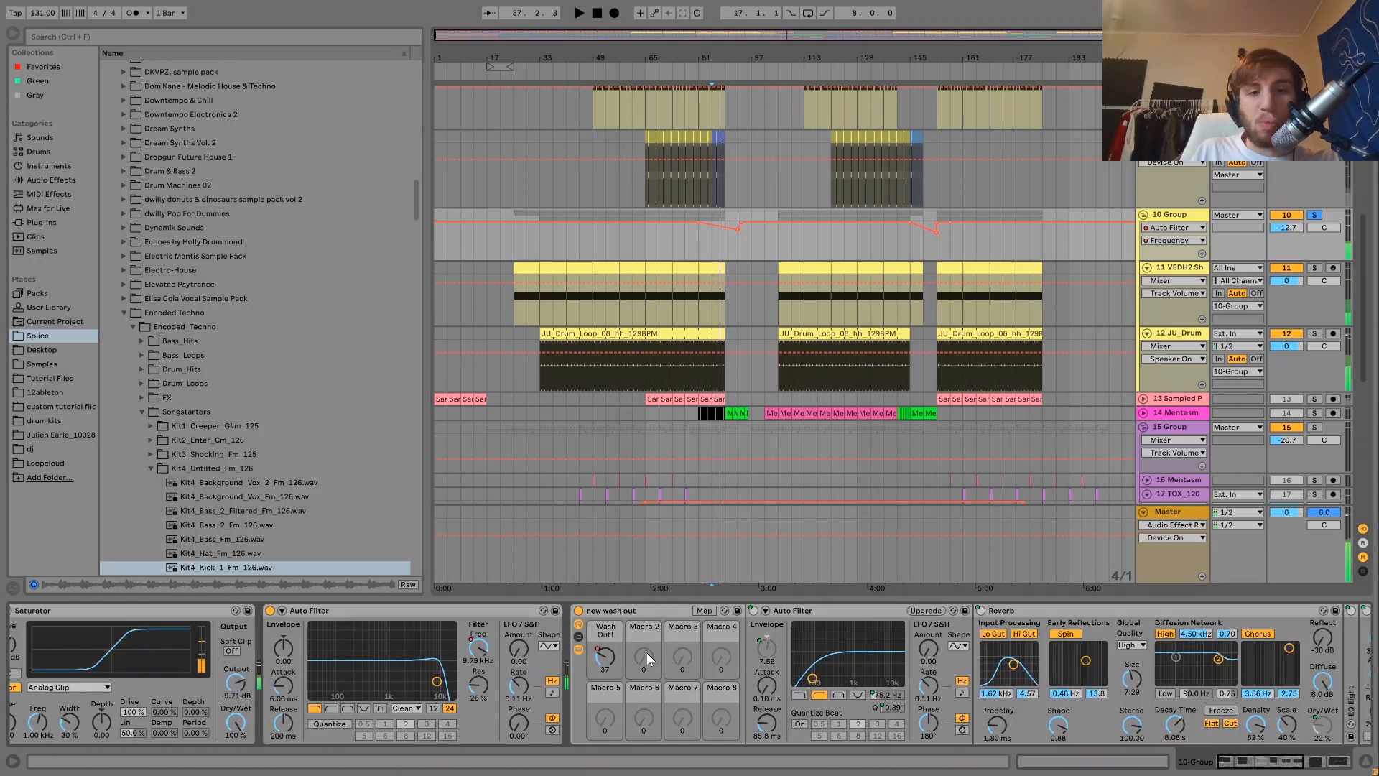
left_click(605, 658)
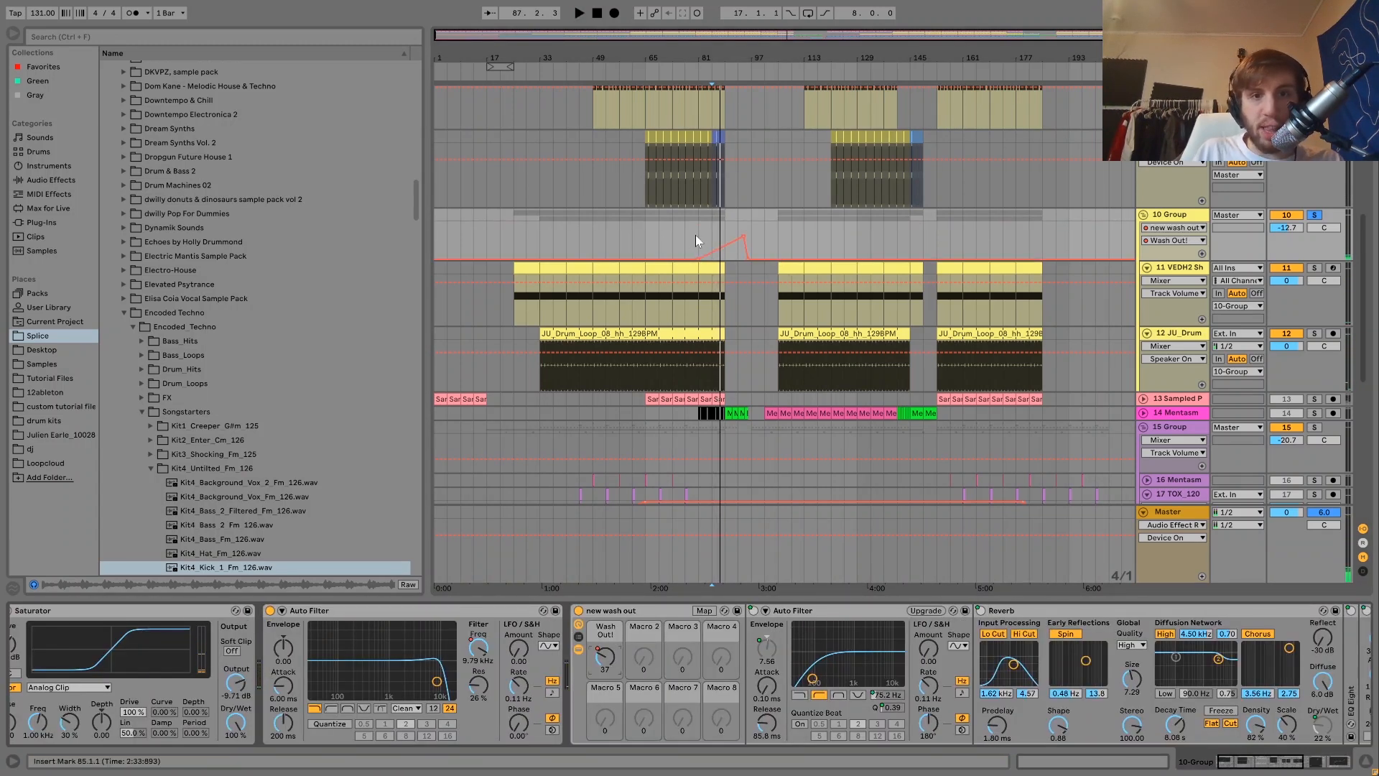
key("space")
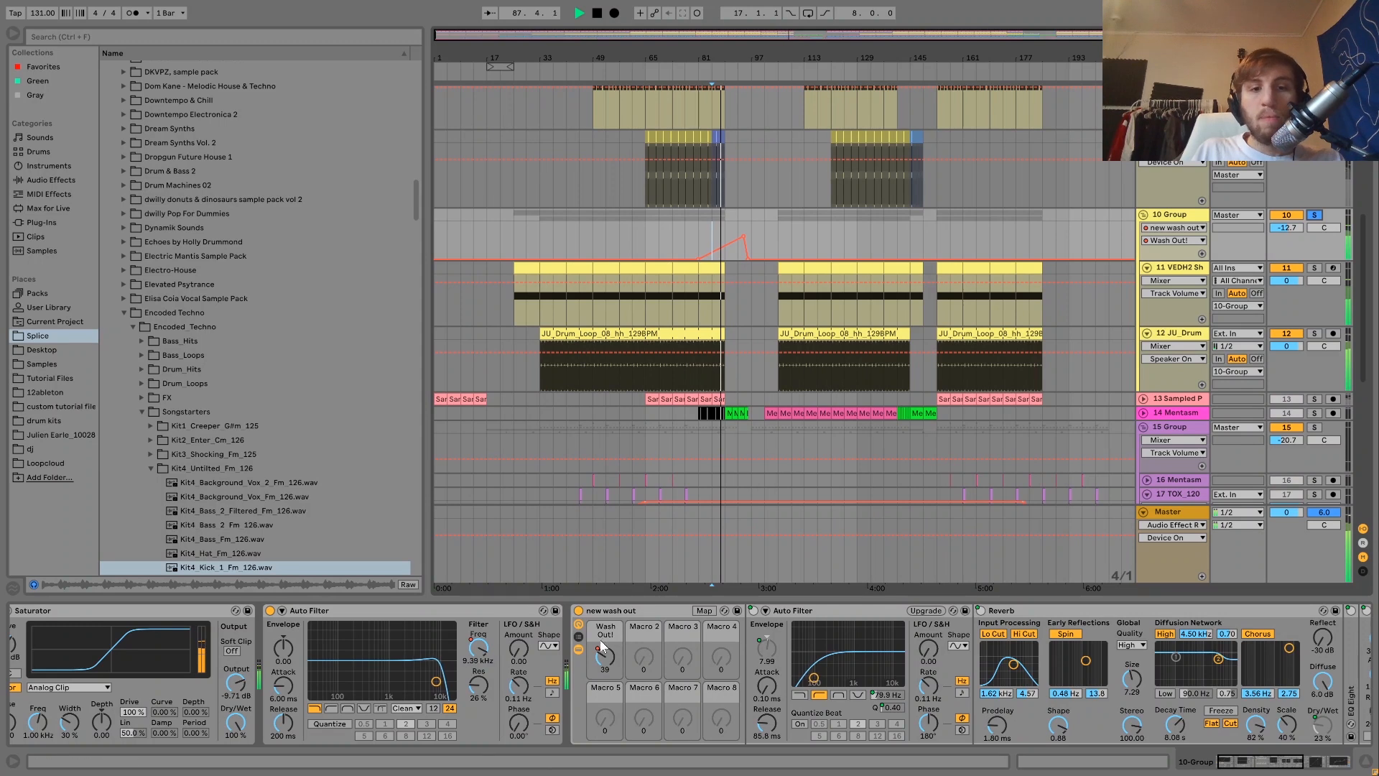
left_click(579, 649)
key("space")
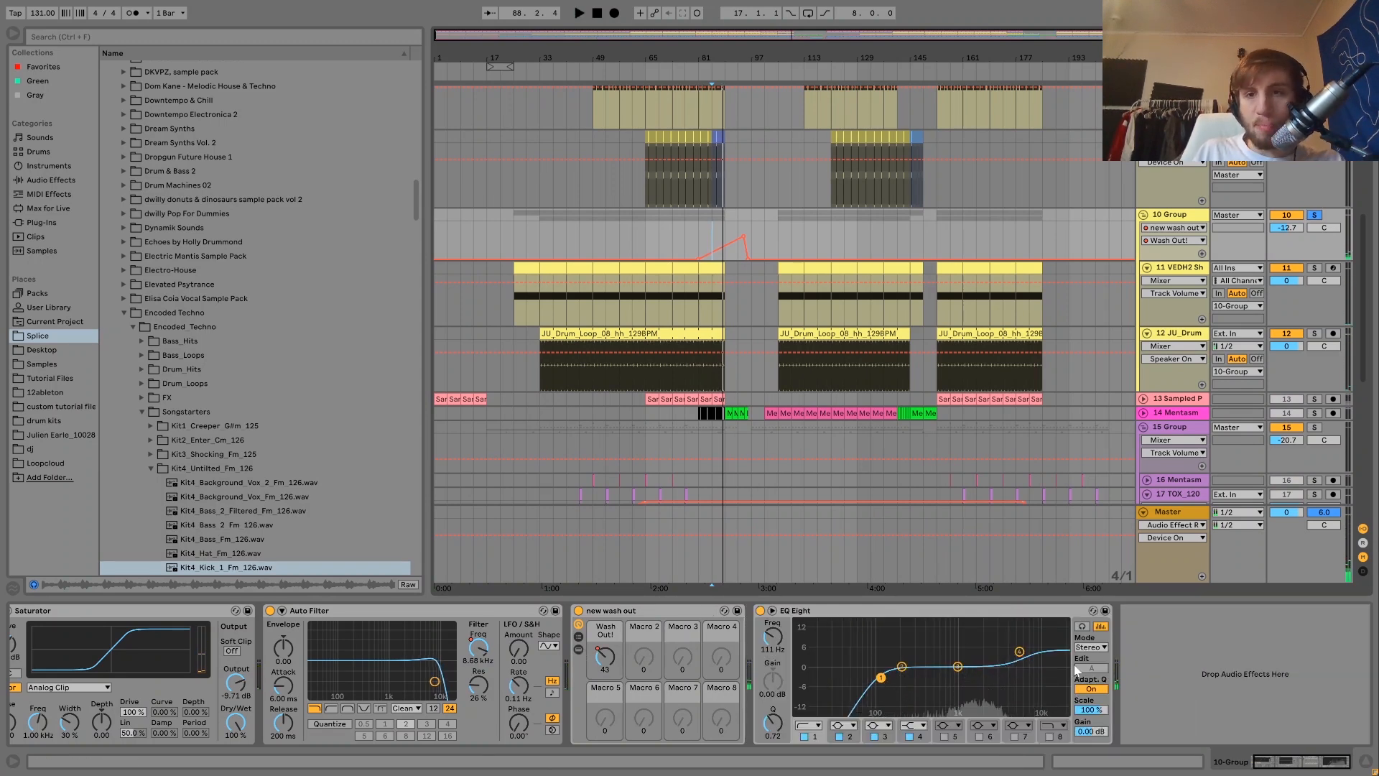
- Unfold and solo the 13 Sampled Pad track, play it from bar 77, and check its clip's sample before returning to its devices
scroll(1150, 323, "down", 5)
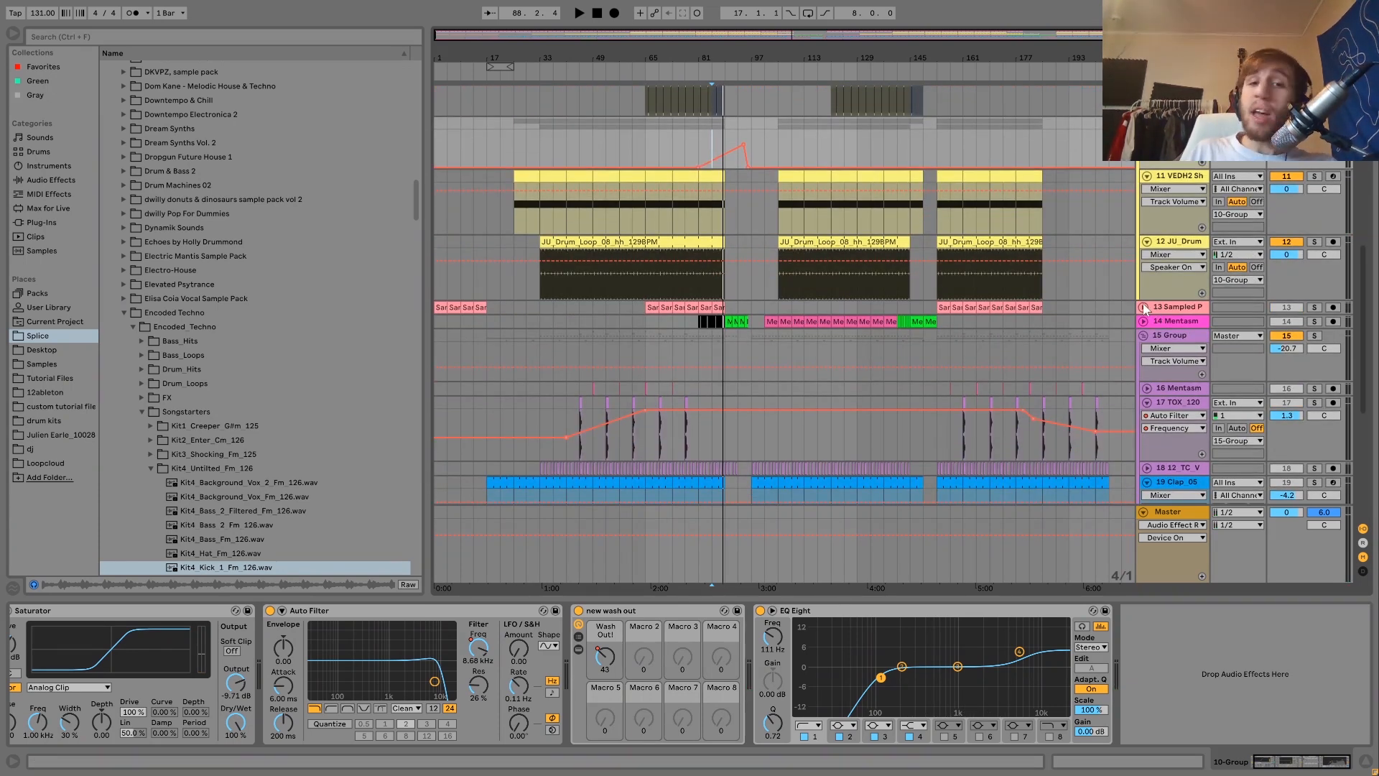
left_click(1143, 307)
left_click(1314, 308)
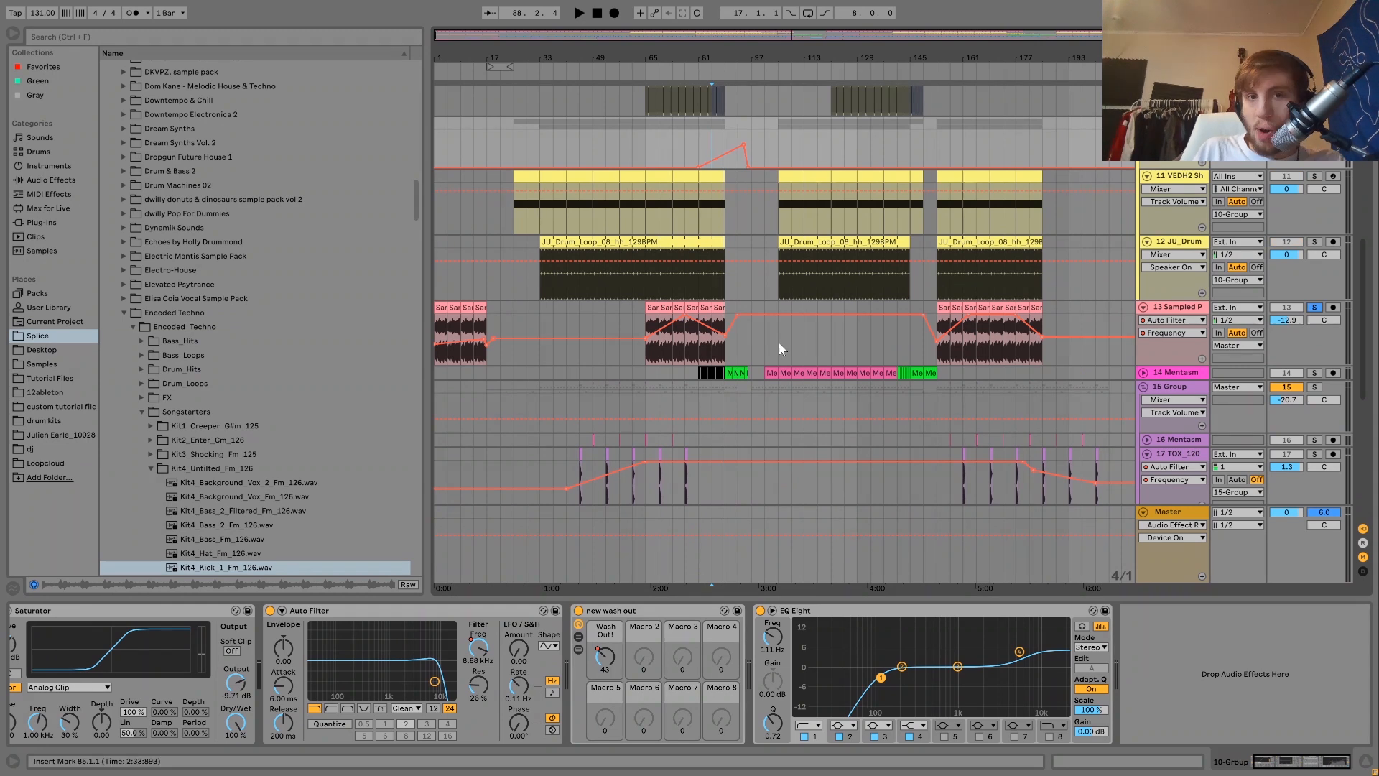
left_click(694, 308)
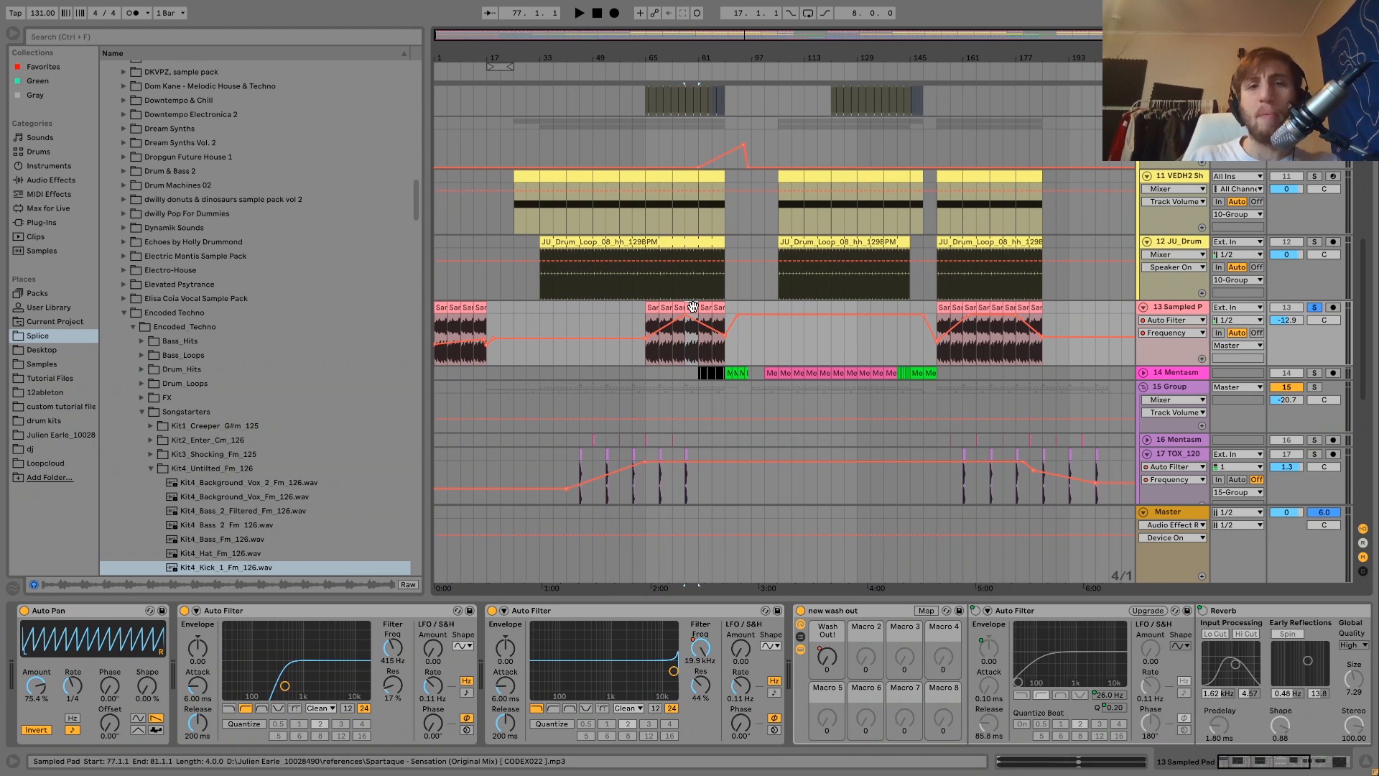
key("space")
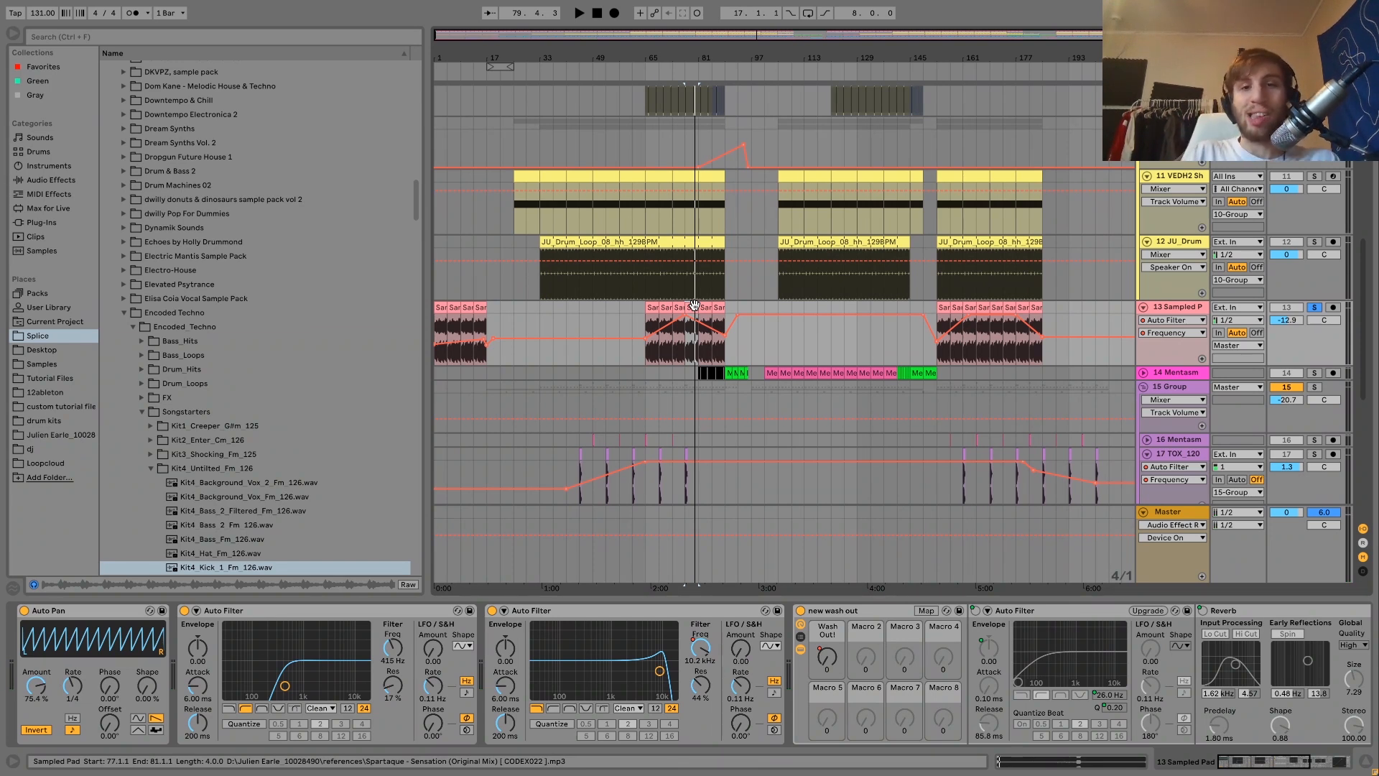
double_click(694, 305)
left_click(1236, 769)
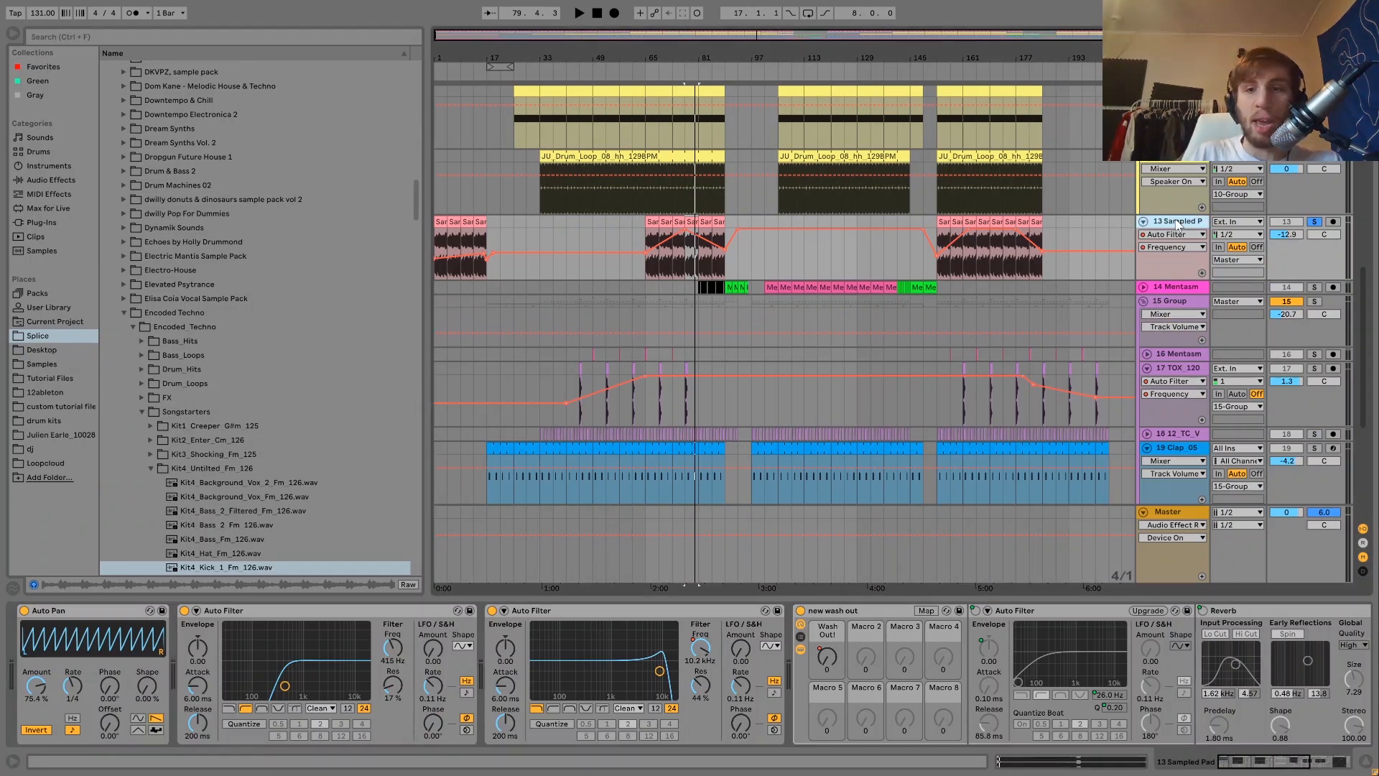
- Replay the Sampled Pad from bar 77, lifting its solo to hear it in the full mix and soloing it again
key("space")
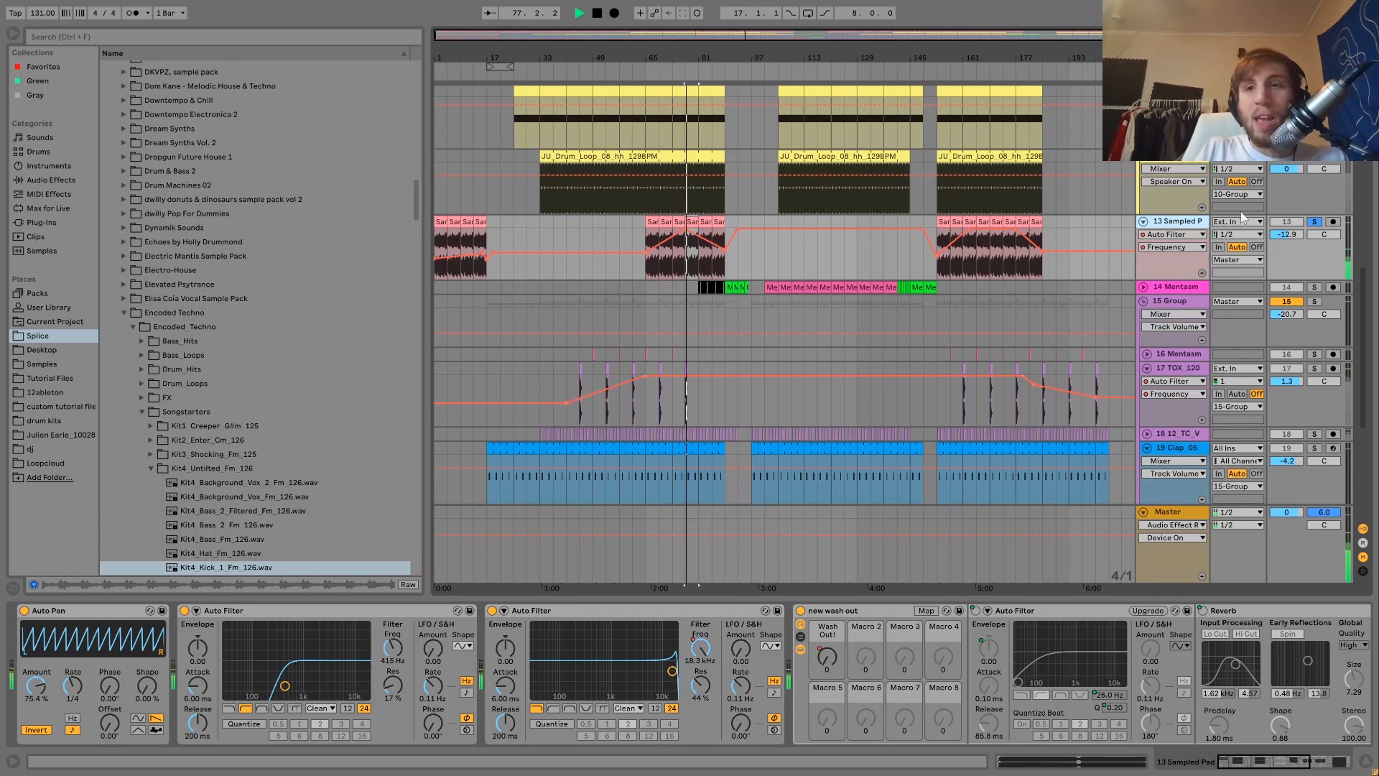
left_click(1315, 221)
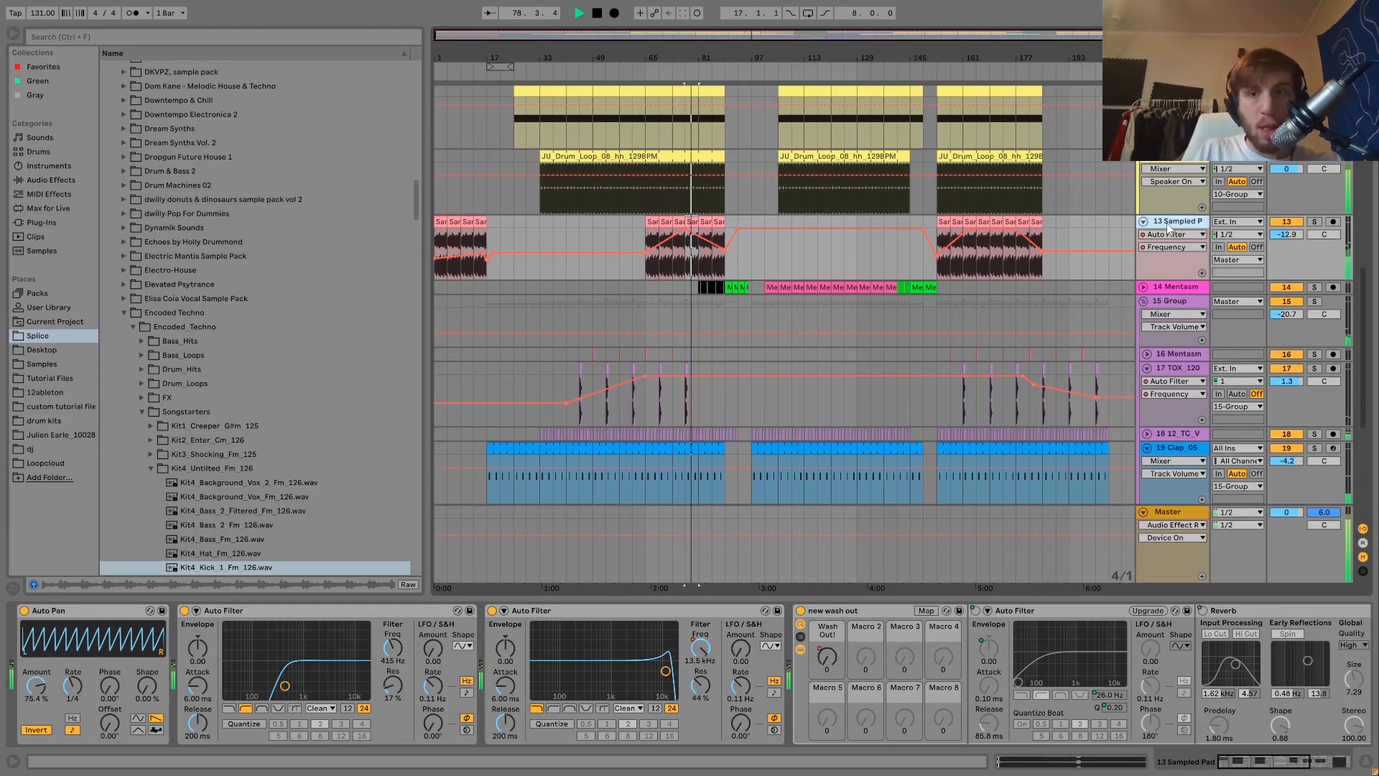
left_click(1314, 222)
key("space")
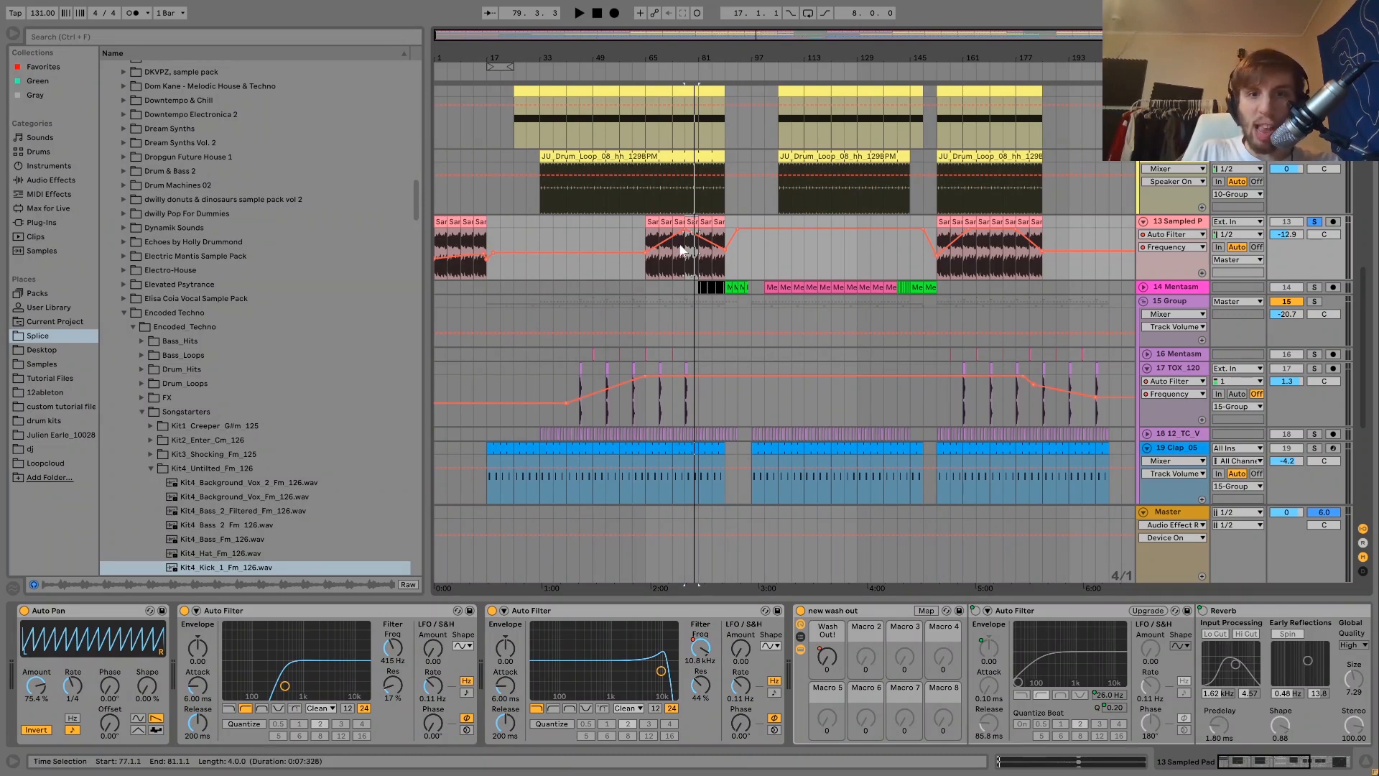
- Audition the soloed Sampled Pad from its clip at bar 165
mouse_move(763, 240)
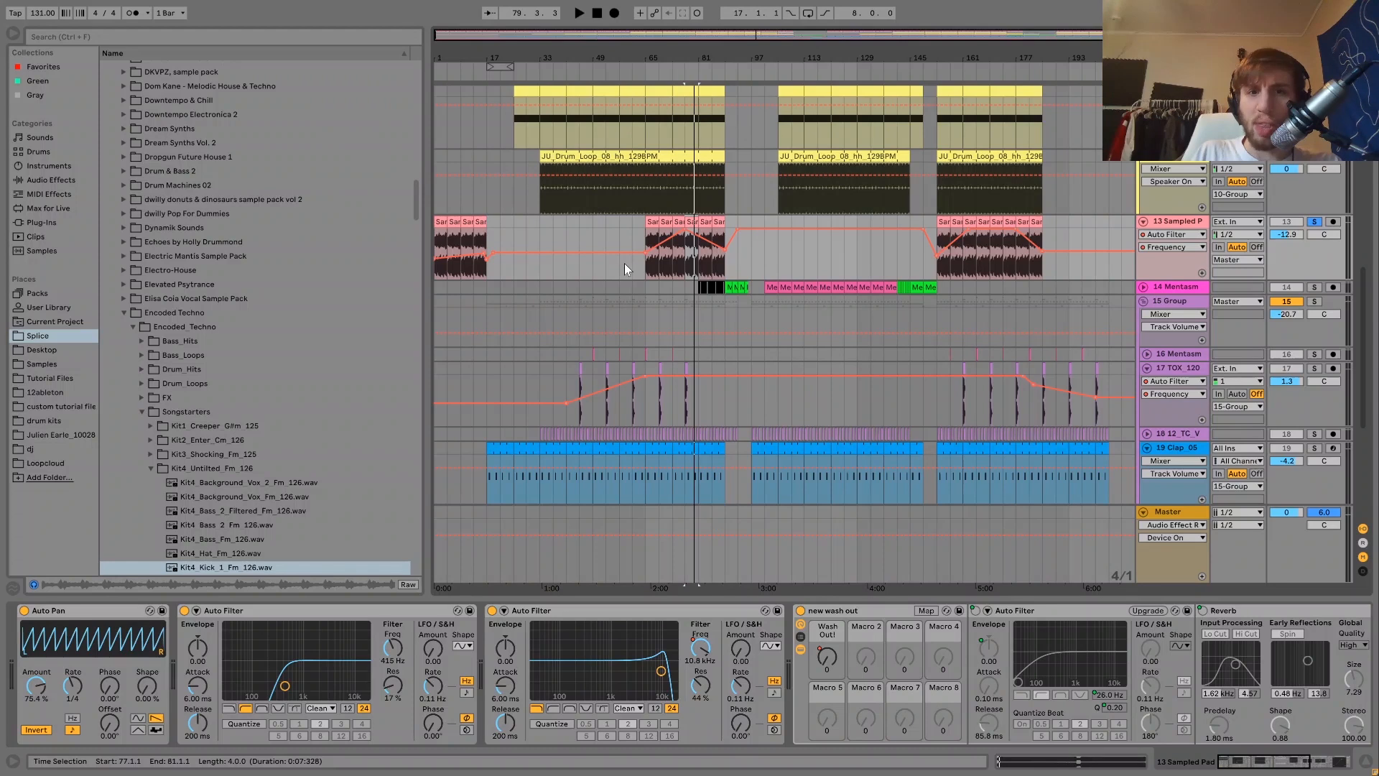
left_click(985, 223)
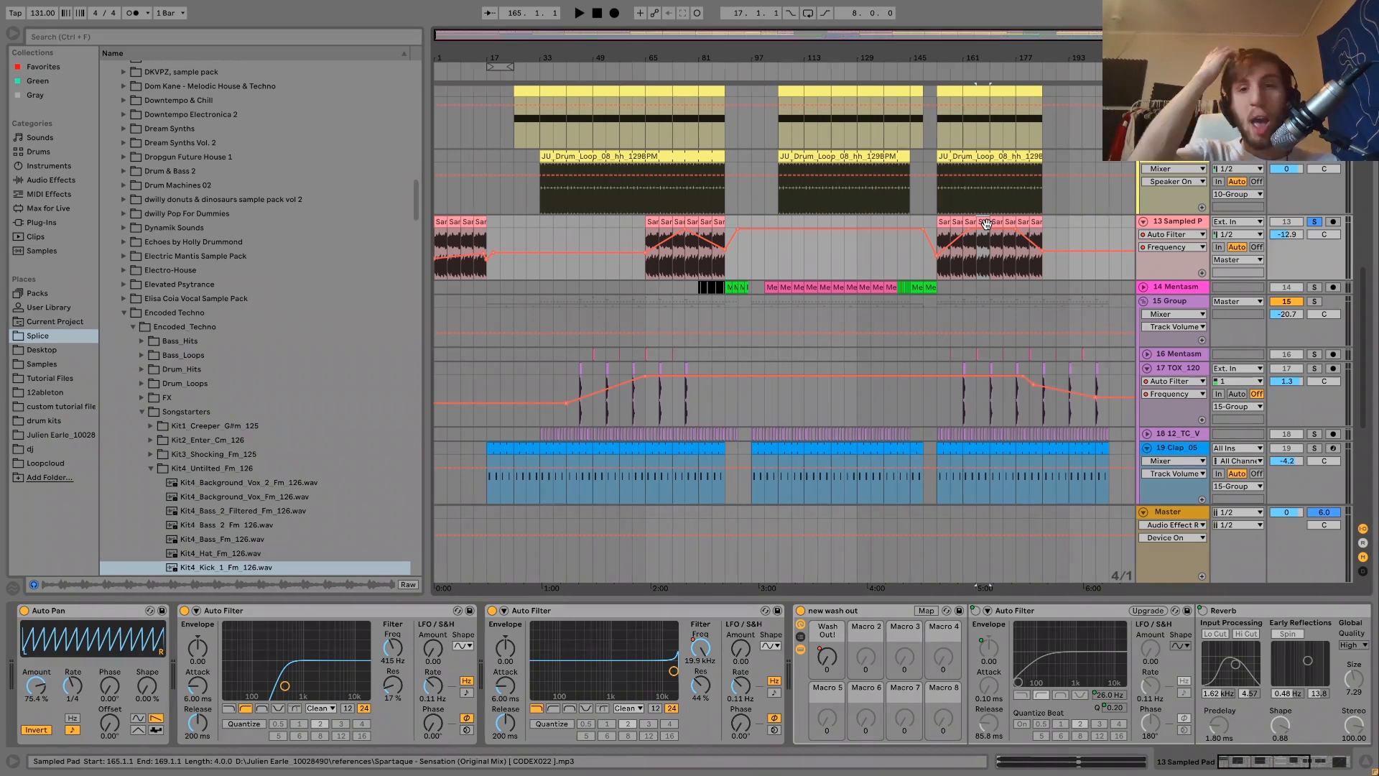
key("space")
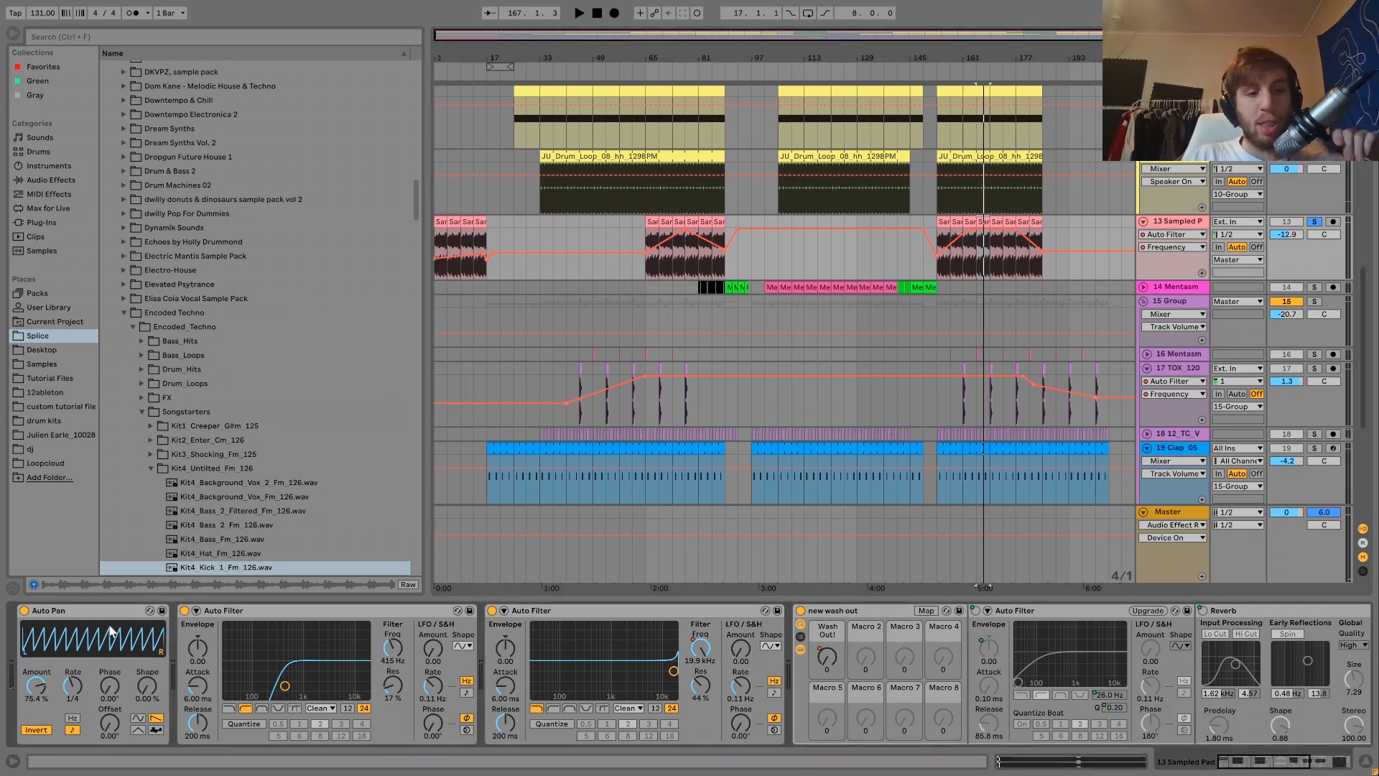
key("space")
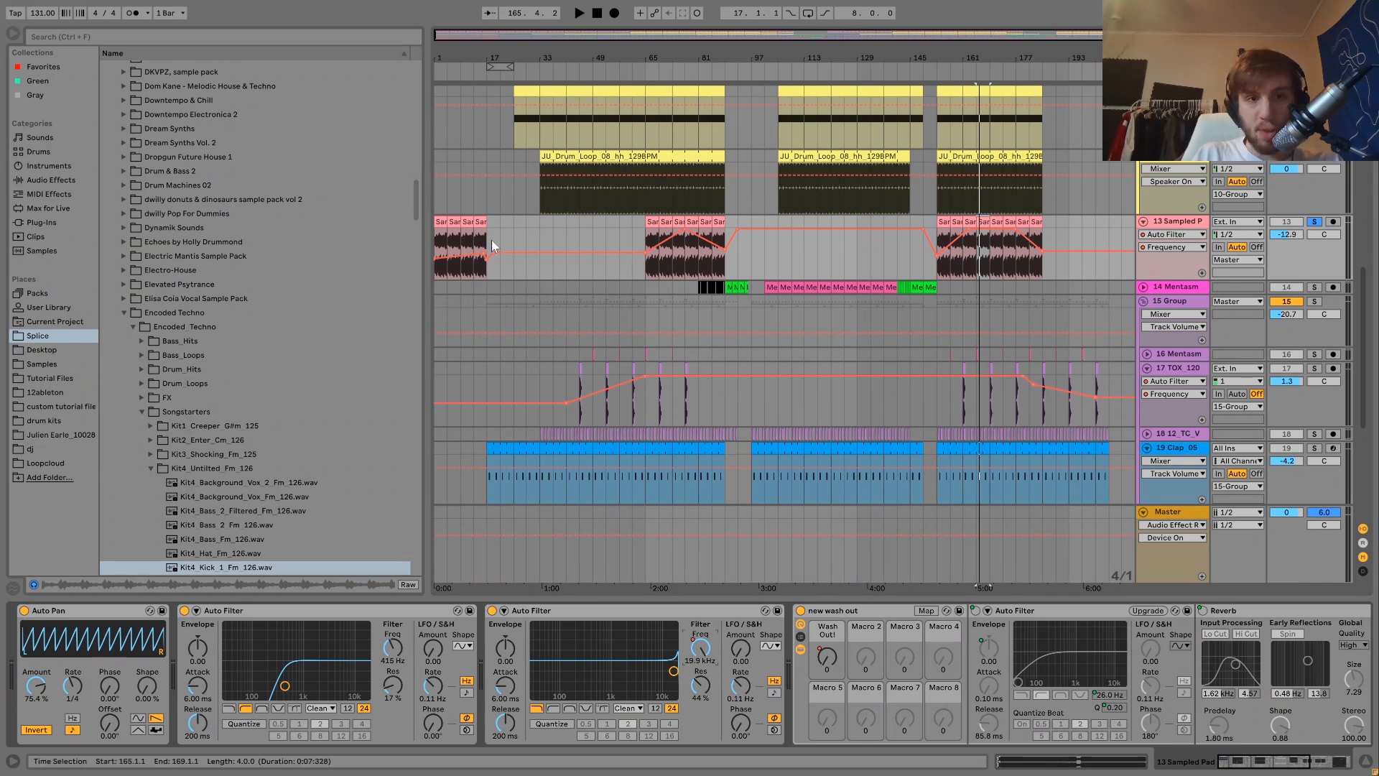
- Play the end of the Sampled Pad's intro section from about bar 13, switching from solo to the full mix
left_click(471, 242)
key("space")
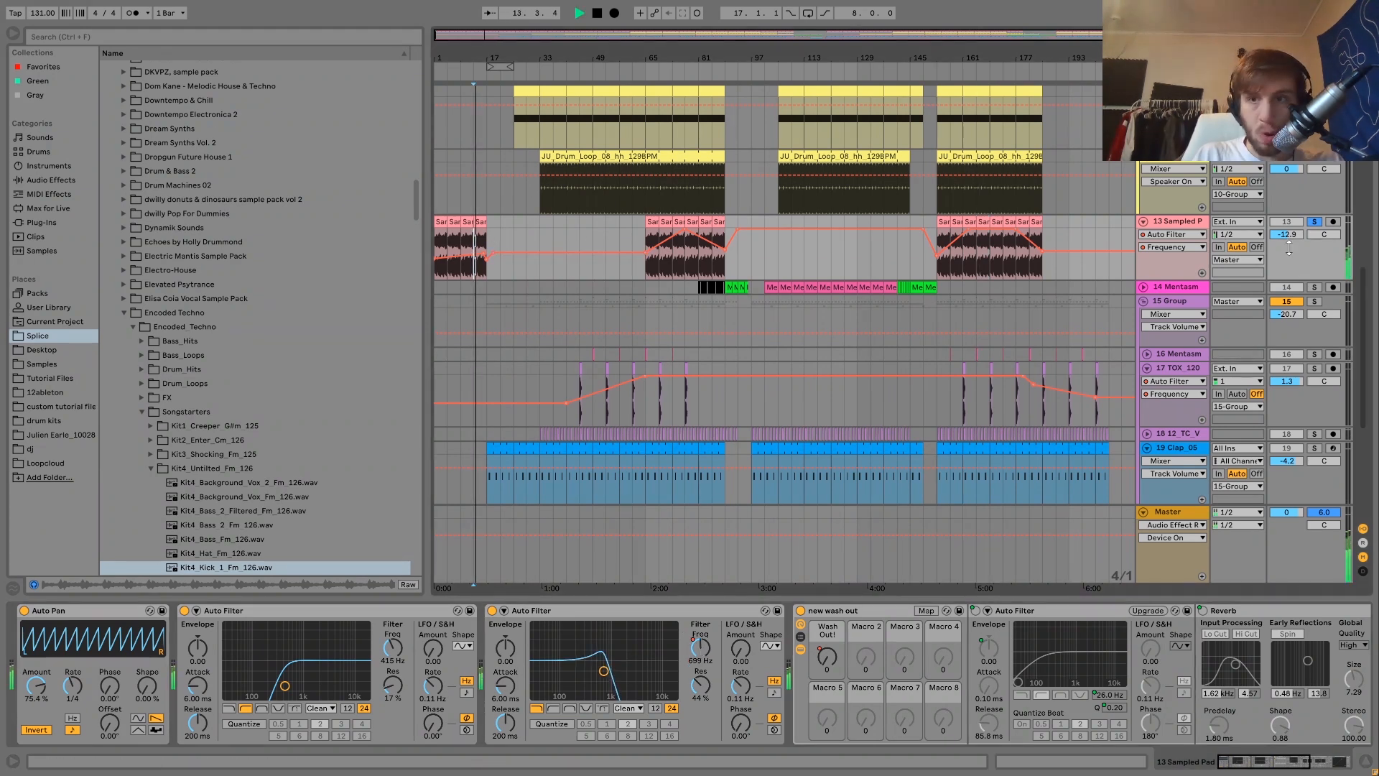
scroll(658, 278, "up", 4)
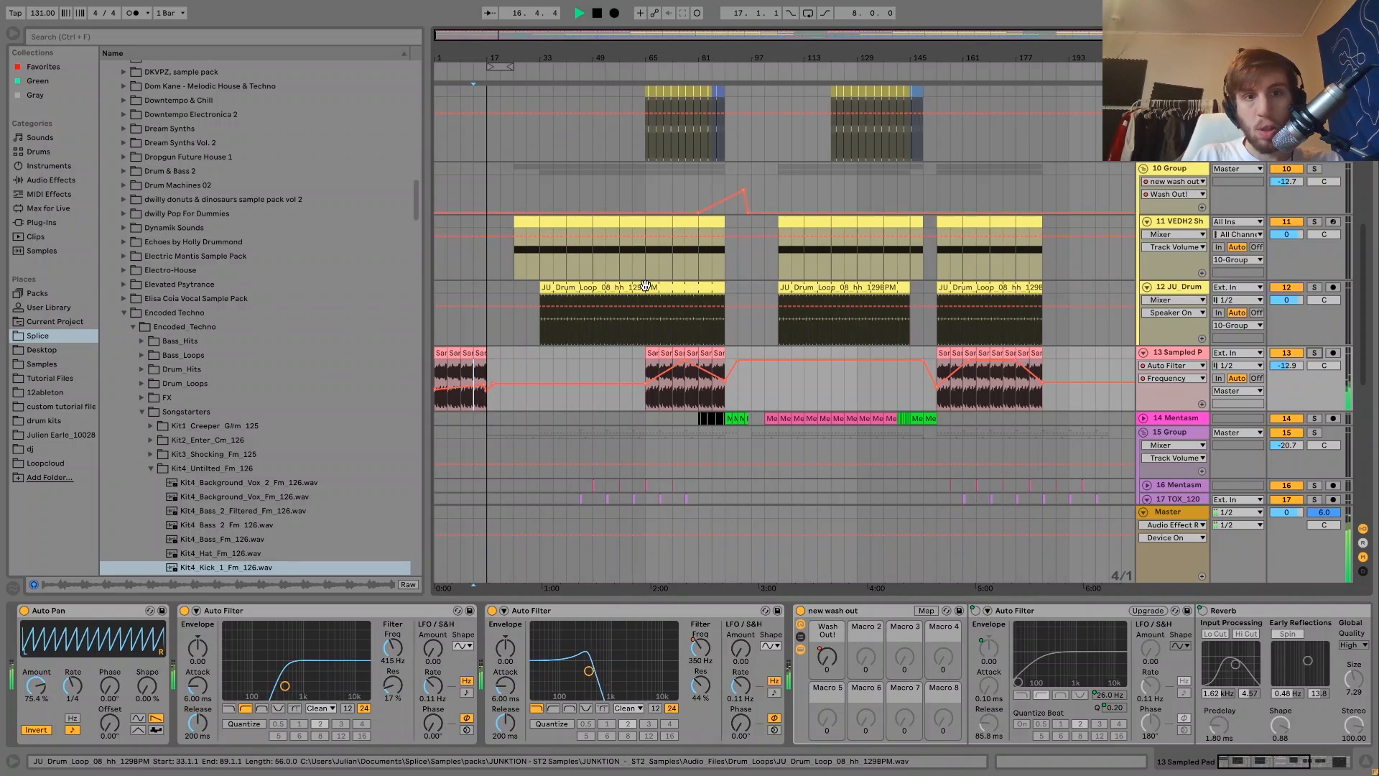
key("space")
- Play the arrangement's intro from bar 1 and the entry at bar 17 with all tracks audible
left_click(459, 365)
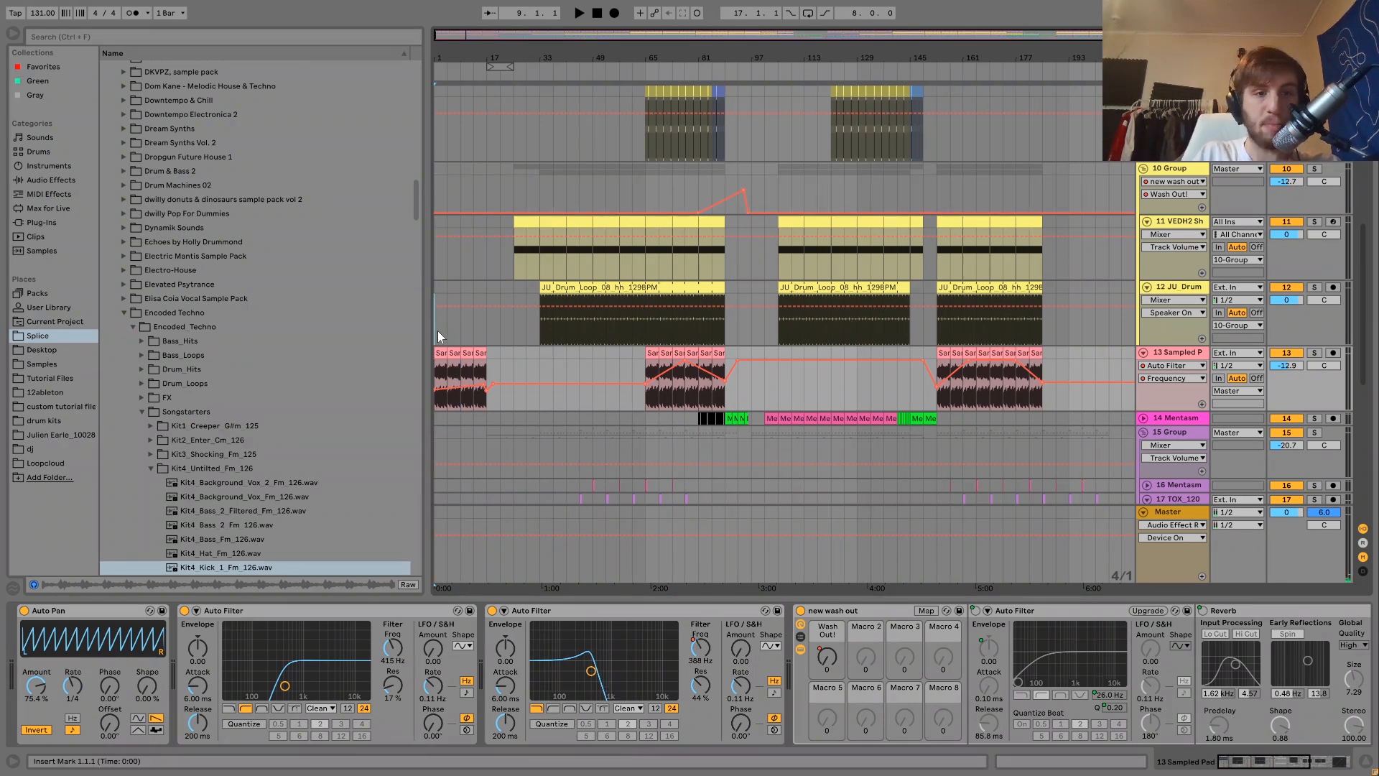
left_click(438, 330)
key("space")
left_click(471, 335)
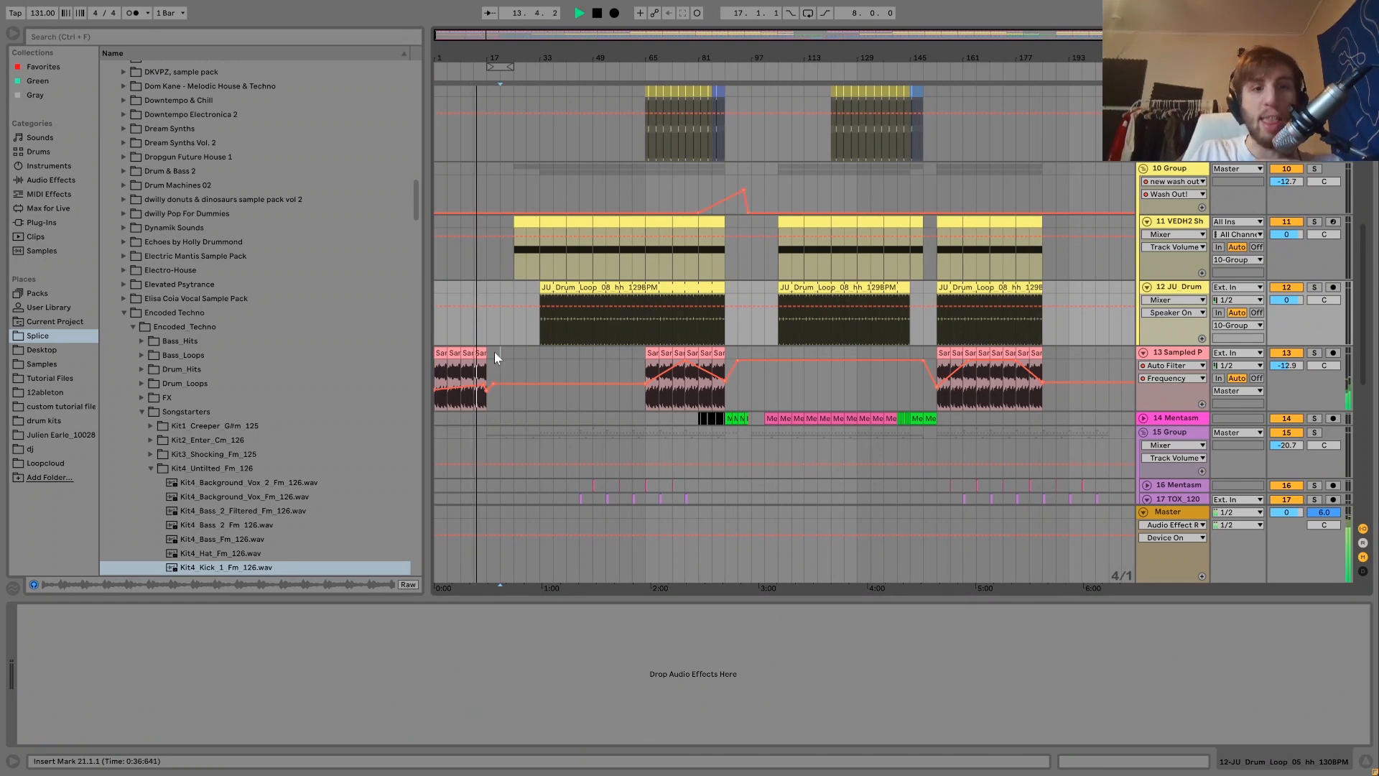
left_click(494, 351)
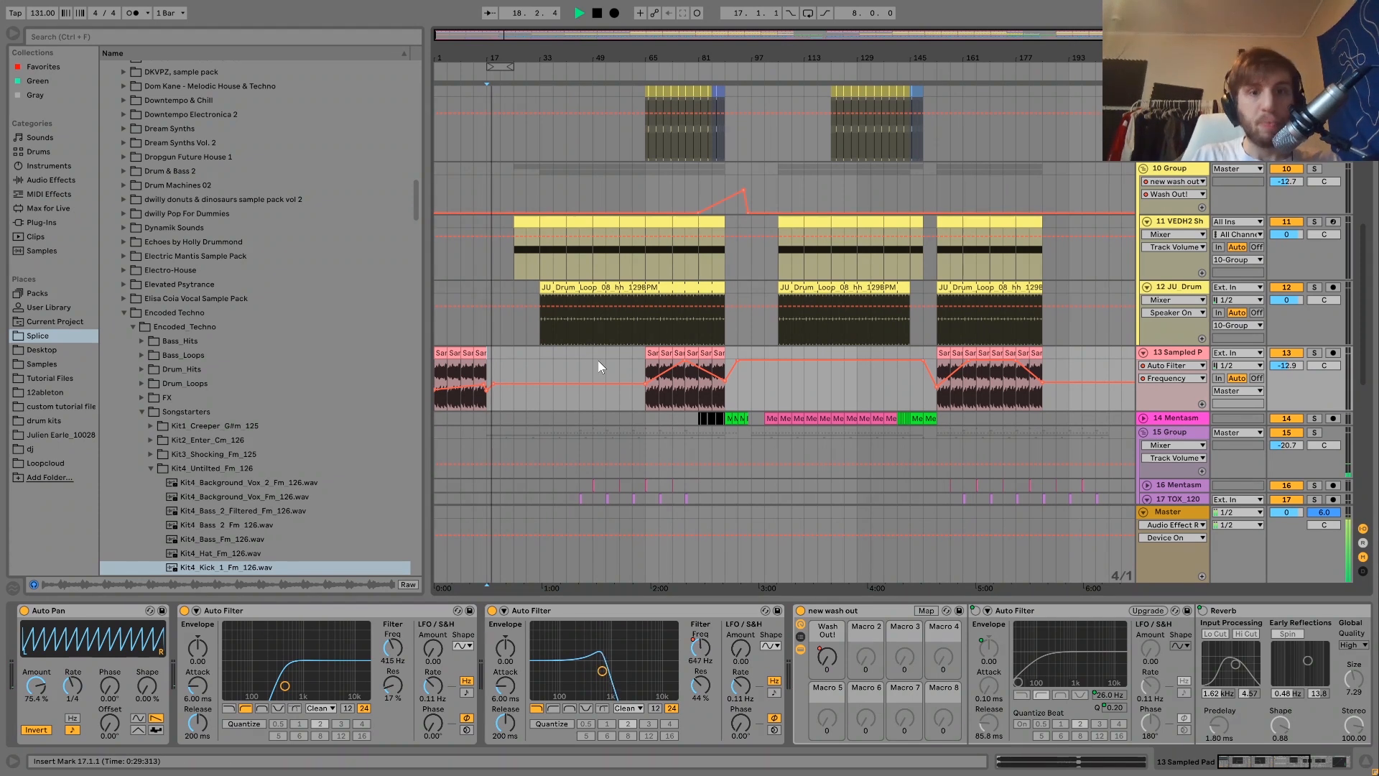
key("space")
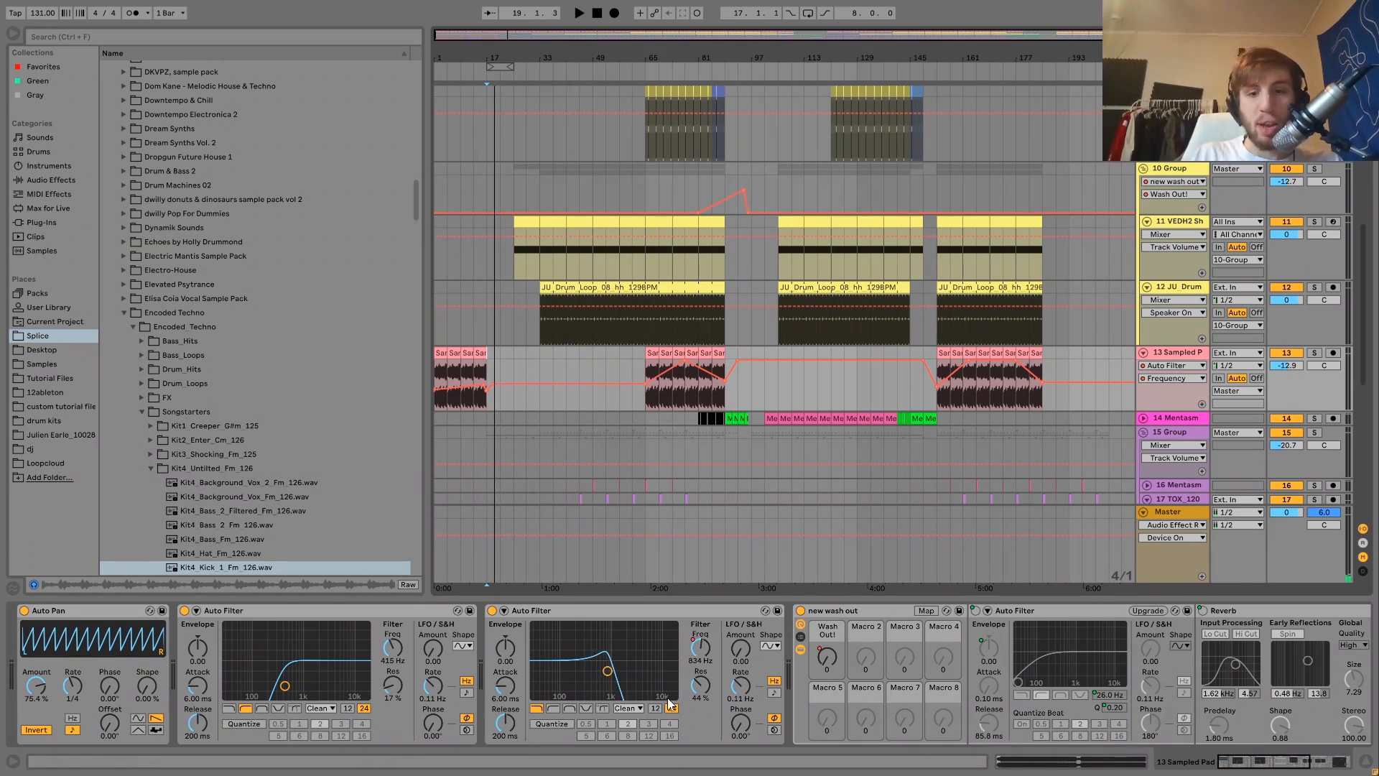
- Show the Wash Out! macro automation of the Sampled Pad's new wash out rack and view the rest of its device chain
scroll(667, 697, "right", 5)
left_click(515, 655)
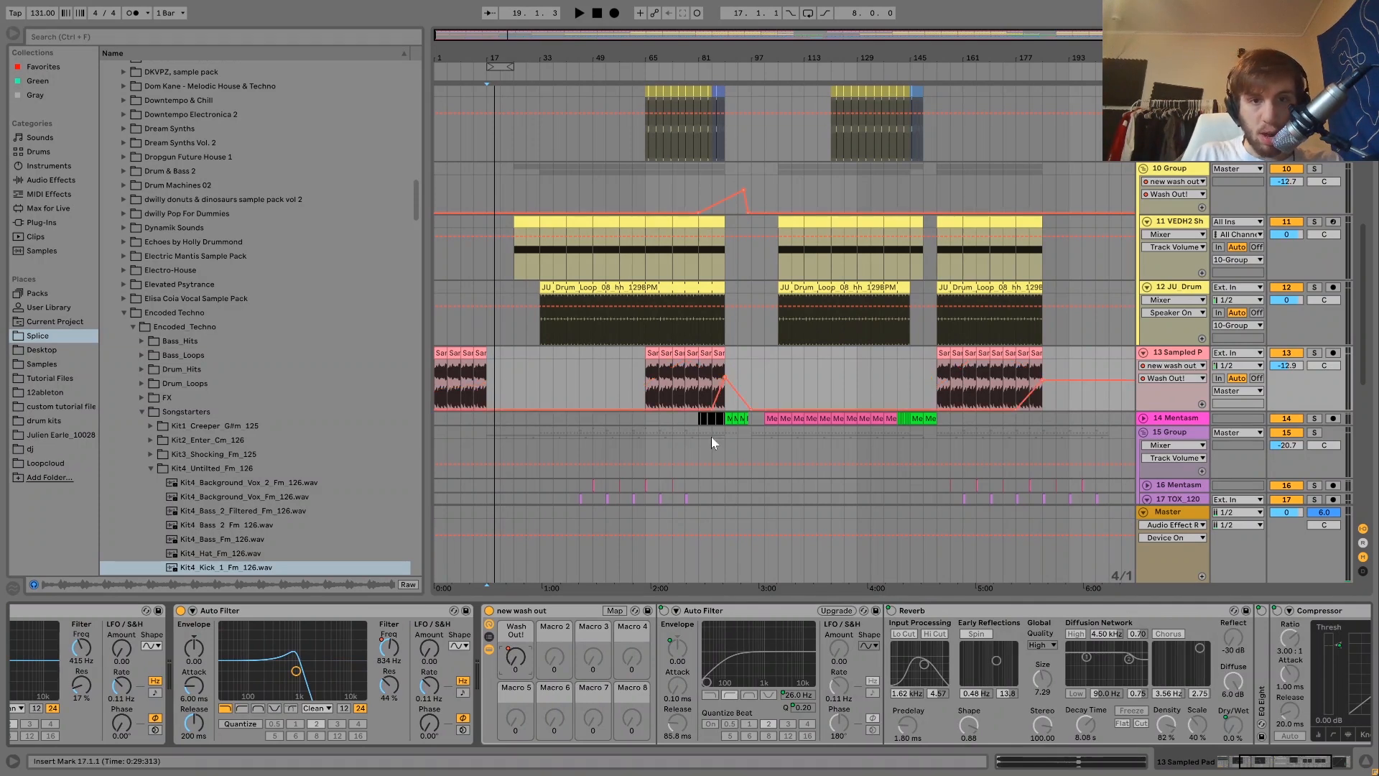
scroll(699, 618, "right", 4)
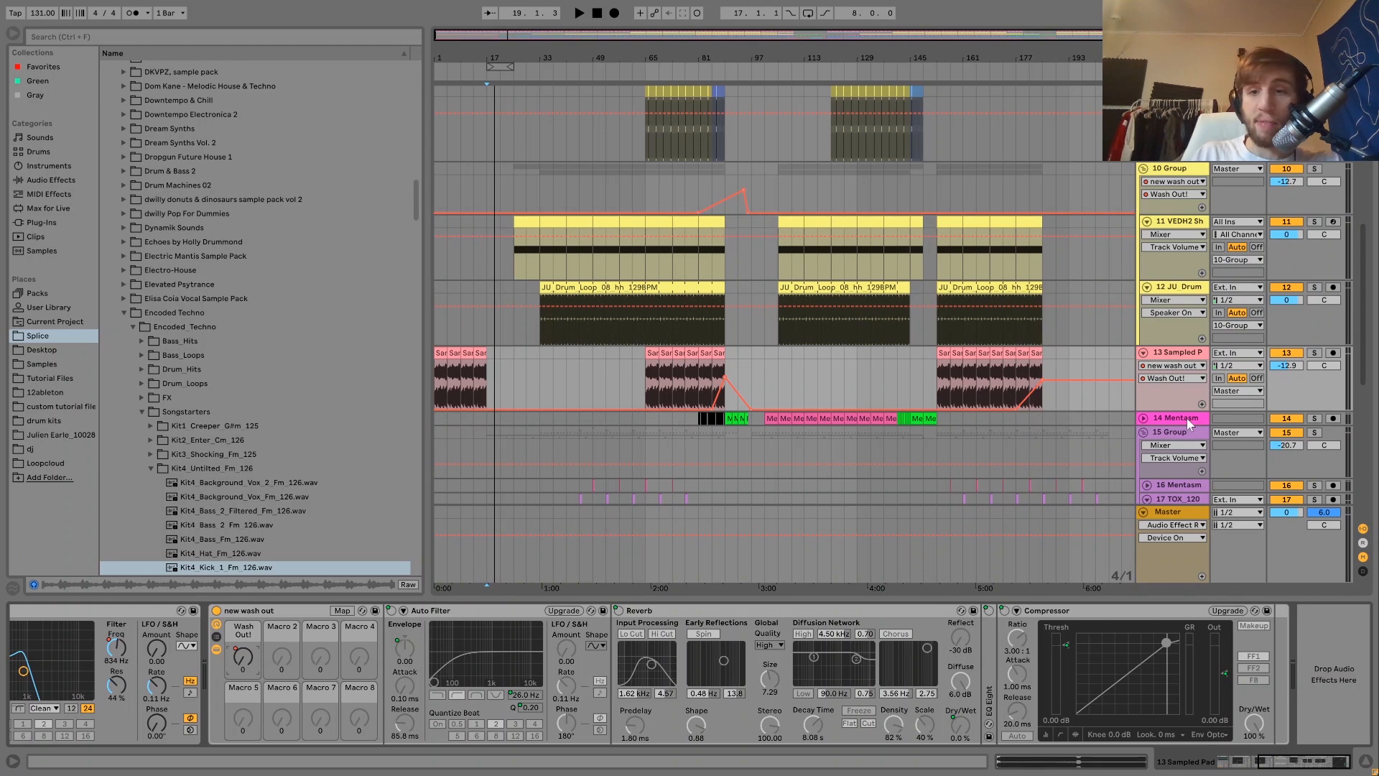
- Unfold and solo the 14 Mentasm track, and play it from the clip at bar 101
scroll(1188, 422, "down", 2)
left_click(1164, 377)
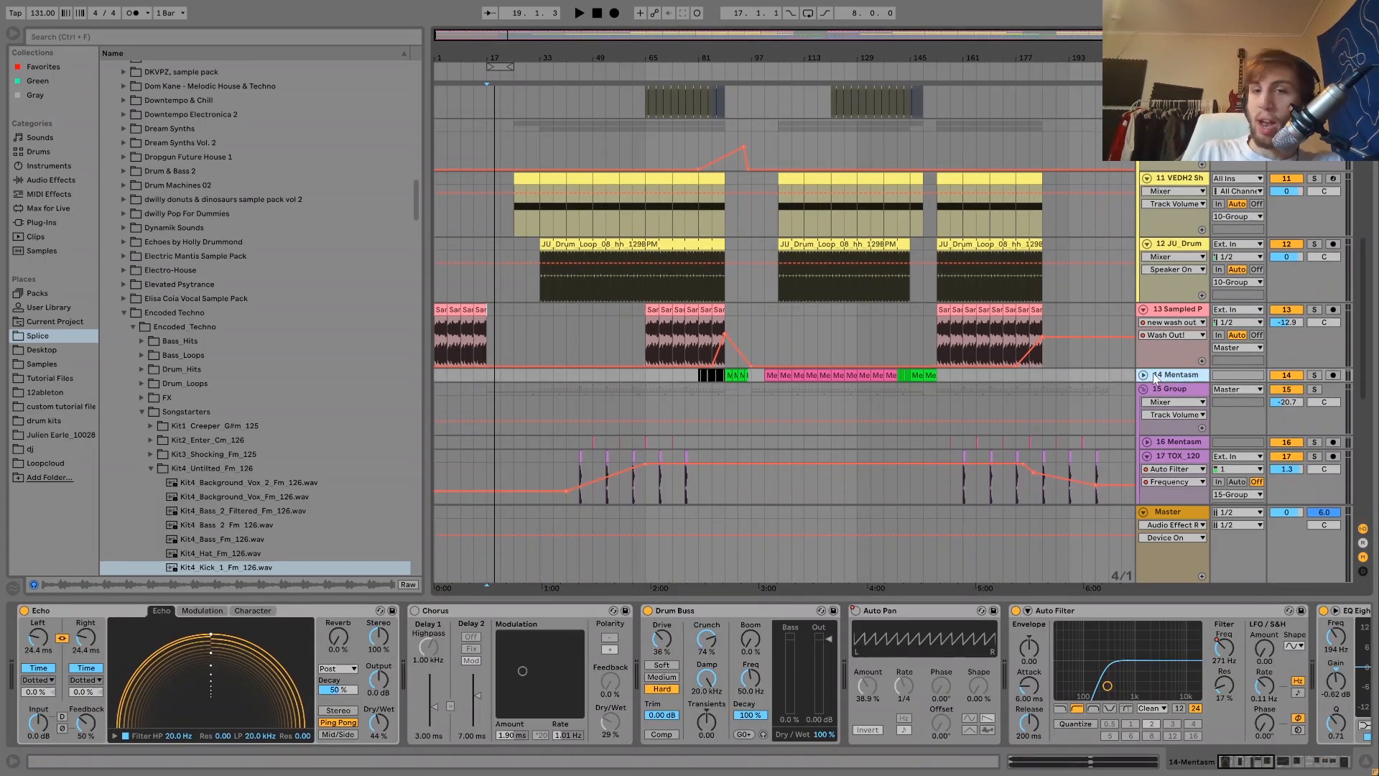
left_click(1144, 375)
left_click(1313, 376)
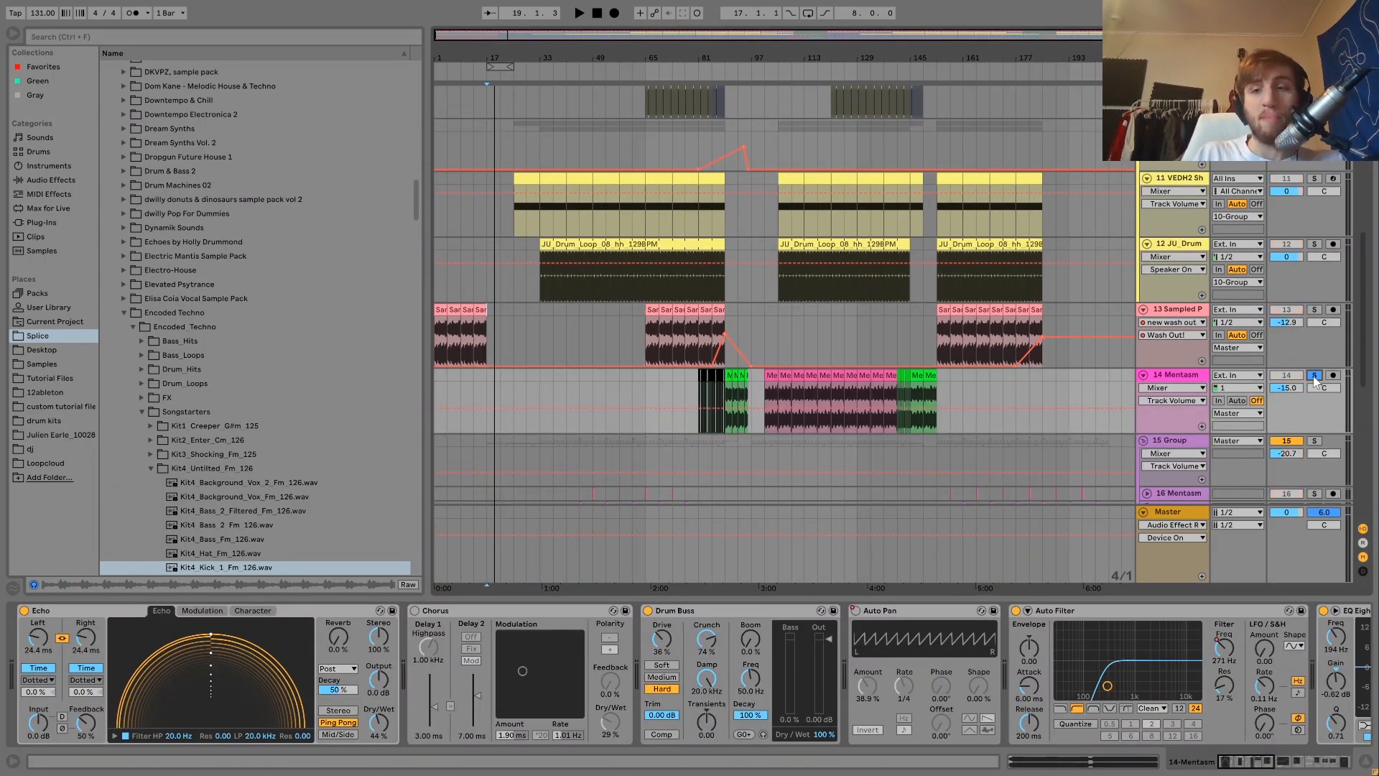
left_click(770, 375)
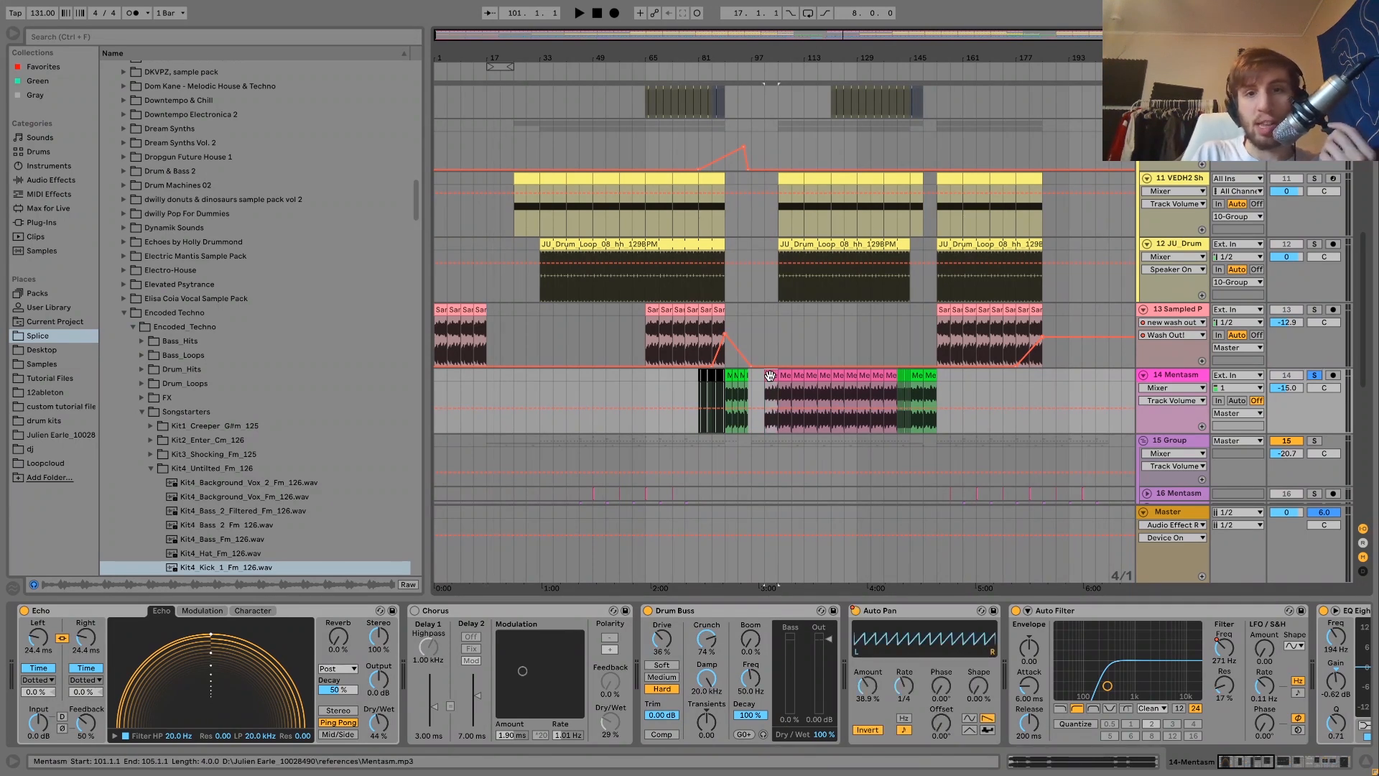
key("space")
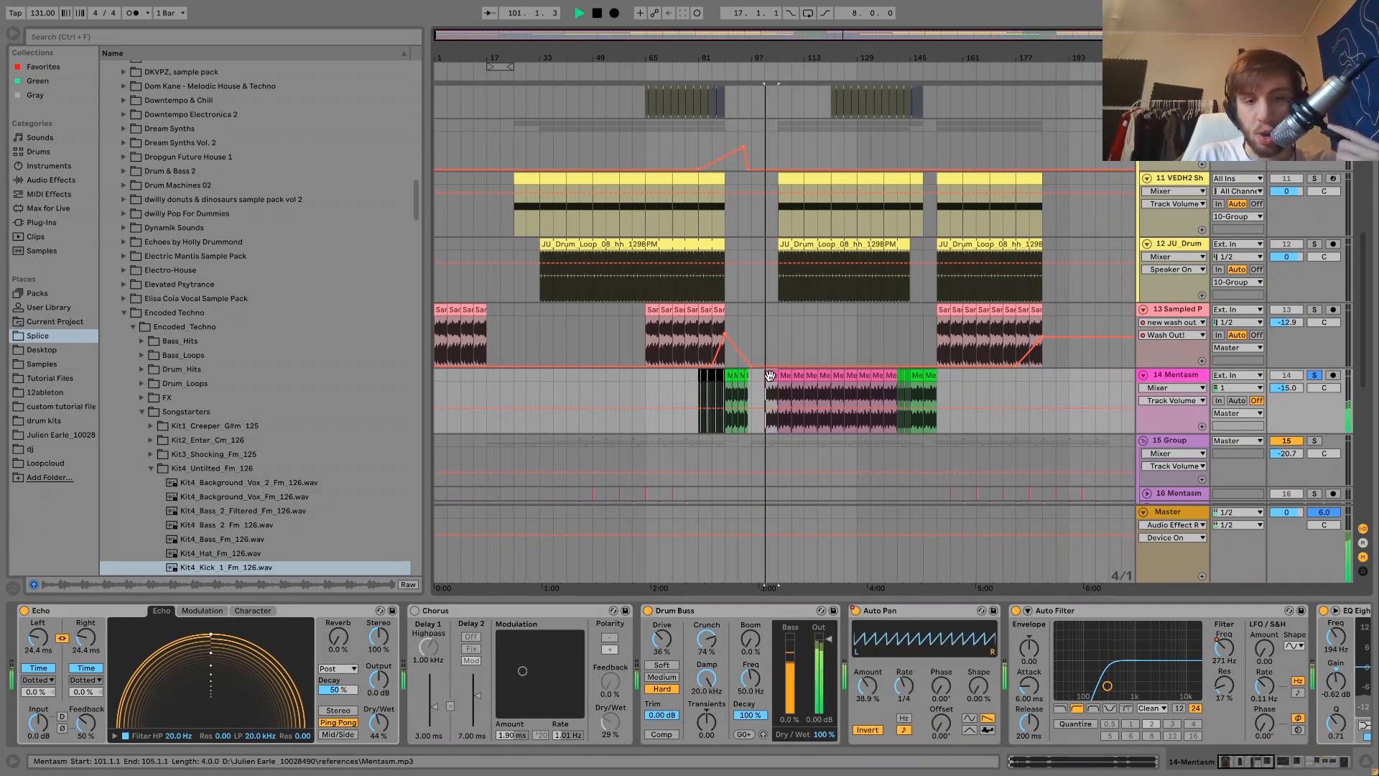
- Compare the Mentasm layer in the full mix and in solo during playback
left_click(1315, 377)
left_click(1191, 376)
left_click(1315, 376)
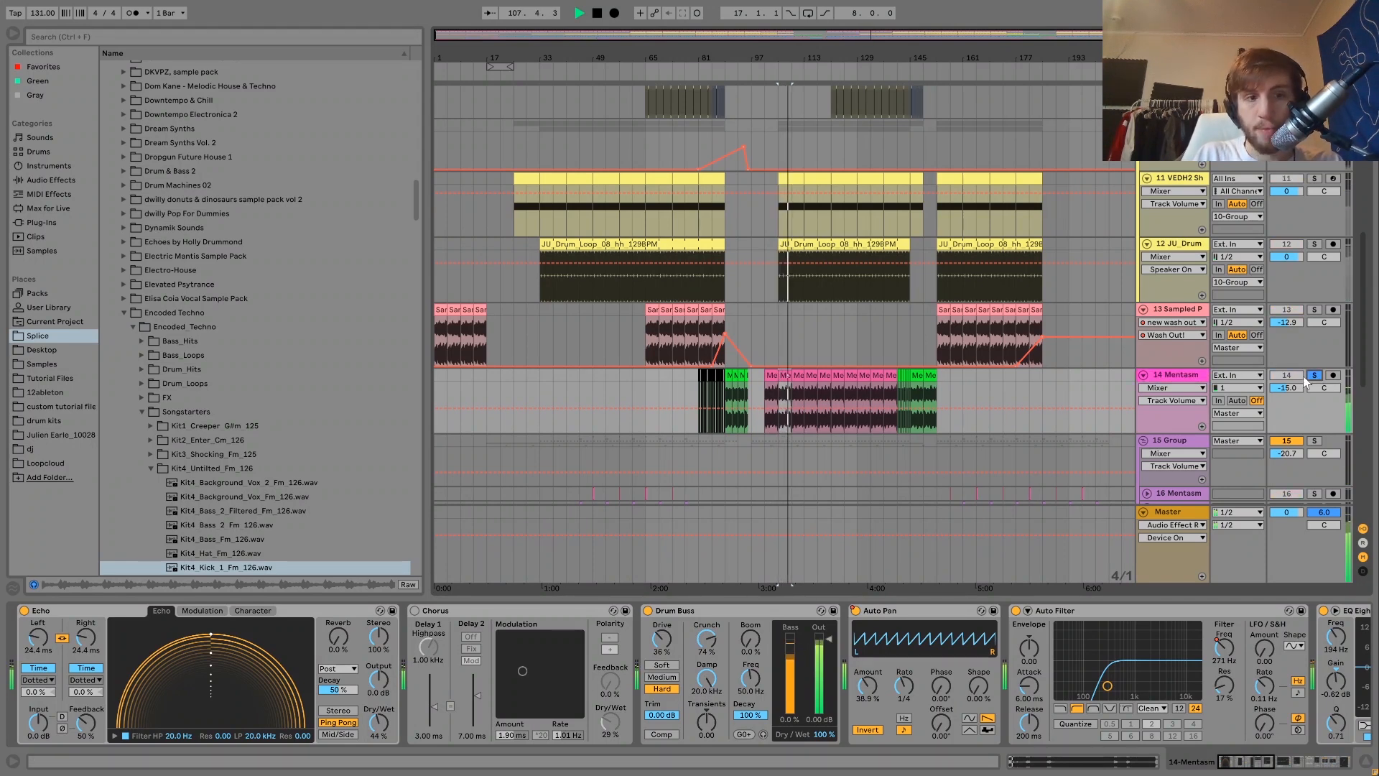
key("space")
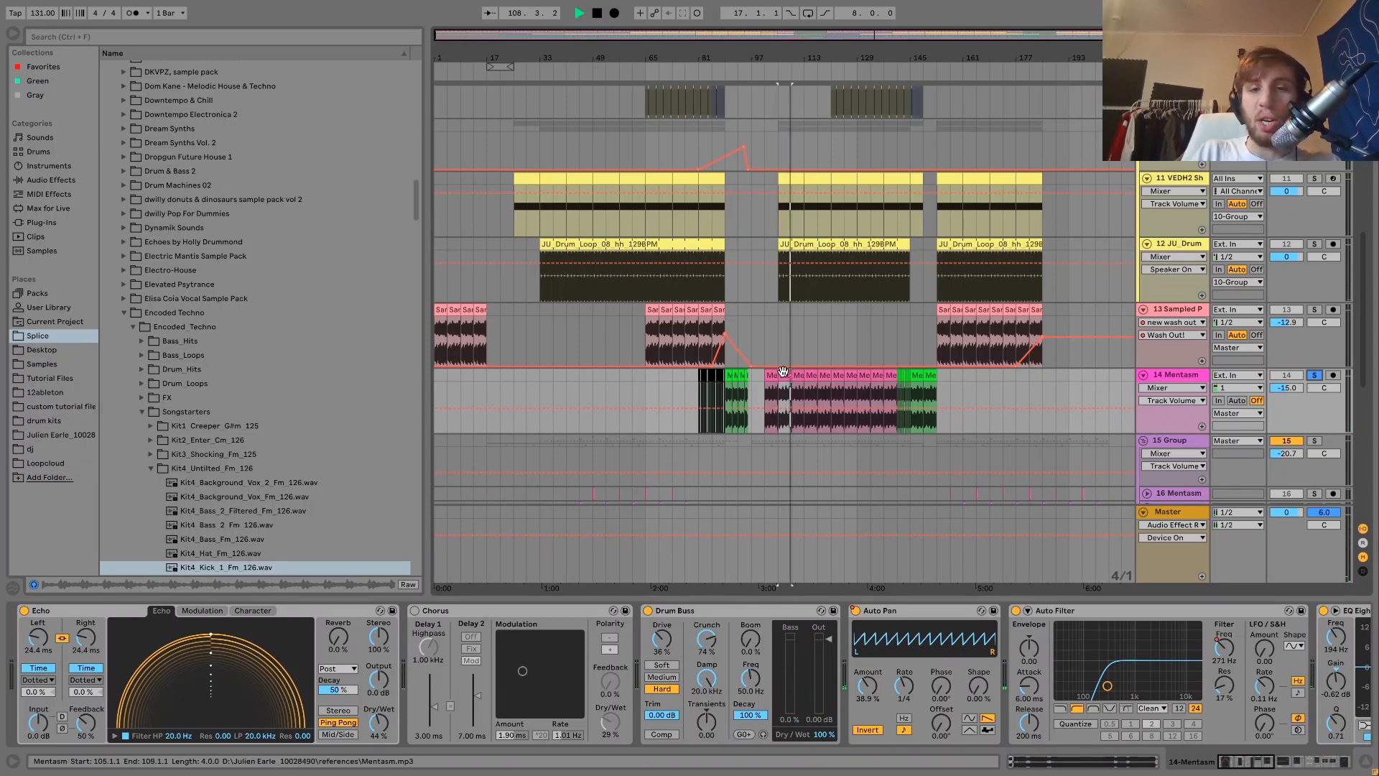
- Replay the Mentasm track from bar 105 and open that clip's sample at the start of its waveform
left_click(771, 374)
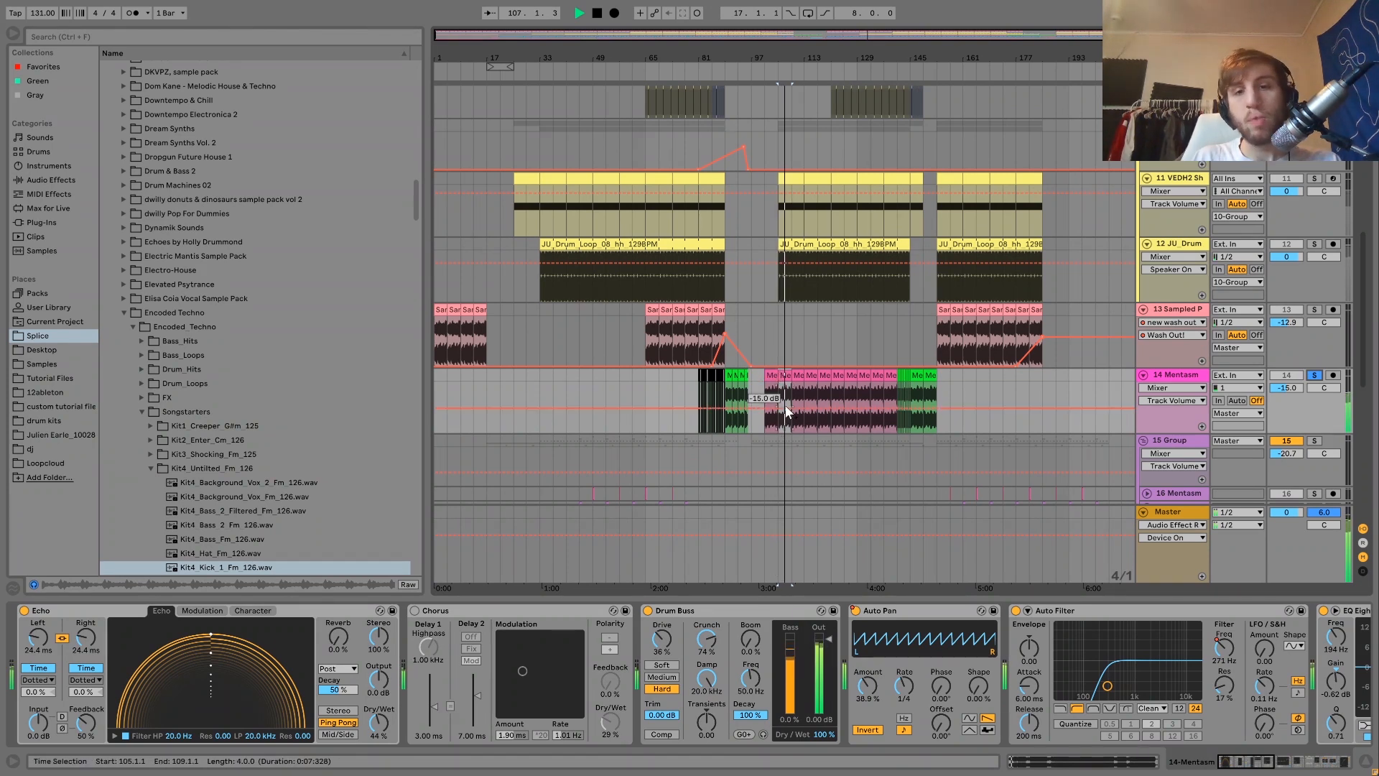
double_click(783, 374)
key("space")
scroll(335, 515, "left", 2)
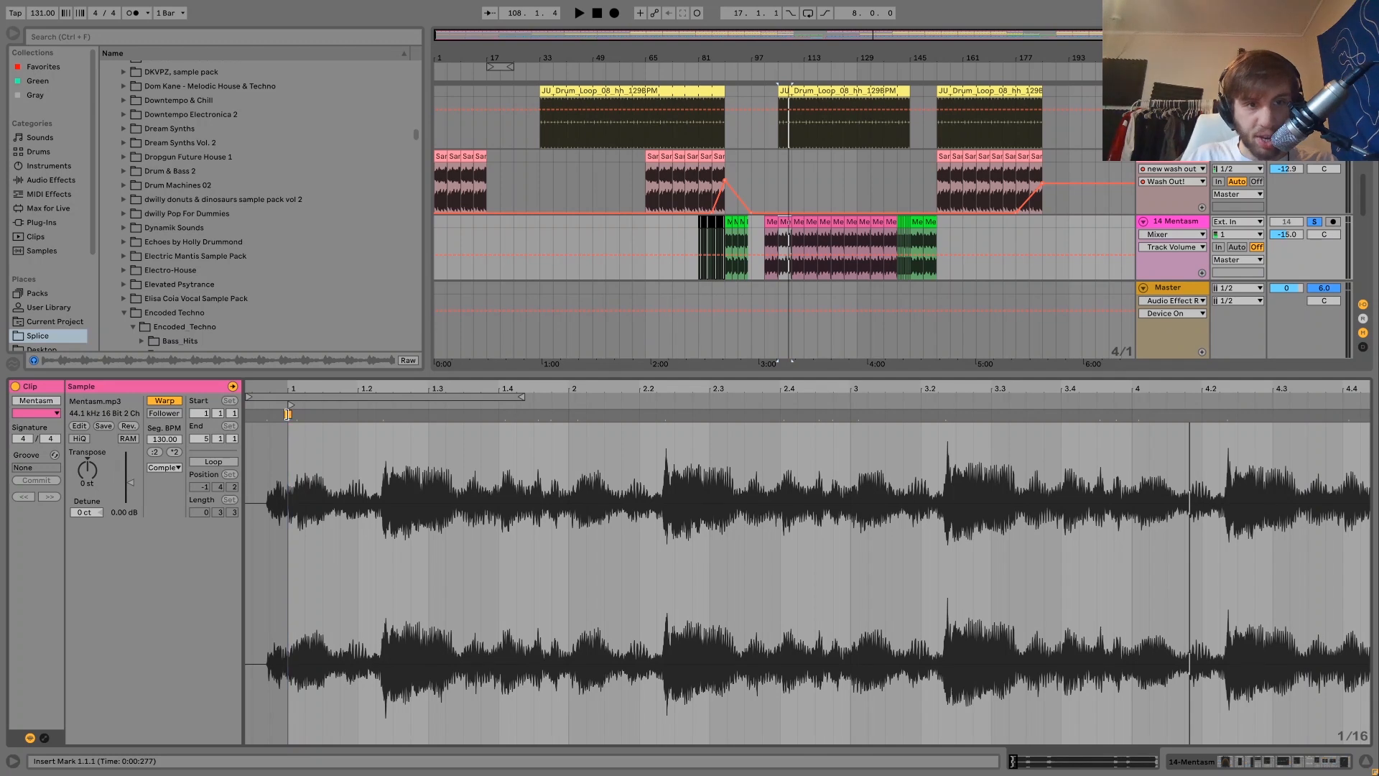
- Try shifting the Mentasm sample's warp marker so the audio starts on beat 1, play it, and undo the shift
double_click(267, 416)
double_click(288, 415)
left_click_drag(268, 416, 286, 417)
key("space")
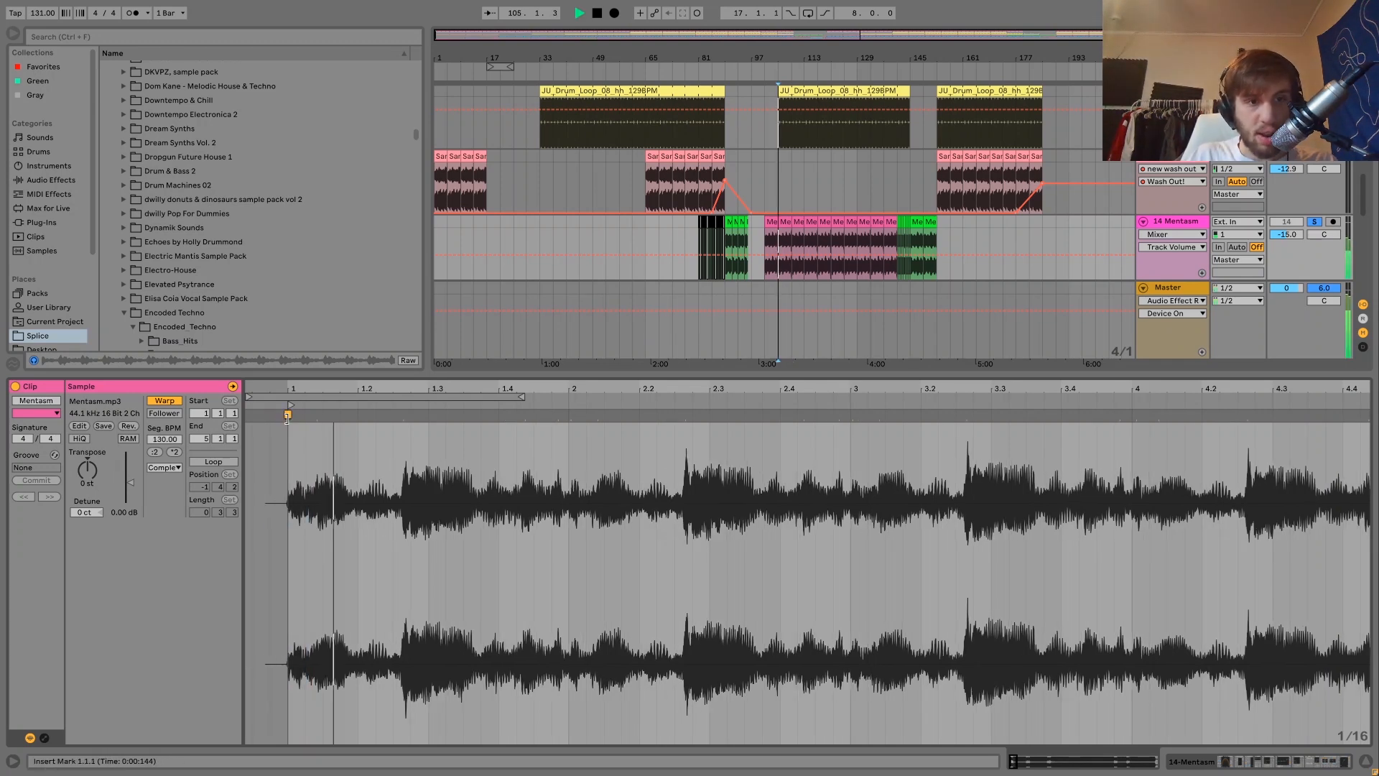
key("ctrl+z")
key("space")
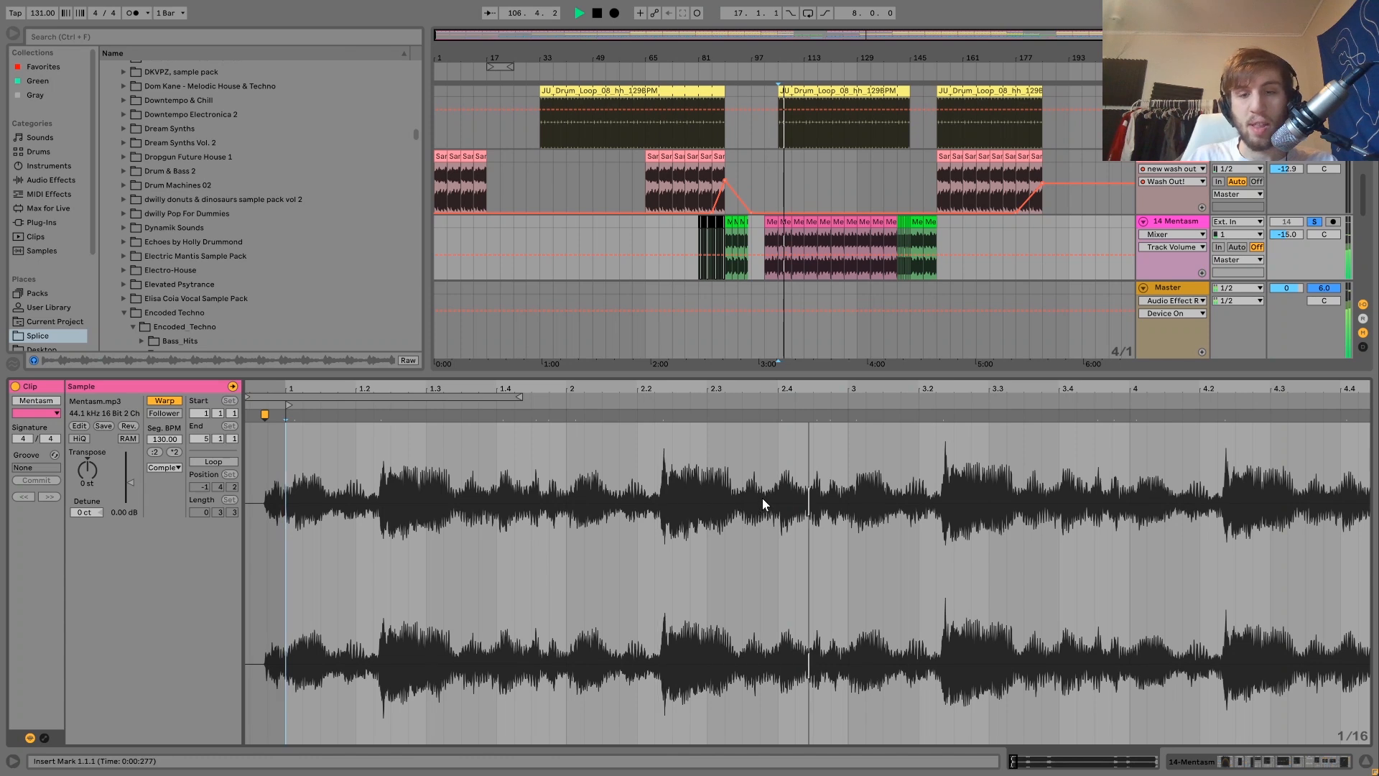
- Stop playback and look through the Mentasm track's effect chain from Echo to the new wash out rack
key("space")
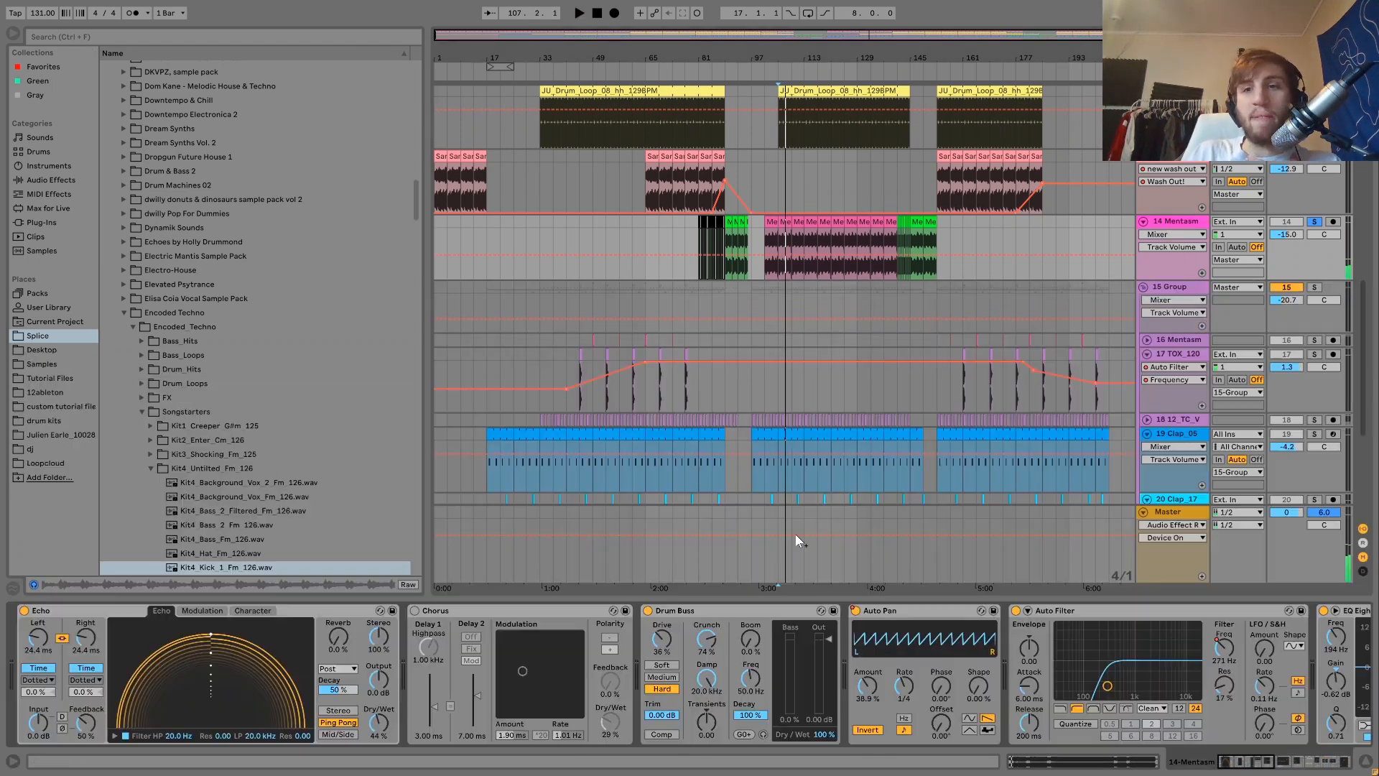
scroll(399, 648, "right", 10)
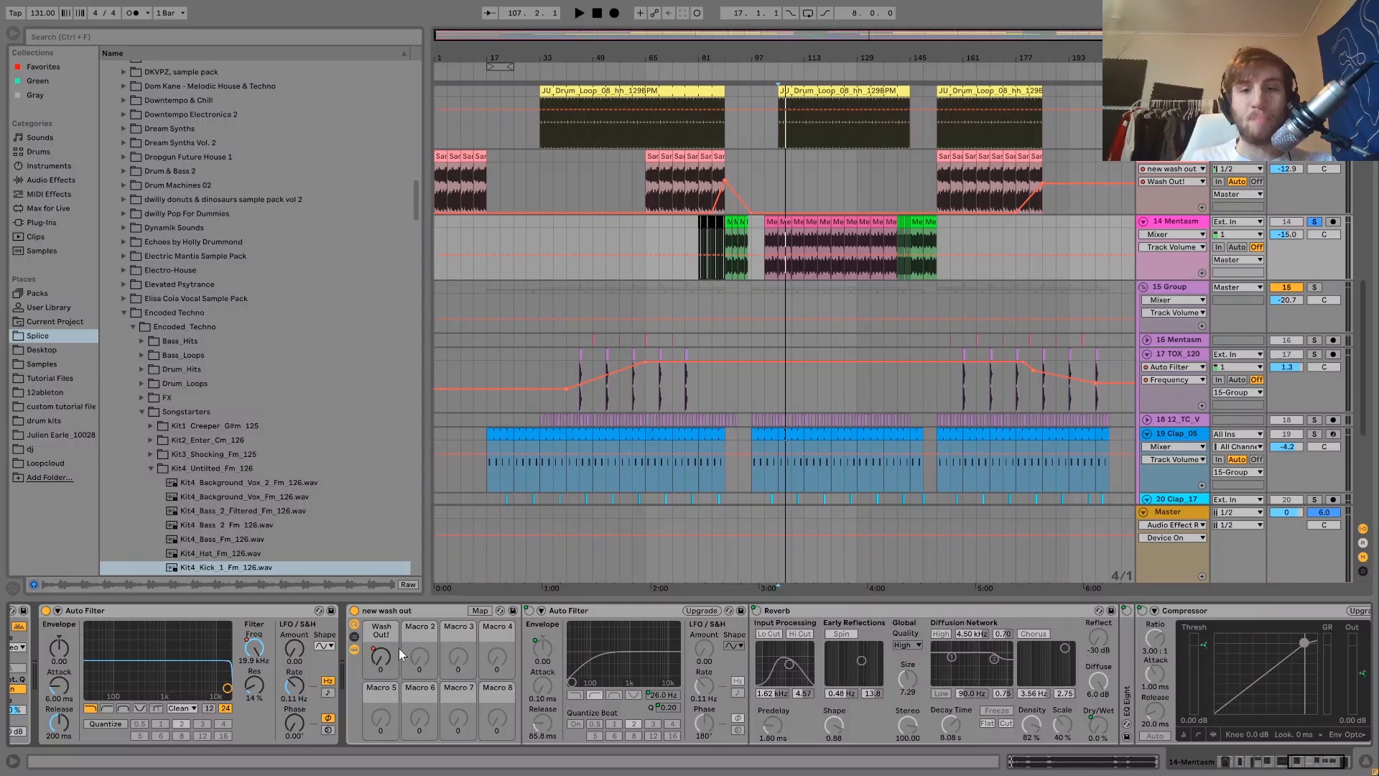
scroll(399, 648, "left", 10)
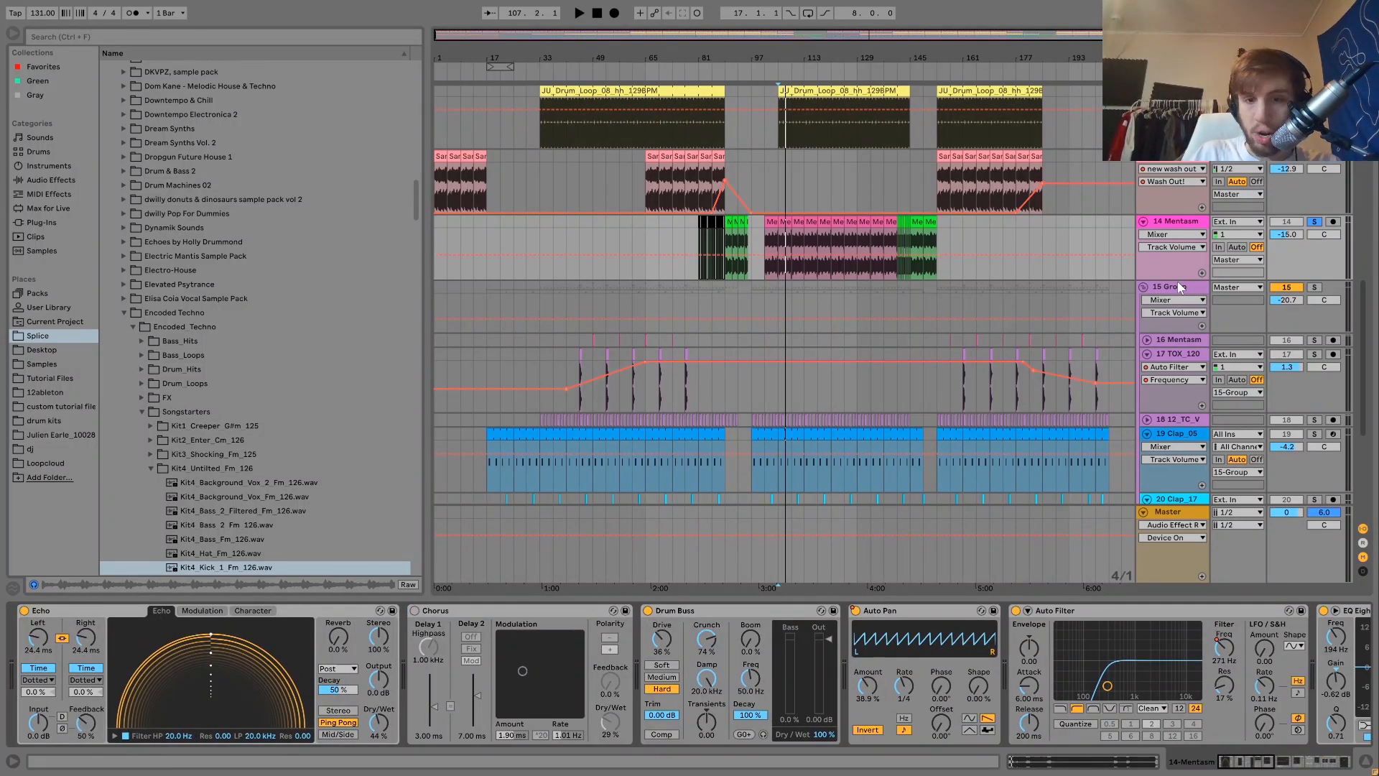
- Copy the Mentasm clip at bar 101 to a new audio track below, solo that track, and set its volume to -12.4 dB
left_click(774, 228)
key("ctrl+t")
left_click_drag(773, 252, 772, 309)
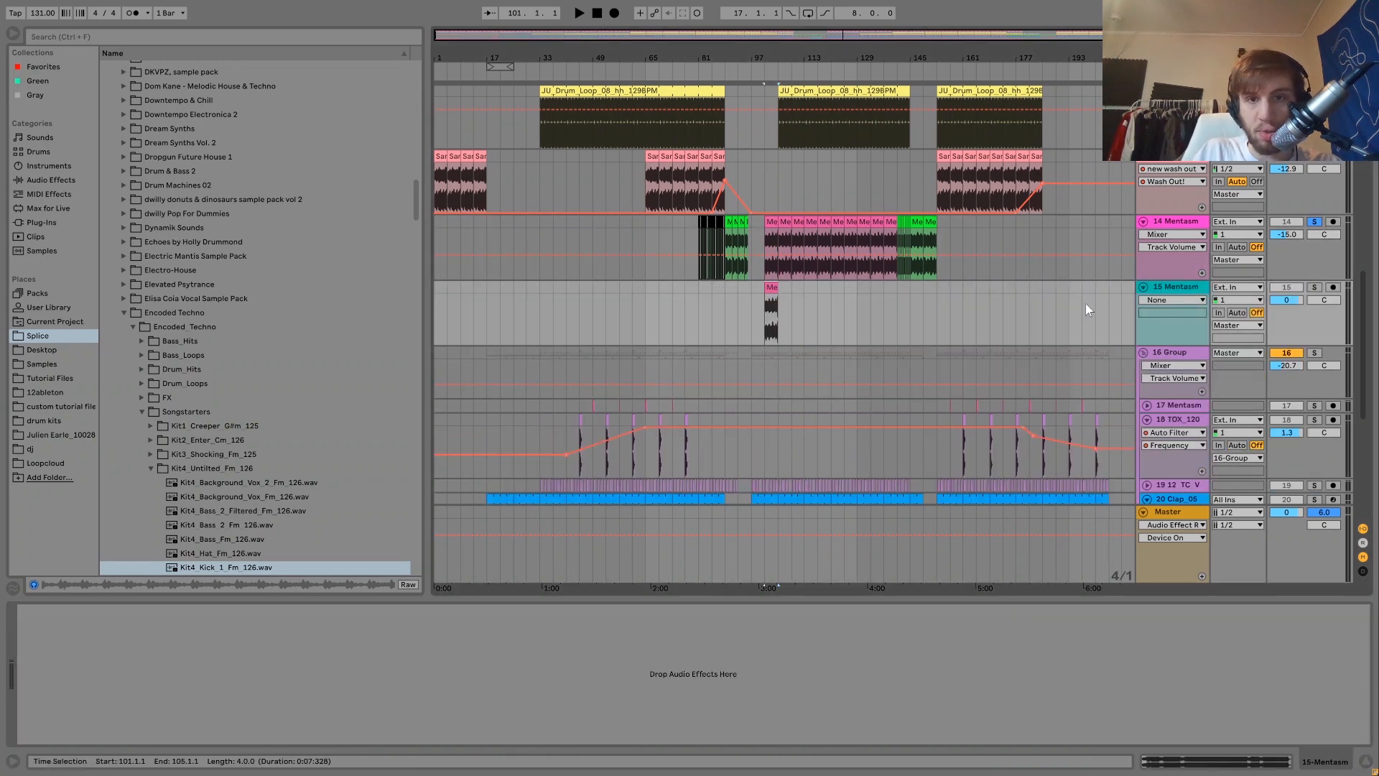
left_click(1315, 288)
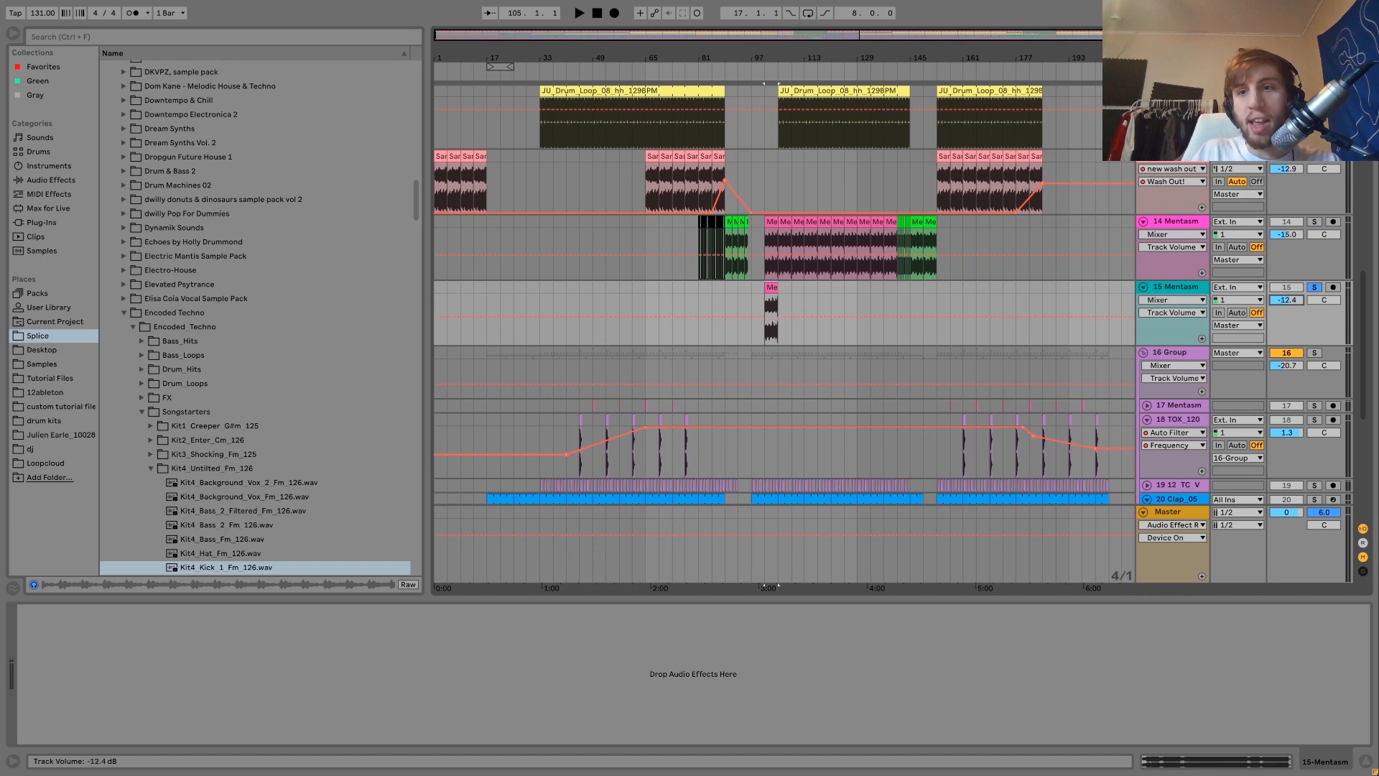
- Play the copied Mentasm clip and compare it with the processed Mentasm track by switching the solo between them
key("space")
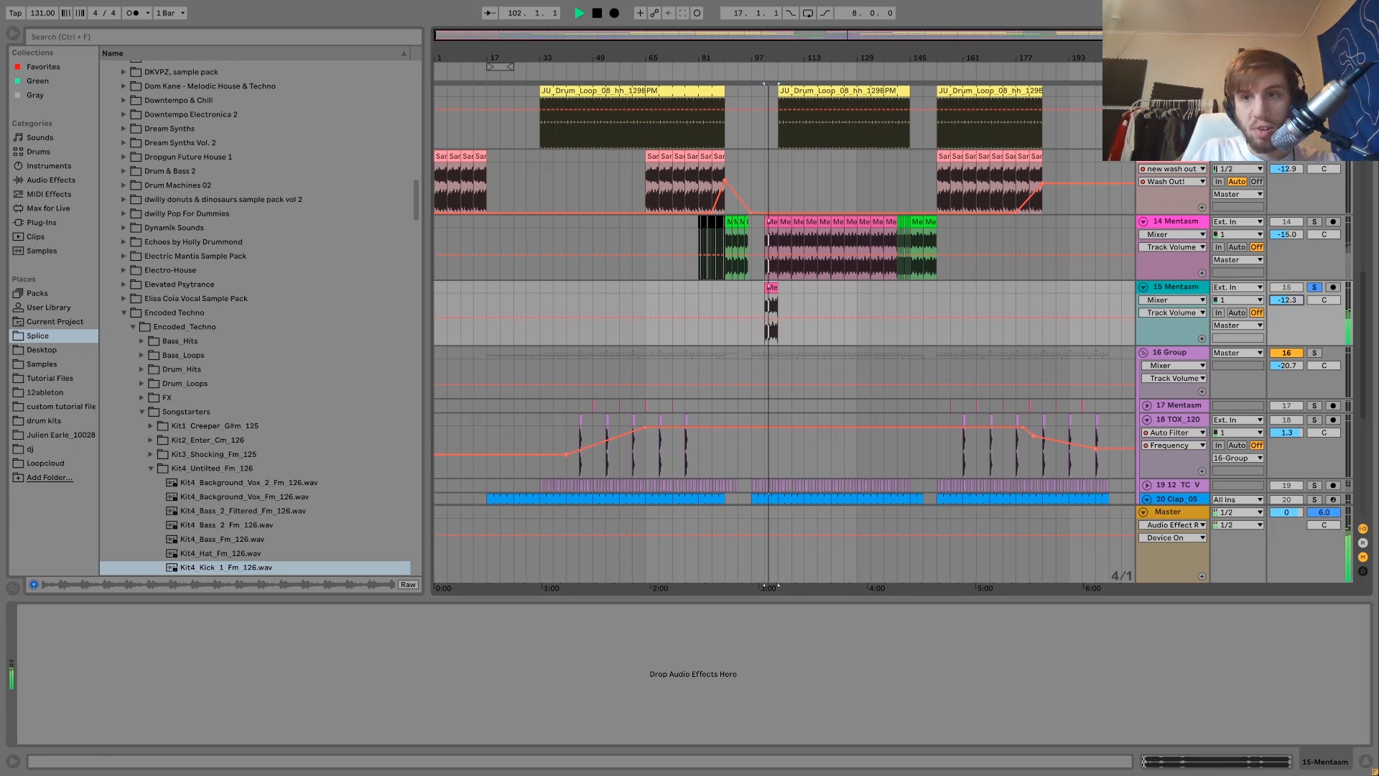
left_click(1316, 222)
left_click(1314, 287)
key("space")
- Delete the duplicate Mentasm track 15 and solo the original Mentasm track 14
left_click(1174, 286)
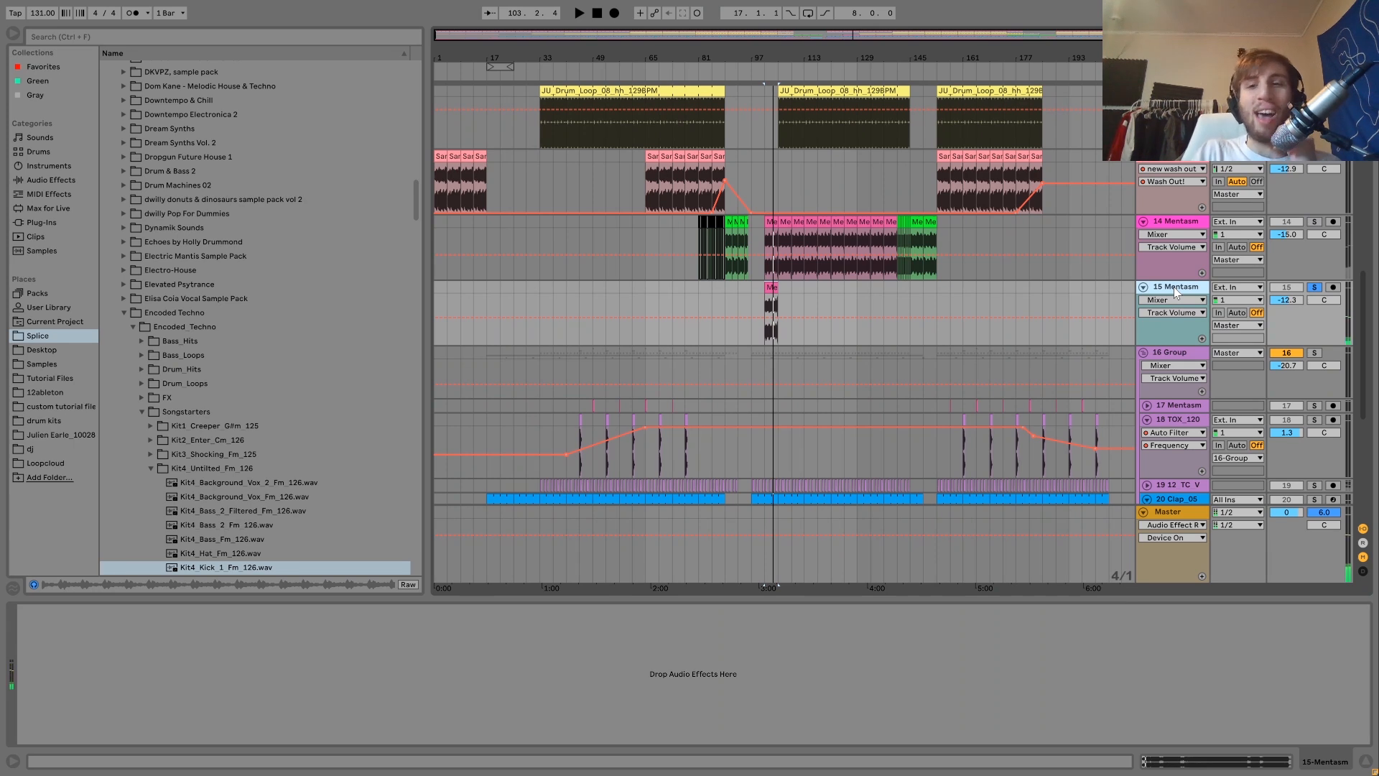
key("Delete")
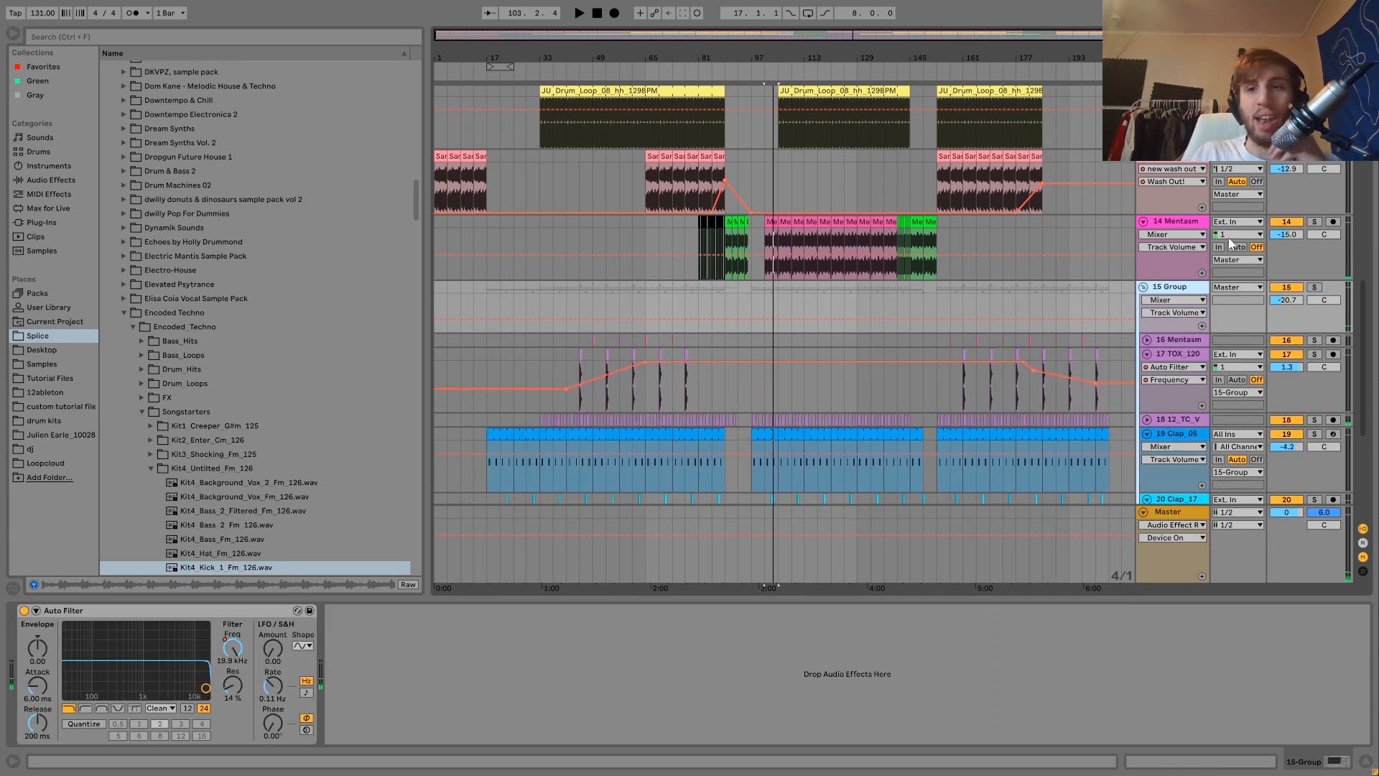
left_click(1182, 220)
left_click(1315, 221)
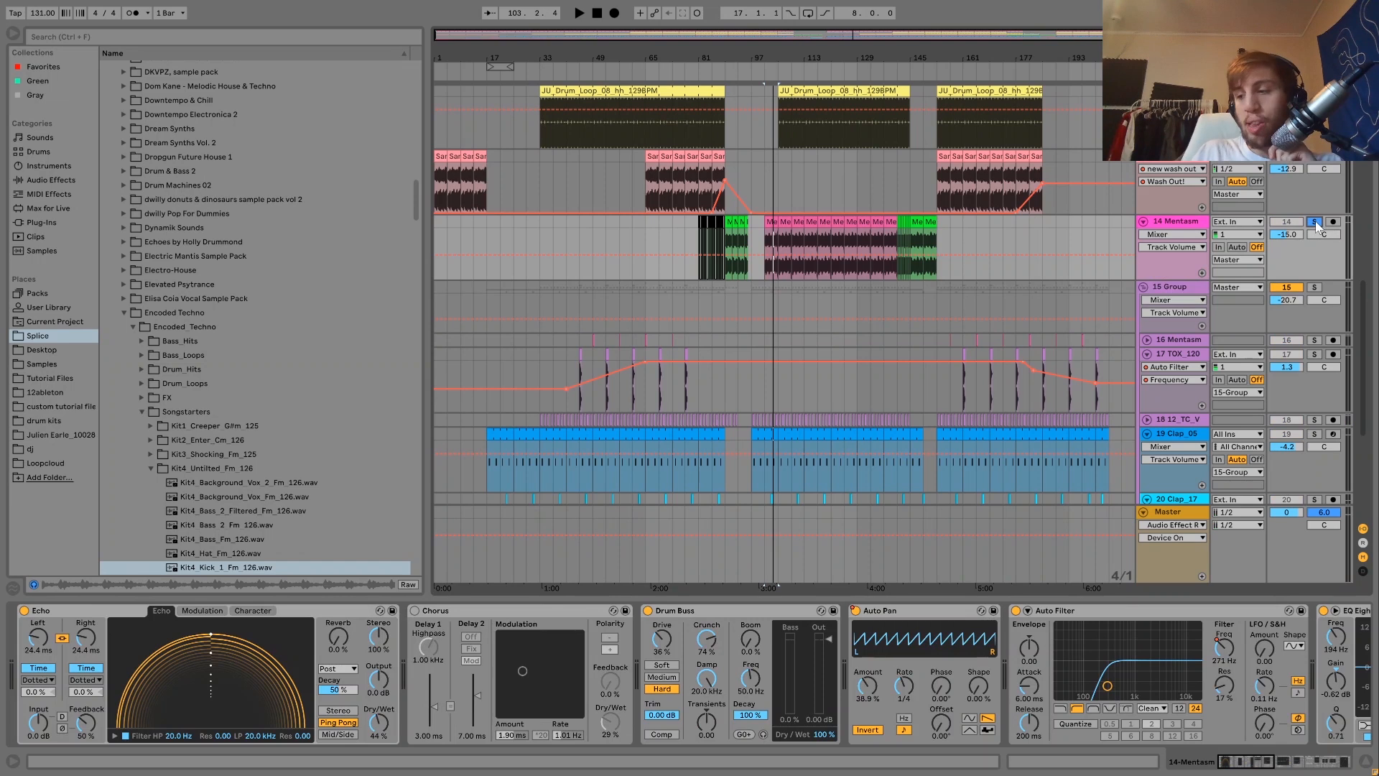
- Select the Mentasm clip at bar 109 and play the soloed track from there several times
left_click(800, 222)
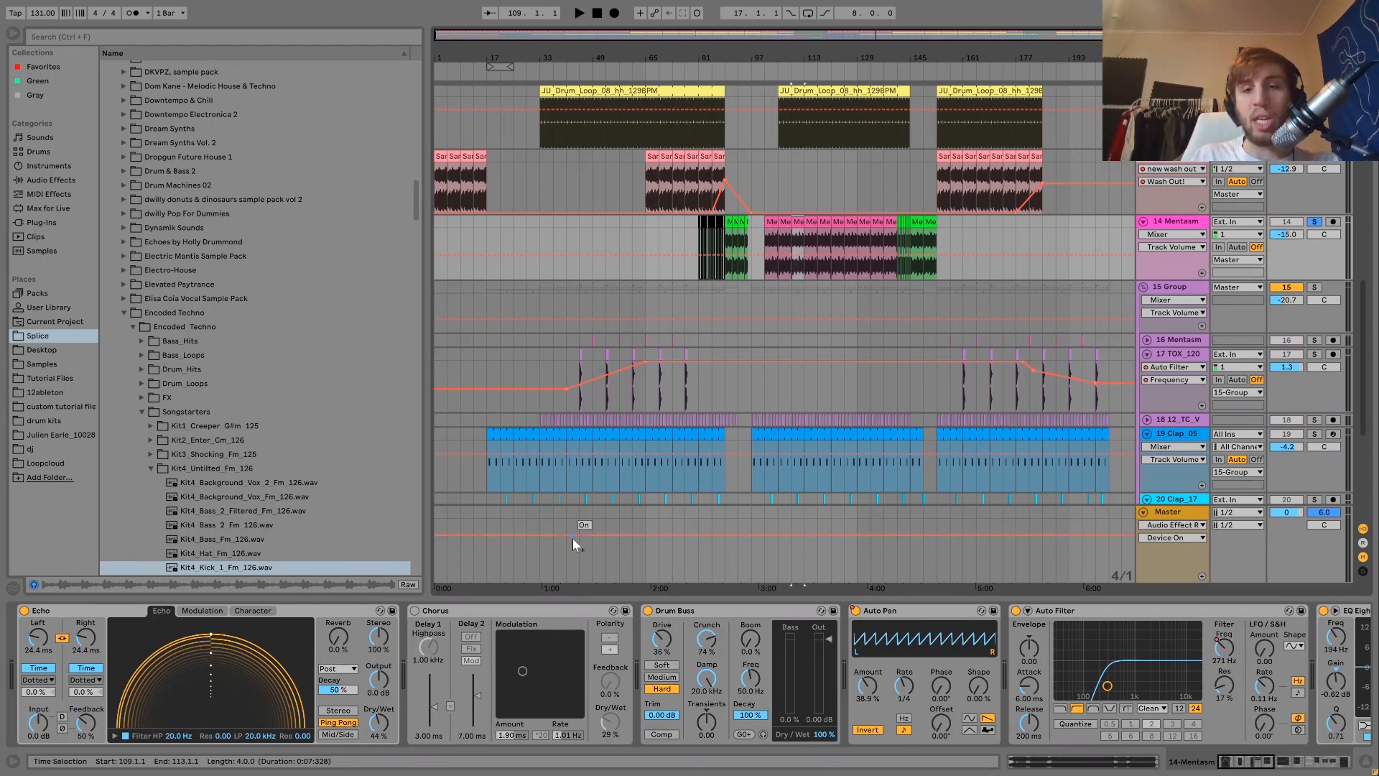
key("space")
key("space")
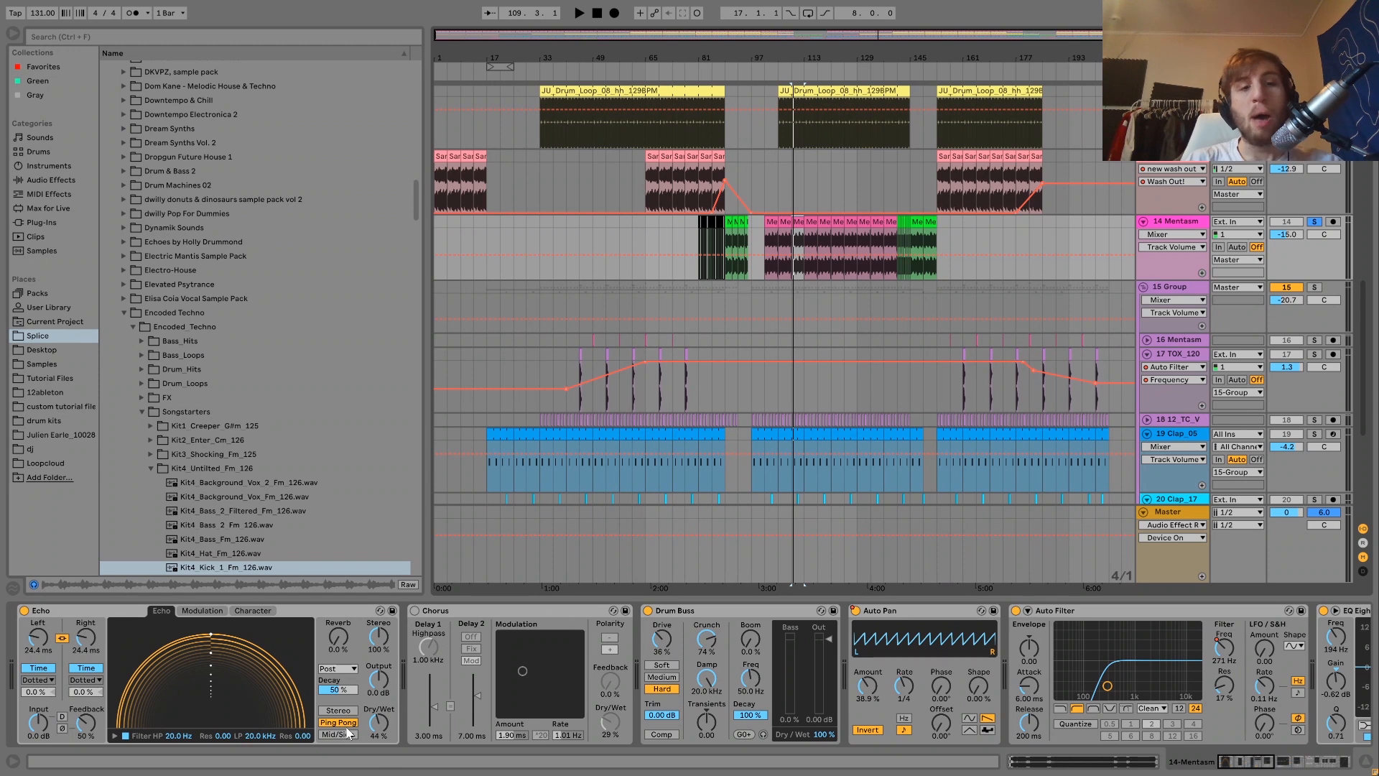
key("space")
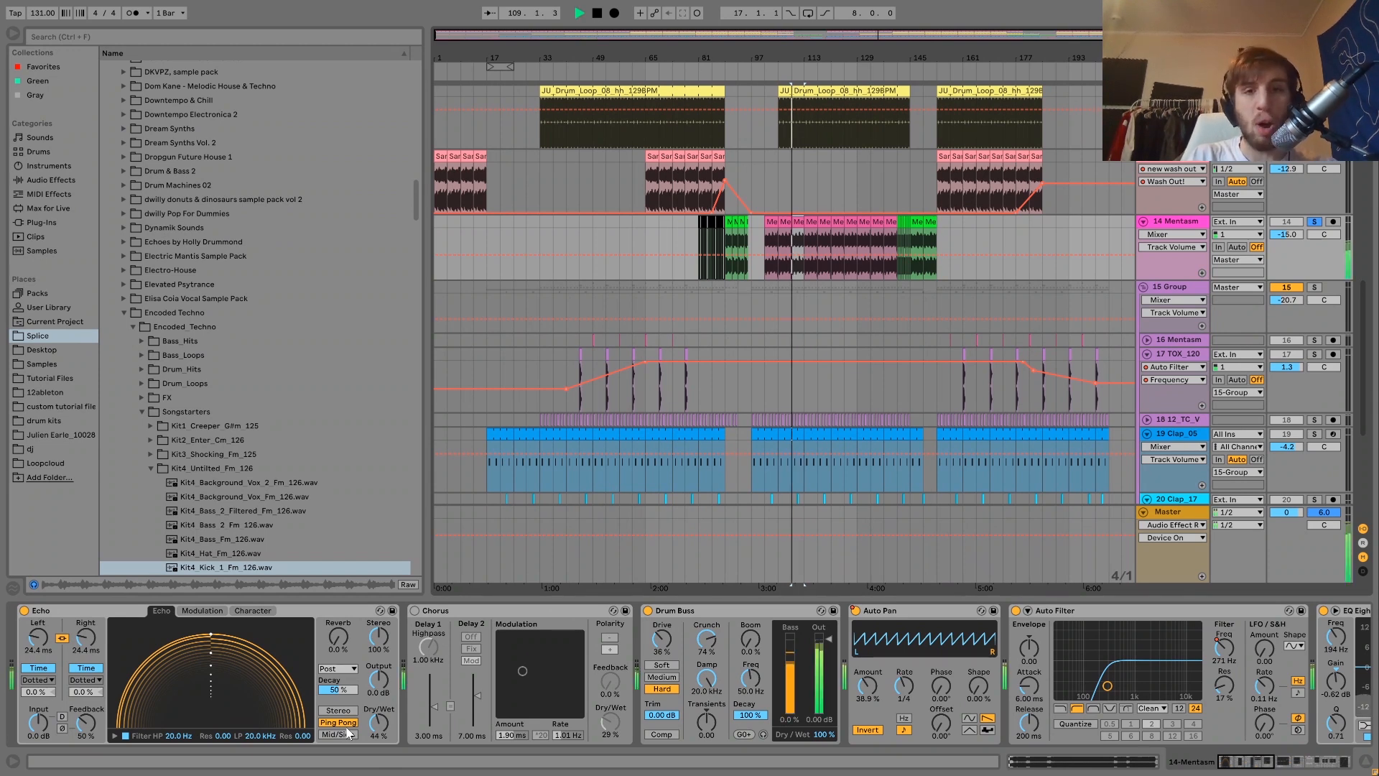
key("space")
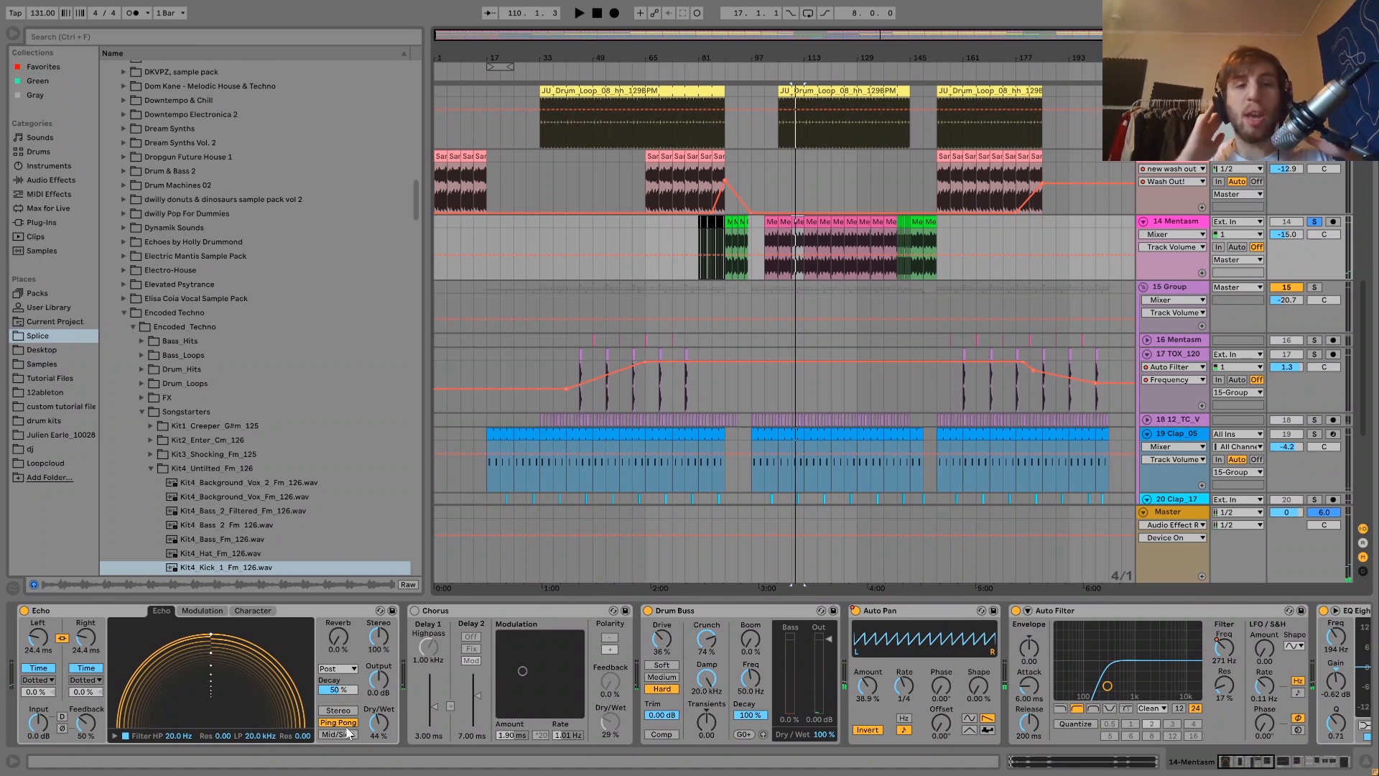
key("space")
key("space")
- Remove the switched-off Chorus from the Mentasm track's effect chain
scroll(447, 656, "right", 3)
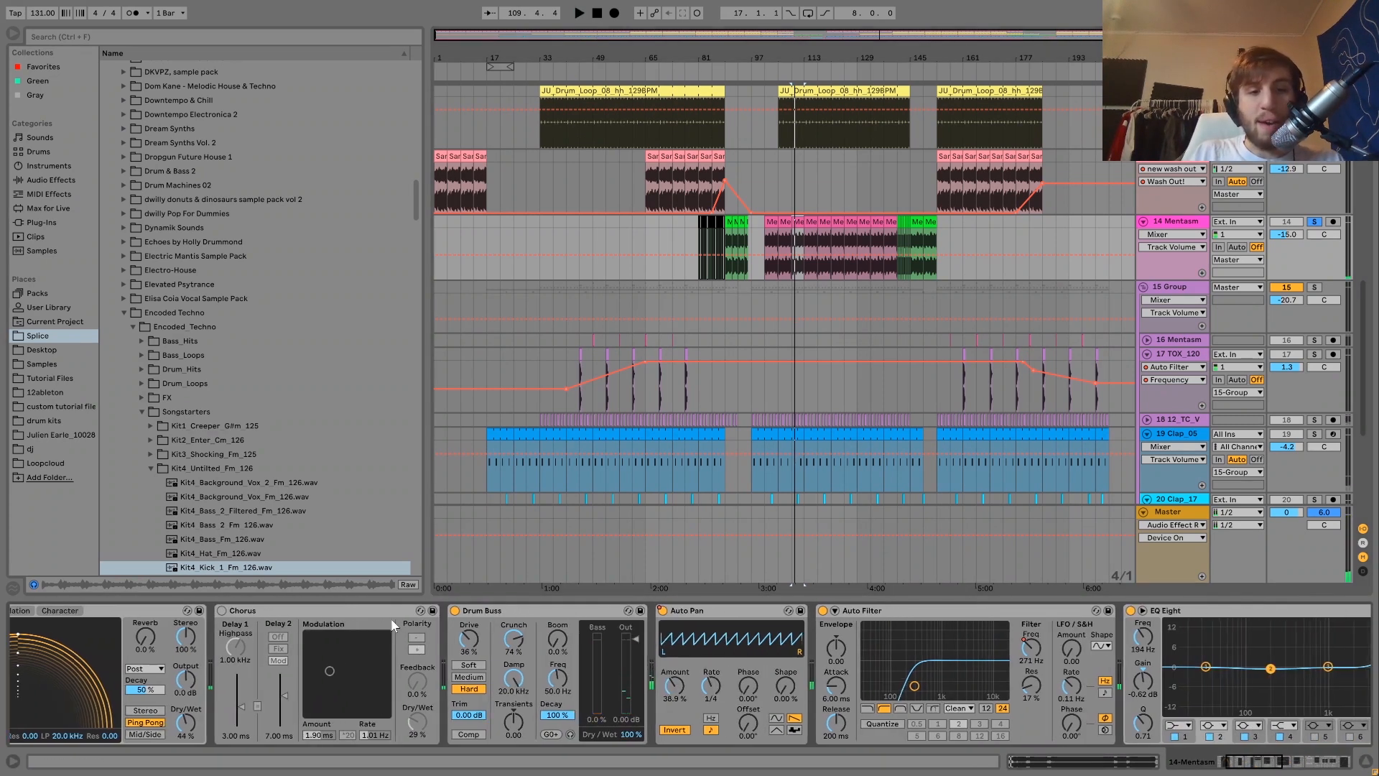
left_click(384, 610)
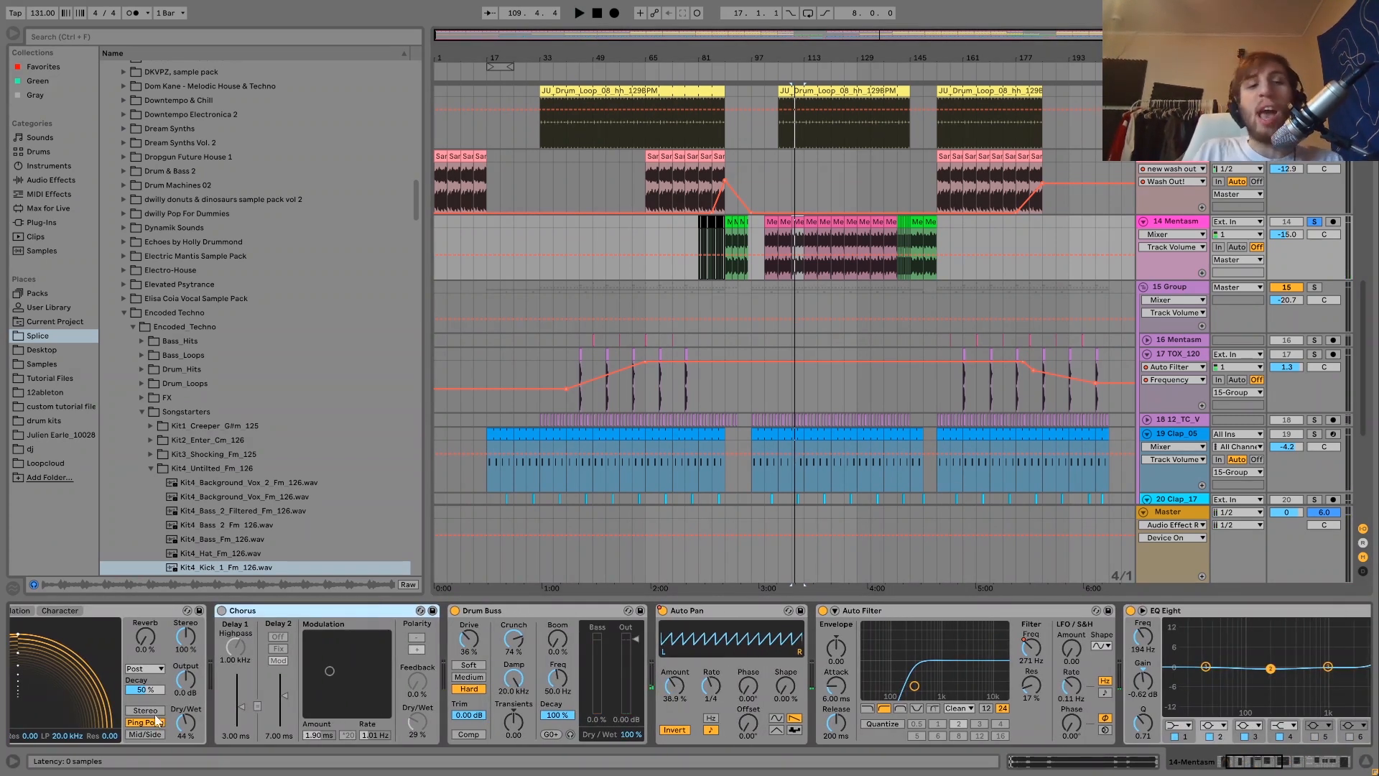
key("Delete")
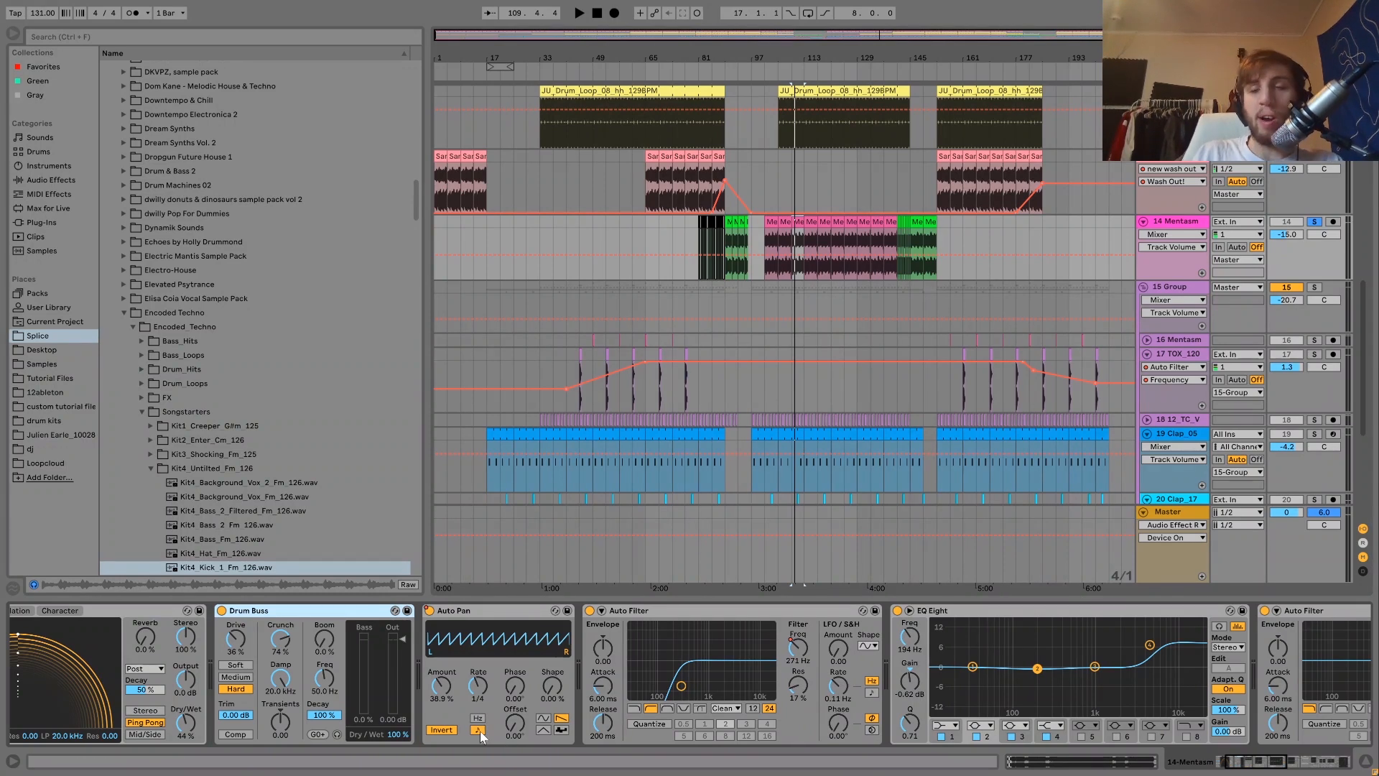
- Review the Mentasm effect chain around Echo and Drum Buss and play the soloed track from bar 109
scroll(1205, 386, "down", 5)
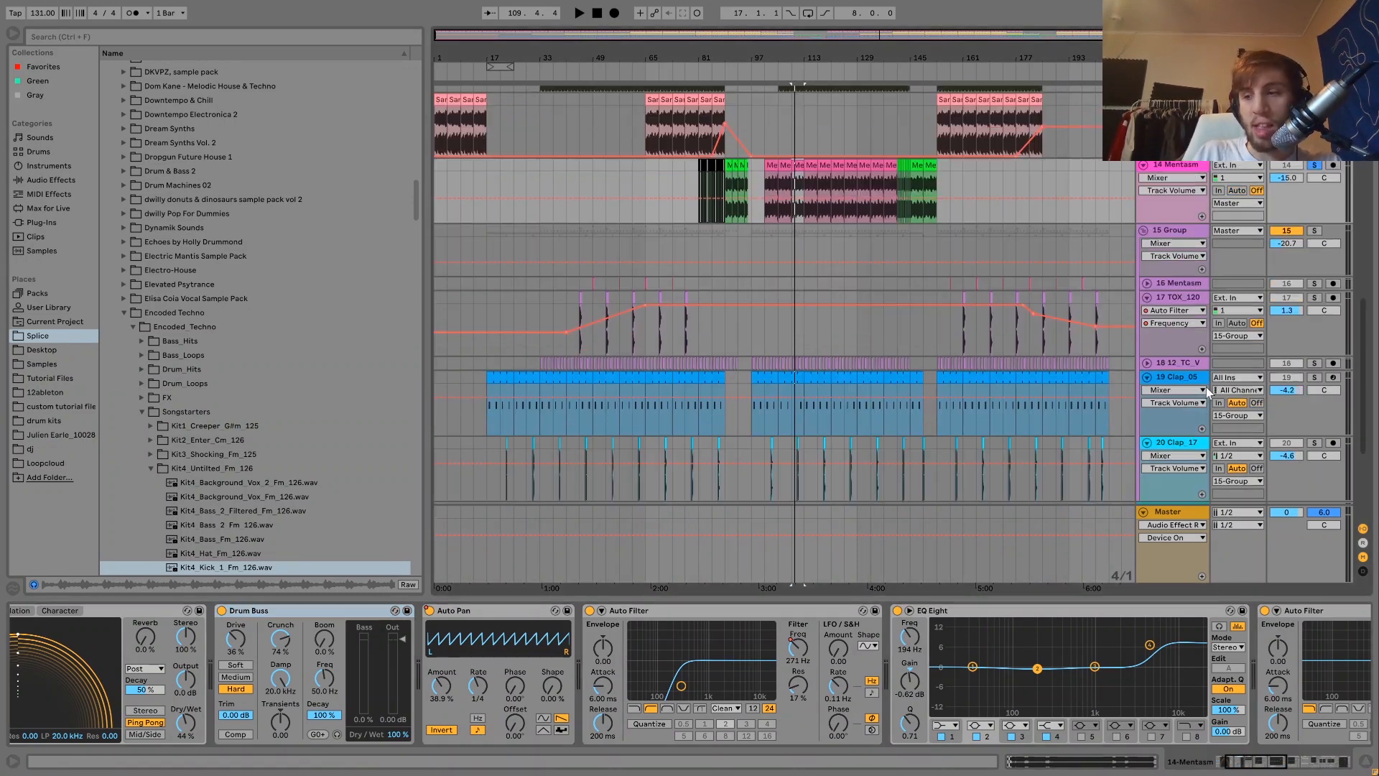
scroll(1205, 386, "up", 6)
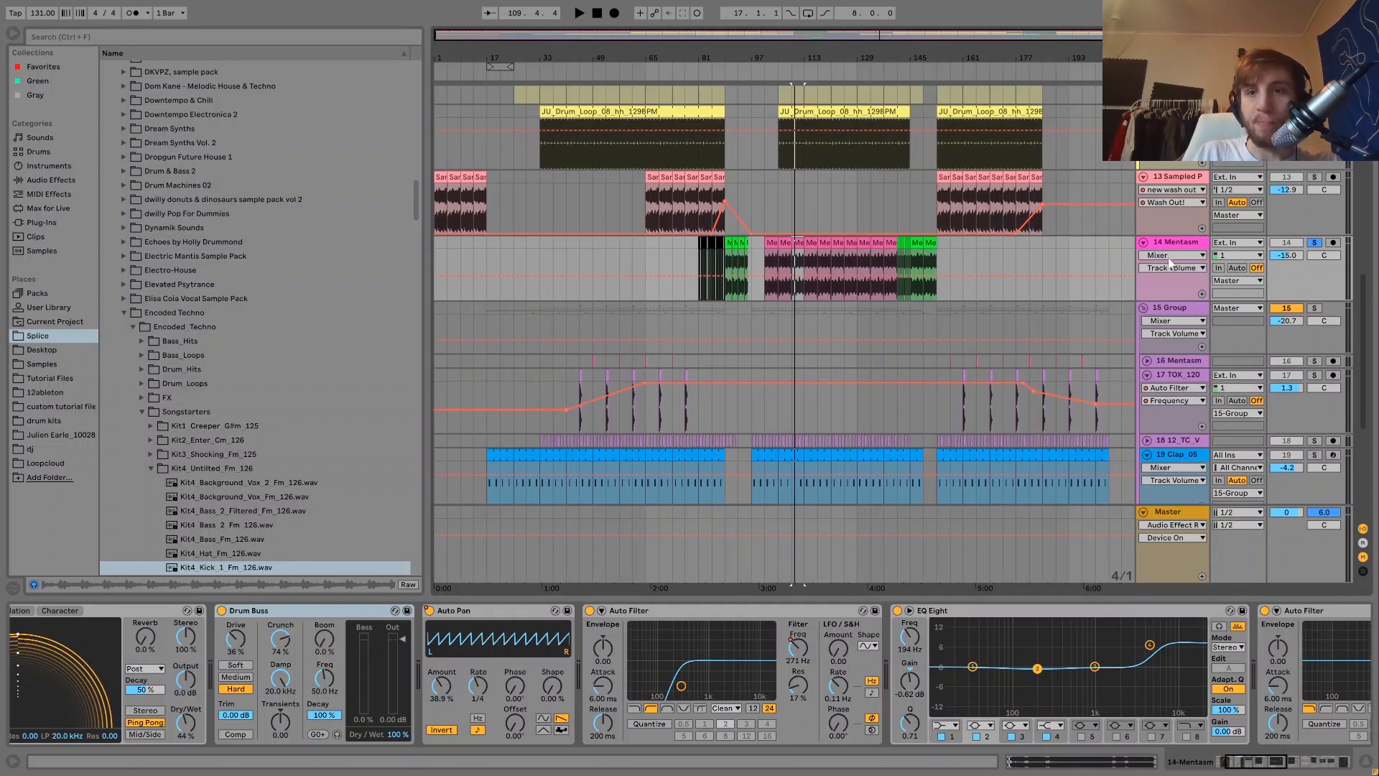
left_click(408, 696)
scroll(405, 708, "left", 3)
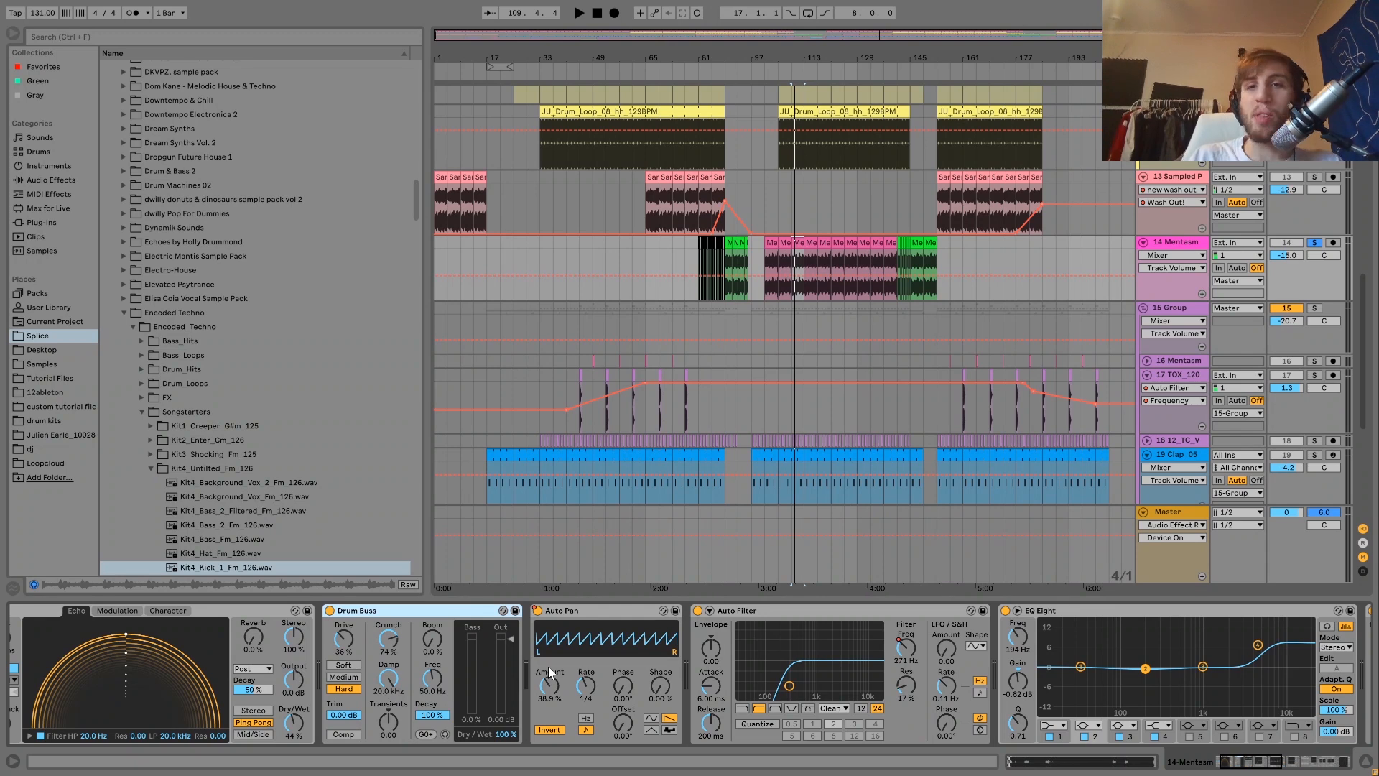
key("space")
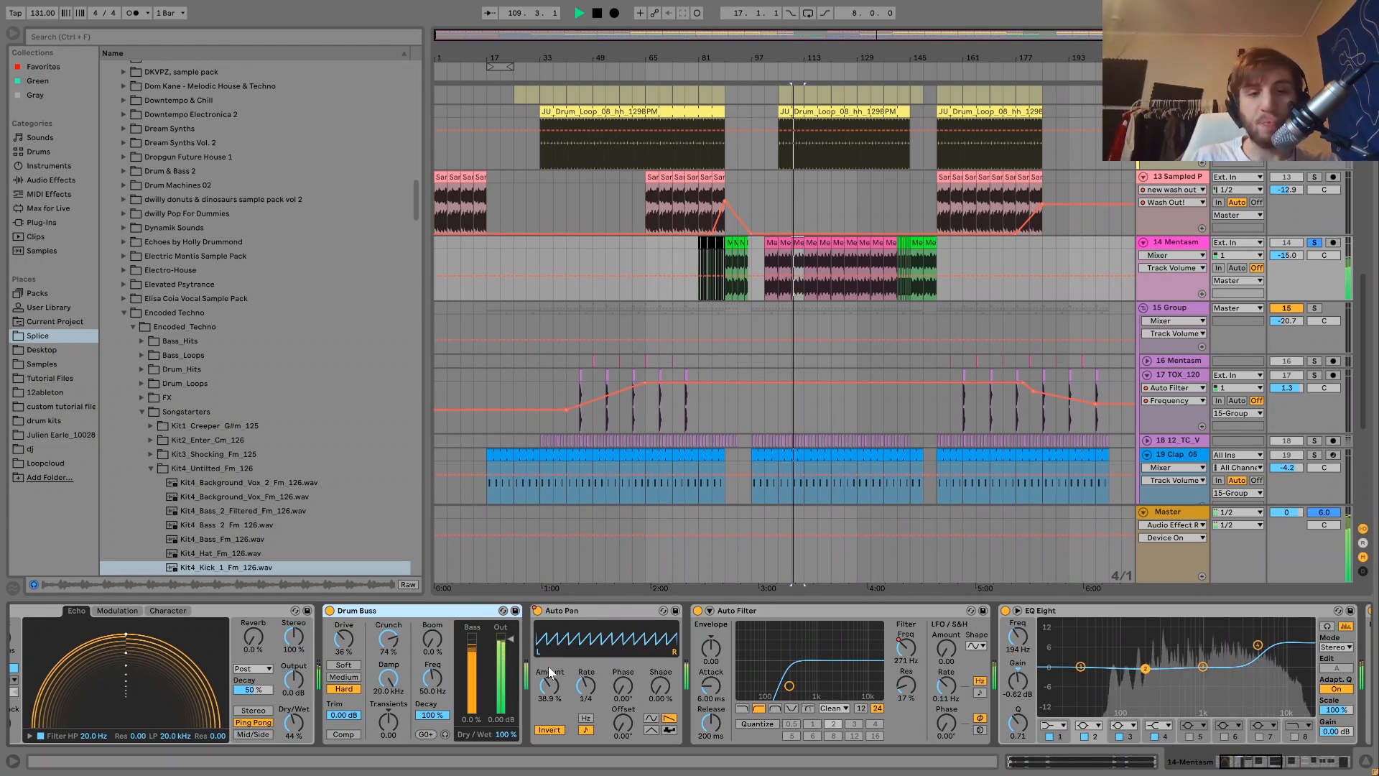
key("space")
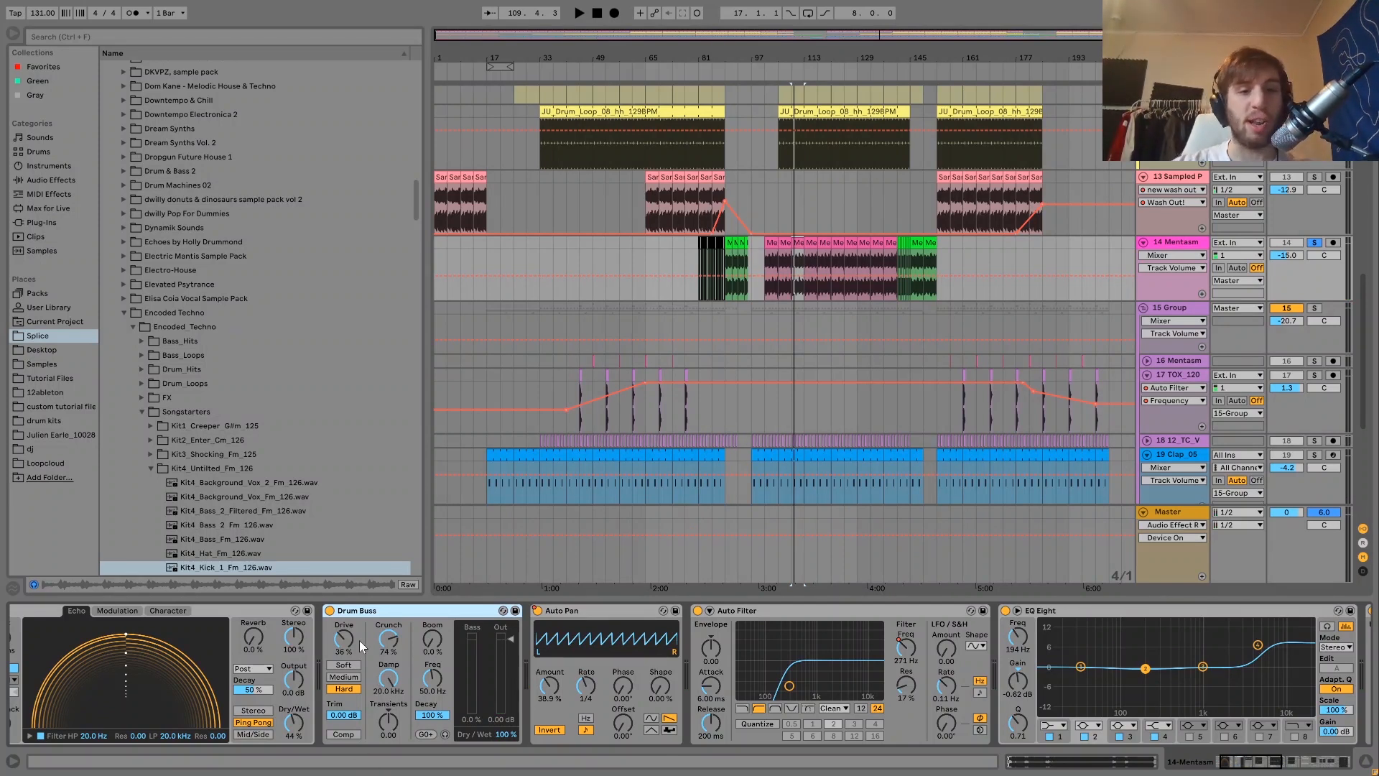
- Play Mentasm from bar 109 with Drum Buss bypassed, and switch Drum Buss back on during playback to compare
left_click(330, 612)
key("space")
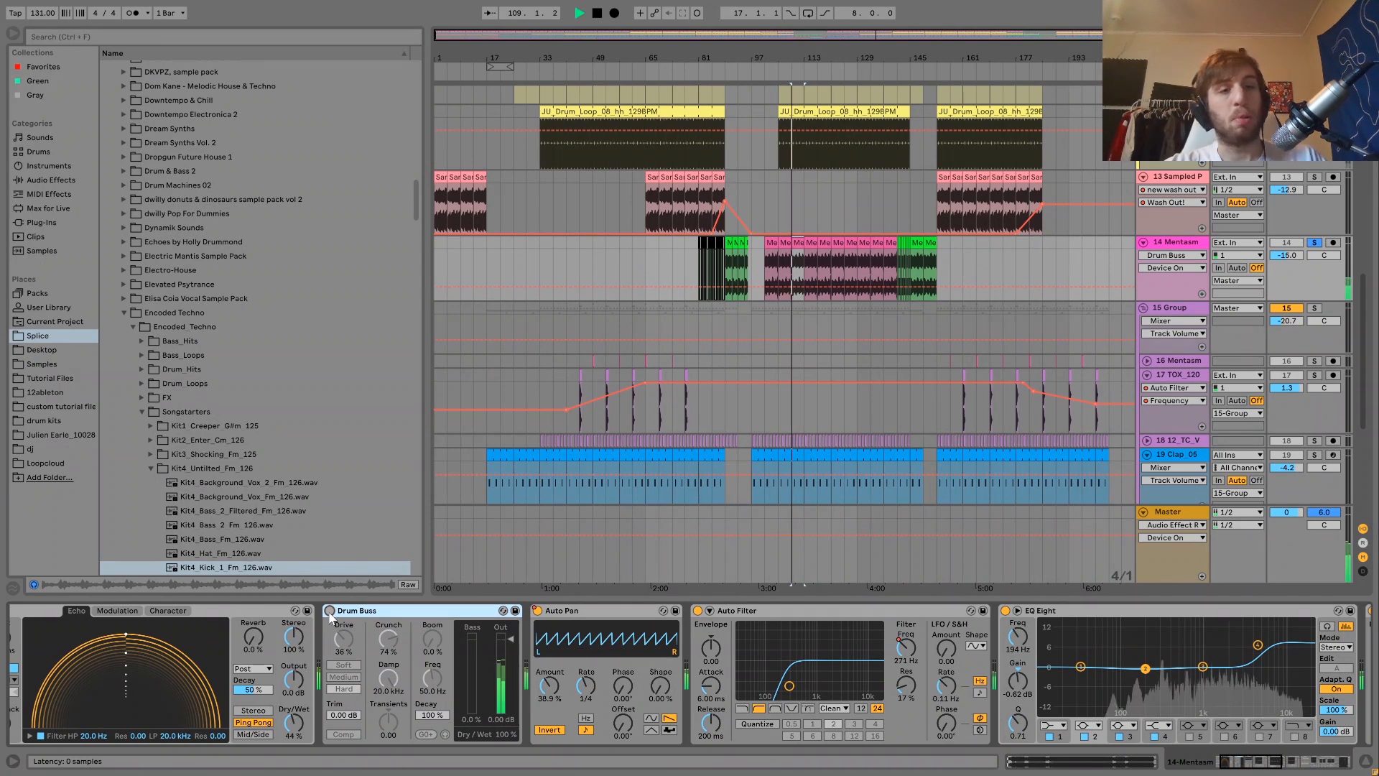
left_click(331, 611)
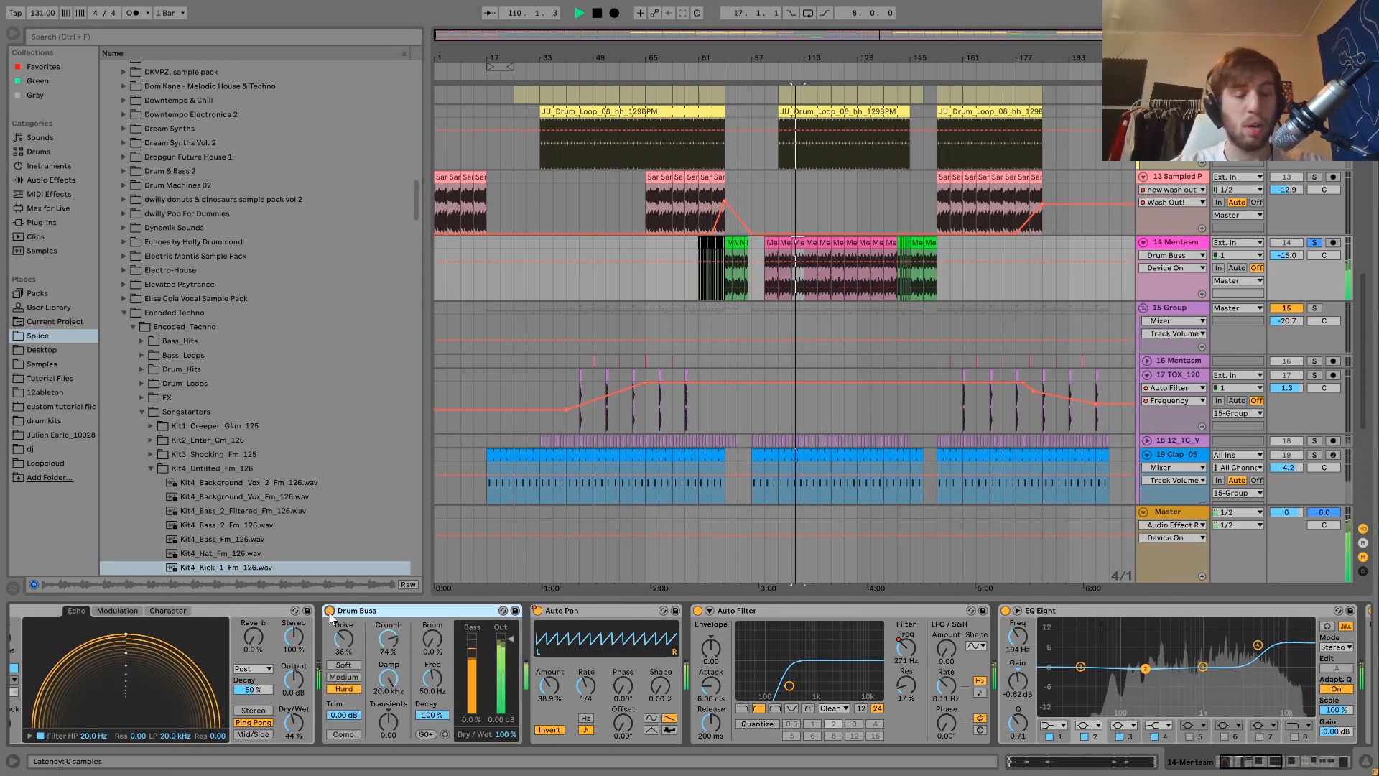
key("space")
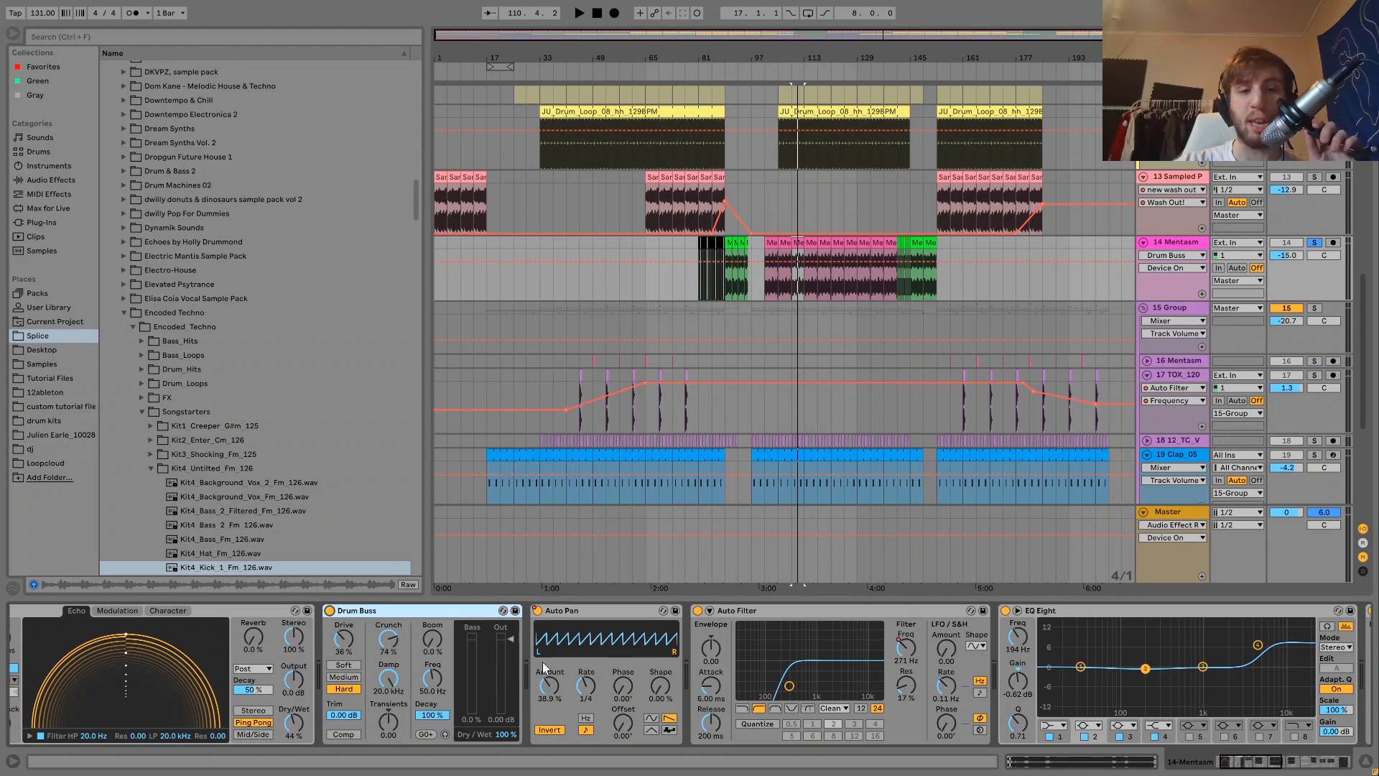
- Show the Auto Pan Device On automation on the Mentasm track and play it from bar 141
left_click(537, 610)
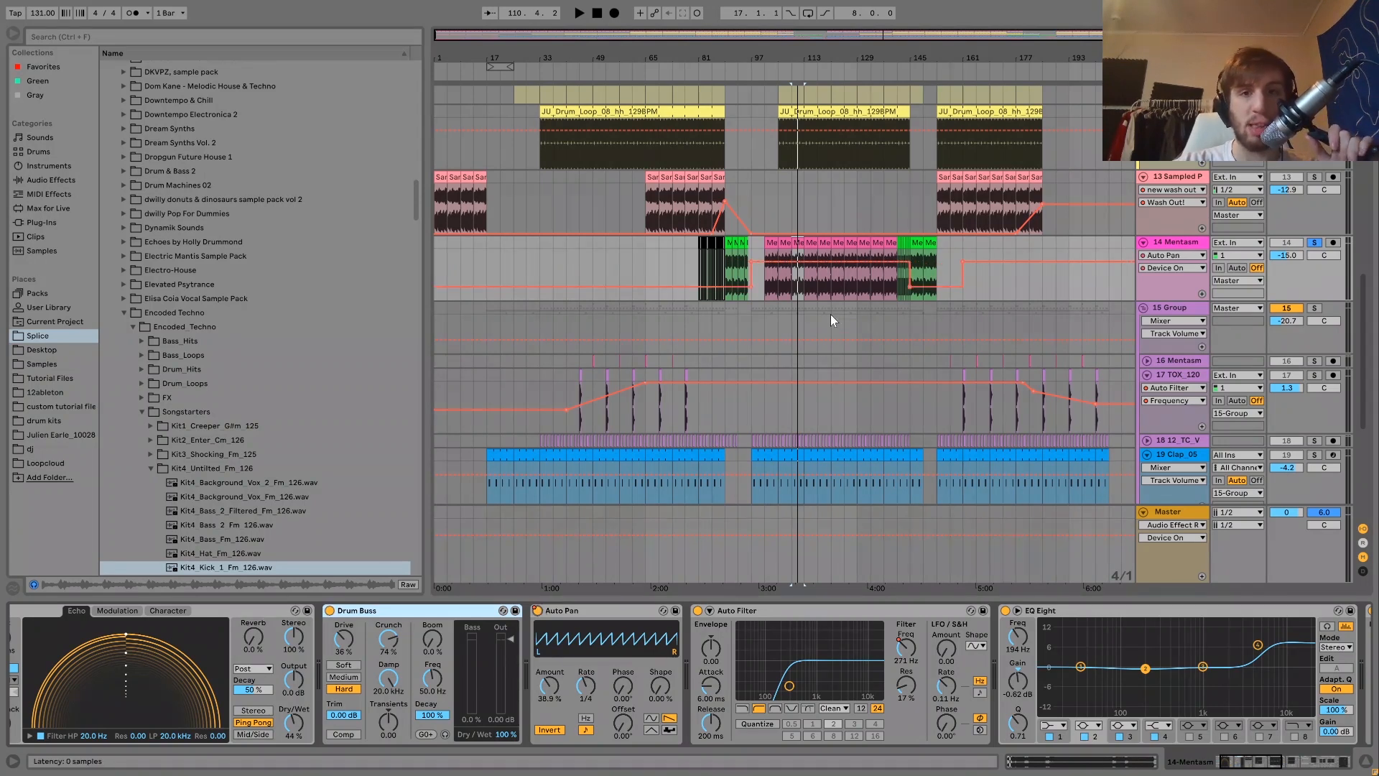
left_click(895, 292)
key("space")
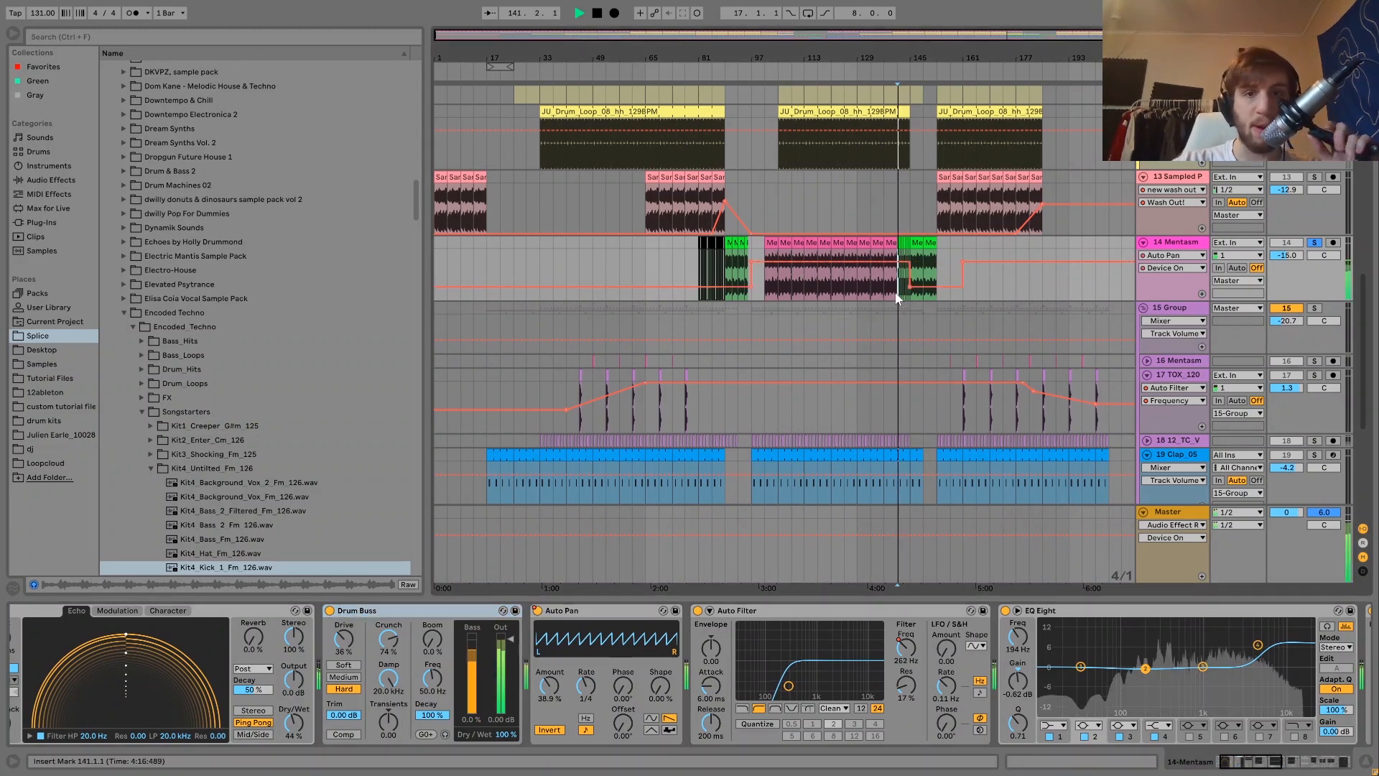
- Unsolo Mentasm to hear it in the full mix, including from bar 129, and solo it again
left_click(1316, 242)
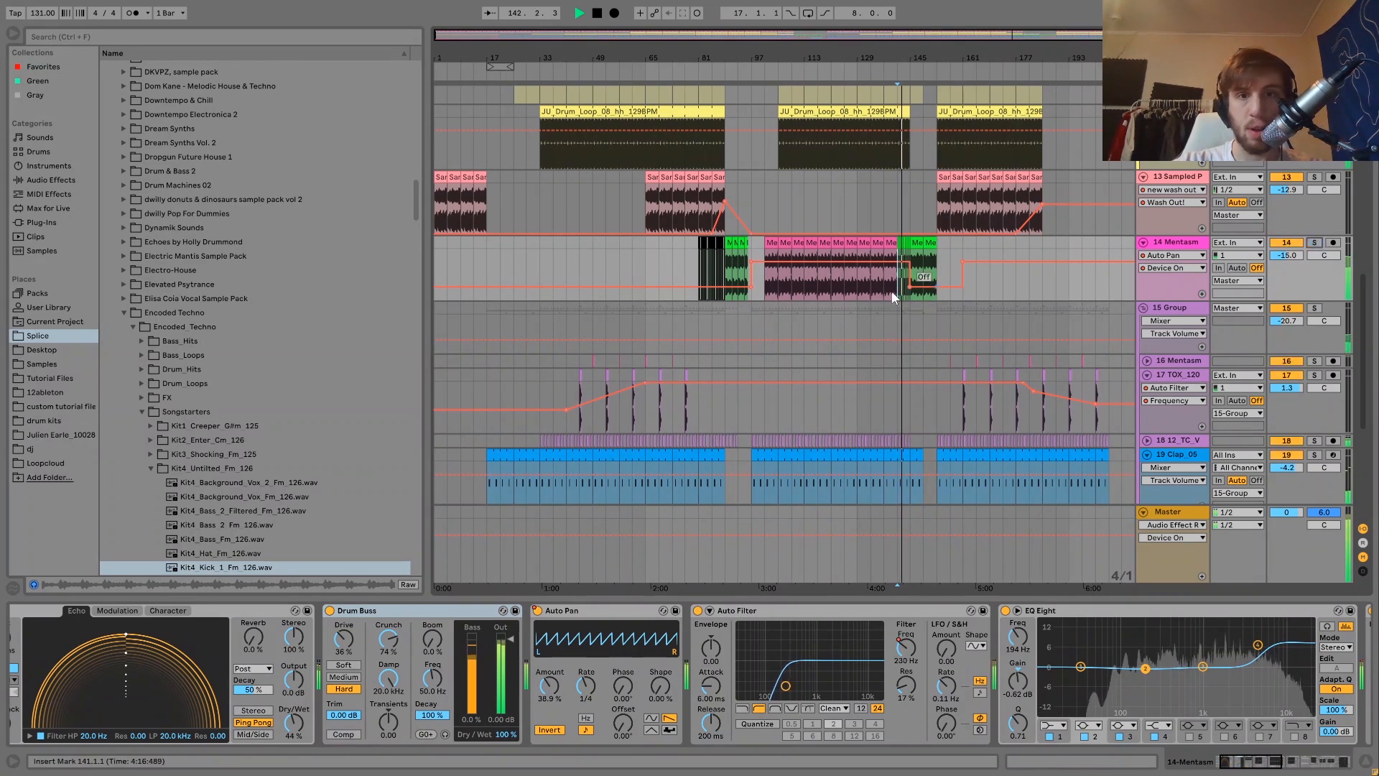
left_click(856, 288)
key("space")
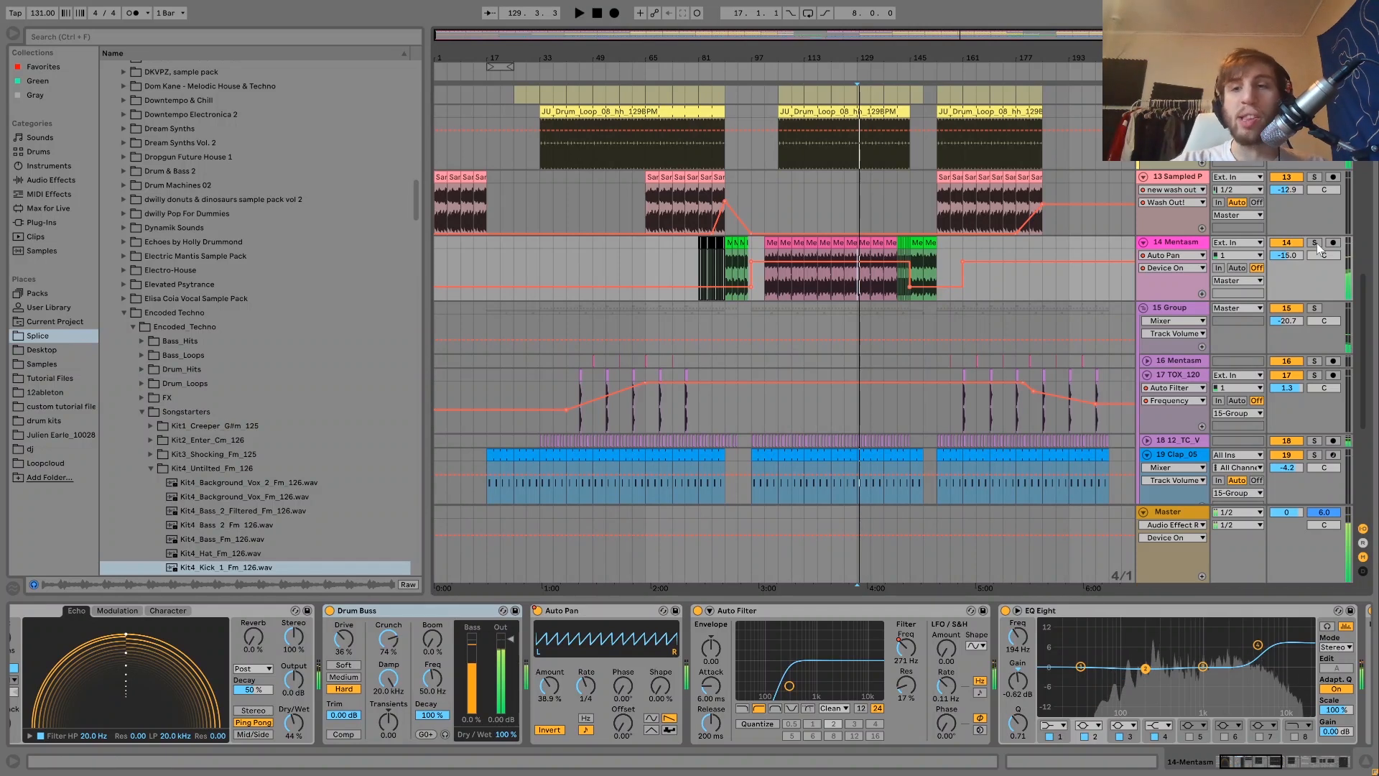
key("s")
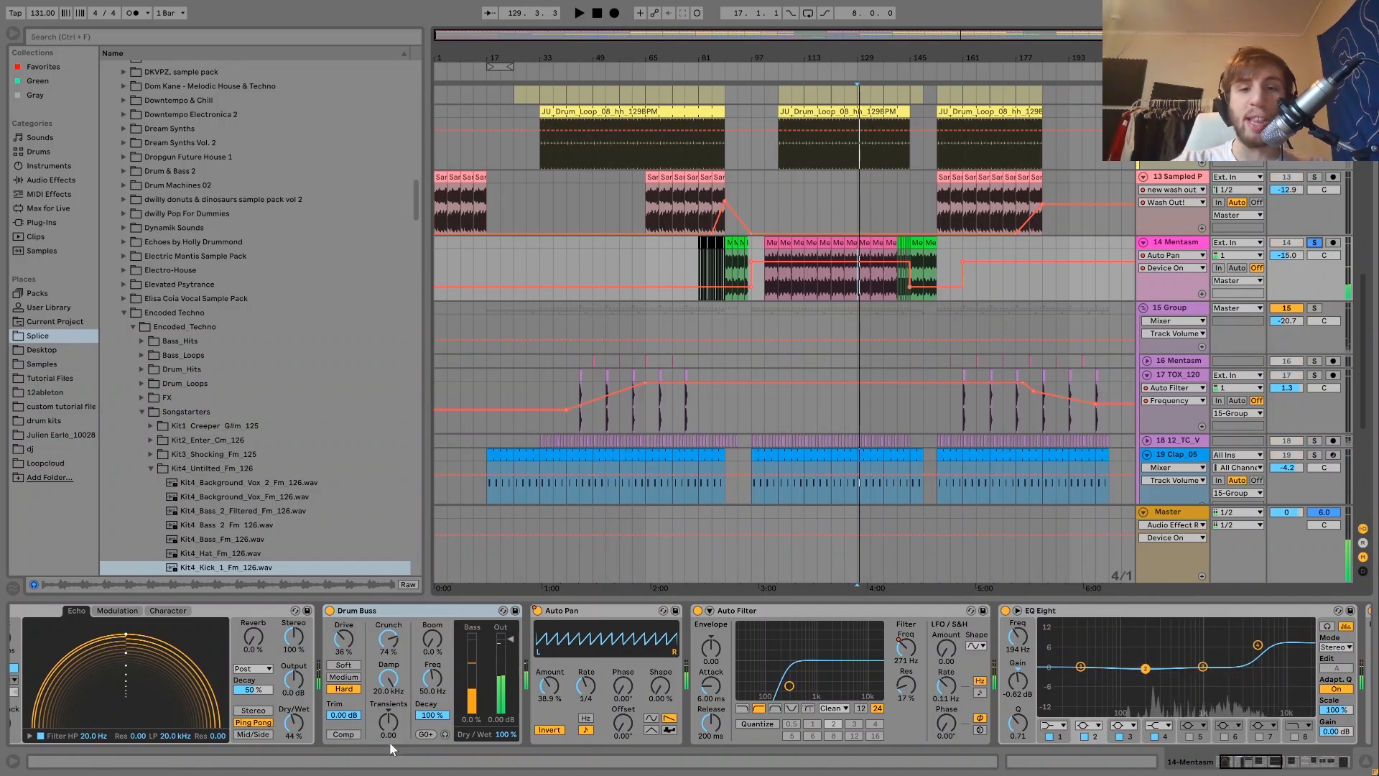
- Inspect the Sampled Pad track's effect chain and return to the Mentasm track's devices
left_click(1197, 182)
scroll(519, 721, "up", 5)
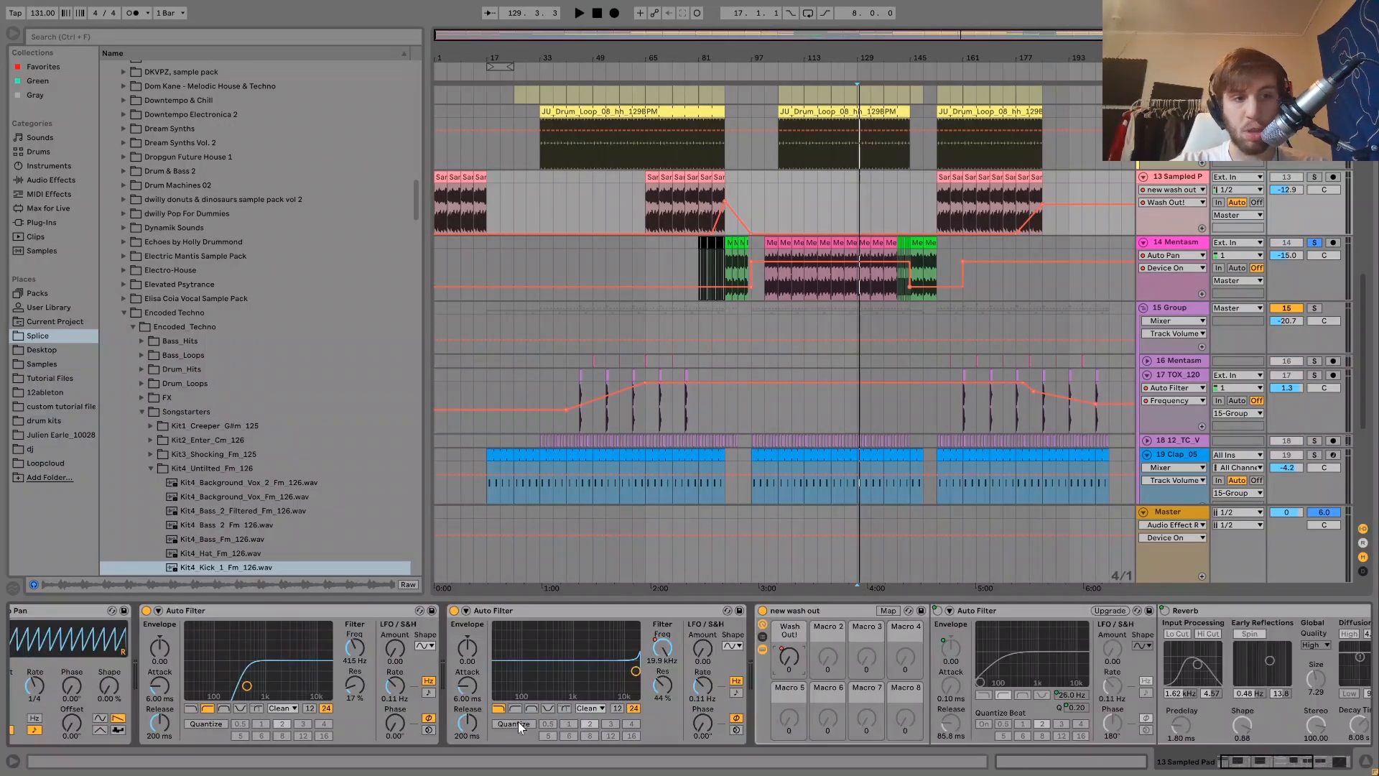
left_click(1179, 246)
- Play Mentasm from bar 129 and try raising the Auto Pan amount to 100%
key("space")
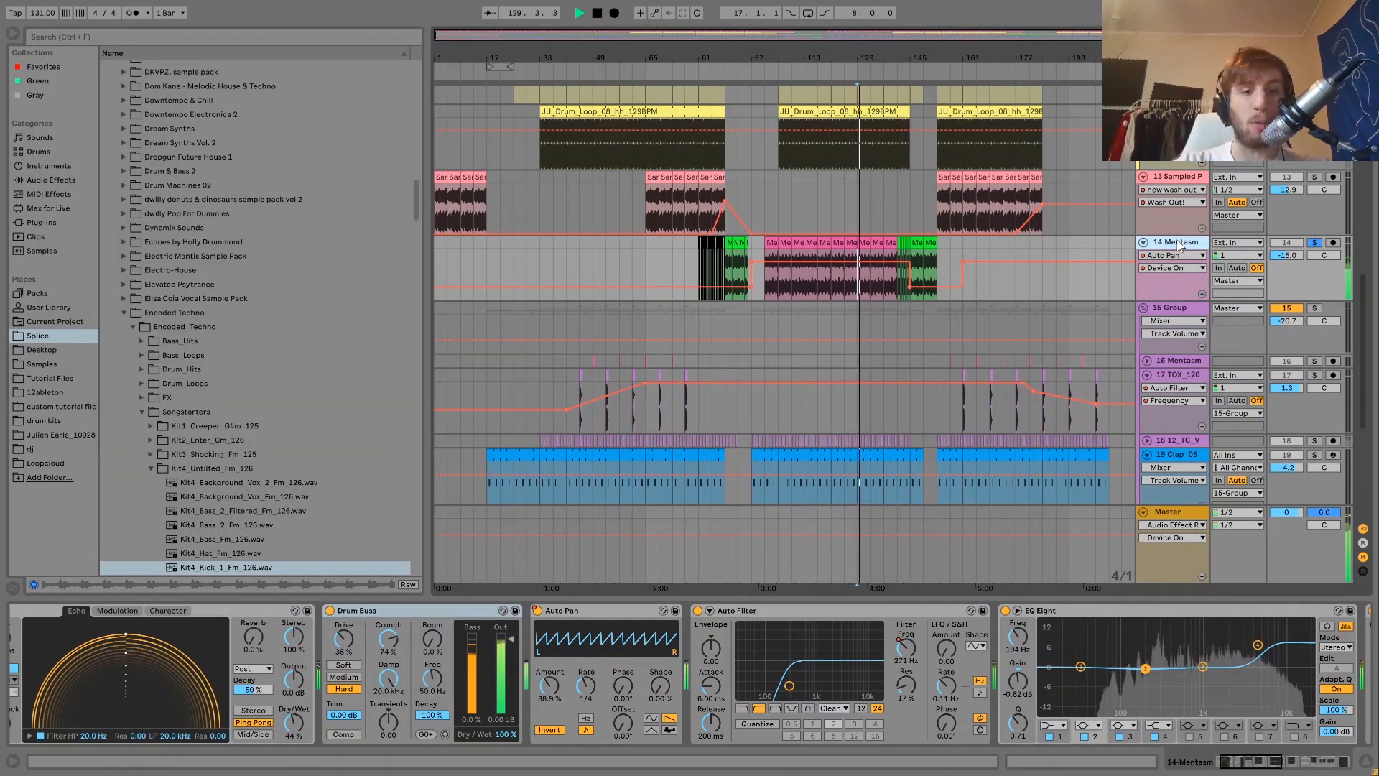
key("space")
key("space")
left_click_drag(555, 692, 554, 647)
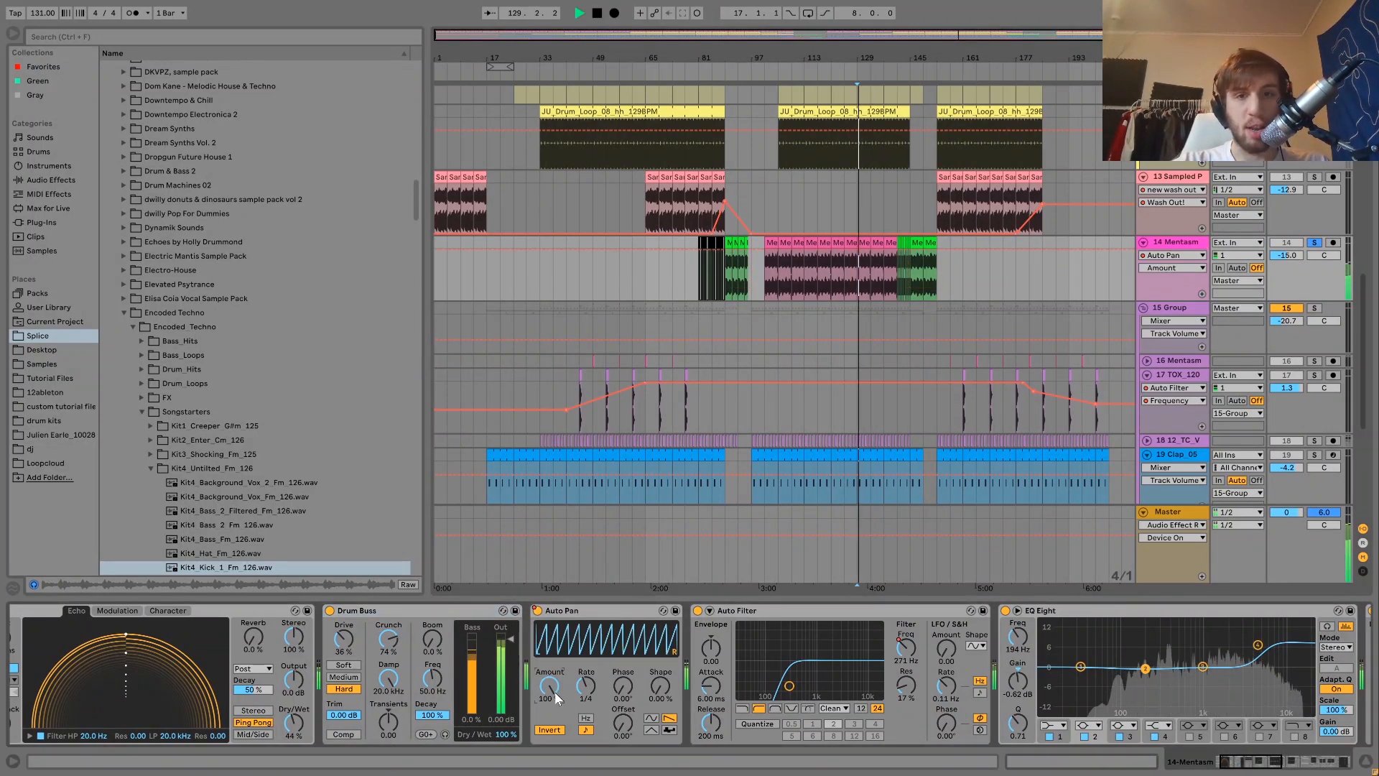
key("space")
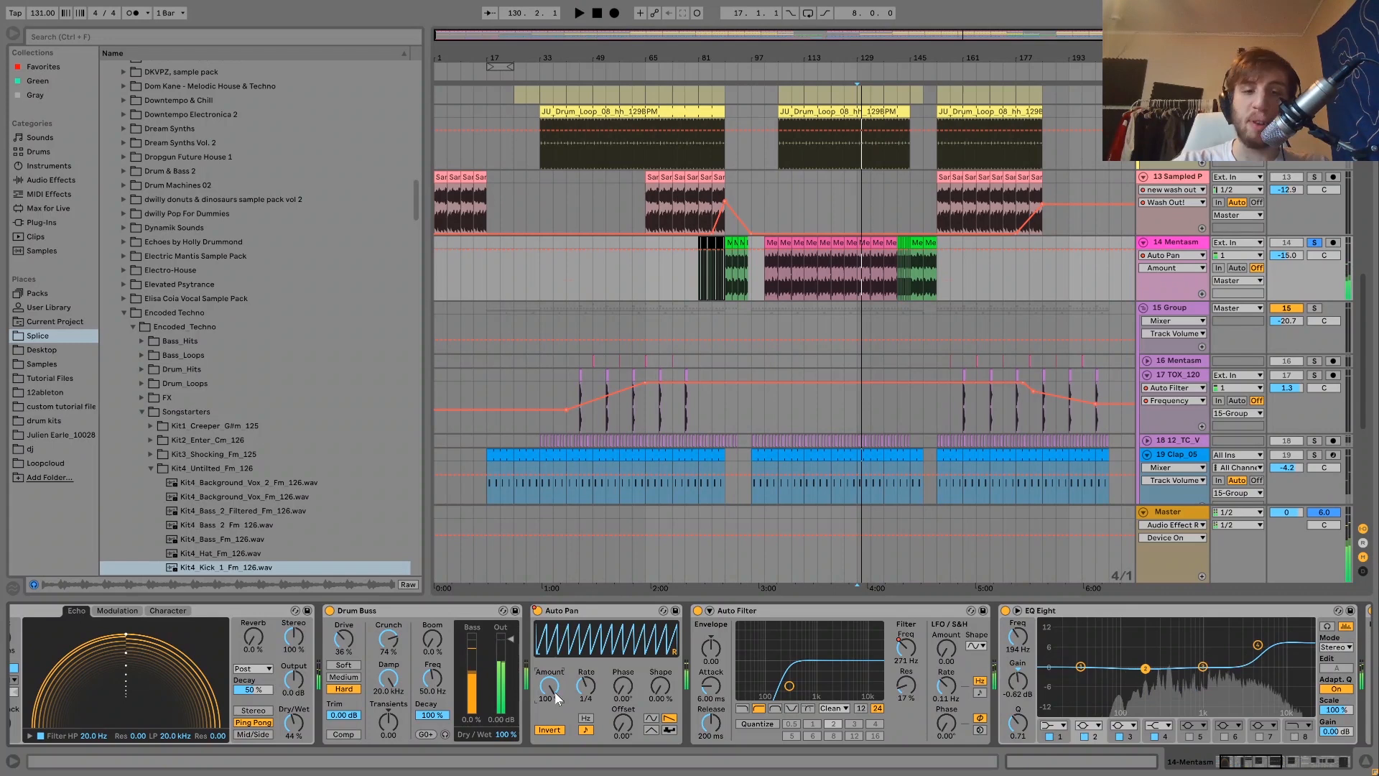
- Show the Auto Filter Frequency automation on the Mentasm track and play the breakdown section from bar 93
scroll(554, 692, "right", 10)
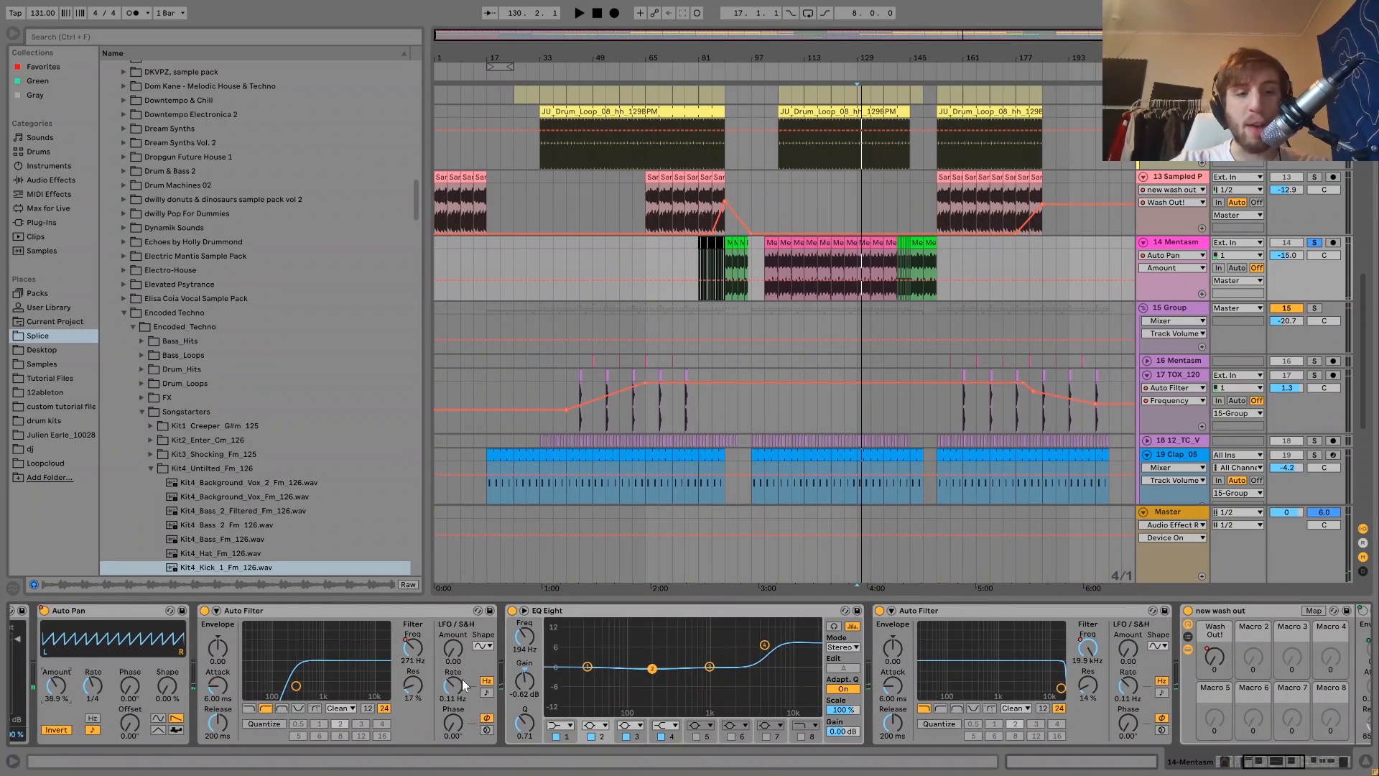
left_click(742, 269)
key("space")
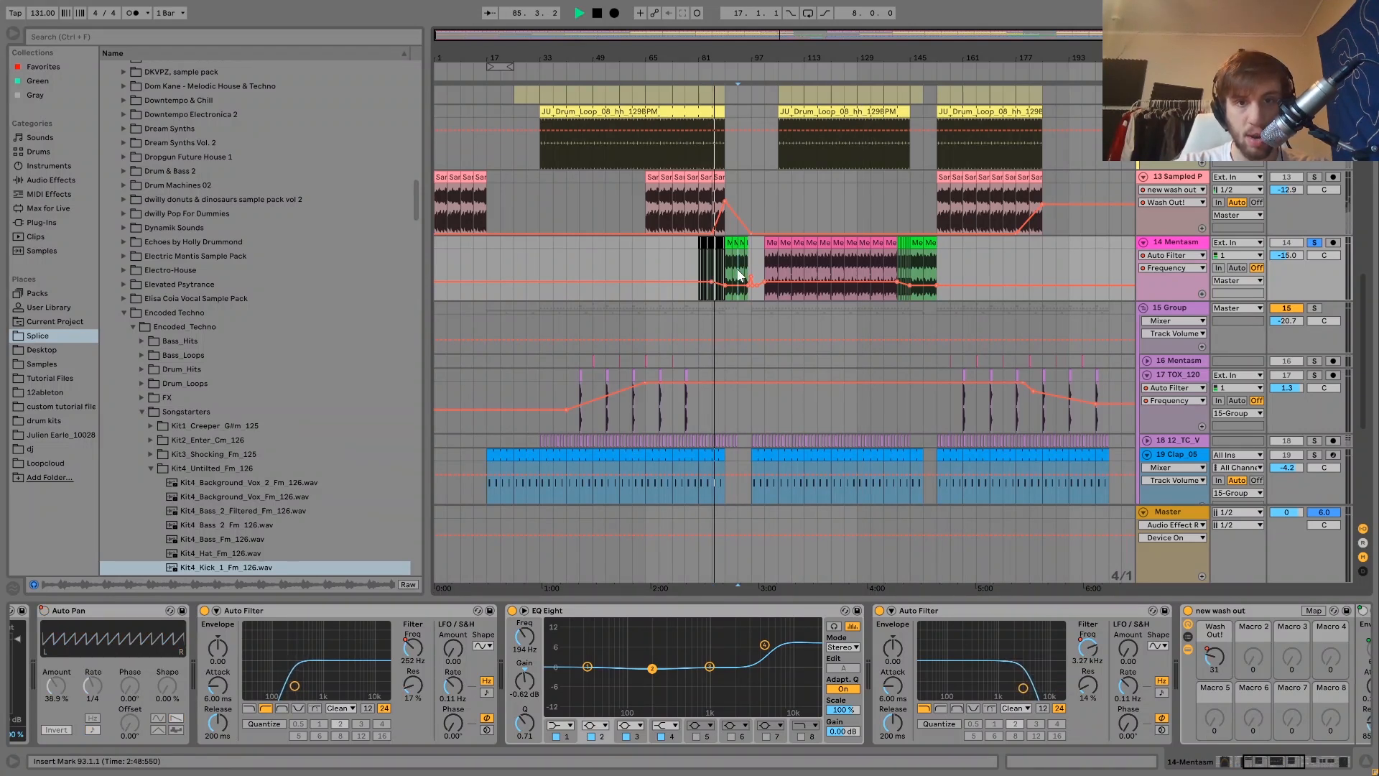
key("space")
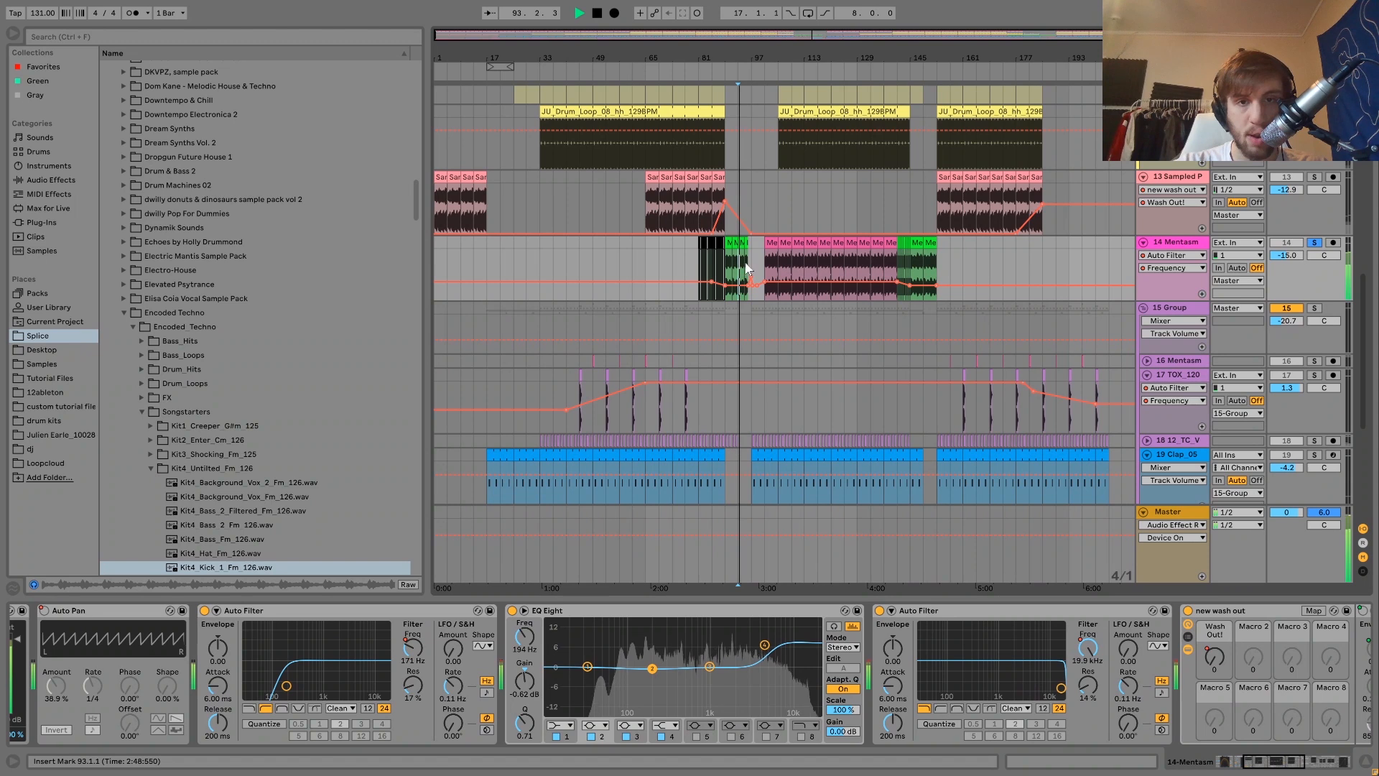
key("space")
key("space")
- Play the green Mentasm clips from bar 145, toggling the track's solo to compare with the full mix
left_click(911, 288)
key("space")
key("space")
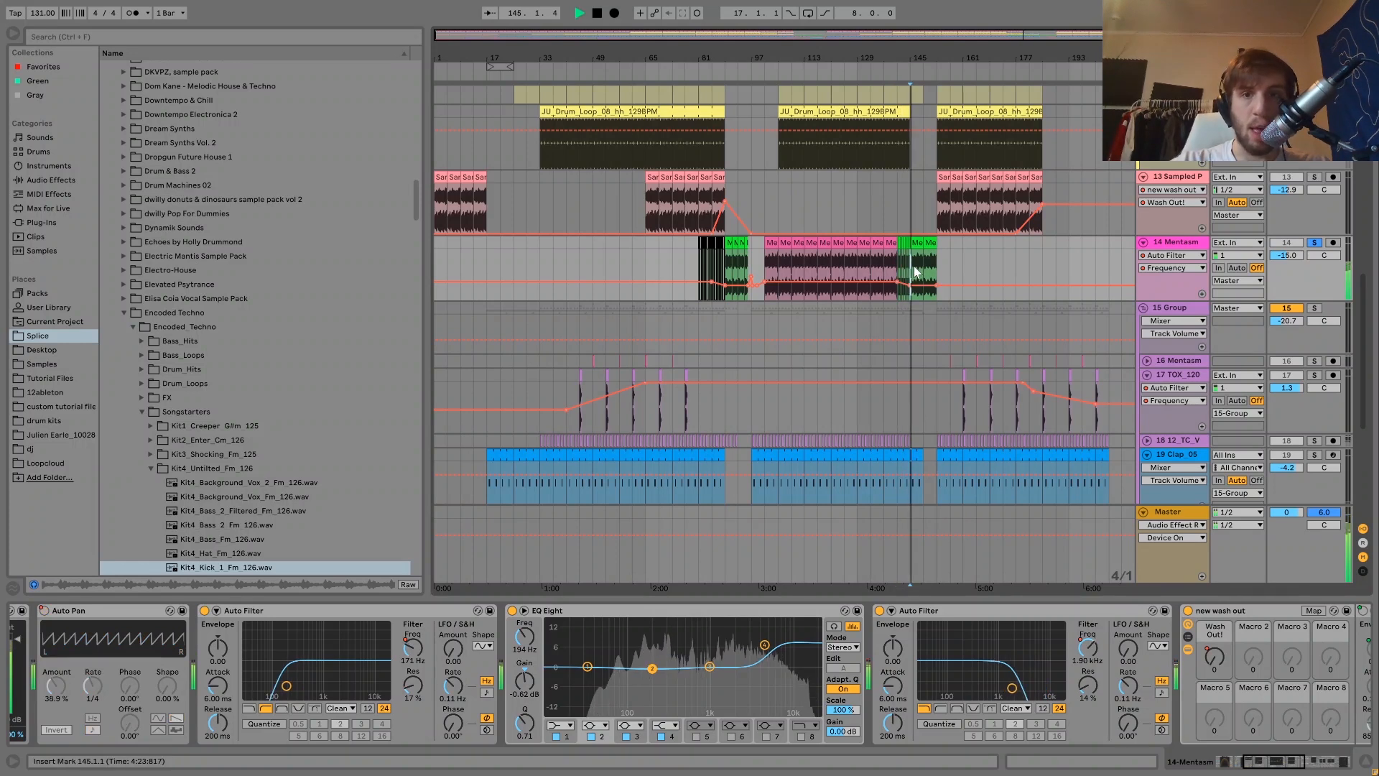
left_click(1314, 242)
left_click(1314, 243)
key("space")
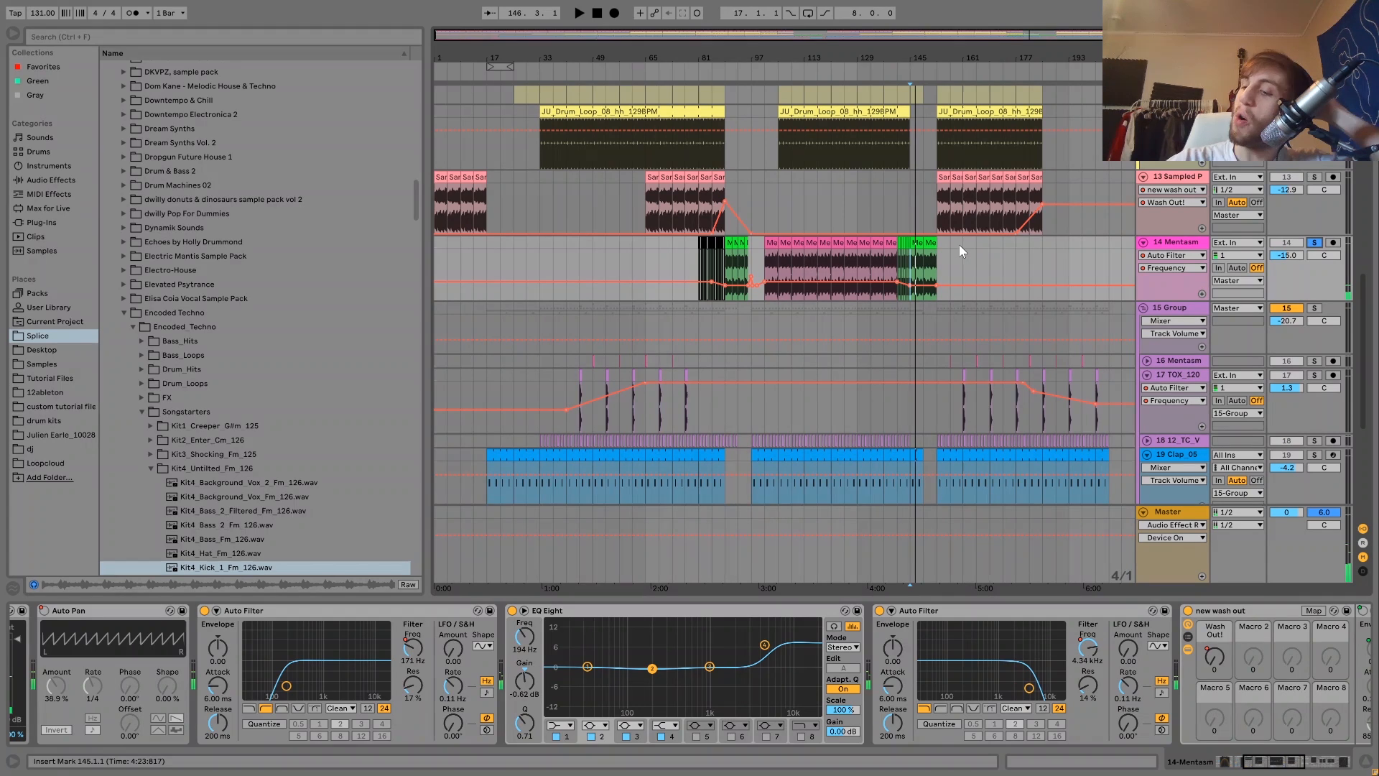
- Play Mentasm from bar 129 and inspect its effect chain from EQ Eight to the new wash out rack
left_click(855, 264)
key("space")
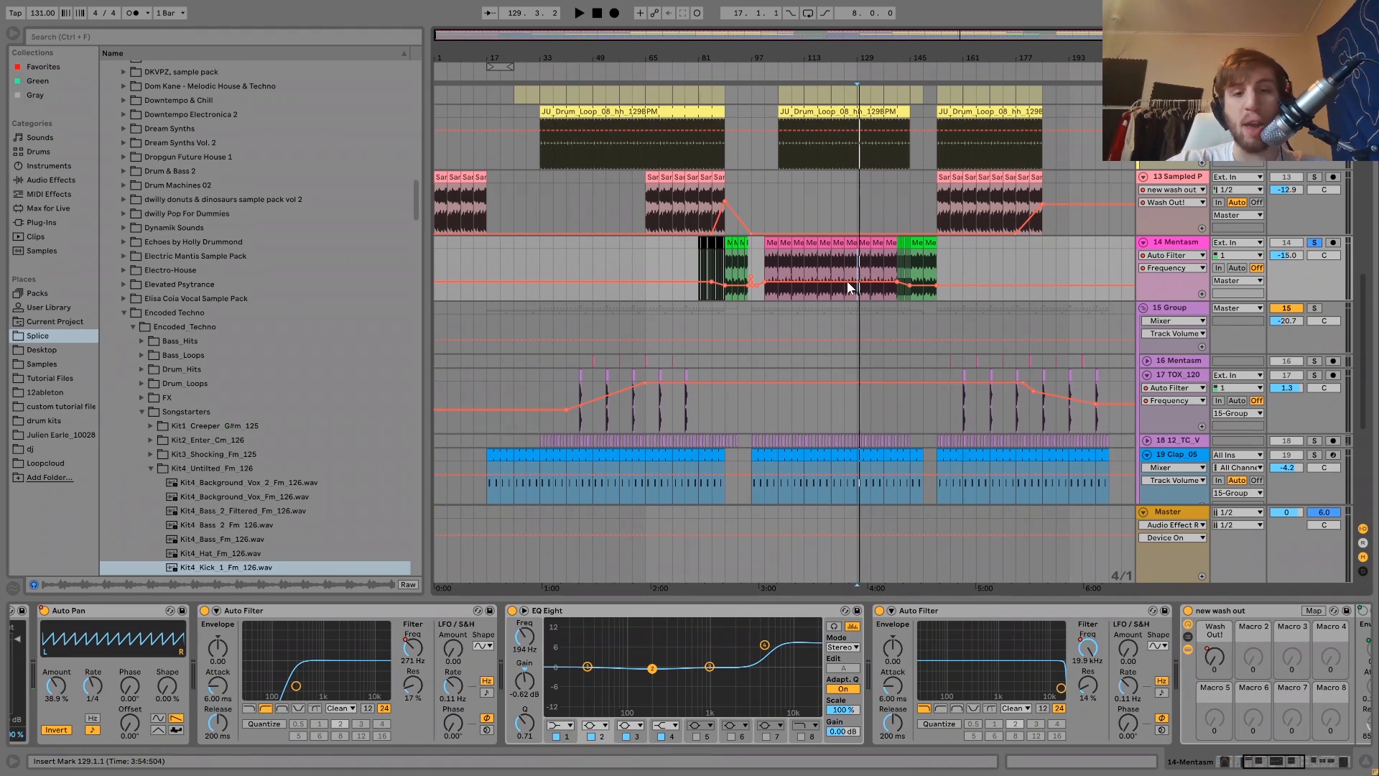
scroll(765, 711, "down", 5)
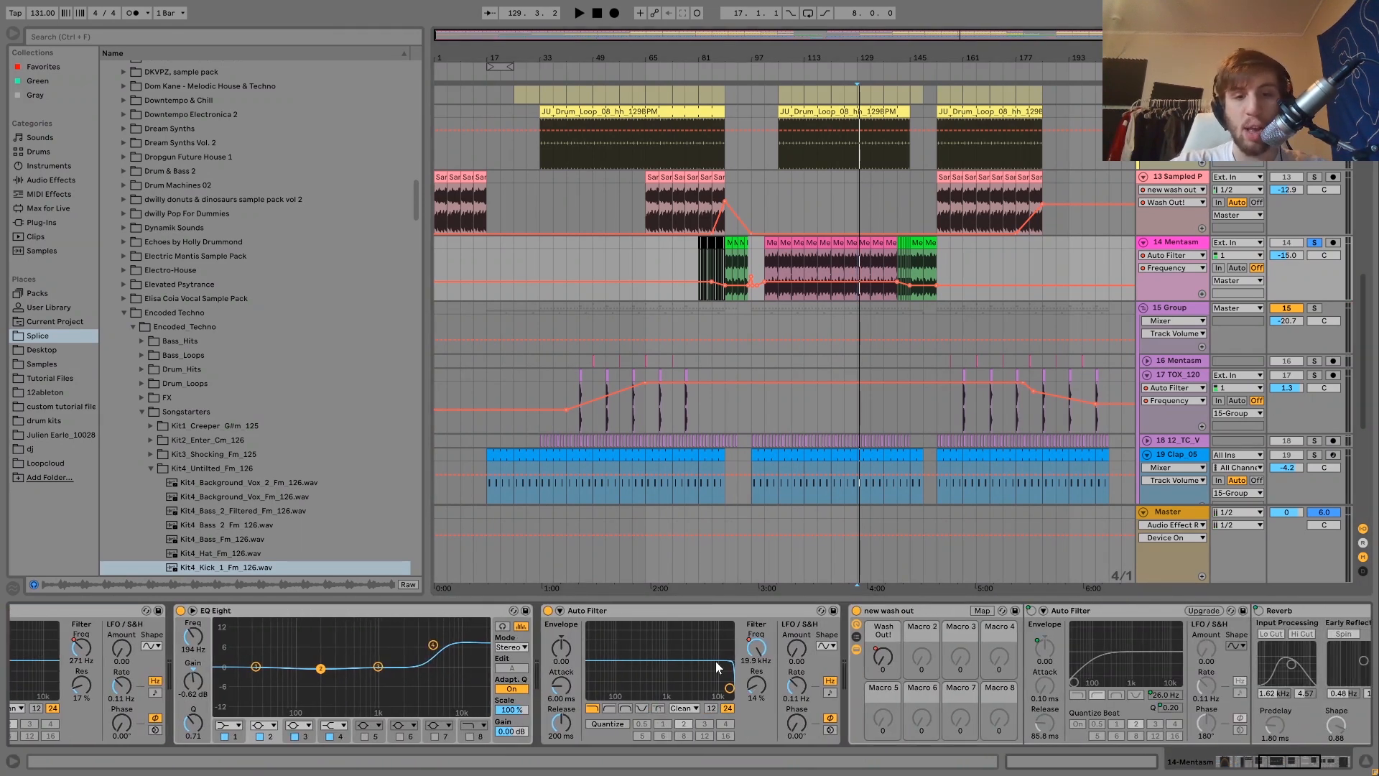
- Show the Wash Out! macro automation on the Mentasm track and inspect the new wash out rack's Auto Filter, Reverb and Compressor
left_click(883, 657)
scroll(929, 647, "down", 10)
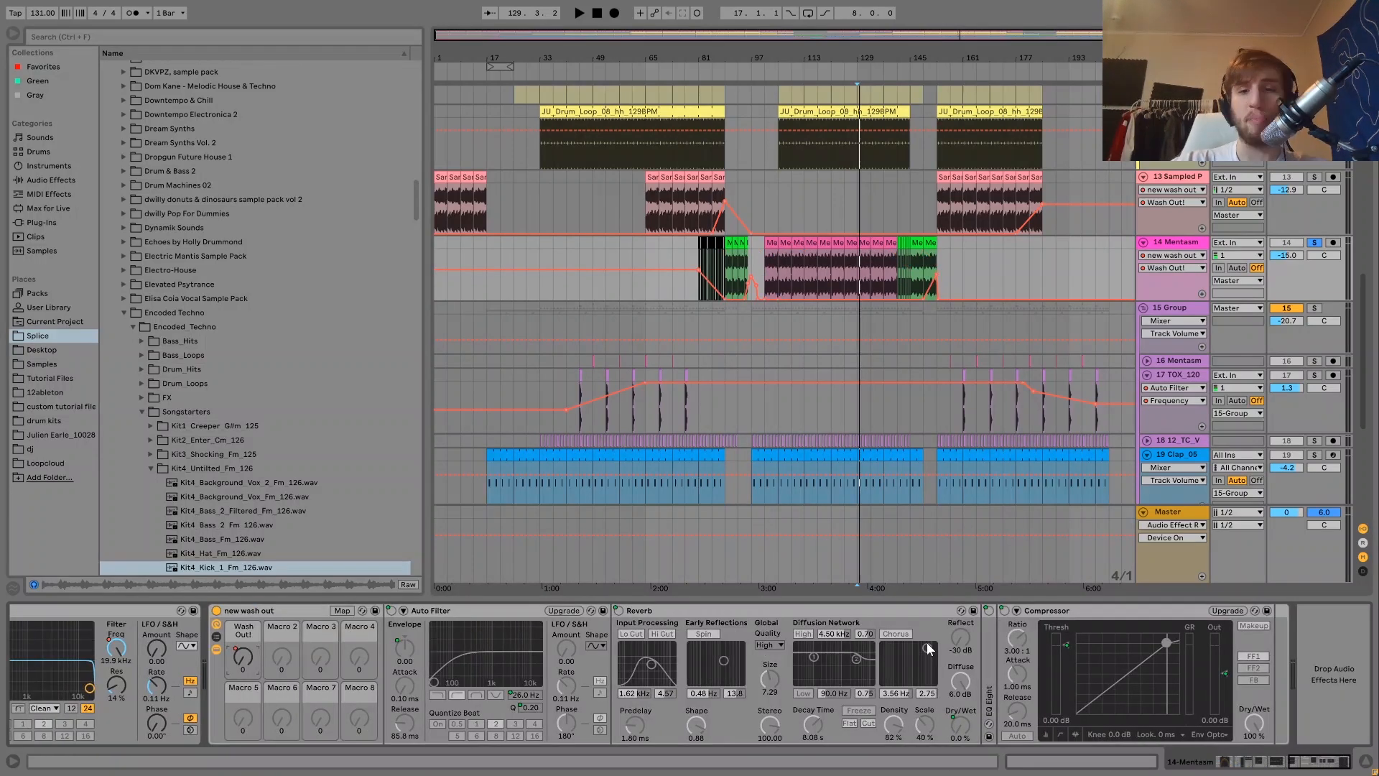
scroll(926, 643, "up", 10)
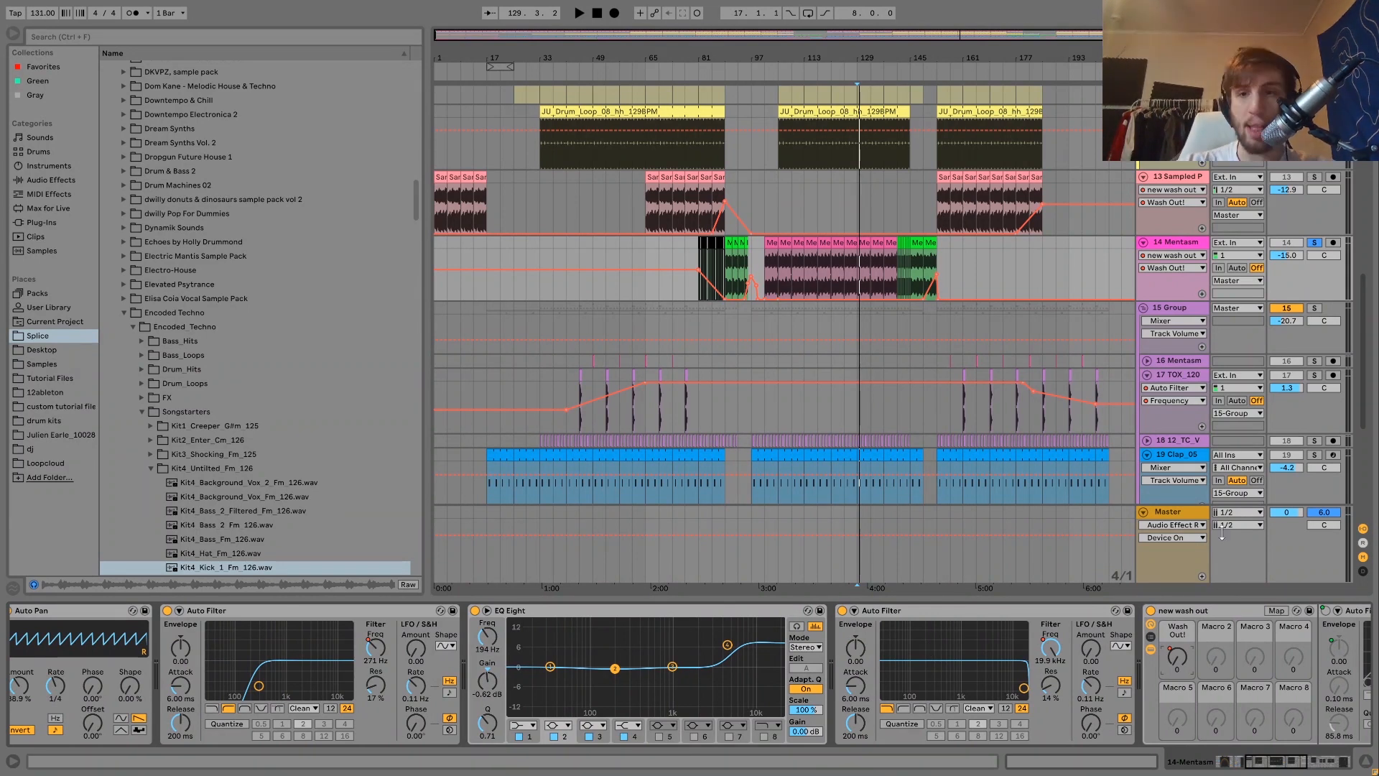
- Solo the 15 Group and play its vocal and clap layers from bar 157
left_click(1315, 308)
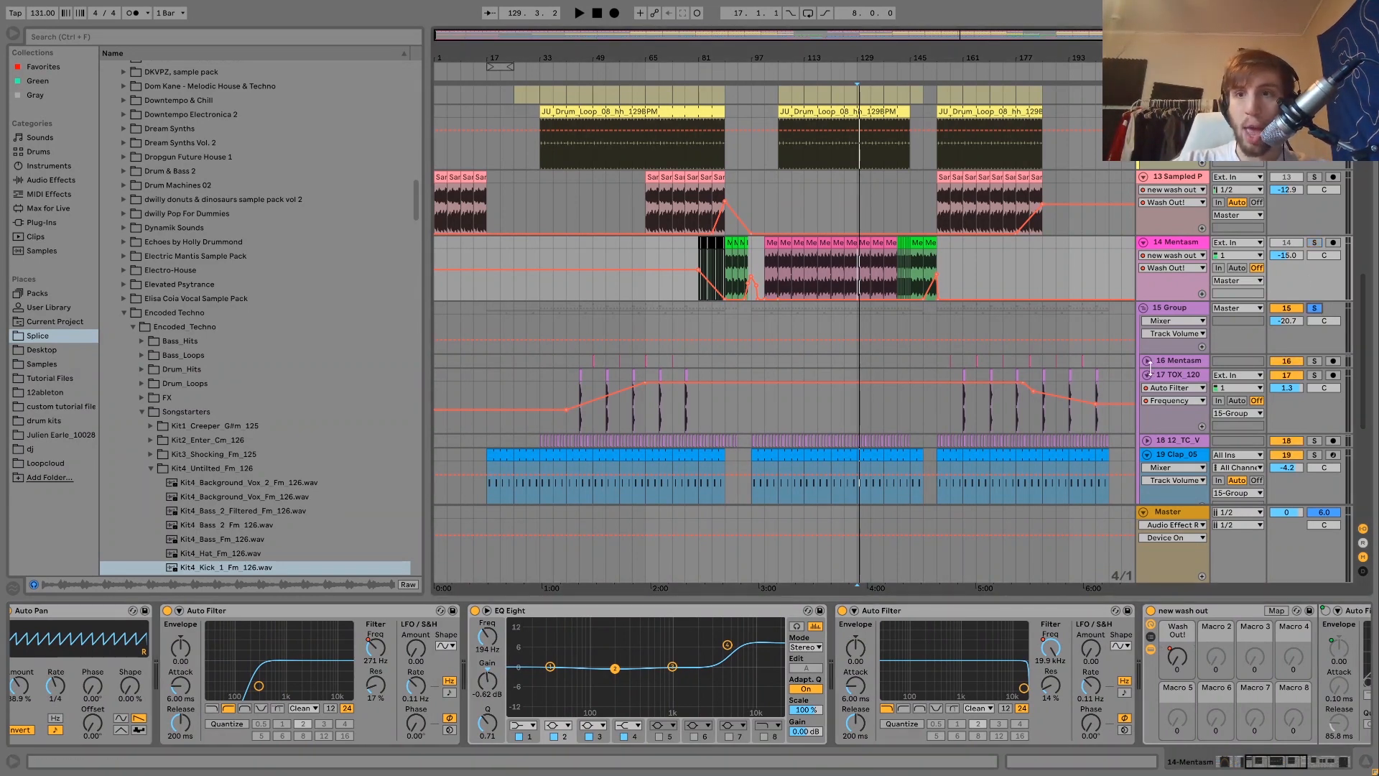
left_click(1204, 305)
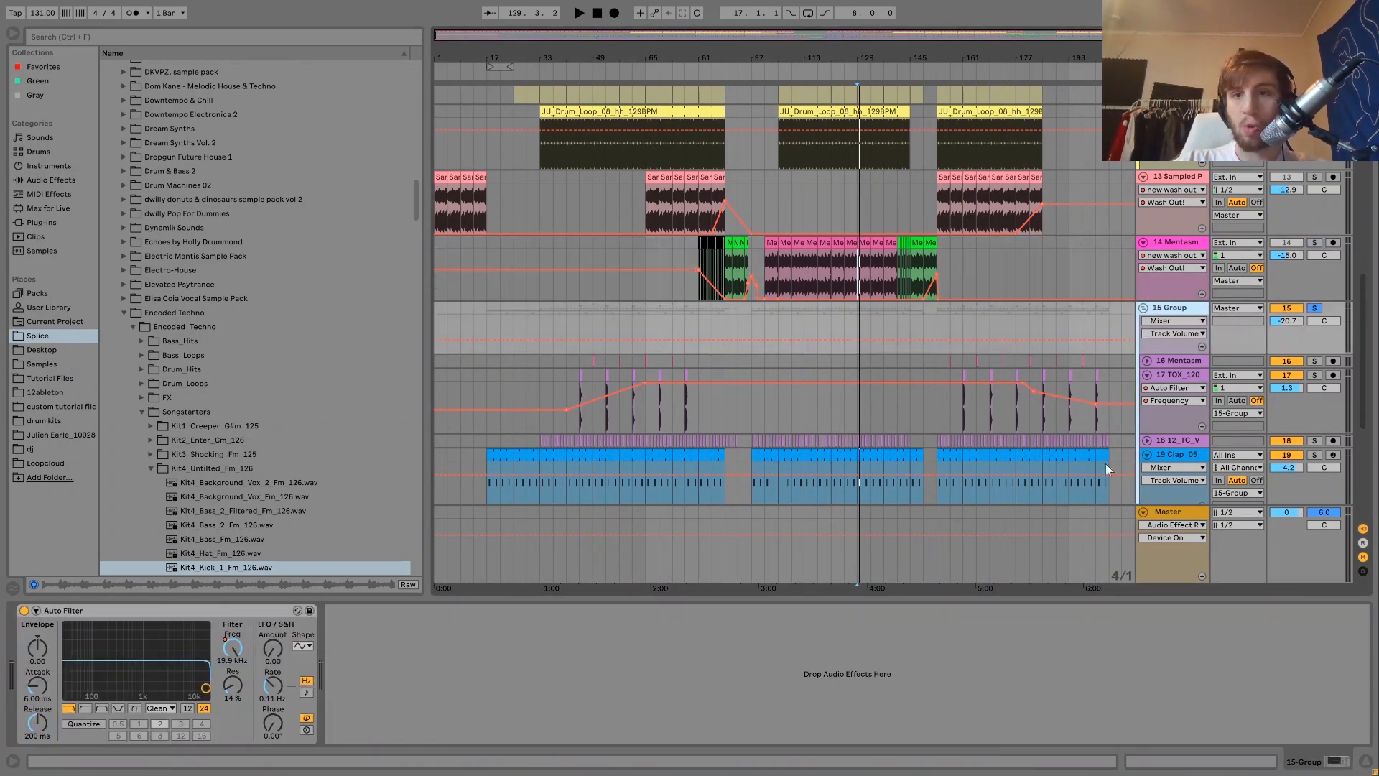
left_click(946, 362)
key("space")
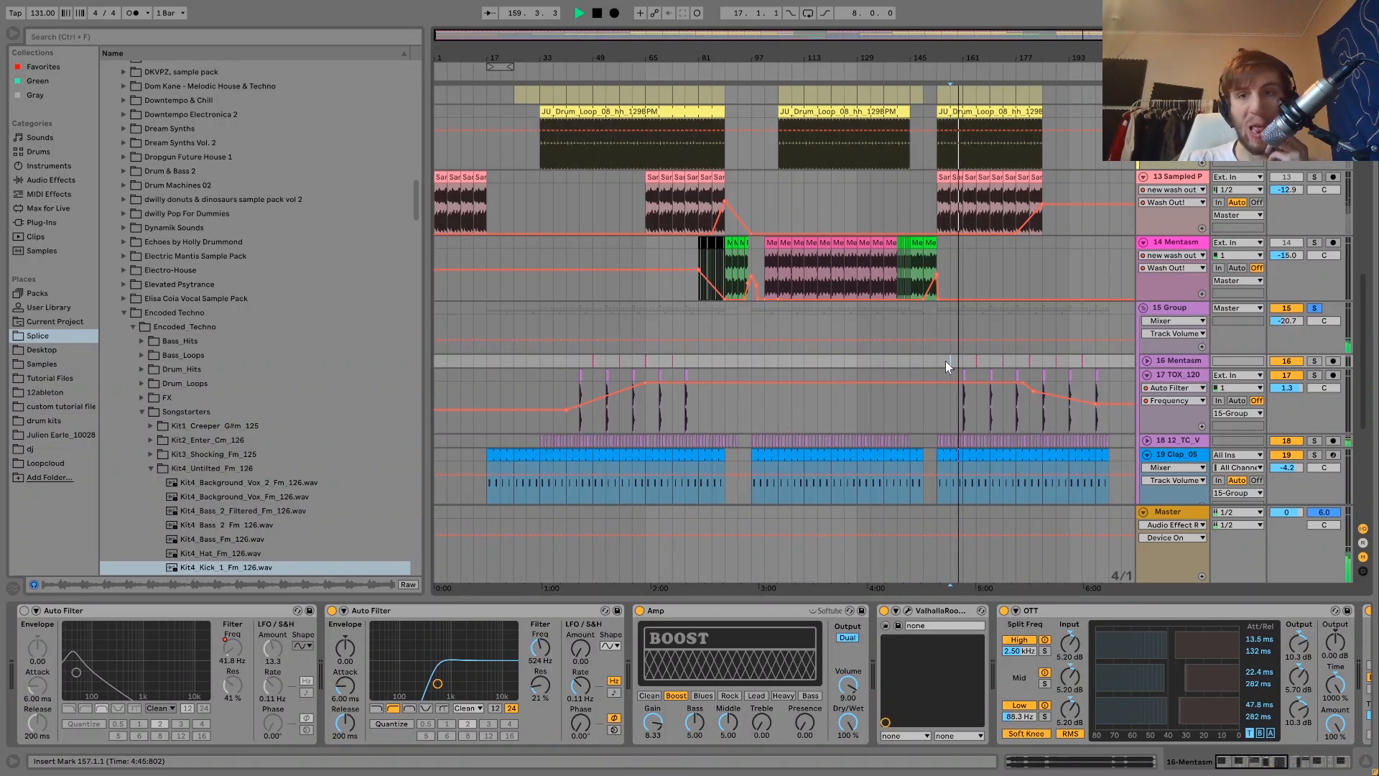
scroll(946, 360, "down", 3)
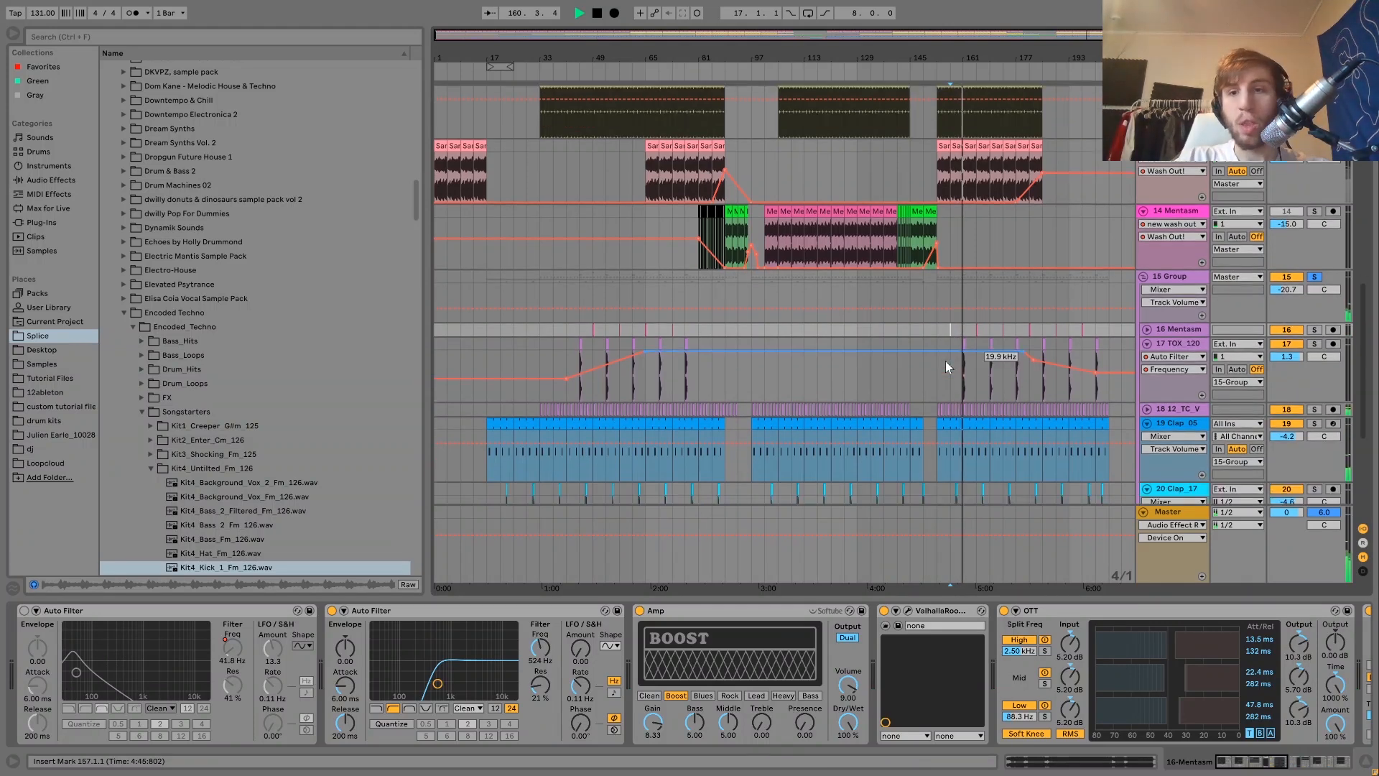
scroll(945, 361, "down", 4)
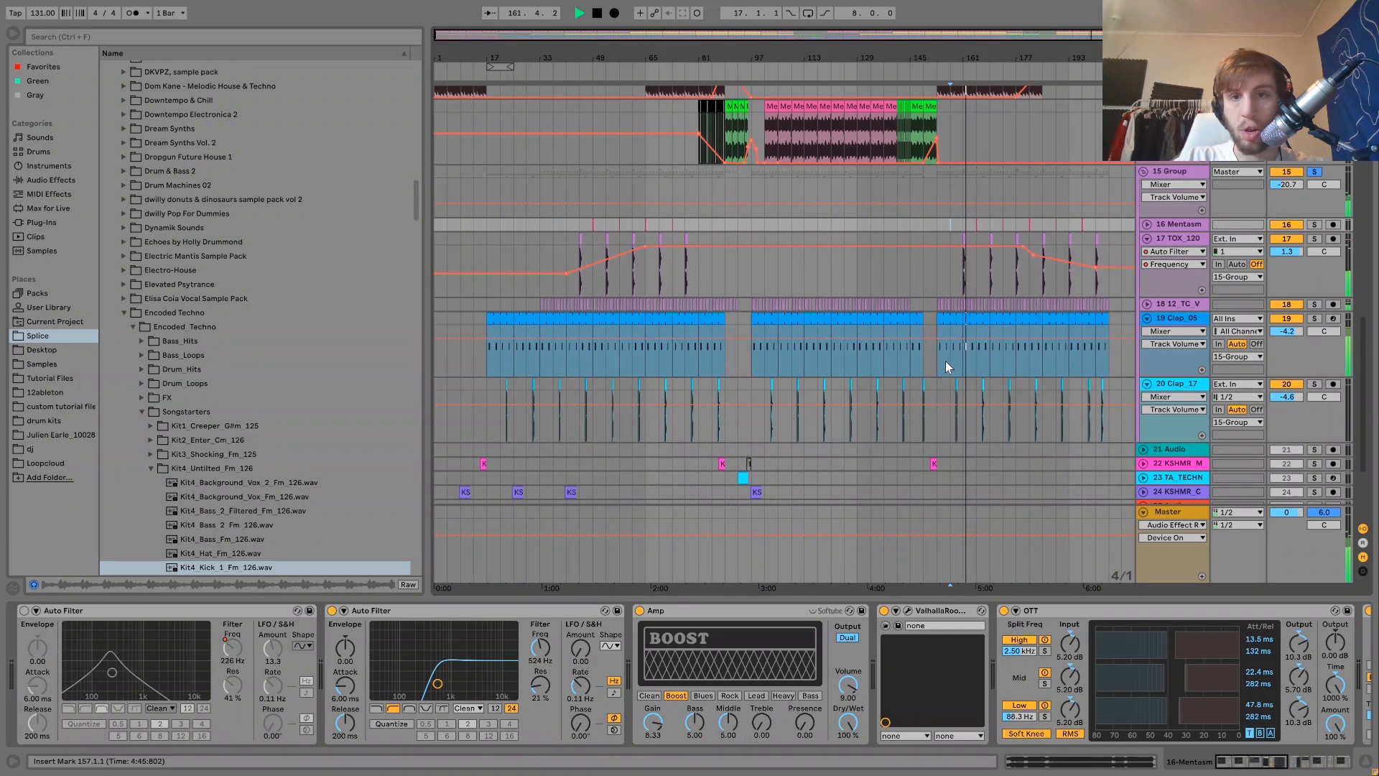
key("space")
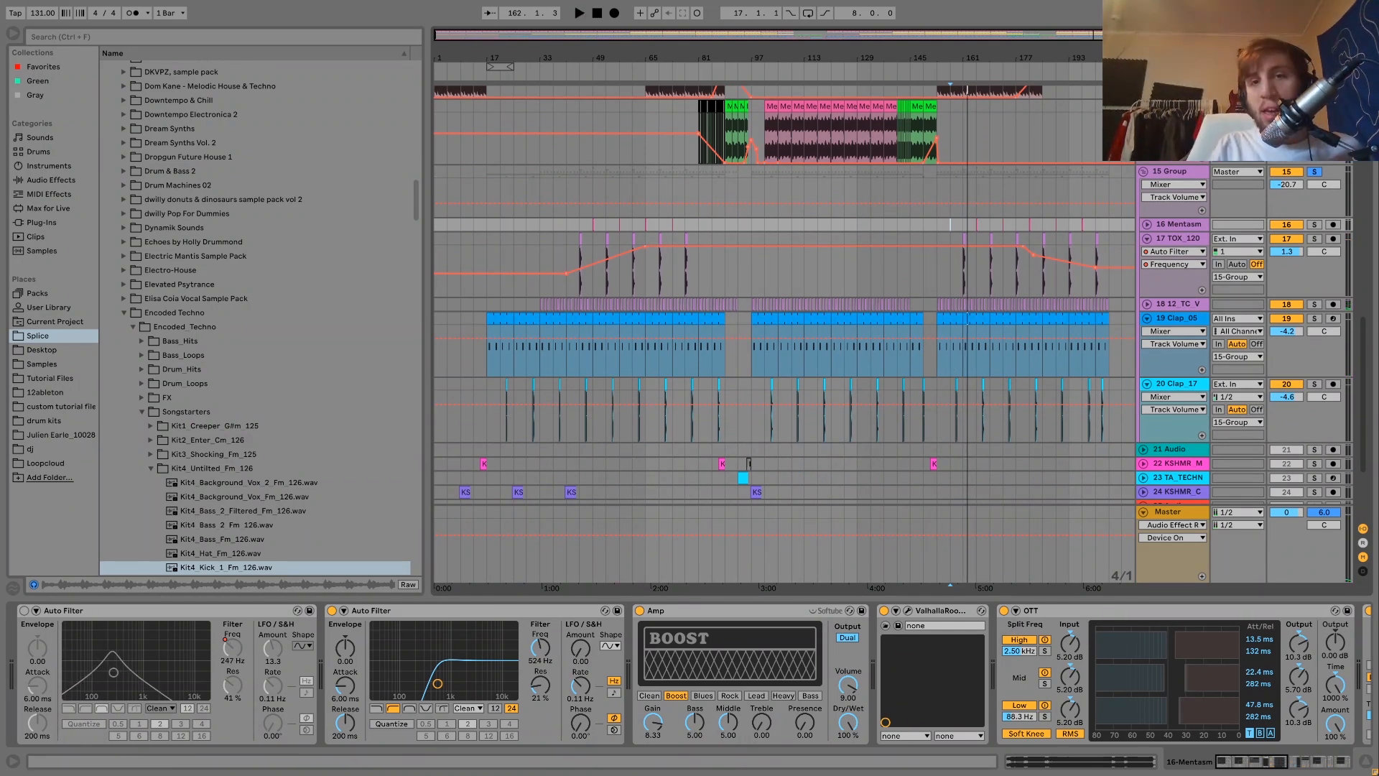
- Unsolo the 15 Group and play the full mix from bars 157 and 45, switching the group off and on to compare
left_click(1313, 172)
key("space")
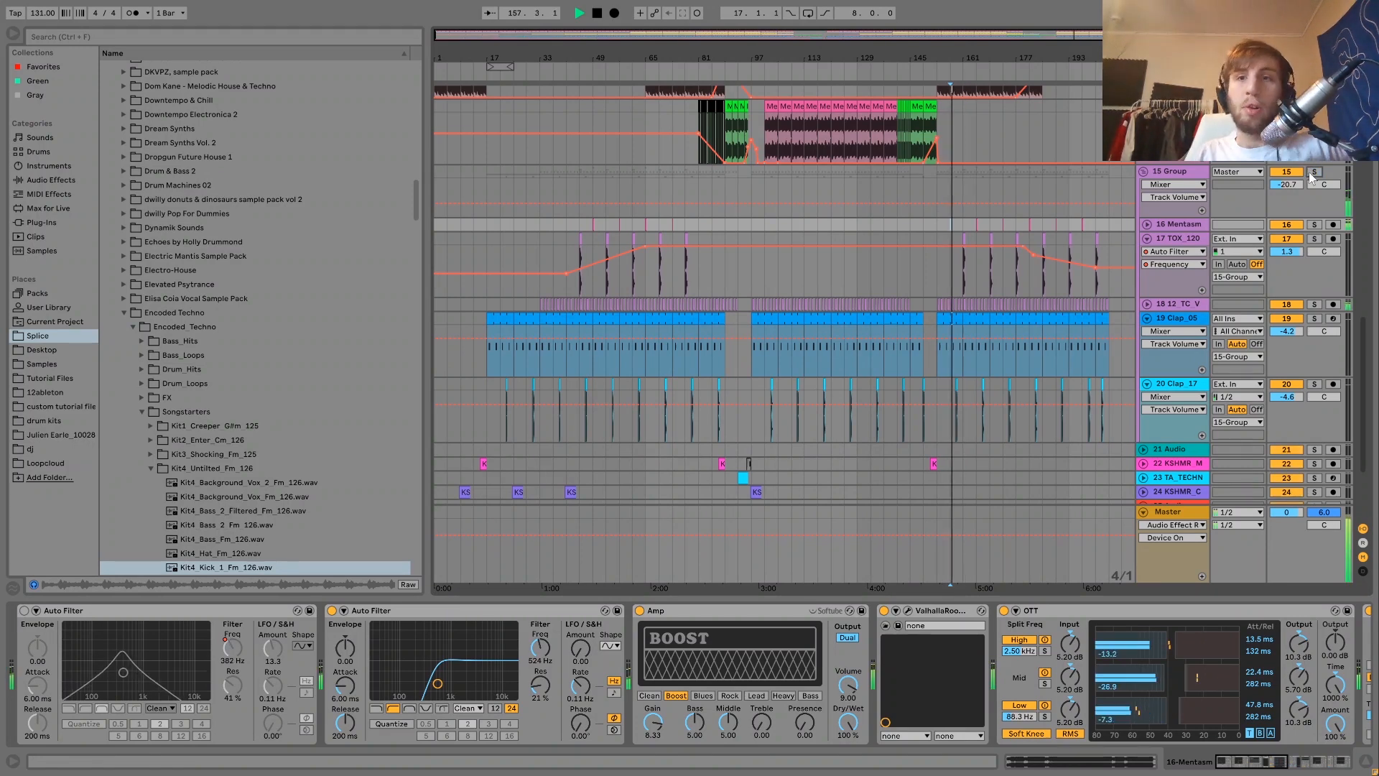
left_click(1287, 172)
left_click(581, 183)
key("space")
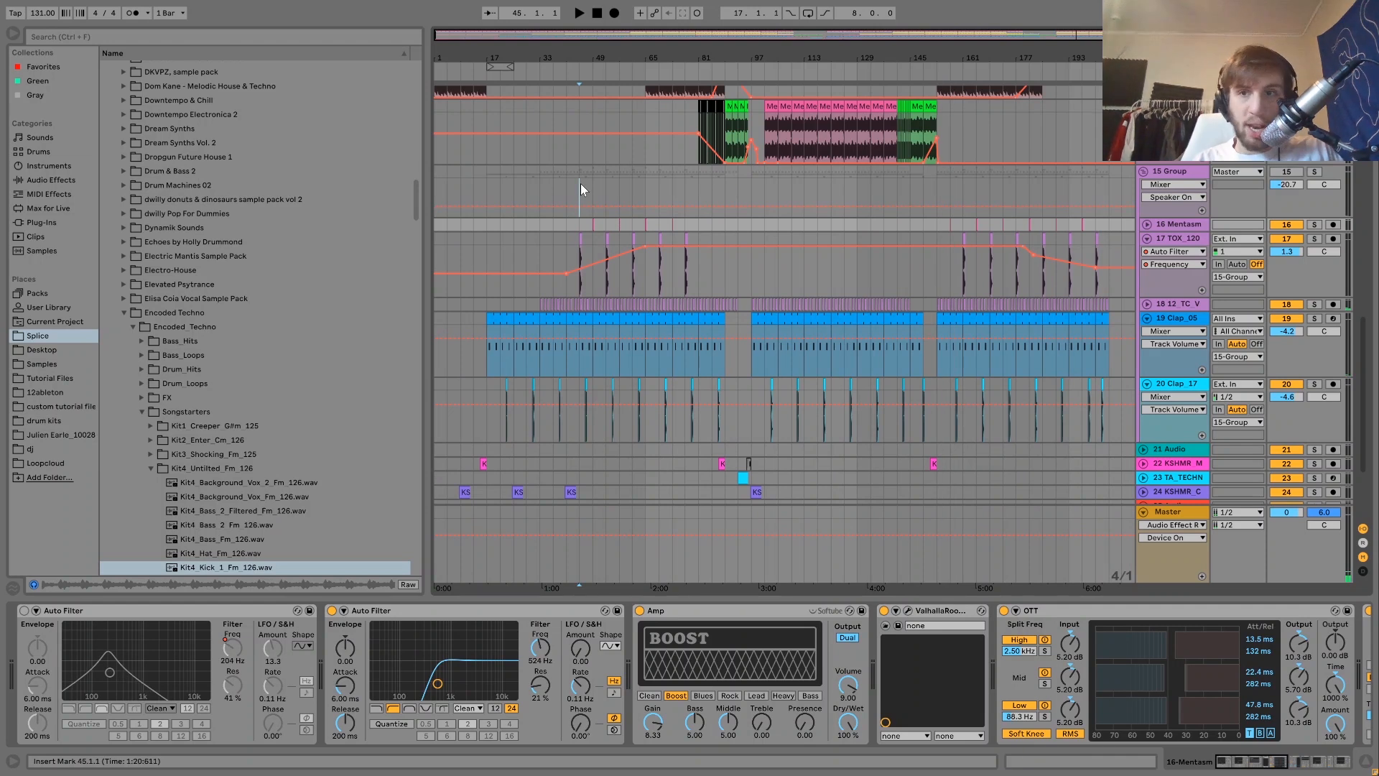
key("space")
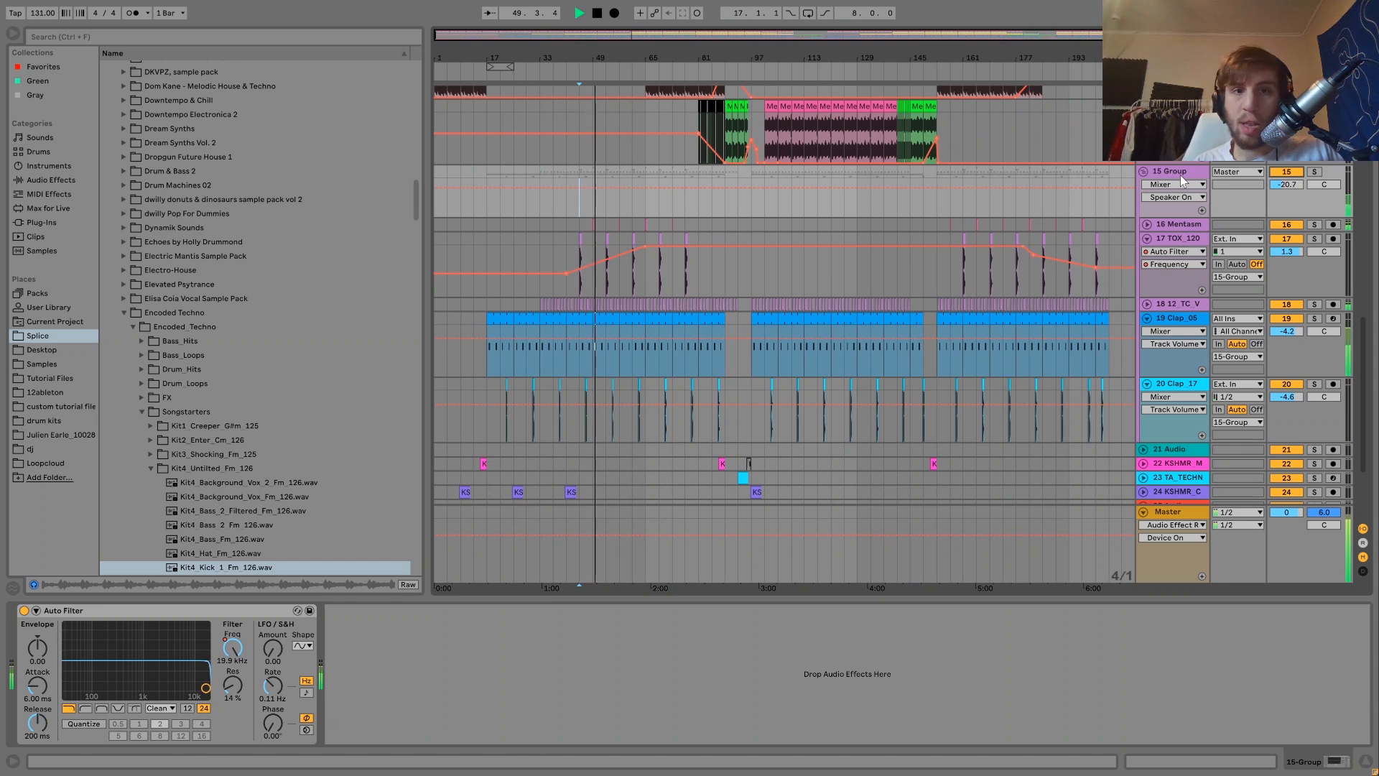
key("space")
key("space")
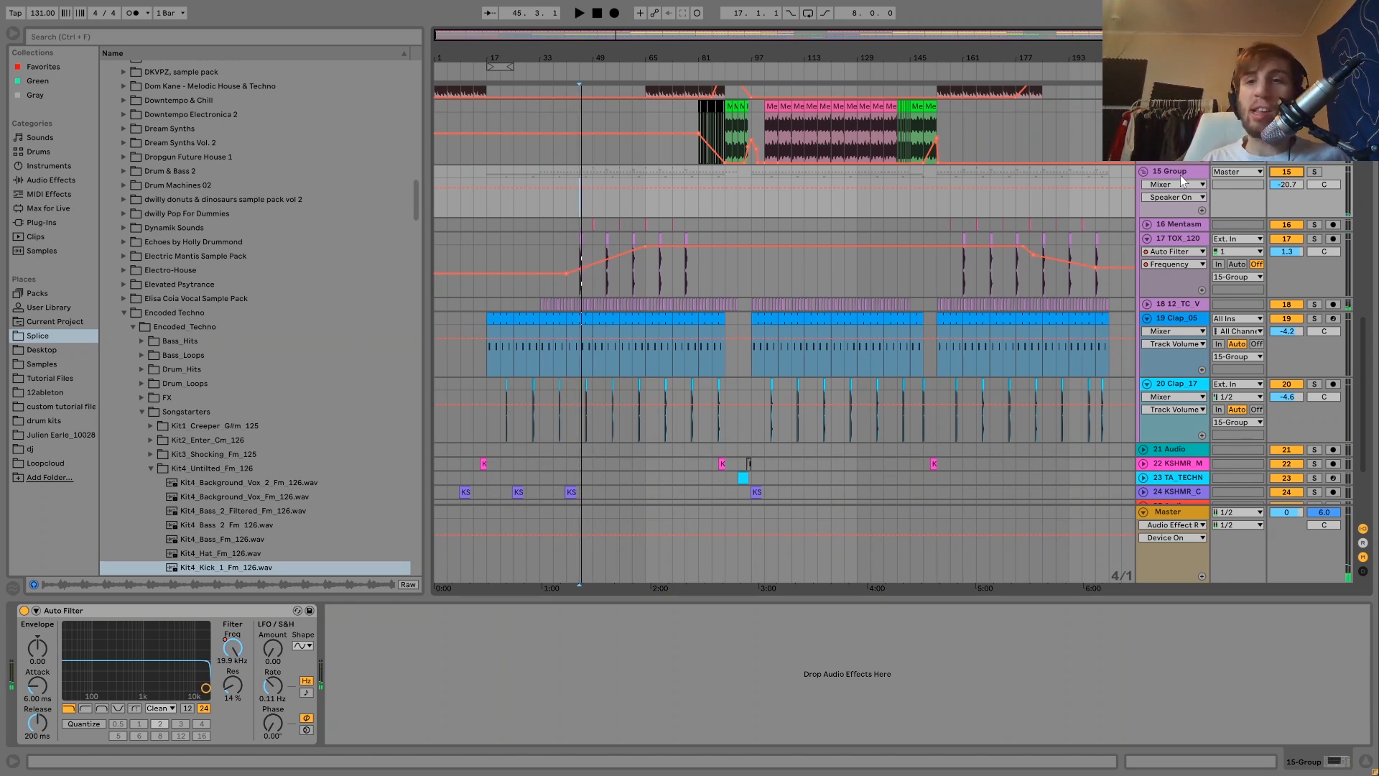
- Solo track 16 Mentasm, play it from bar 49 and inspect its effect chain from Amp to the final Auto Filter
scroll(1200, 212, "up", 5)
scroll(1200, 212, "down", 8)
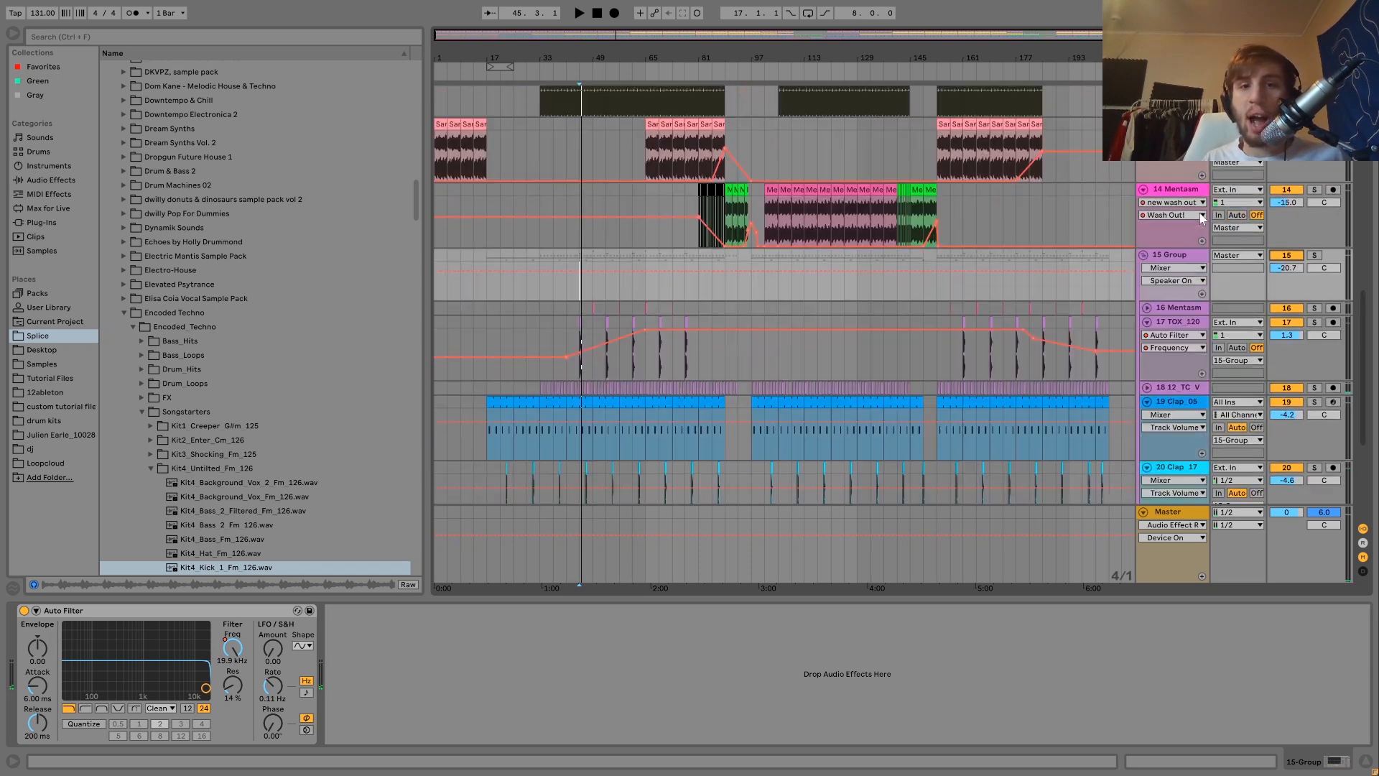
scroll(1200, 216, "up", 1)
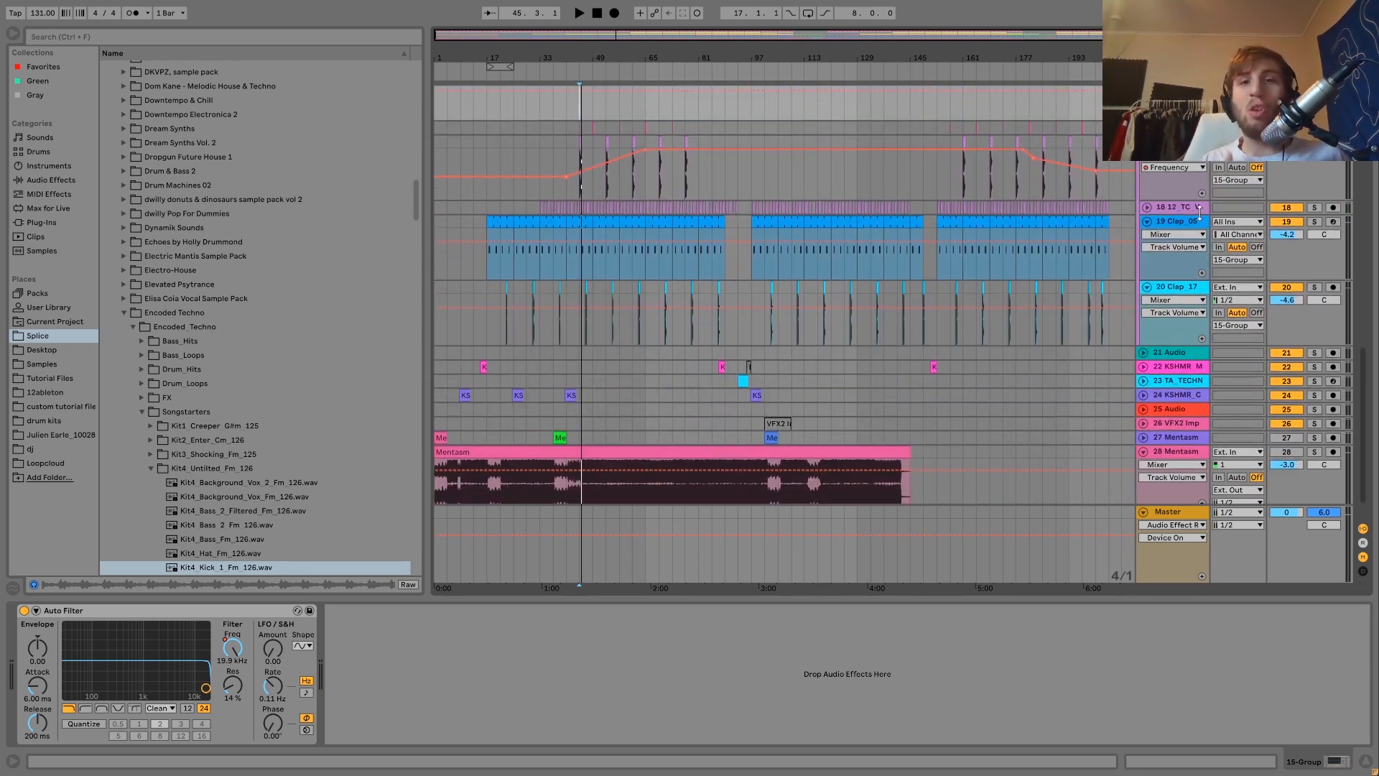
scroll(1200, 212, "up", 2)
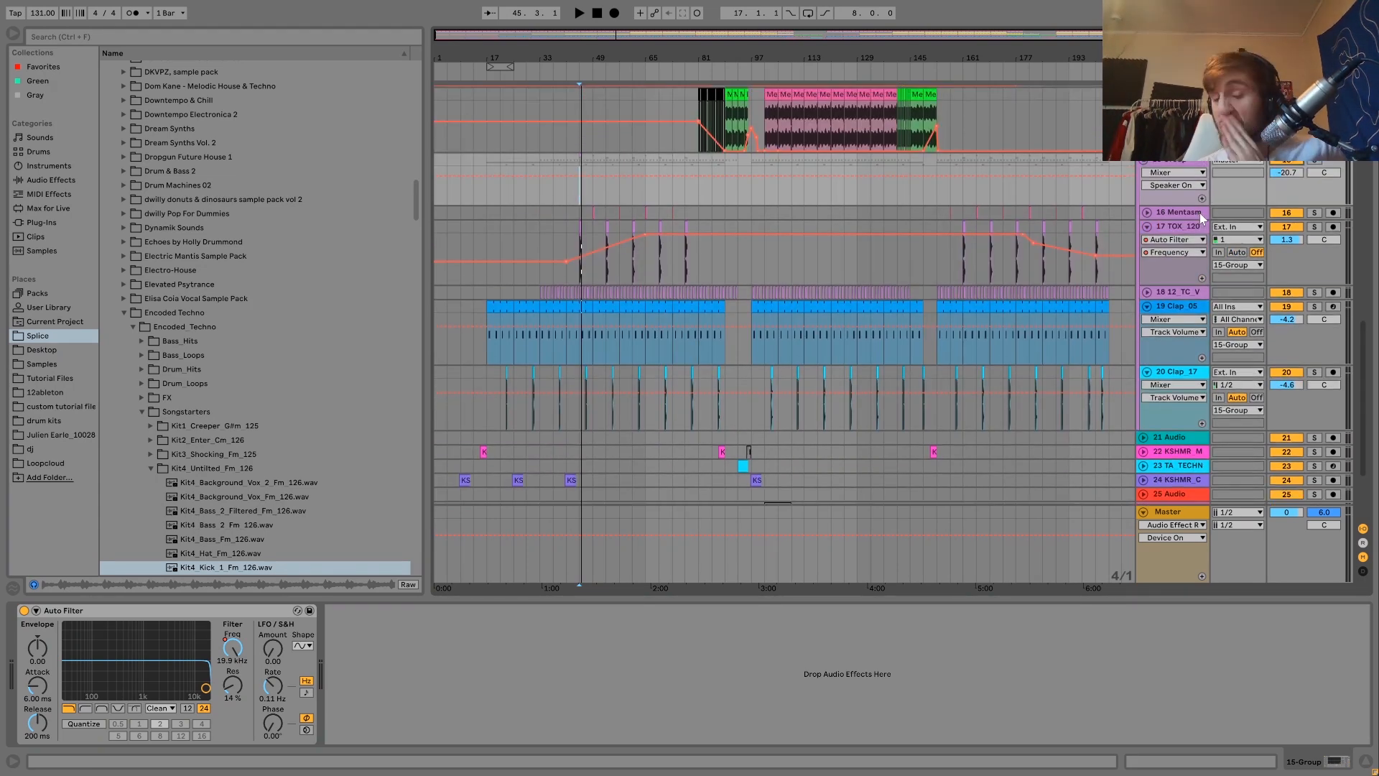
left_click(1200, 213)
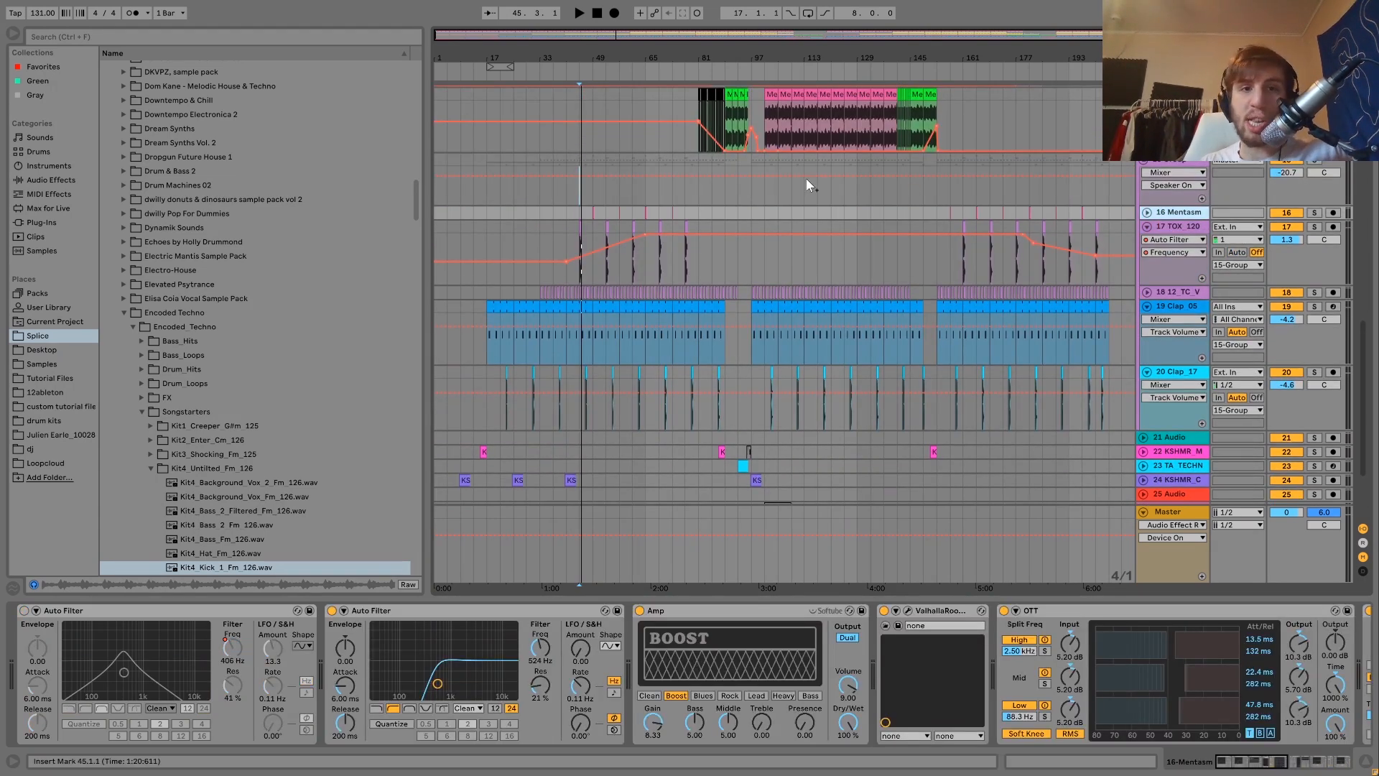
left_click(588, 213)
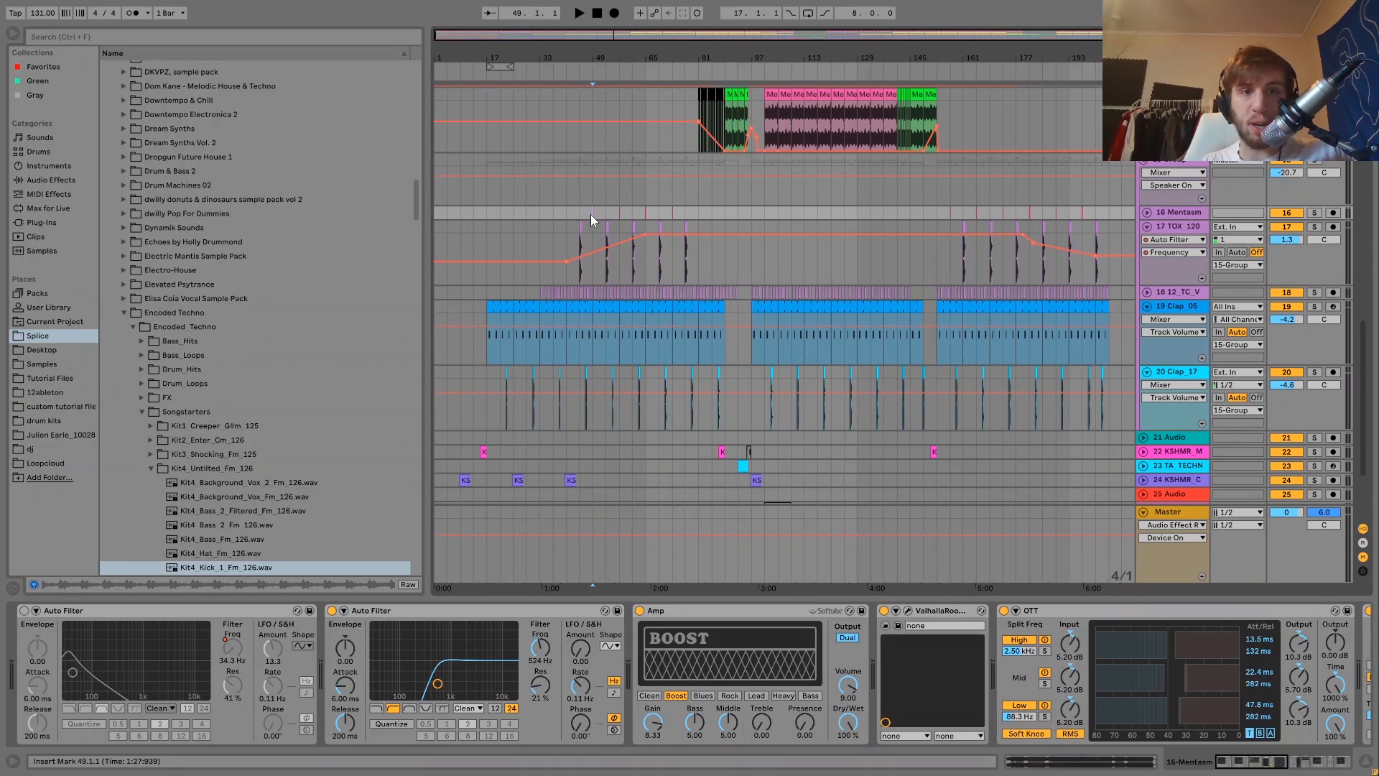
left_click(1316, 213)
key("space")
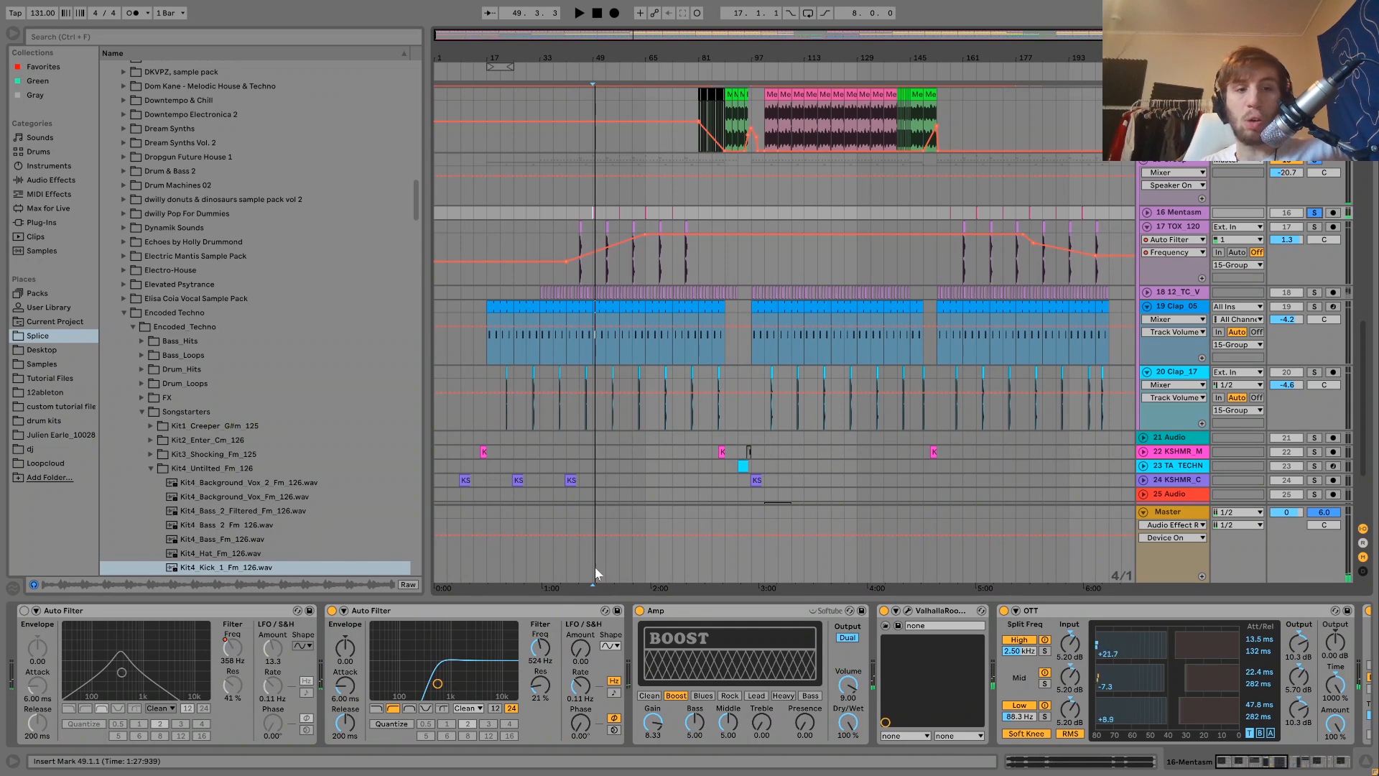
scroll(498, 706, "right", 5)
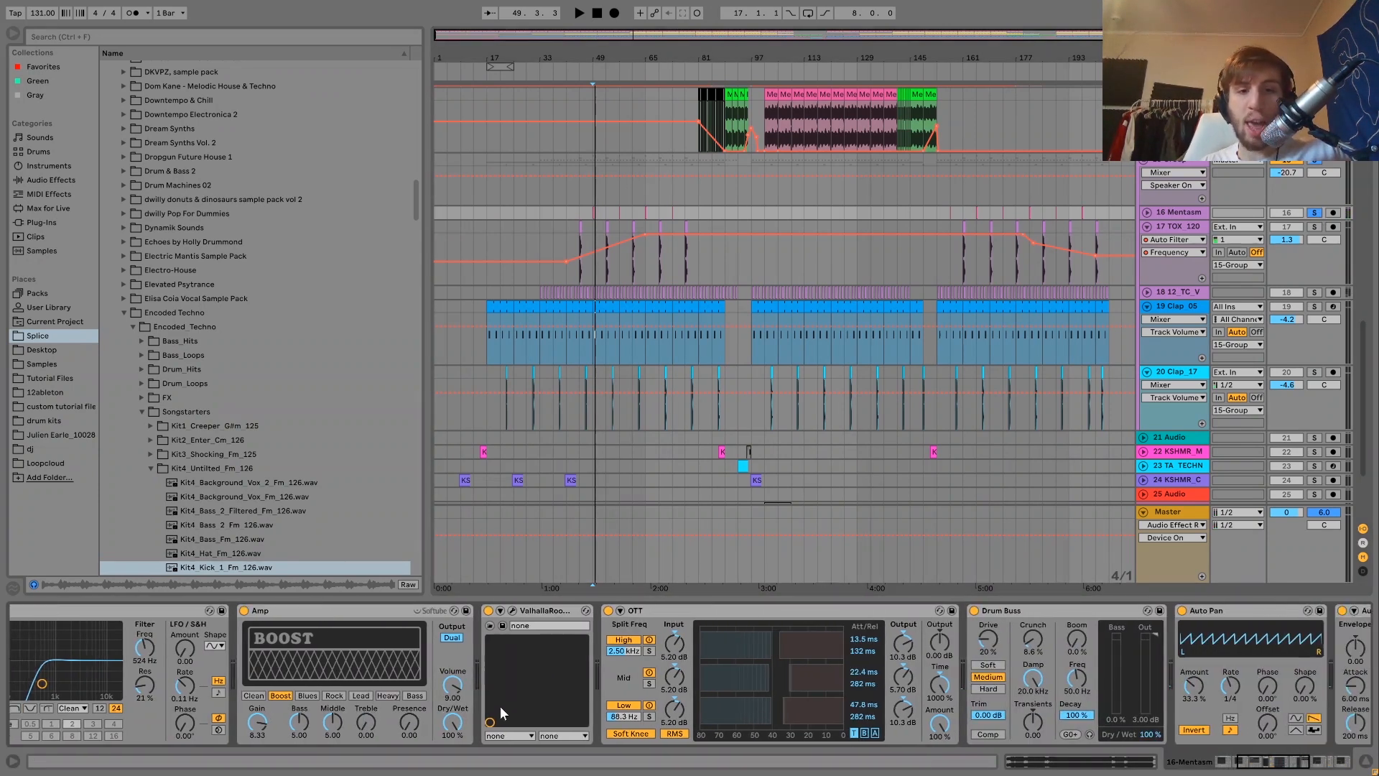
scroll(567, 690, "right", 8)
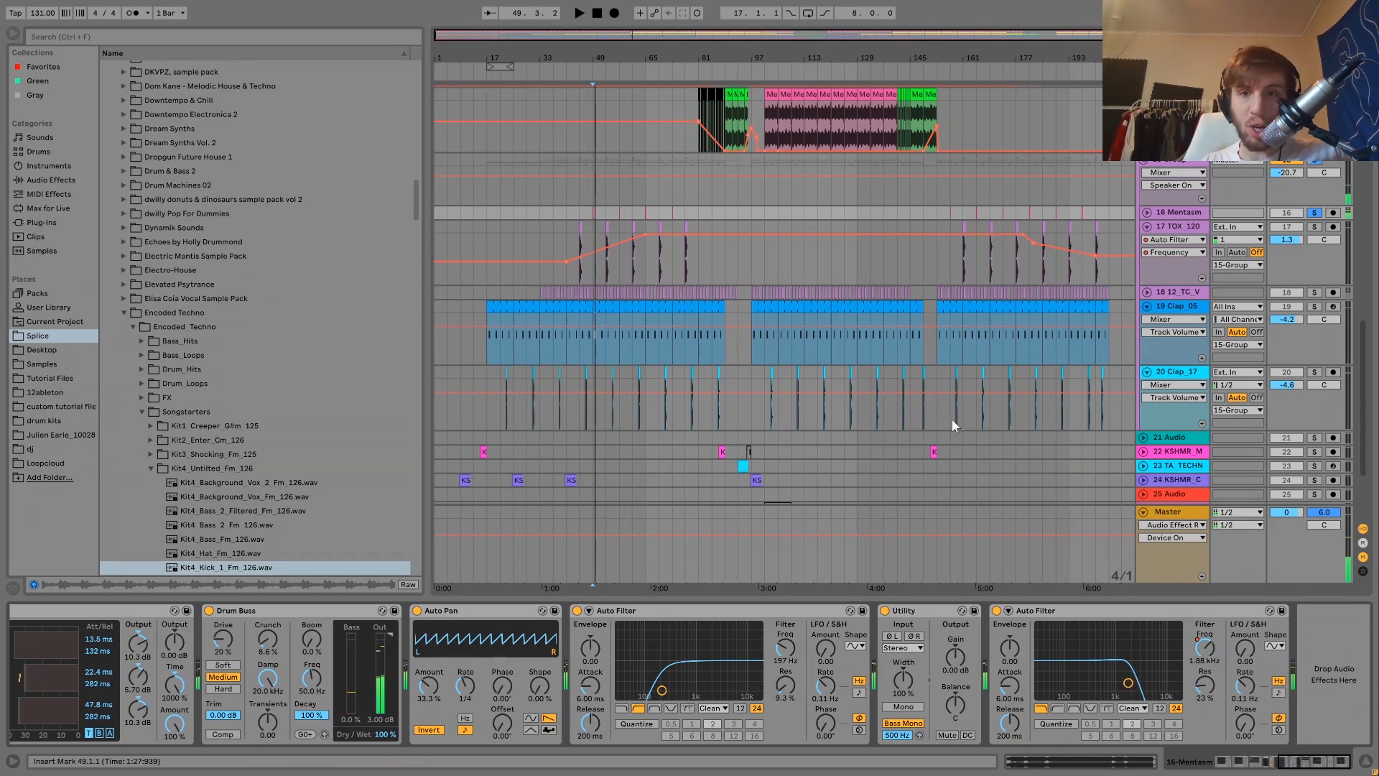
- Solo the 17 TOX_120 vocal track and play its hit from bar 69
left_click(657, 260)
key("space")
left_click(670, 213)
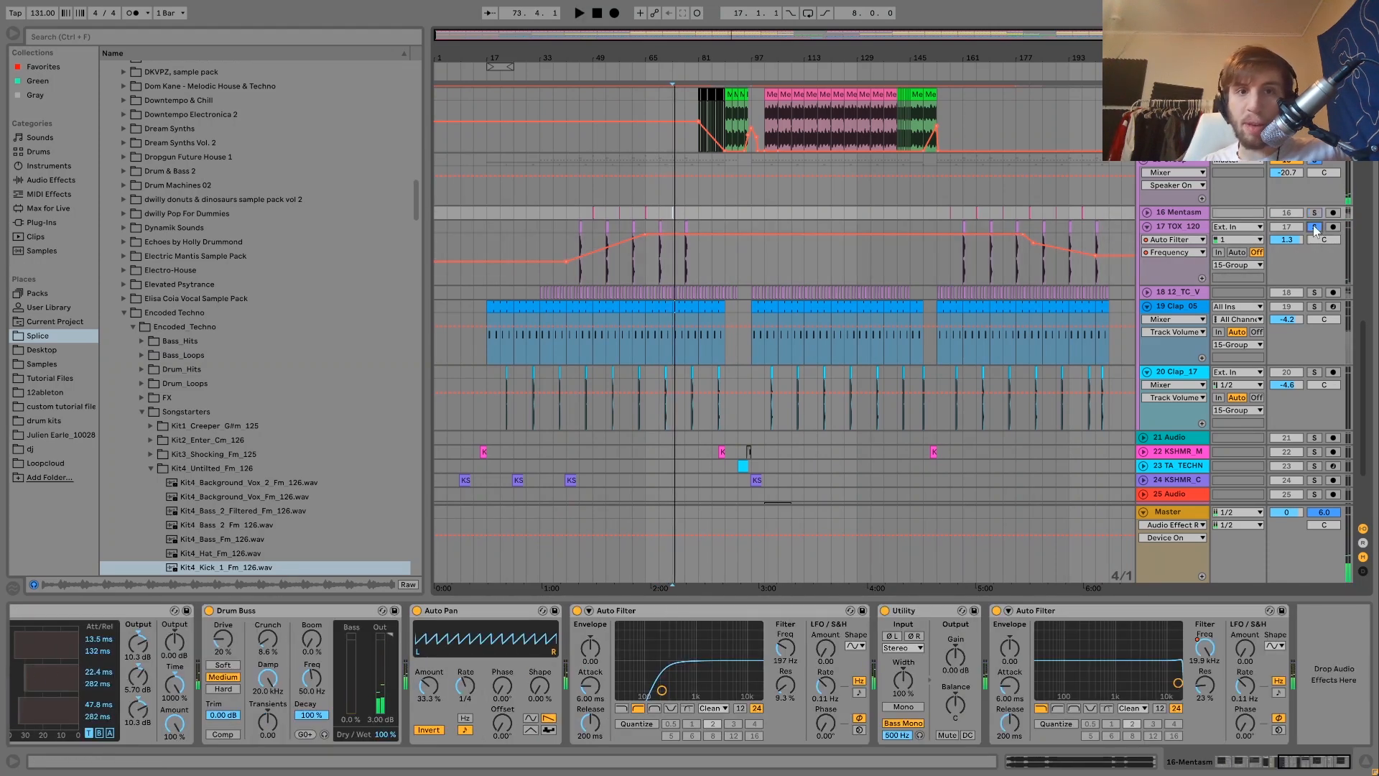
left_click(657, 260)
key("space")
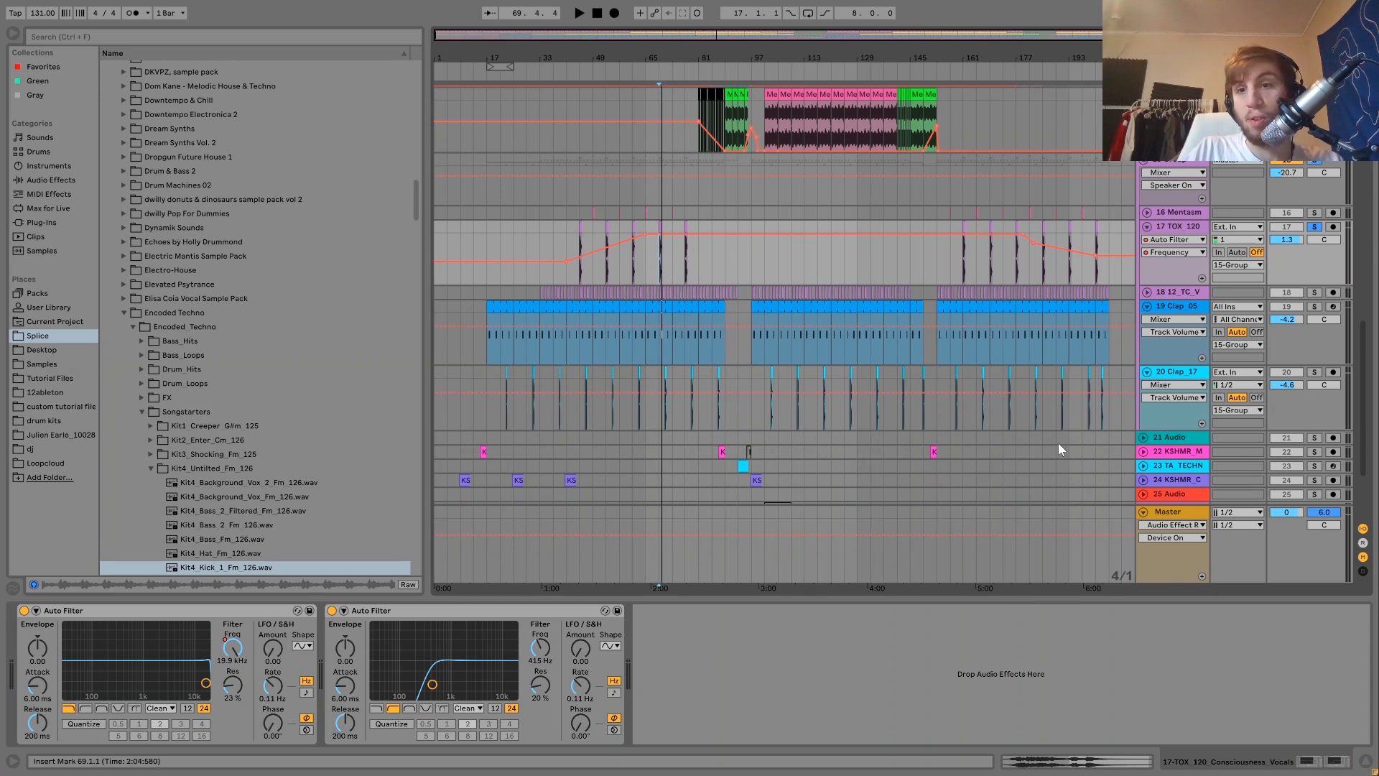
- Solo the 12_TC_V vocal loop, play it from bar 69 and unfold the track to show its clips and effects
left_click(1315, 293)
key("space")
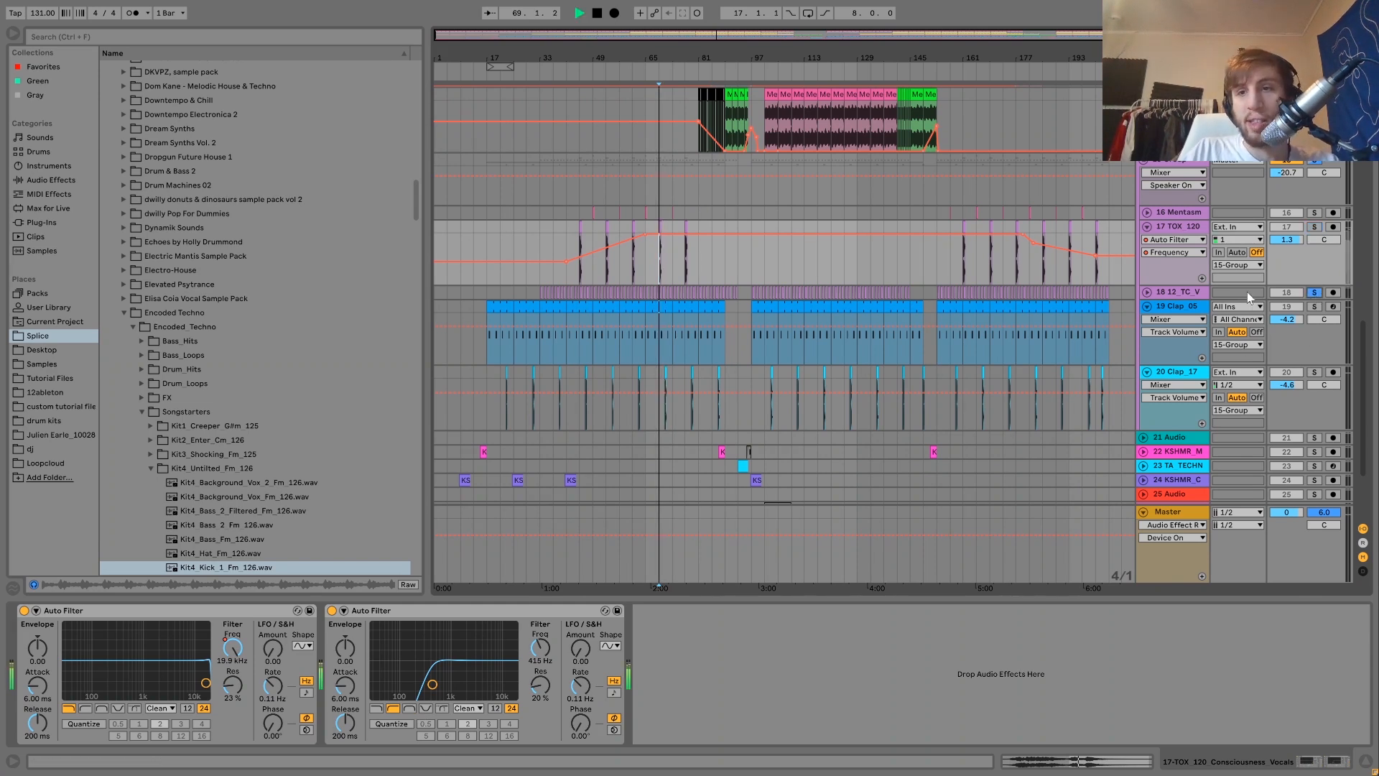
left_click(1177, 293)
left_click(1148, 293)
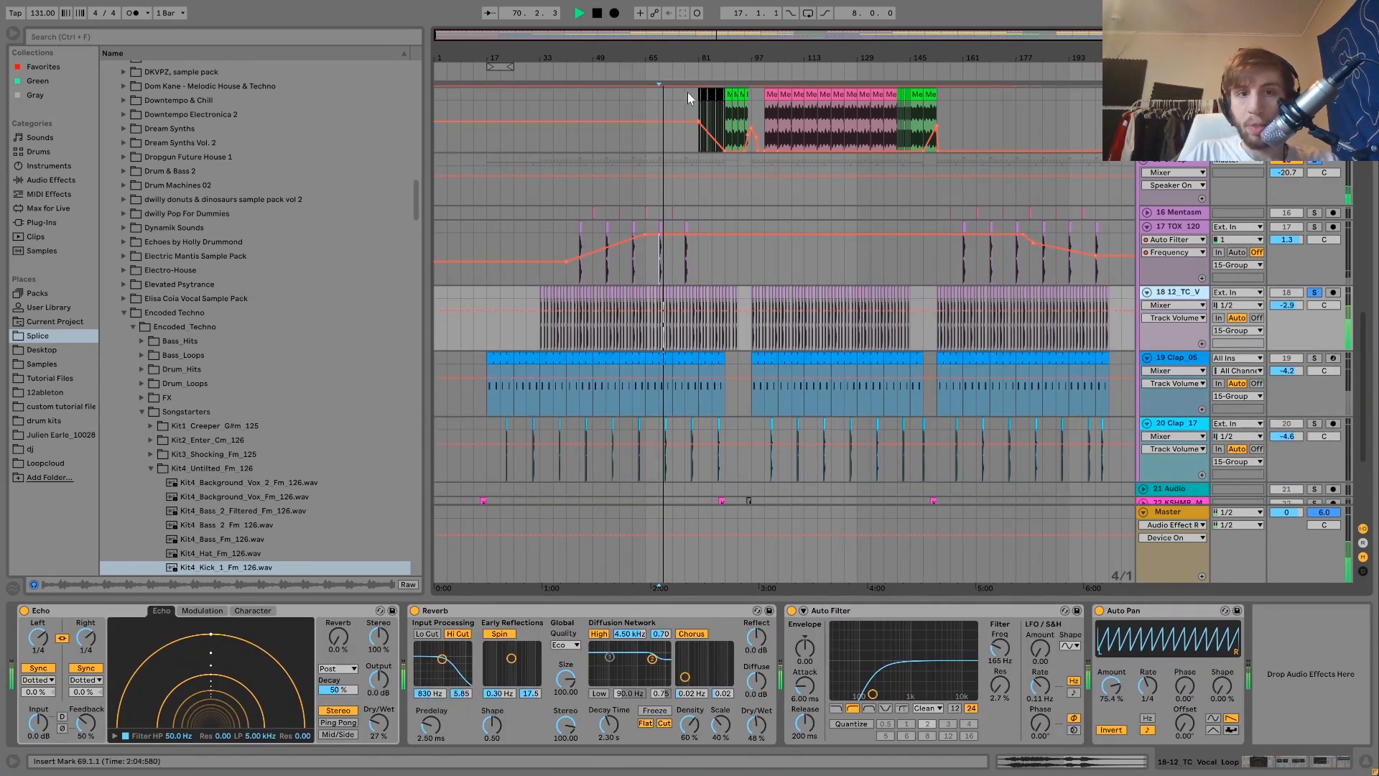
- Play the soloed 19 Clap_05 track from bar 67 and inspect its Reverb, Drum Buss and Auto Filter
mouse_move(656, 55)
left_mouse_down()
mouse_move(656, 230)
mouse_move(657, 53)
left_mouse_up()
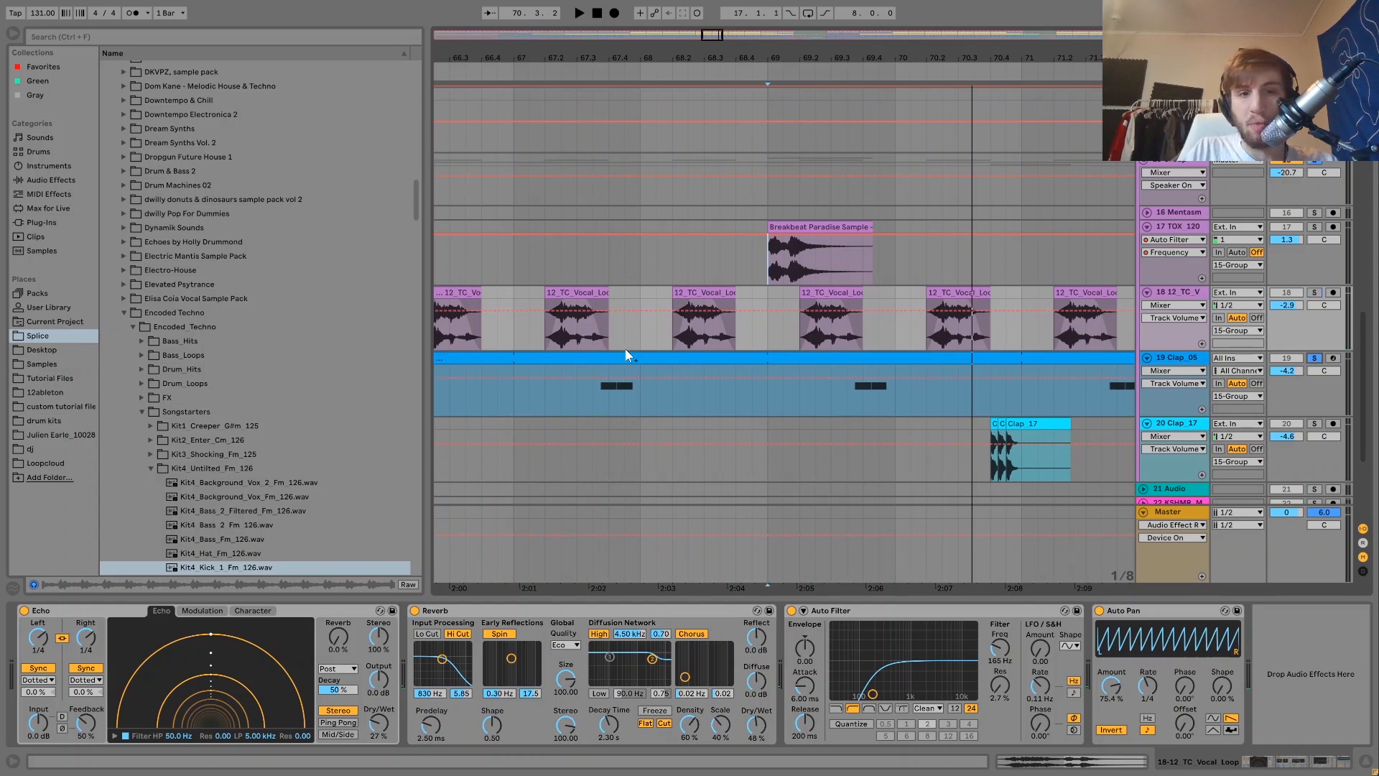
left_click(567, 409)
key("space")
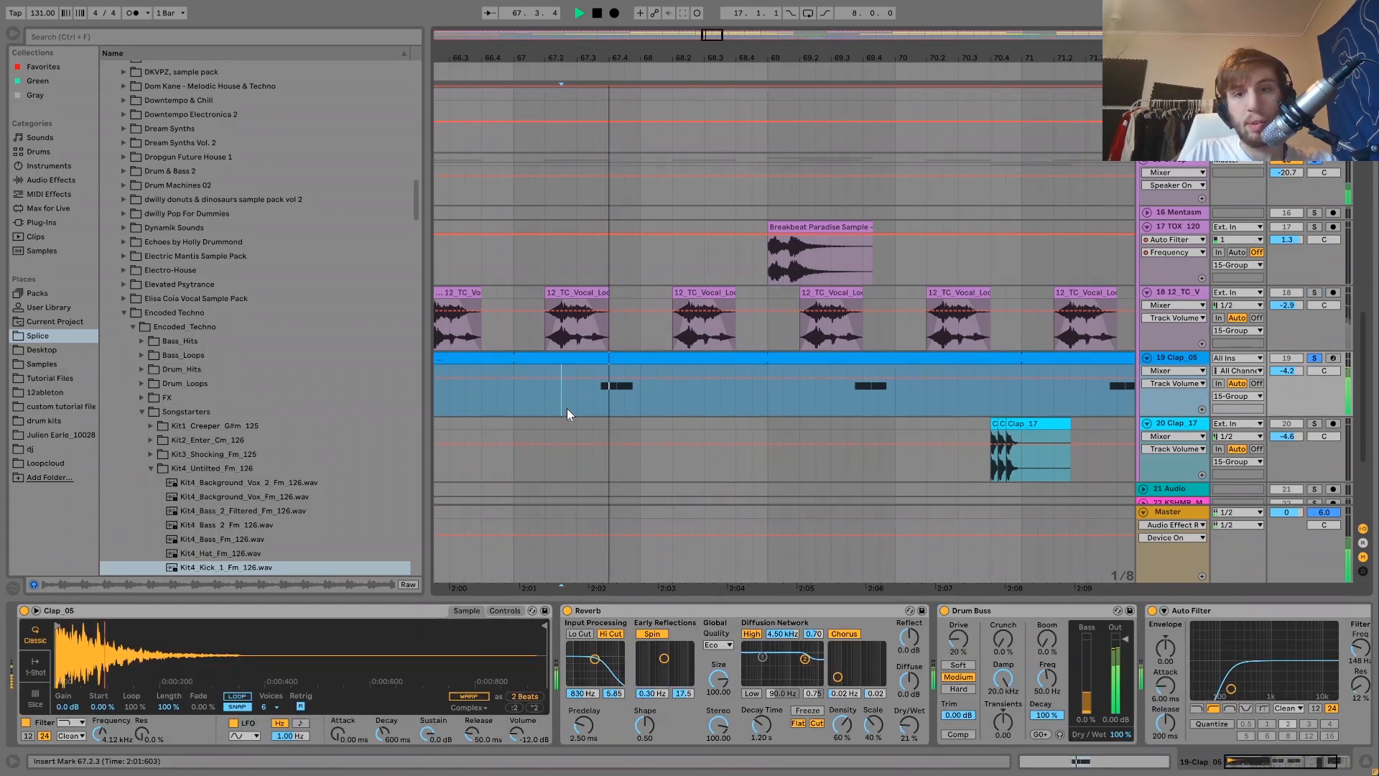
key("space")
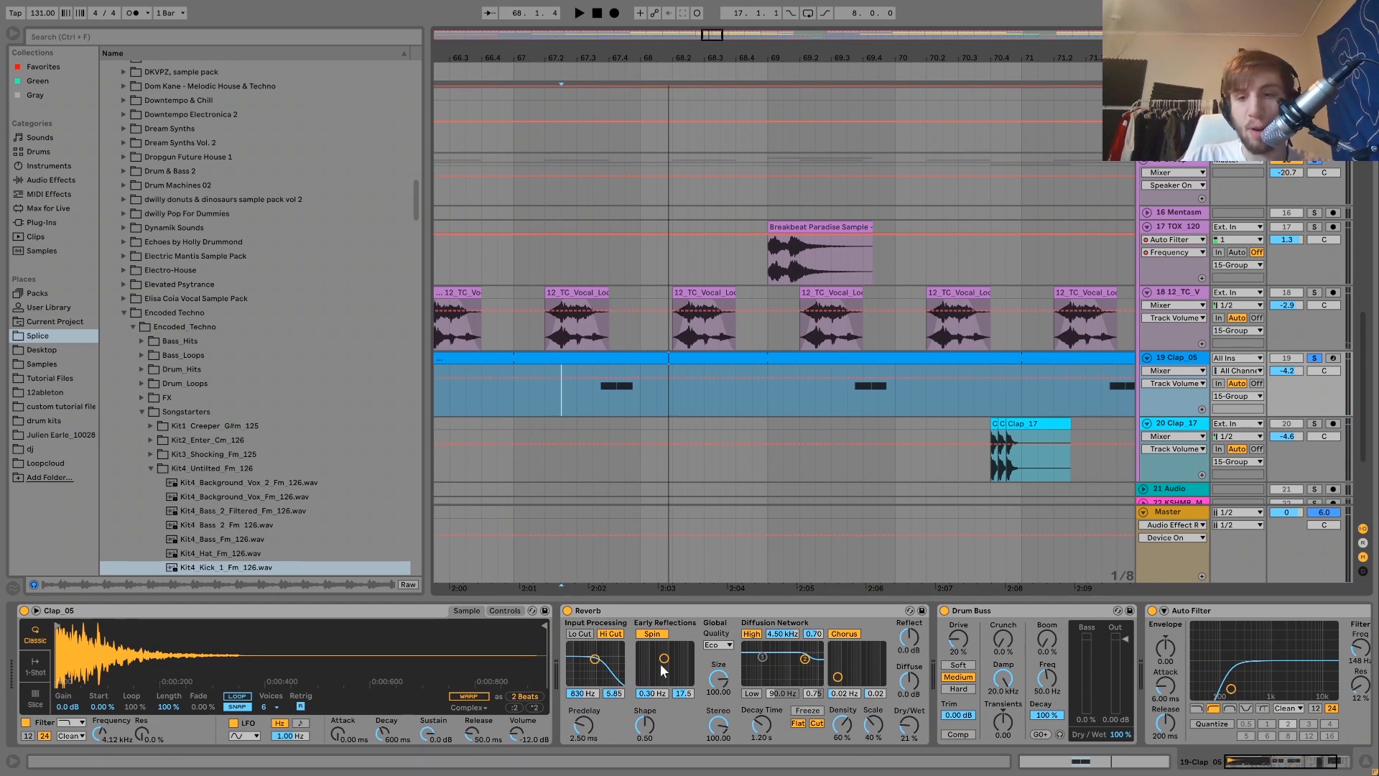
scroll(1044, 651, "down", 3)
scroll(1140, 397, "down", 1)
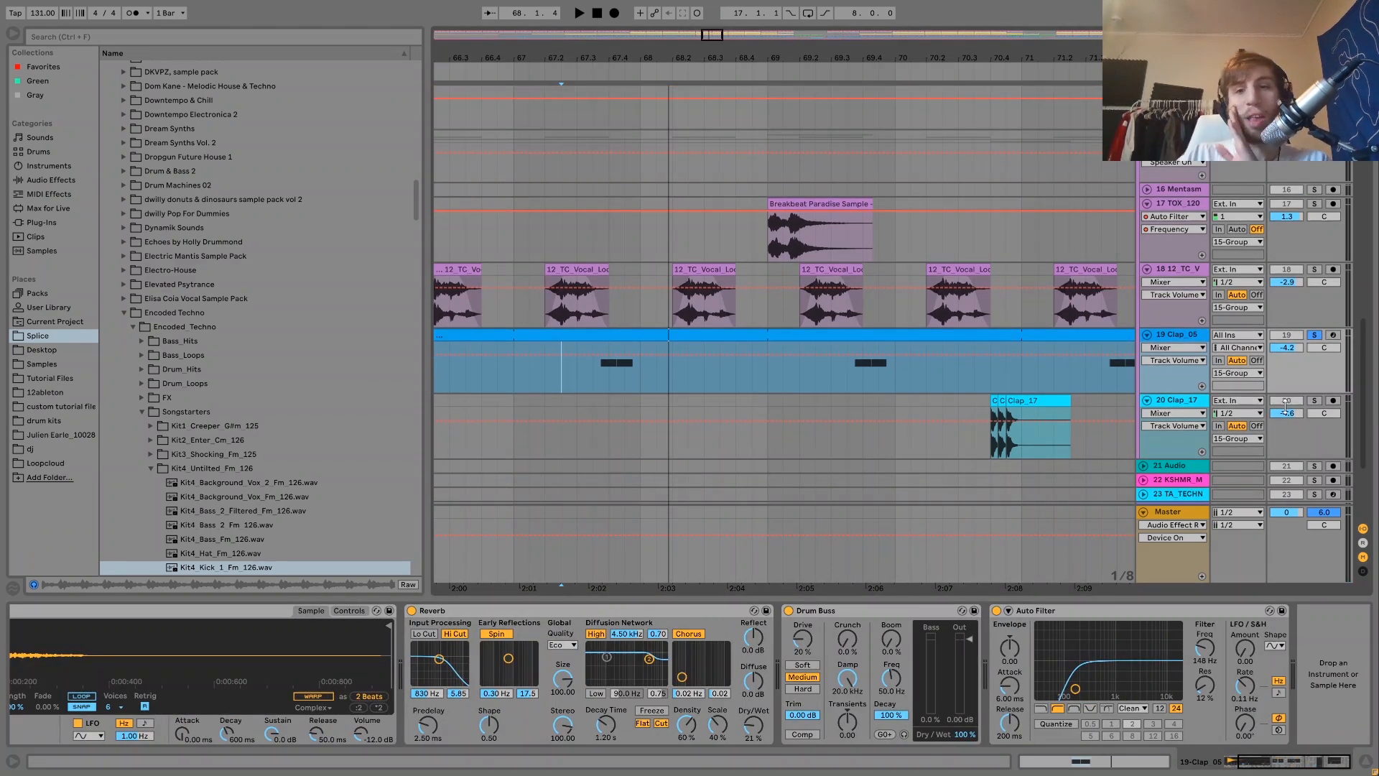
- Solo the 20 Clap_17 track and play its clap fill from just after bar 70
left_click(1313, 400)
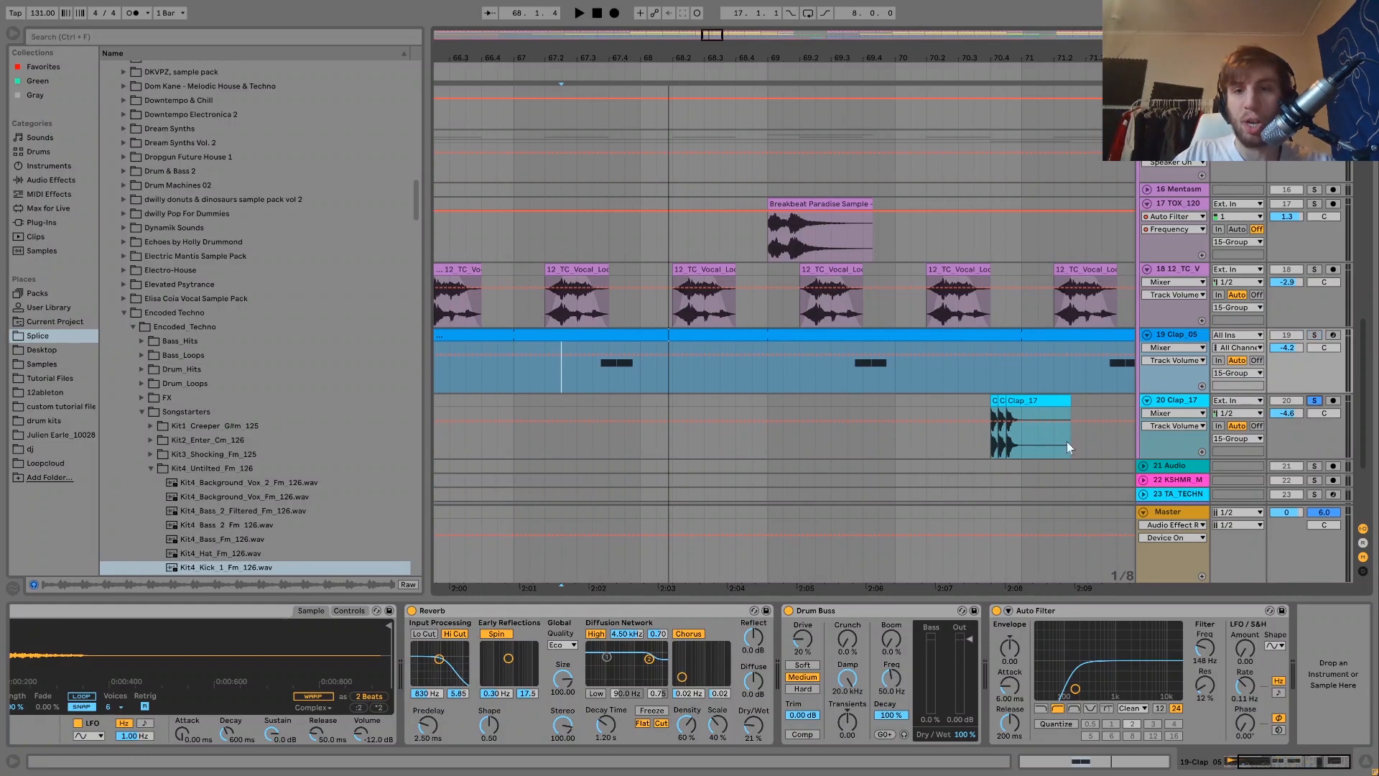
left_click(936, 403)
key("space")
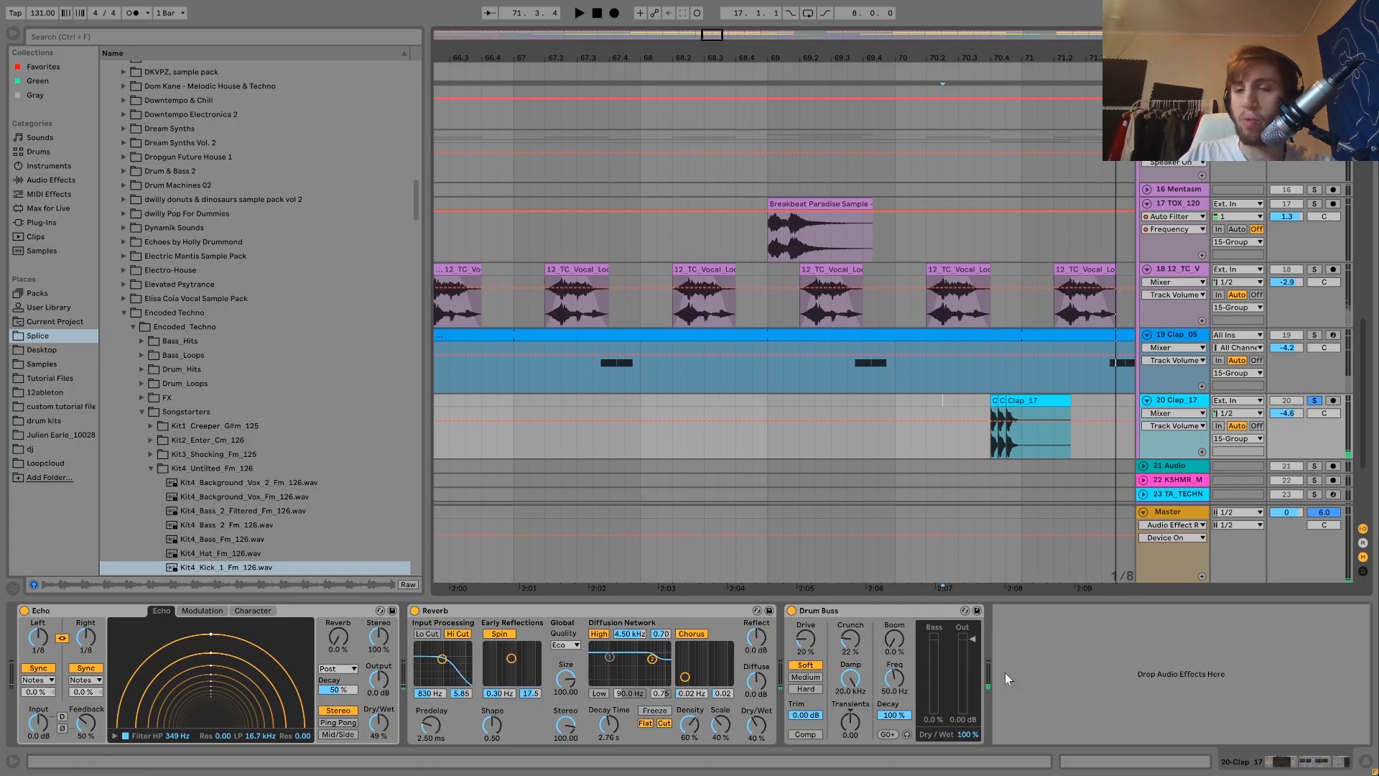
- Solo the 15 Group, show its Auto Filter and look over the arrangement between bars 37 and 97 down to the last track
scroll(1247, 386, "up", 2)
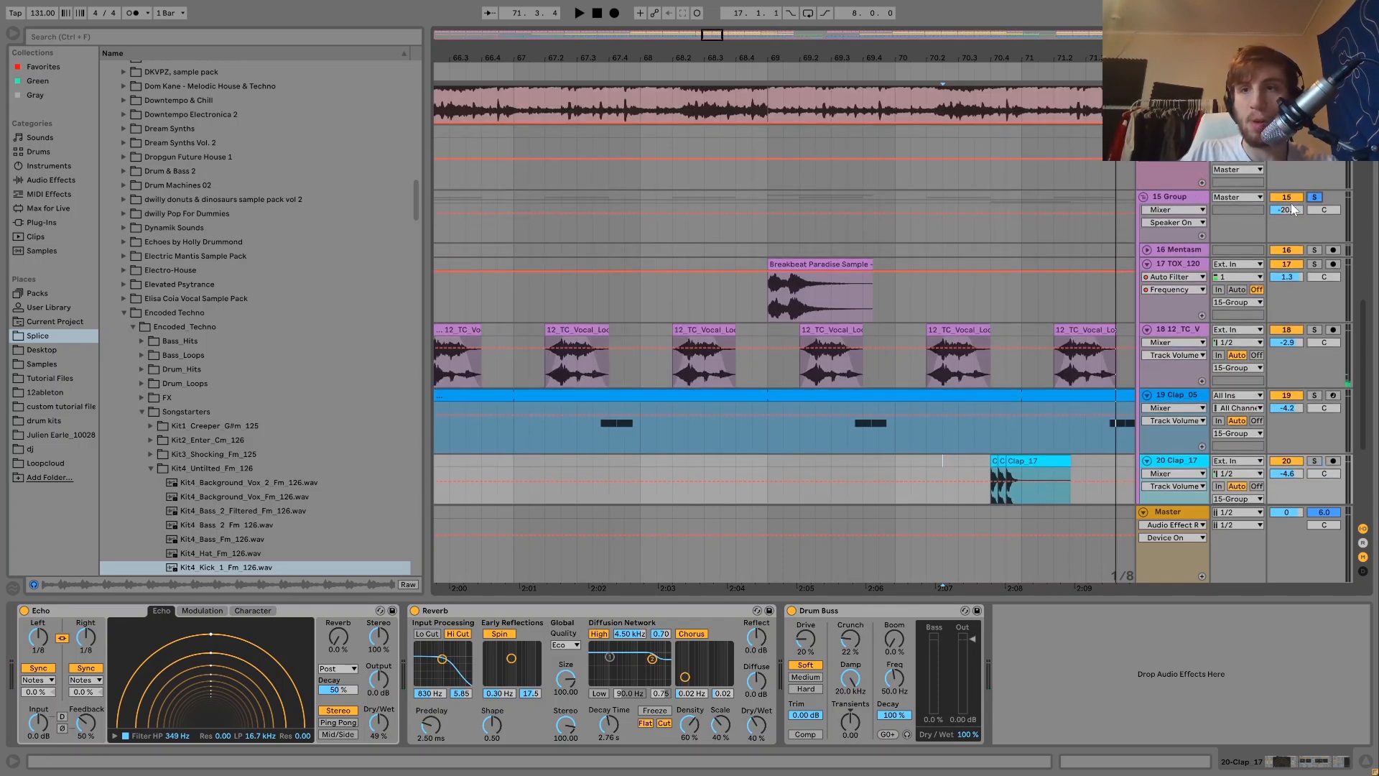
left_click(1175, 199)
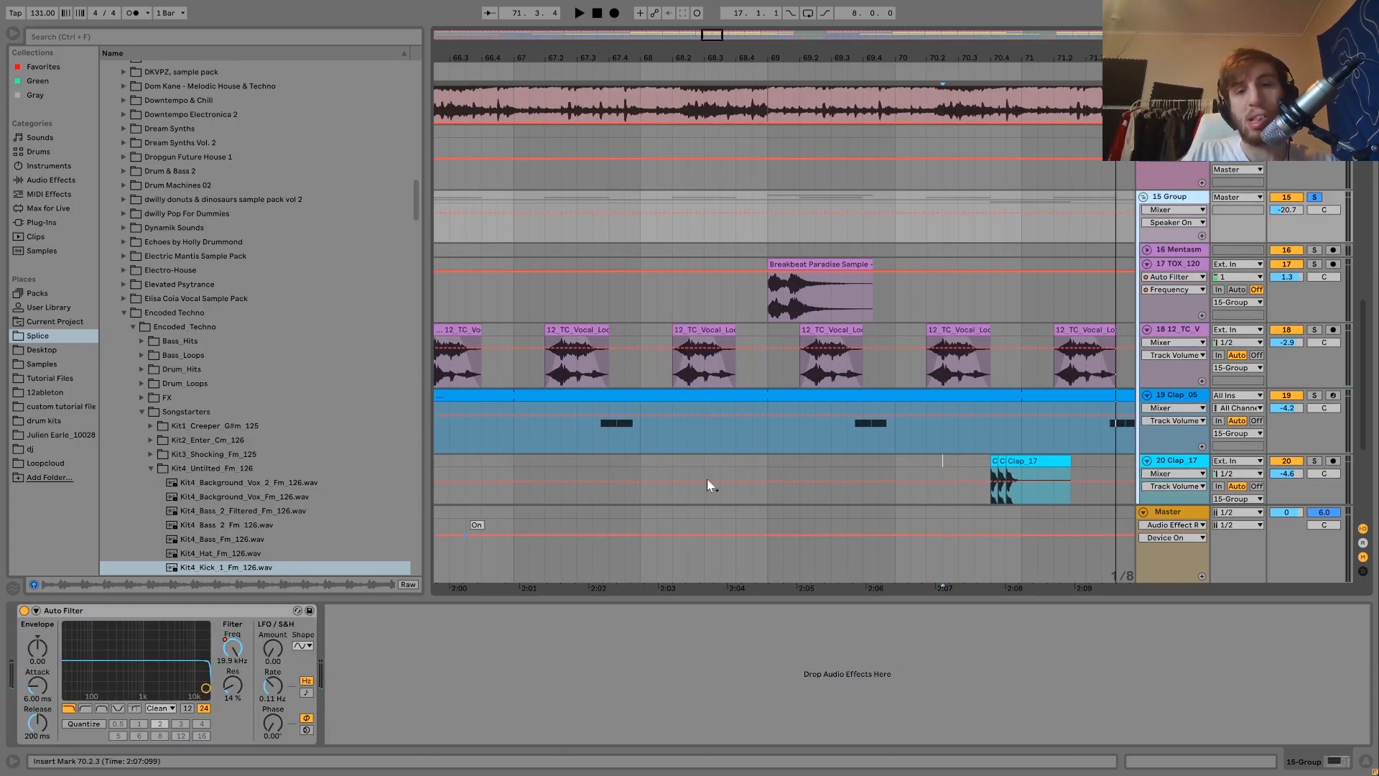
key("minus")
key("minus")
key("minus")
key("minus")
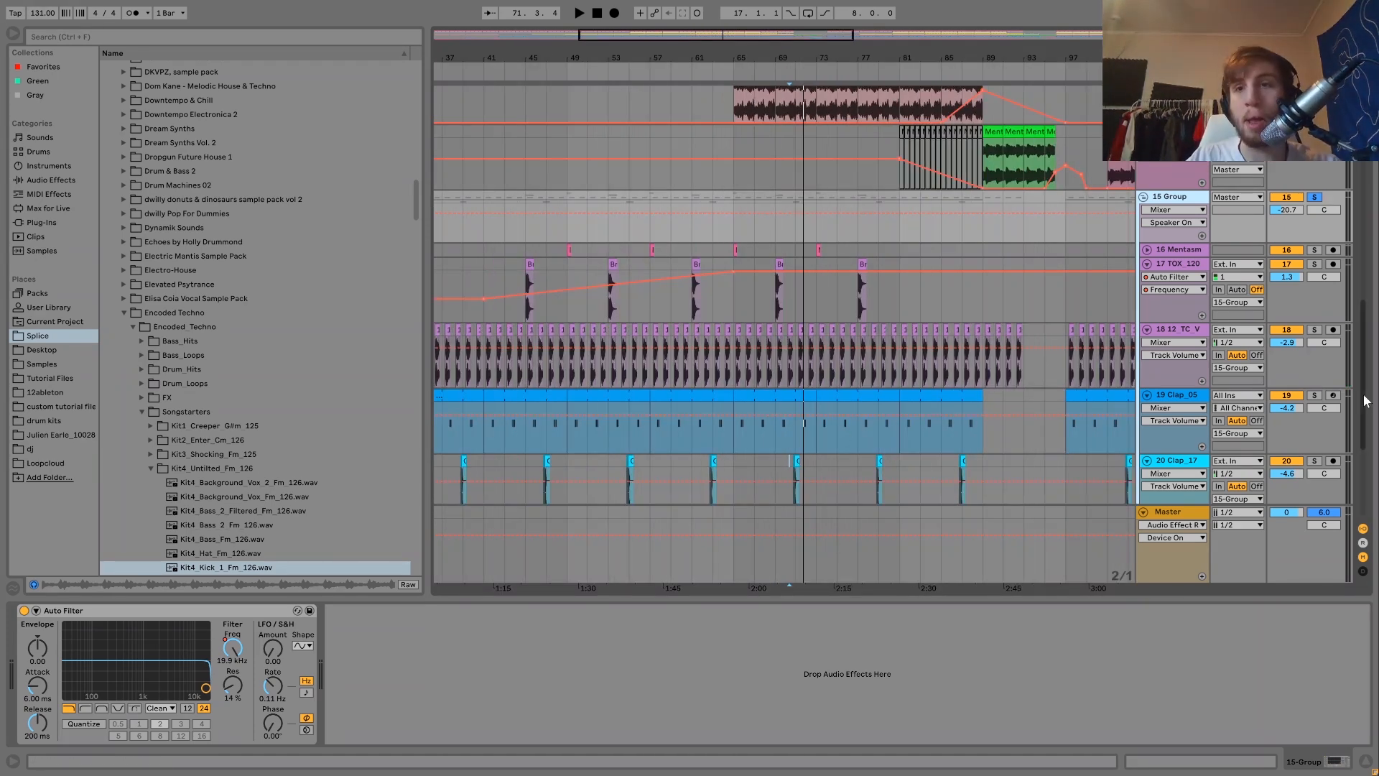
scroll(1077, 350, "down", 6)
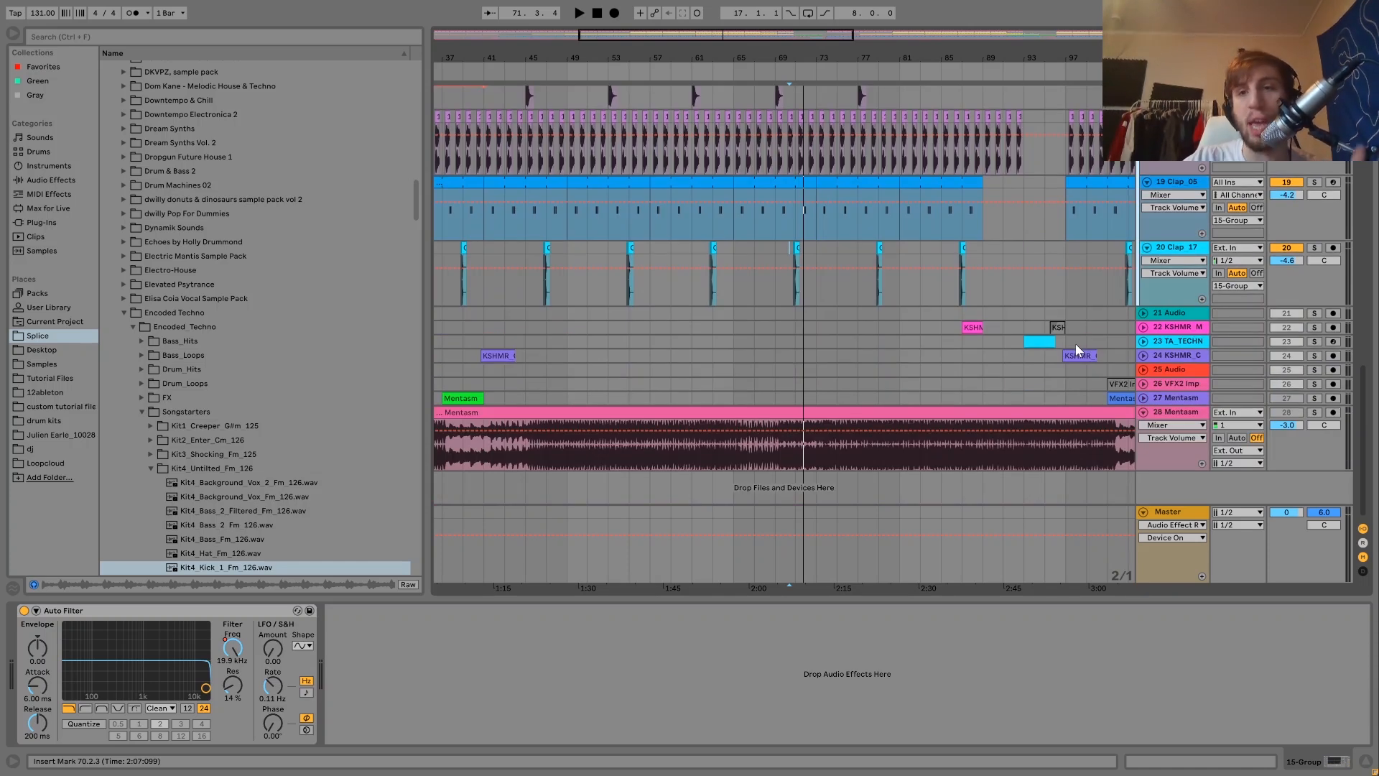
scroll(1075, 343, "up", 5)
scroll(1075, 344, "down", 3)
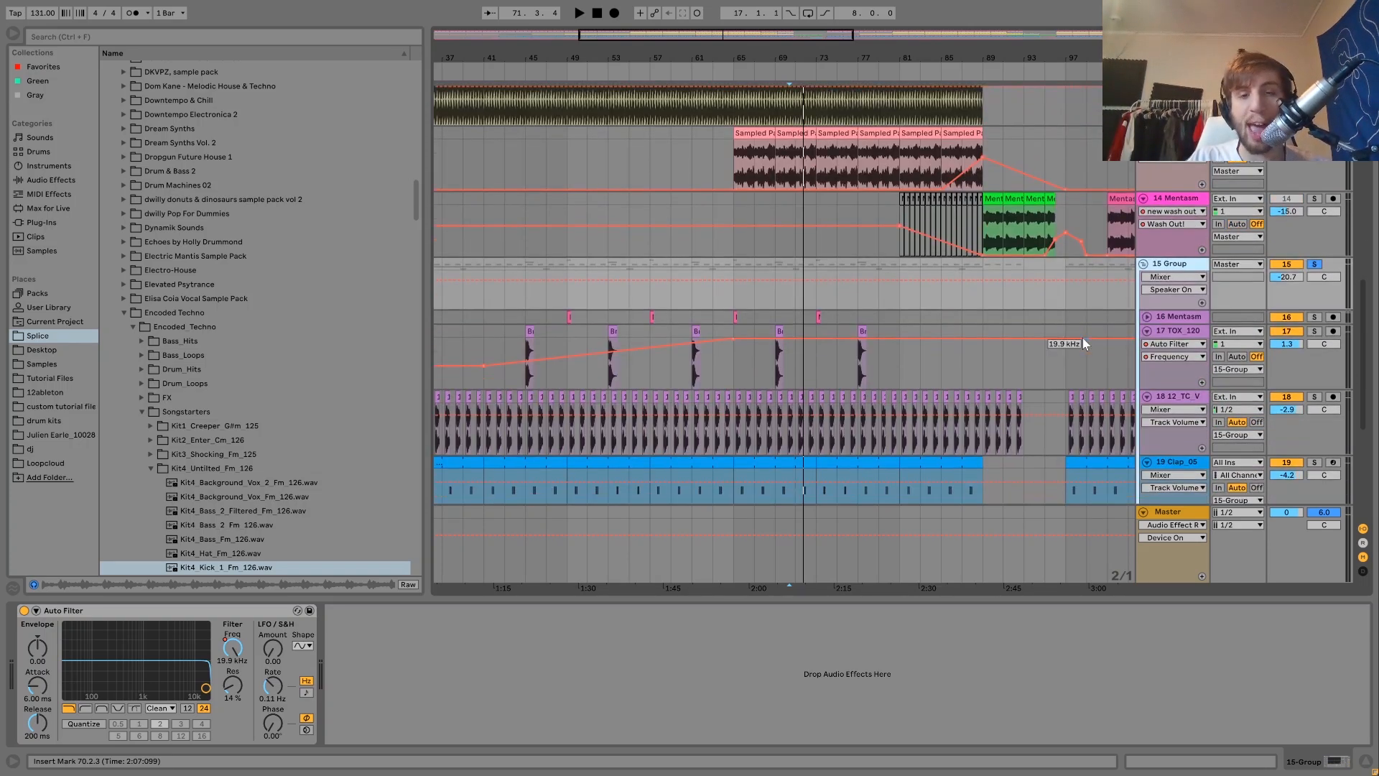
- Fold the 15 Group and solo the collapsed effects tracks beneath it across the whole arrangement
left_click(1143, 249)
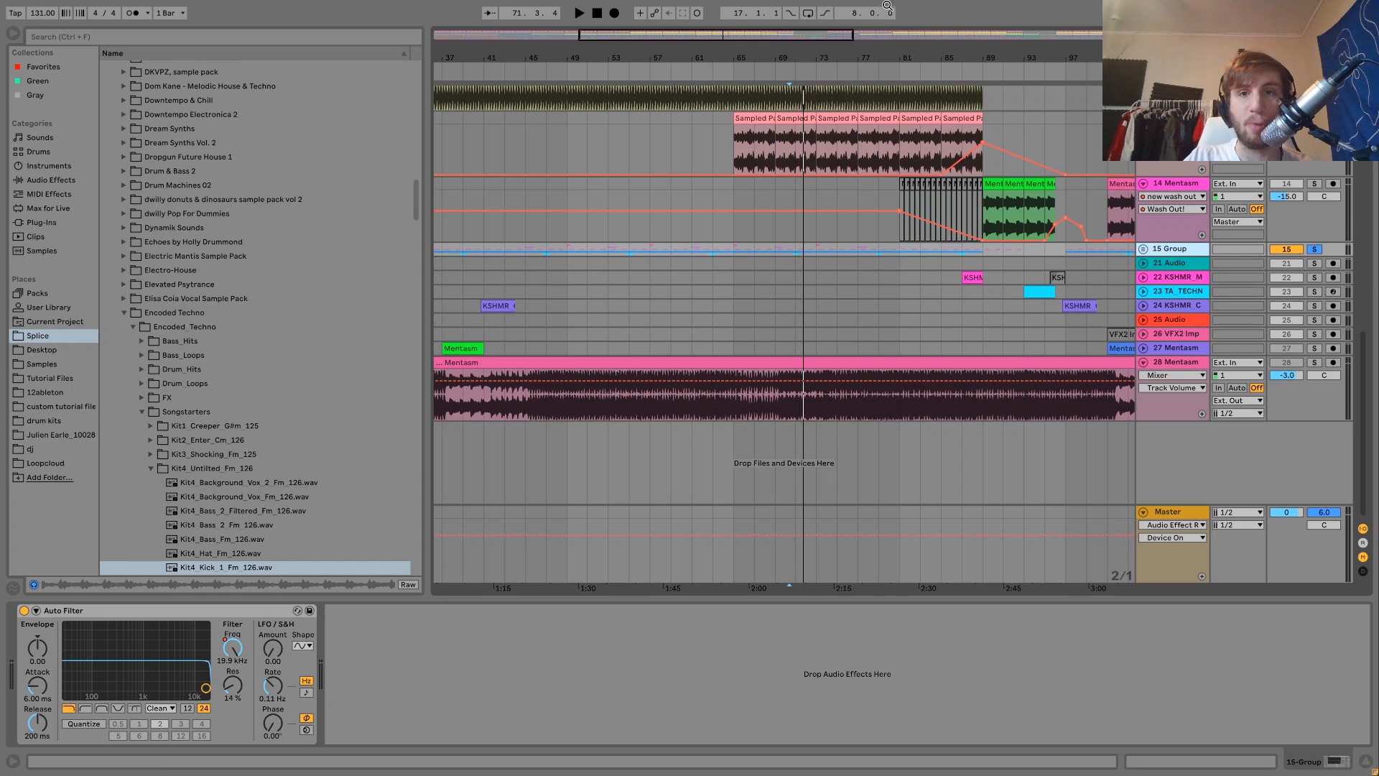
key("minus")
key("minus")
key("minus")
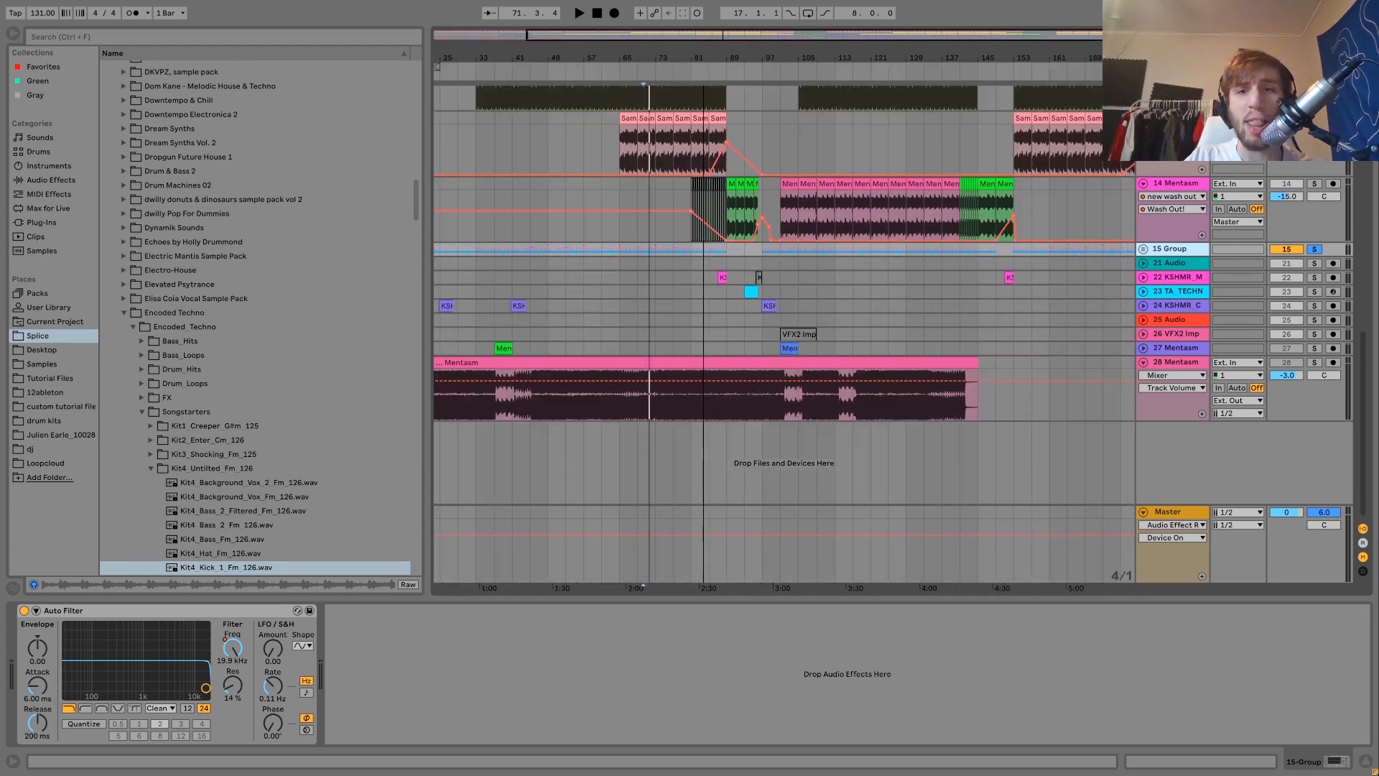
left_click_drag(702, 57, 702, 60)
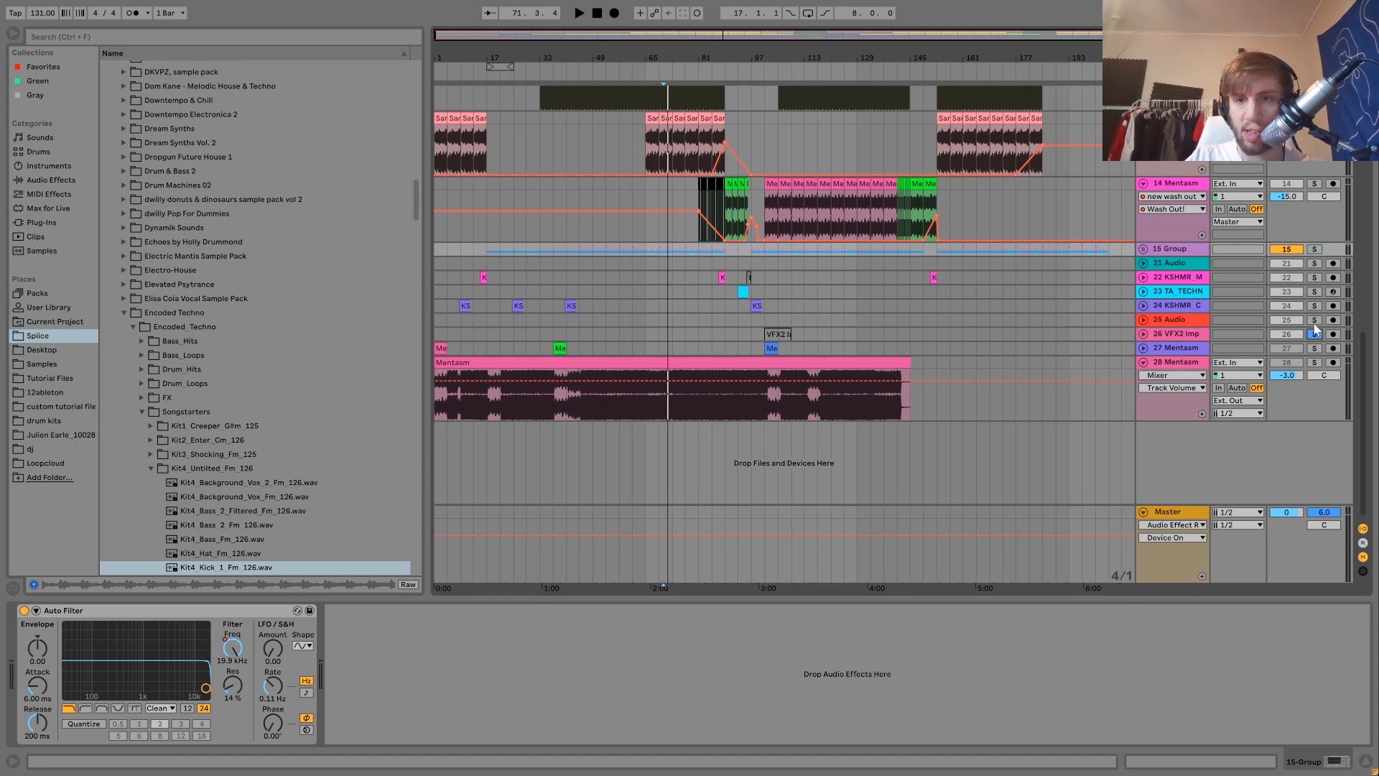
left_click(1319, 296)
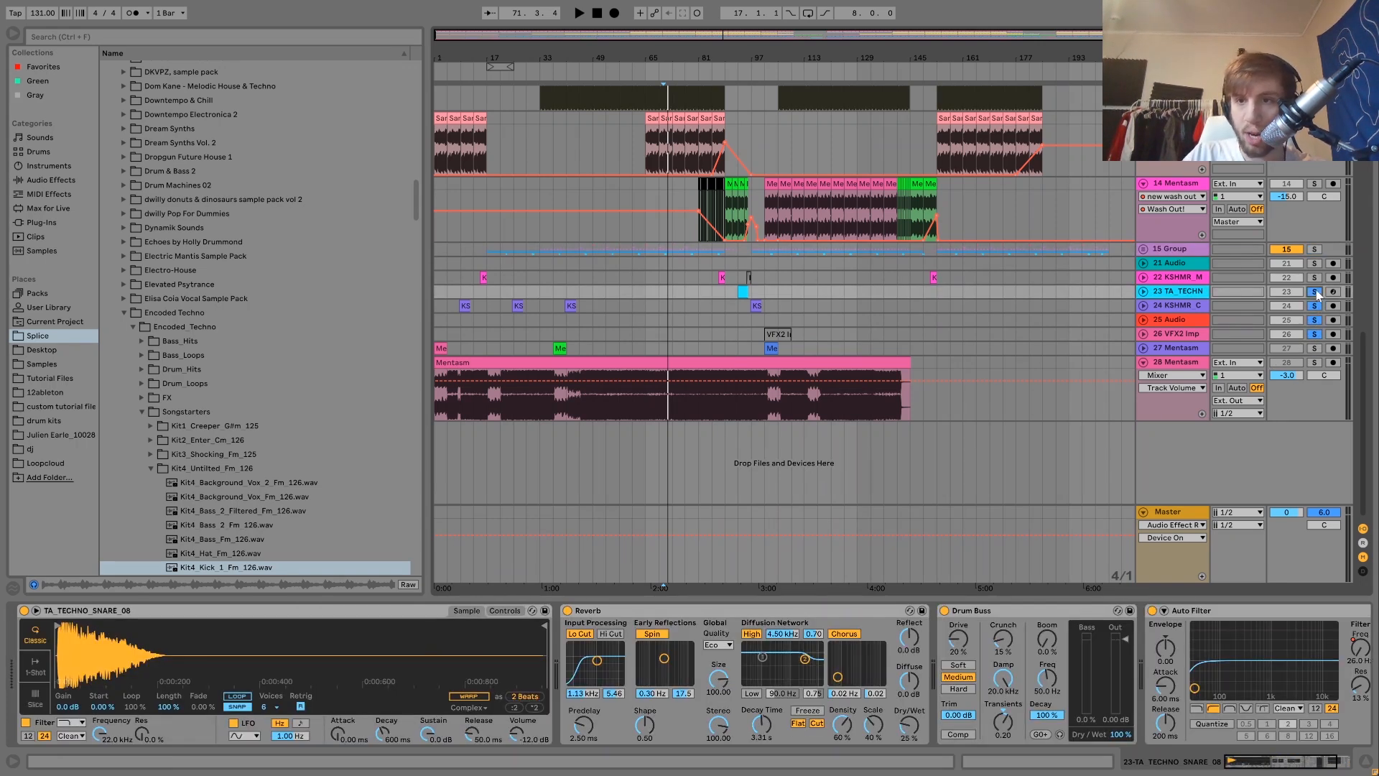
- Play the soloed TA_TECHNO snare fill from bar 93 and the transition effects from bars 97 and 101
left_click(743, 290)
key("space")
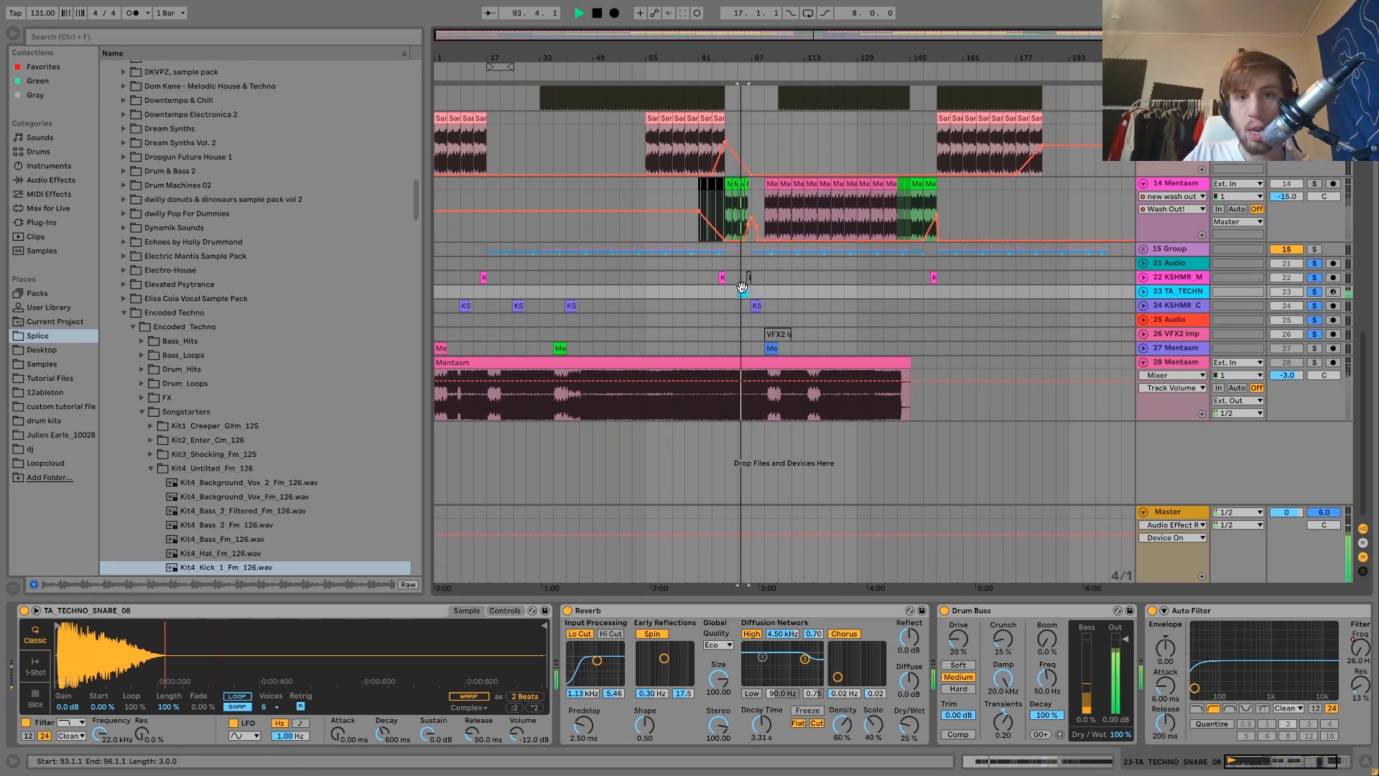
left_click(752, 293)
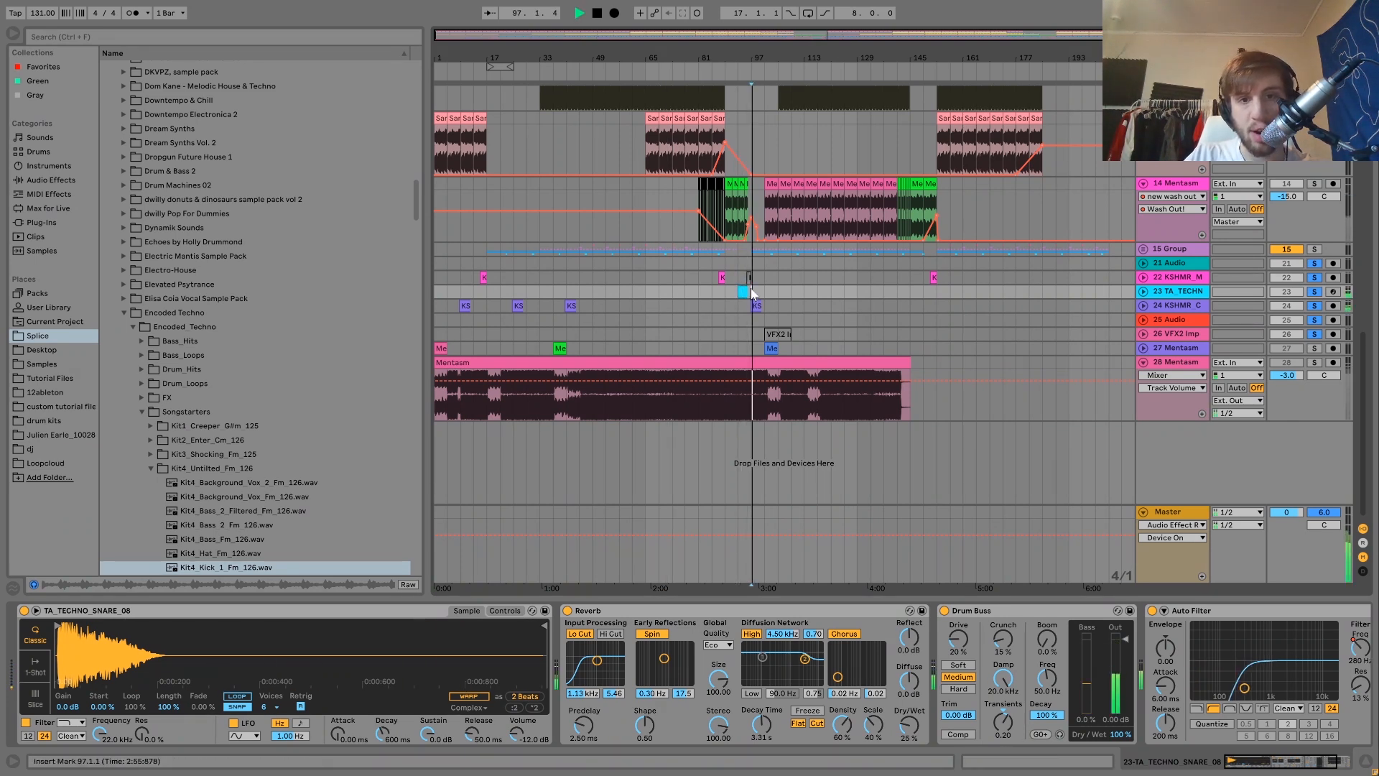
left_click(772, 345)
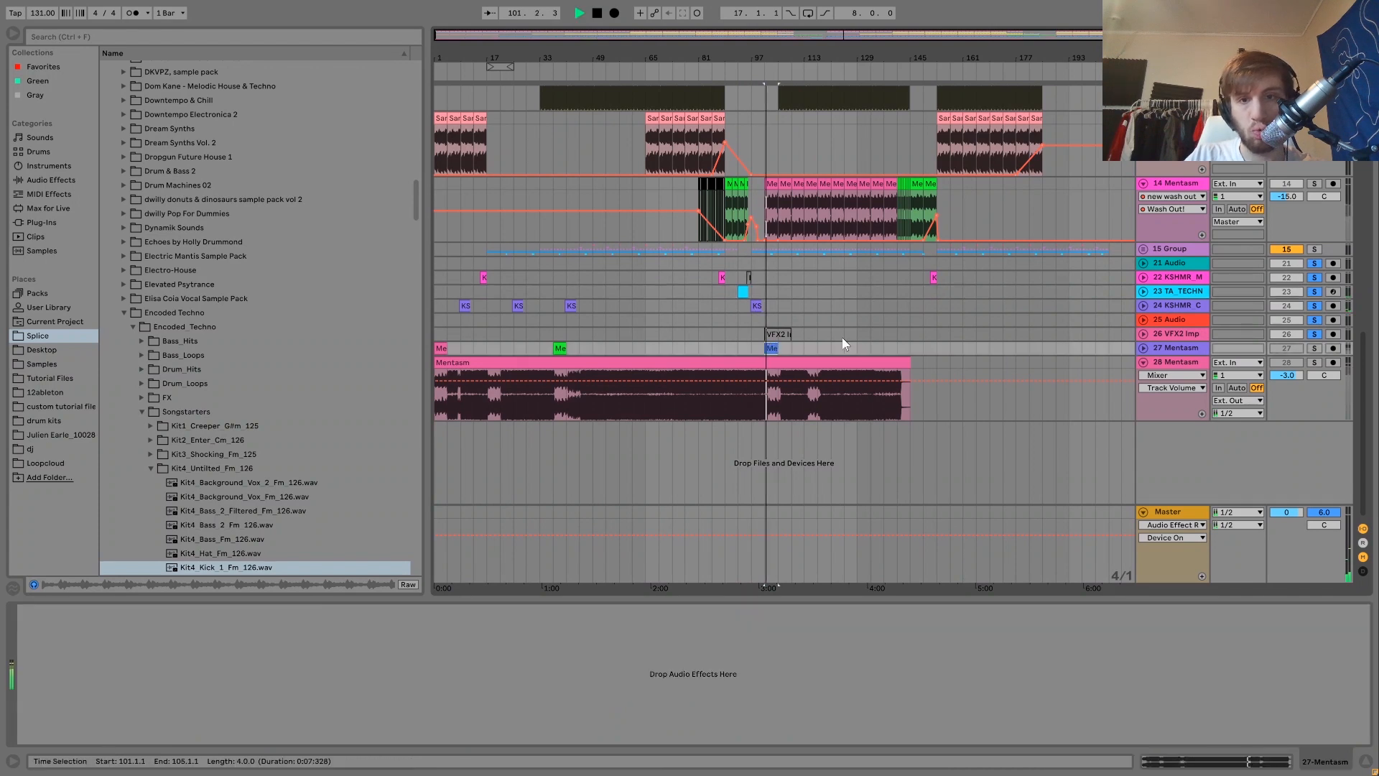
- Play the KSHMR sweep clip at bar 151 and the KSHMR cymbal transition clip near bar 25
left_click(934, 278)
key("space")
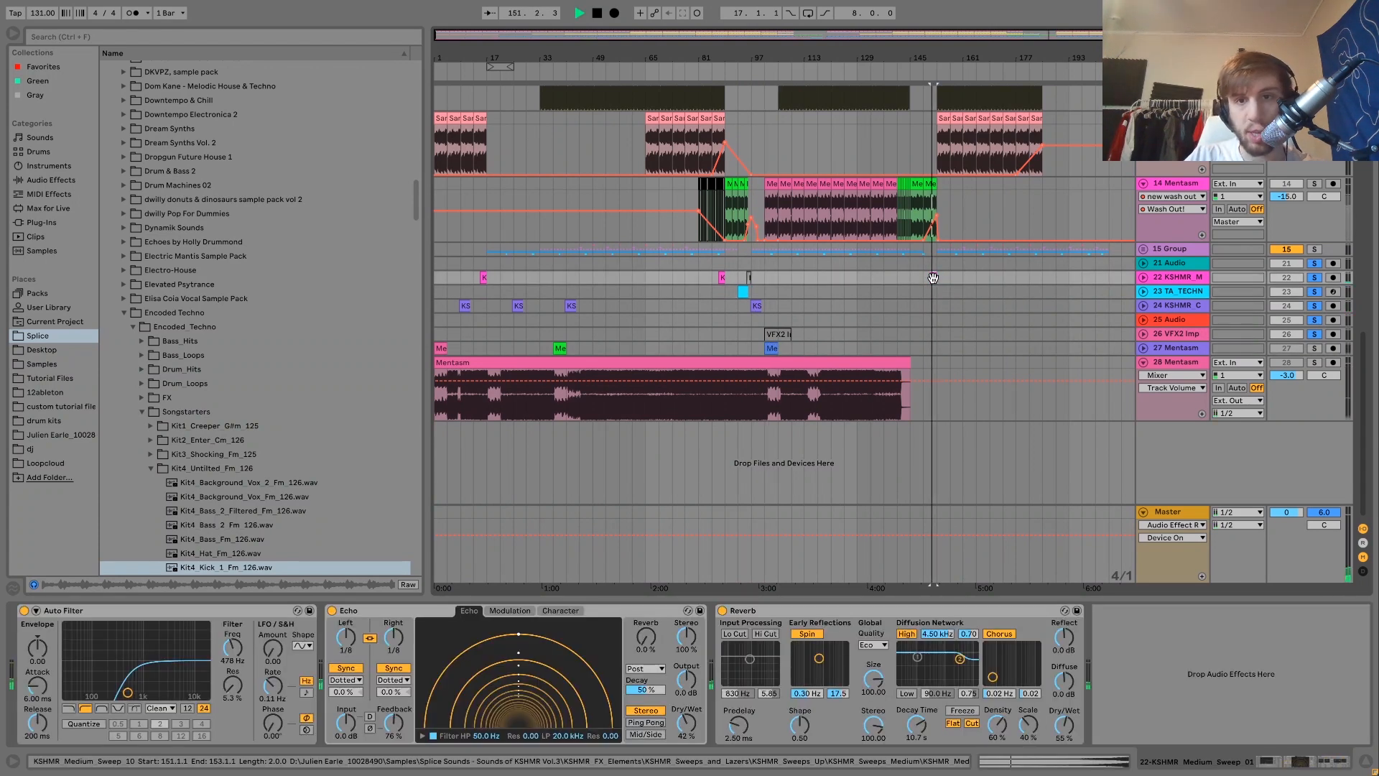
left_click(517, 306)
key("space")
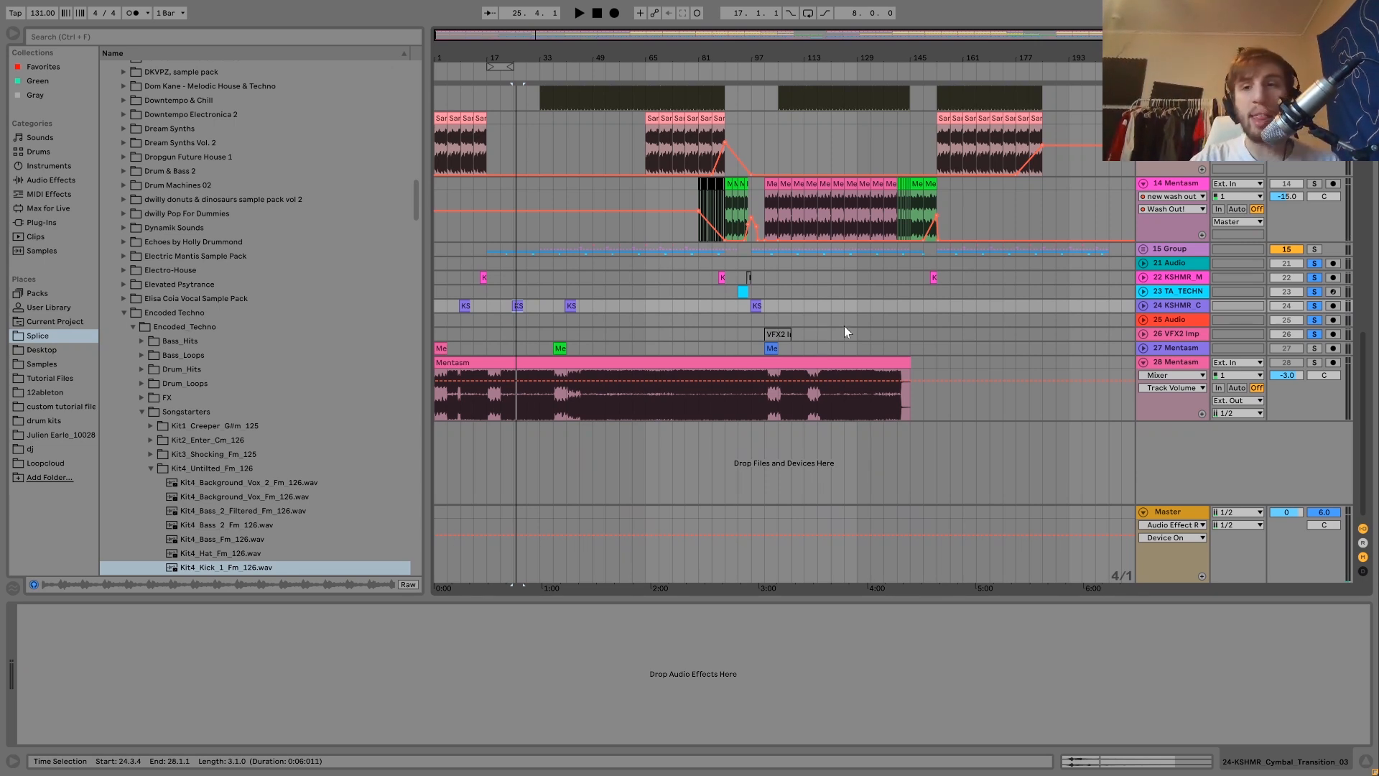
- Unsolo the effects tracks and look over the full arrangement from the kick and drum tracks down to 28 Mentasm
left_click(1314, 306)
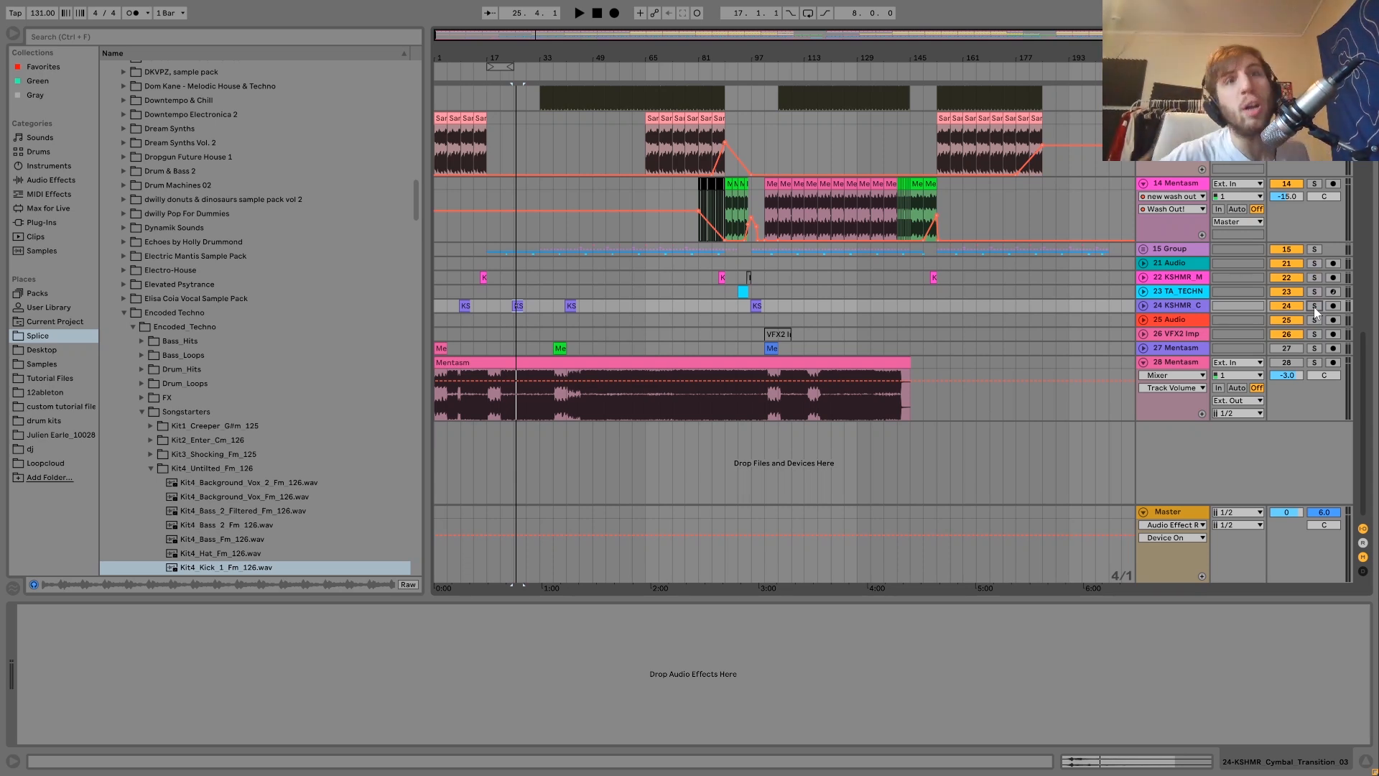
scroll(1313, 308, "up", 10)
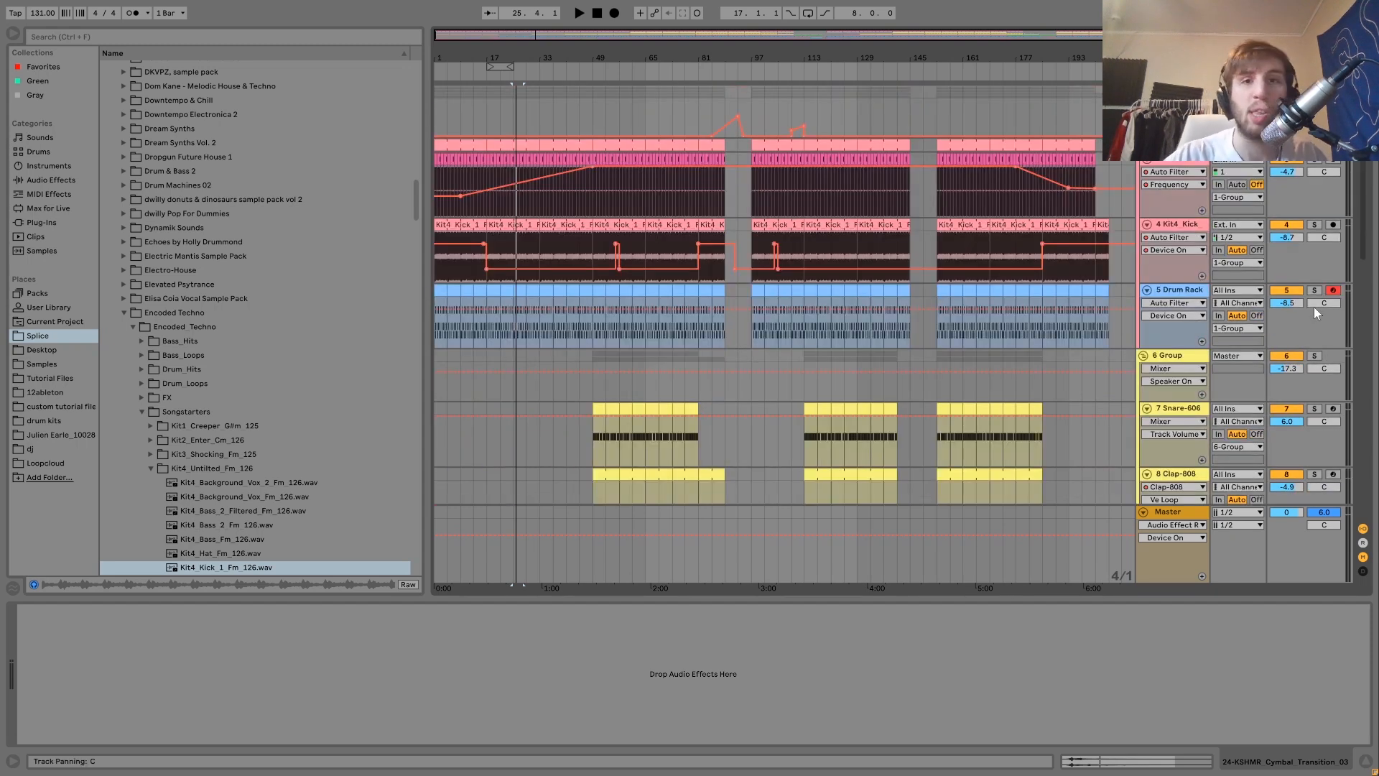
scroll(783, 316, "down", 5)
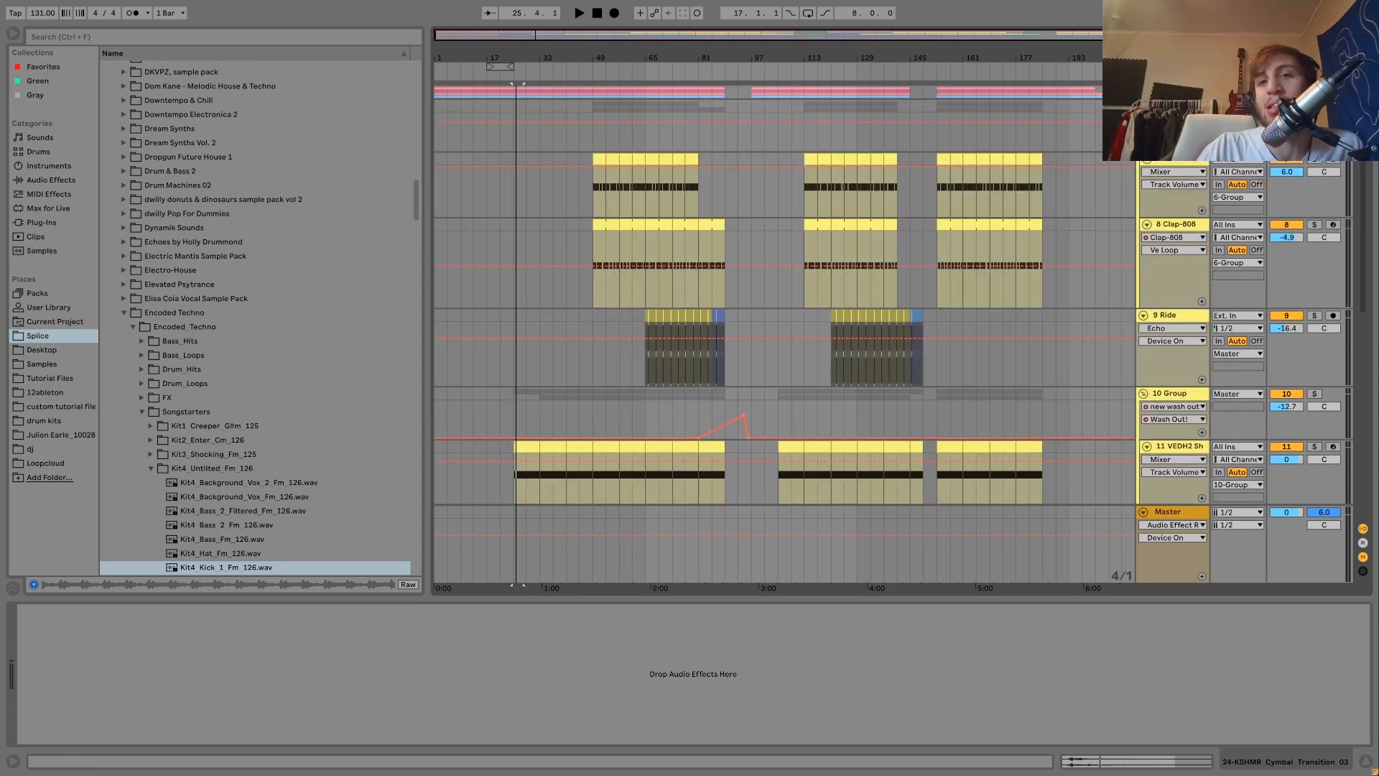
scroll(783, 316, "down", 4)
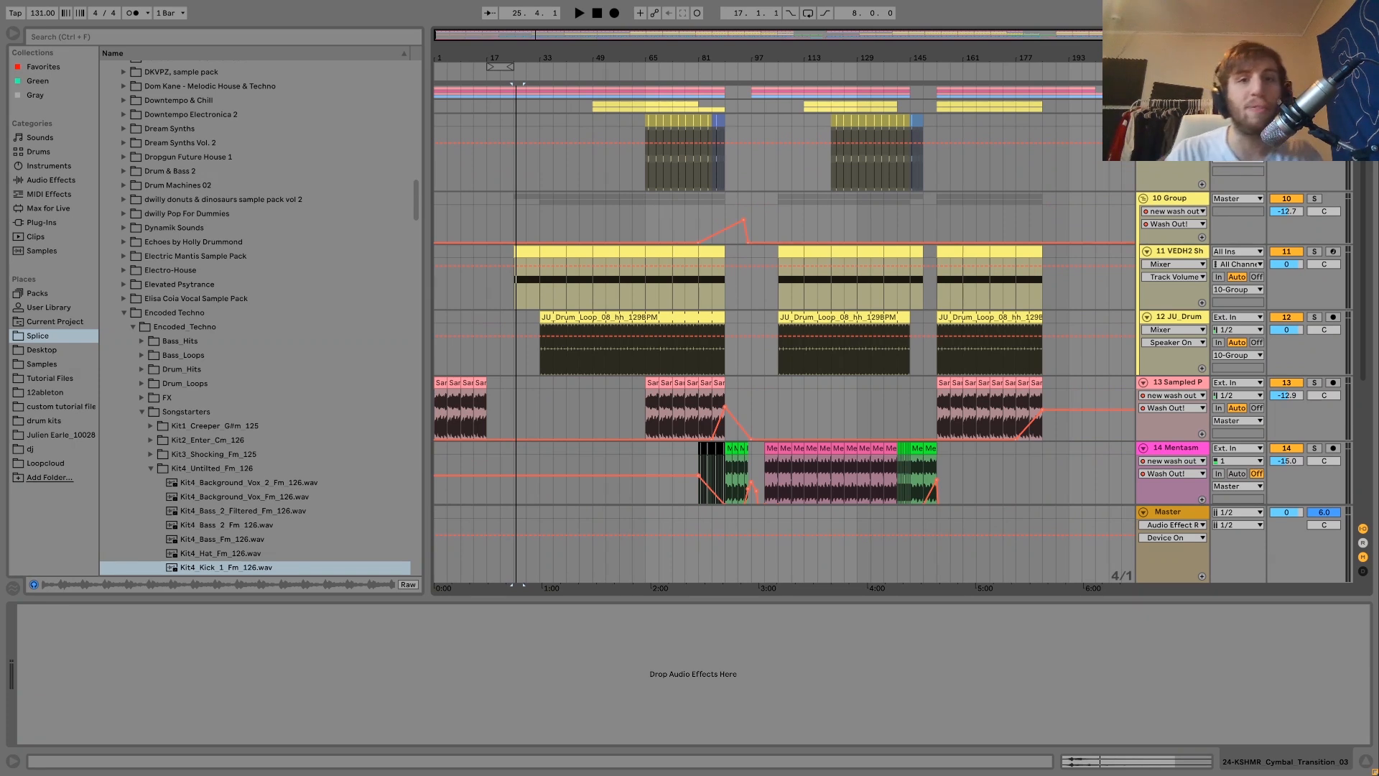
scroll(783, 316, "down", 2)
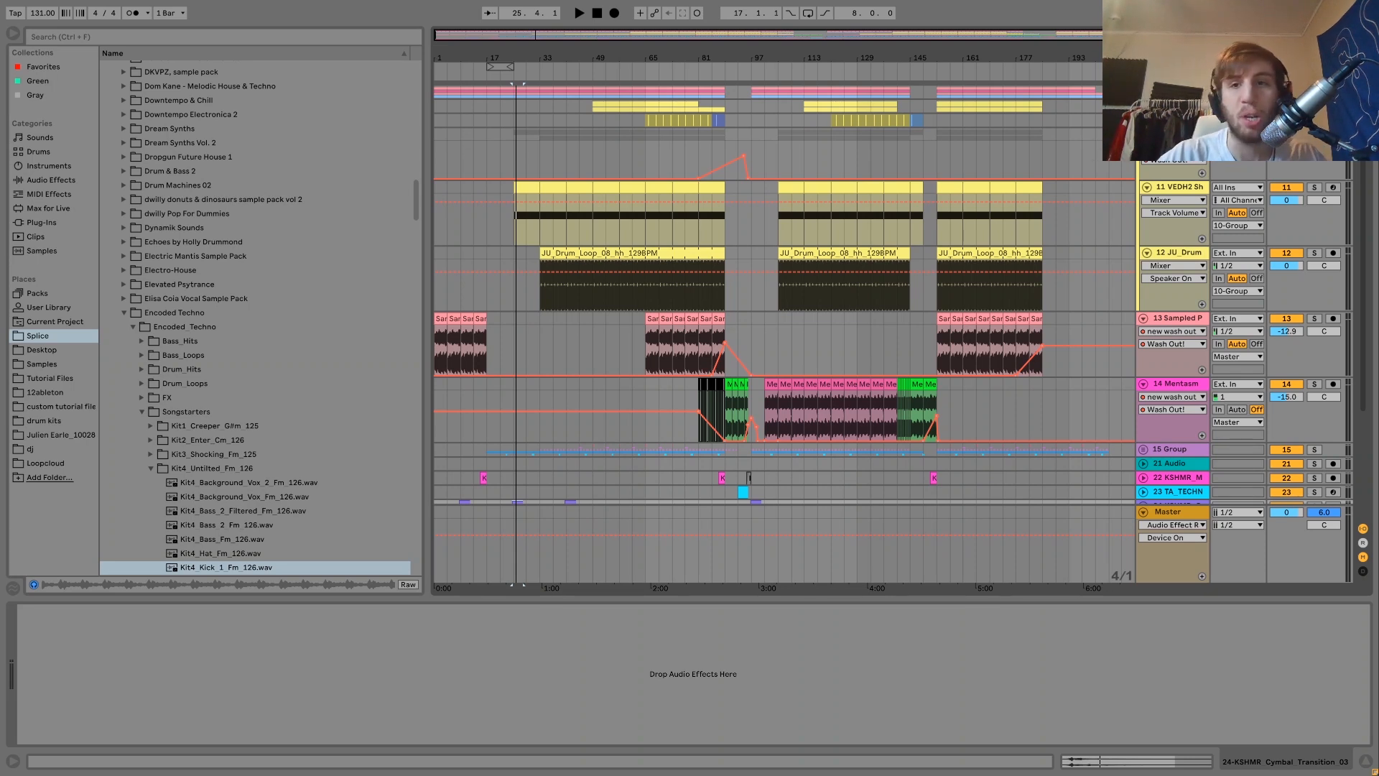
scroll(783, 317, "down", 5)
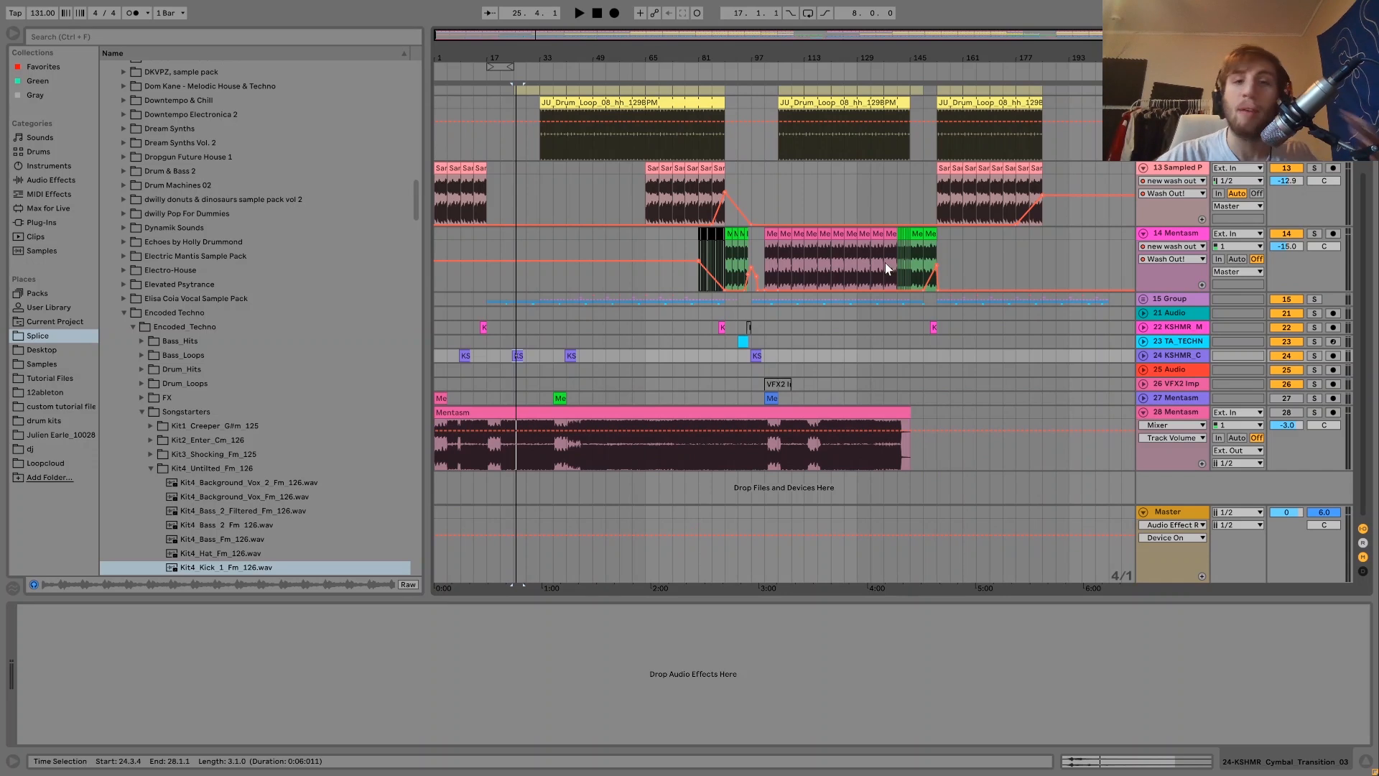
- Play the TA_TECHNO snare fill from bar 93 with the whole mix unsoloed
left_click(740, 341)
key("space")
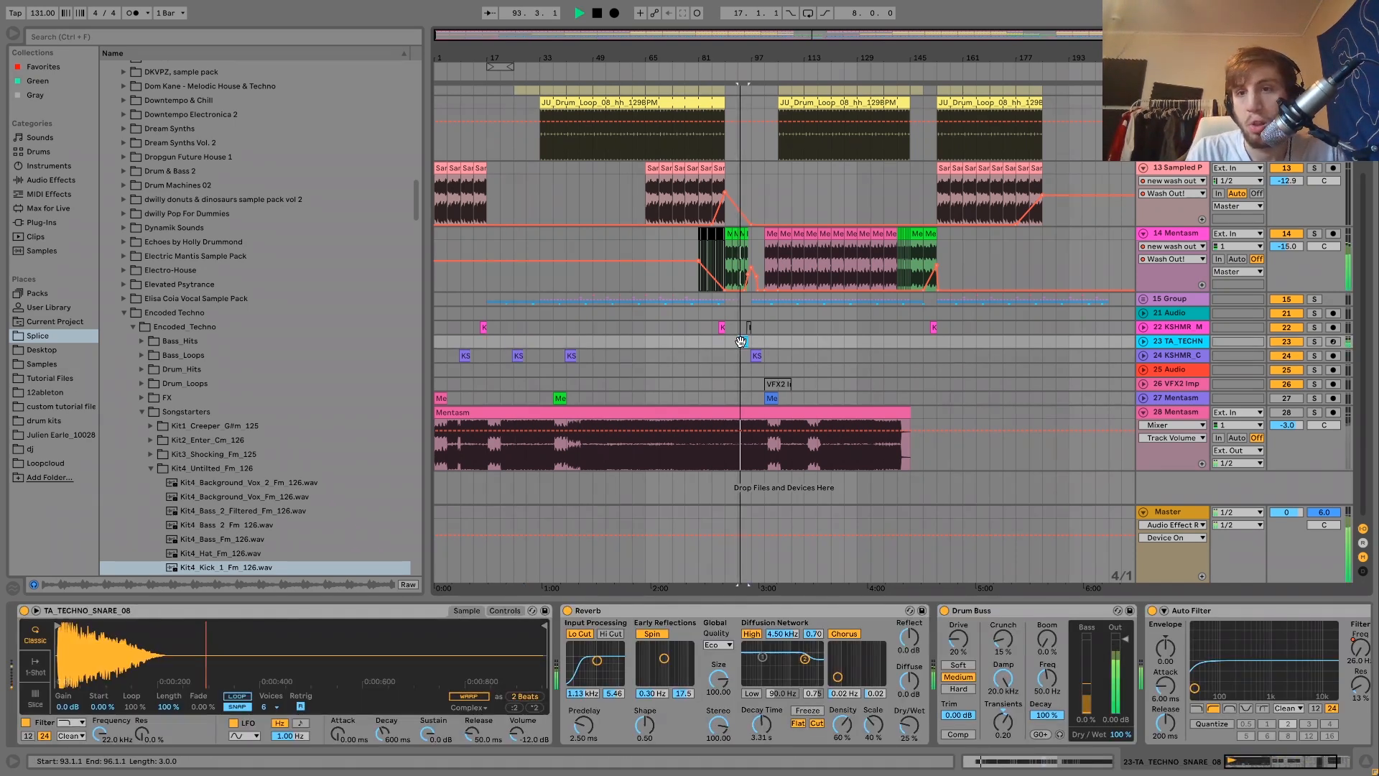
key("space")
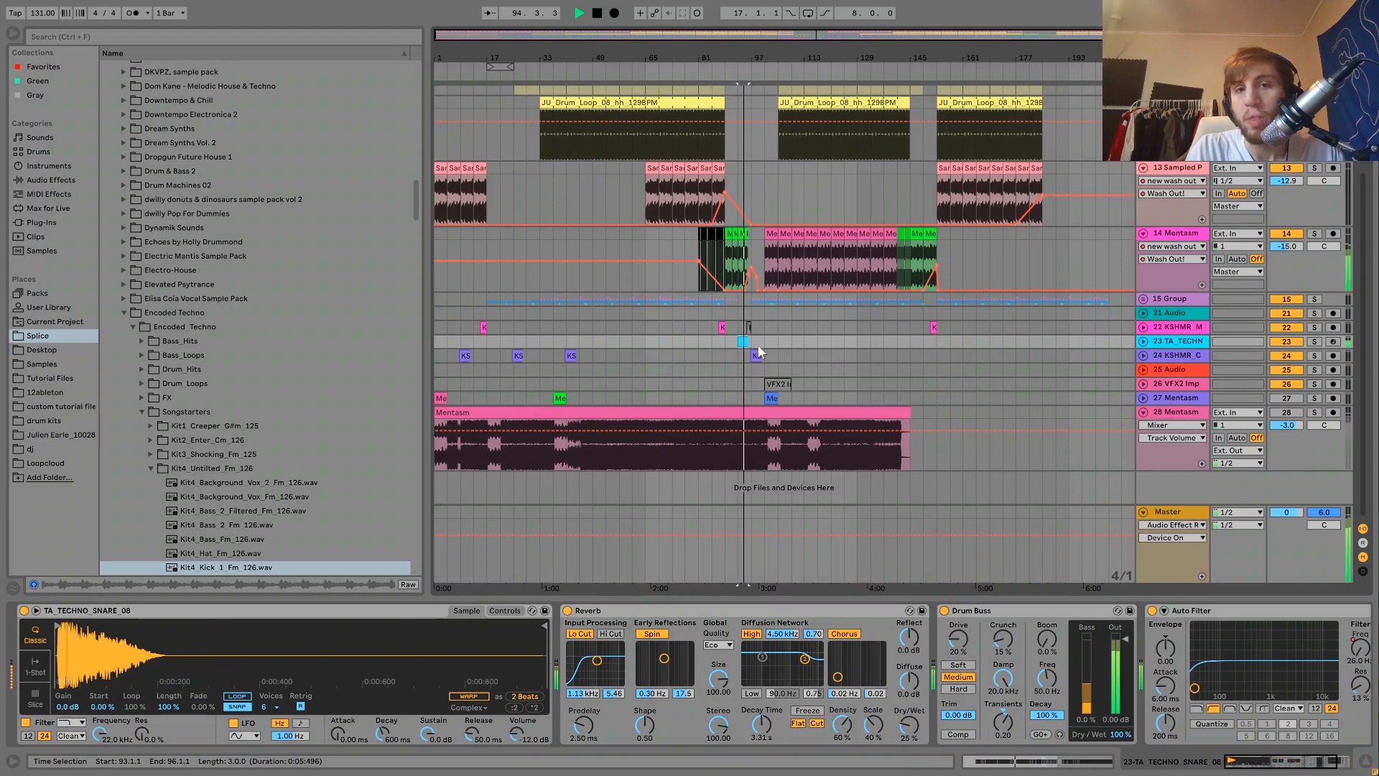